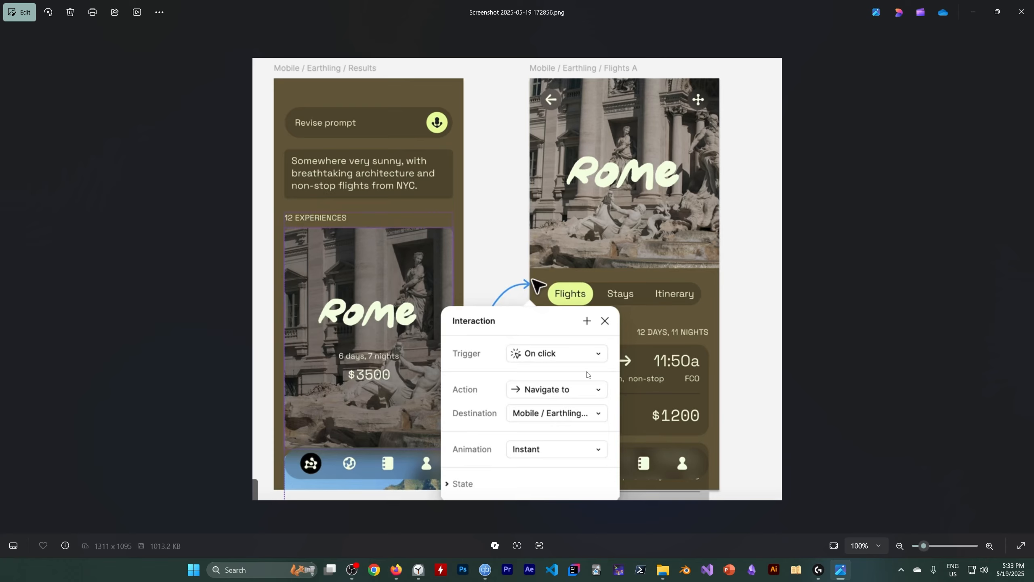
Step: Minimize the reference screenshot and switch to the figma tutorial 25 design file in Firefox
left_click(973, 16)
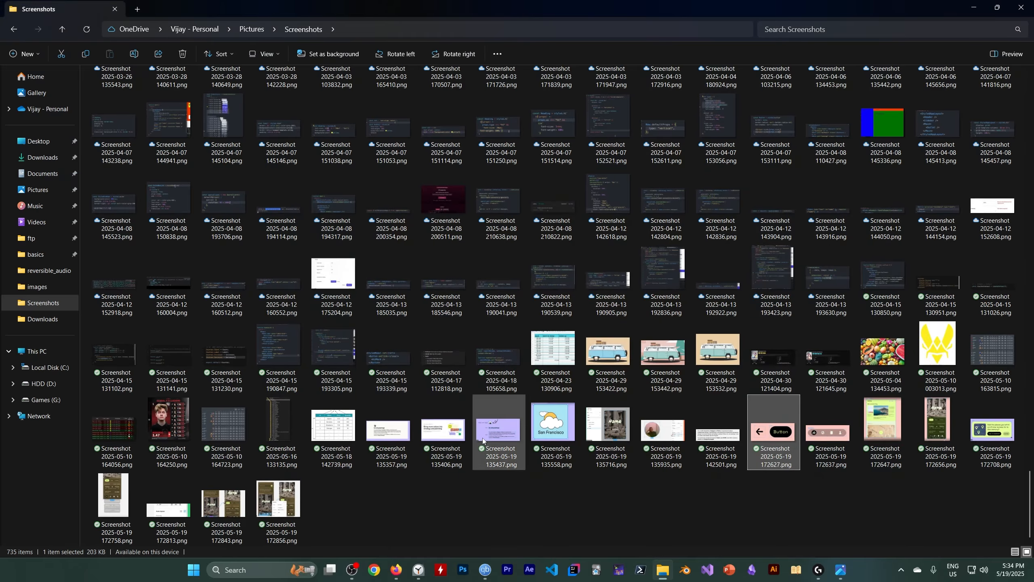
mouse_move(397, 570)
left_click(318, 509)
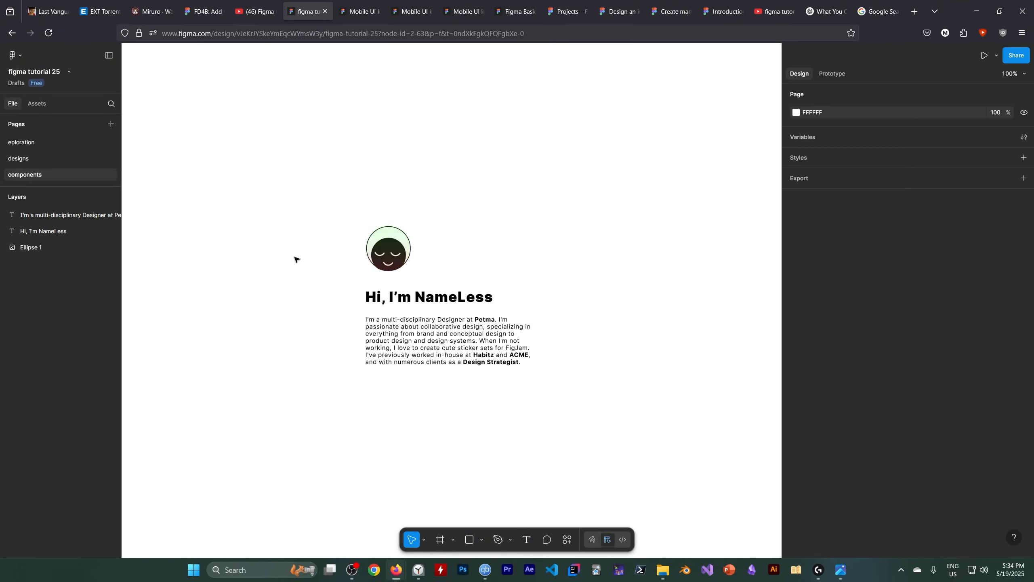
Step: Place a default 100 × 100 frame on the empty canvas above the intro content and delete it
left_click(455, 543)
left_click(464, 492)
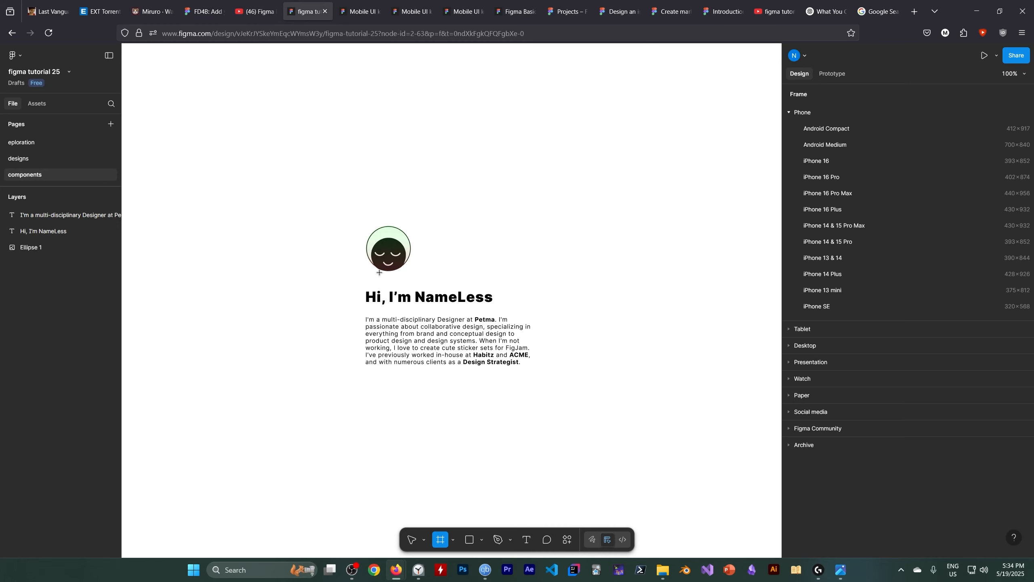
left_click(201, 135)
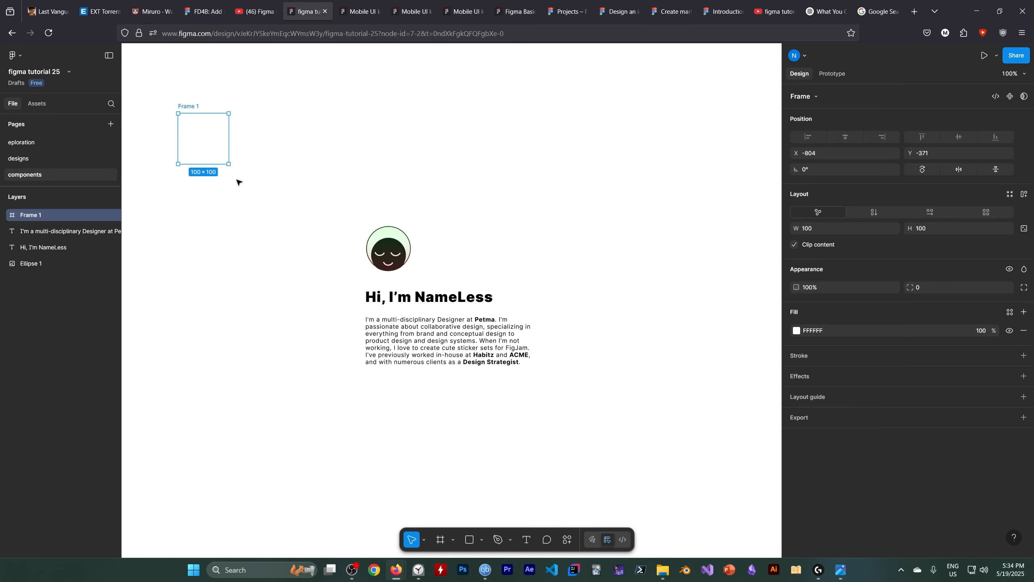
key("Delete")
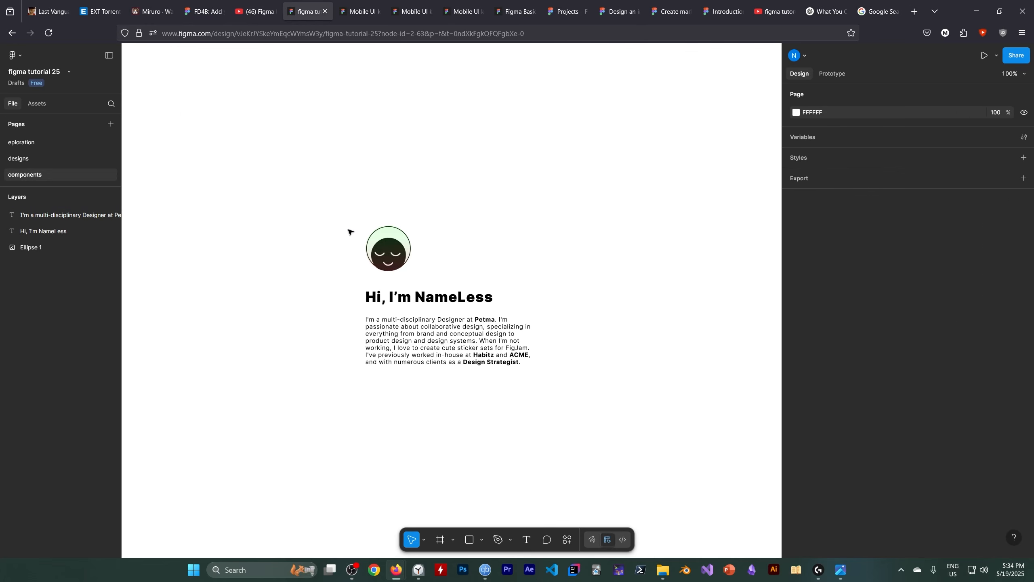
Step: Draw a rectangle about 514 × 432 over the avatar, heading and bio text and delete it
left_click_drag(329, 204, 570, 390)
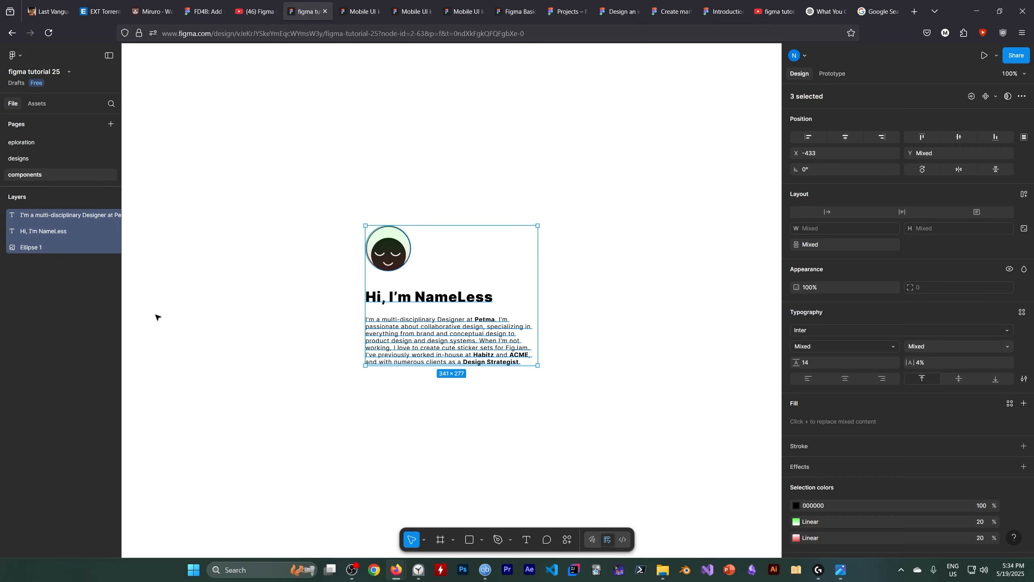
left_click(488, 466)
left_click(470, 540)
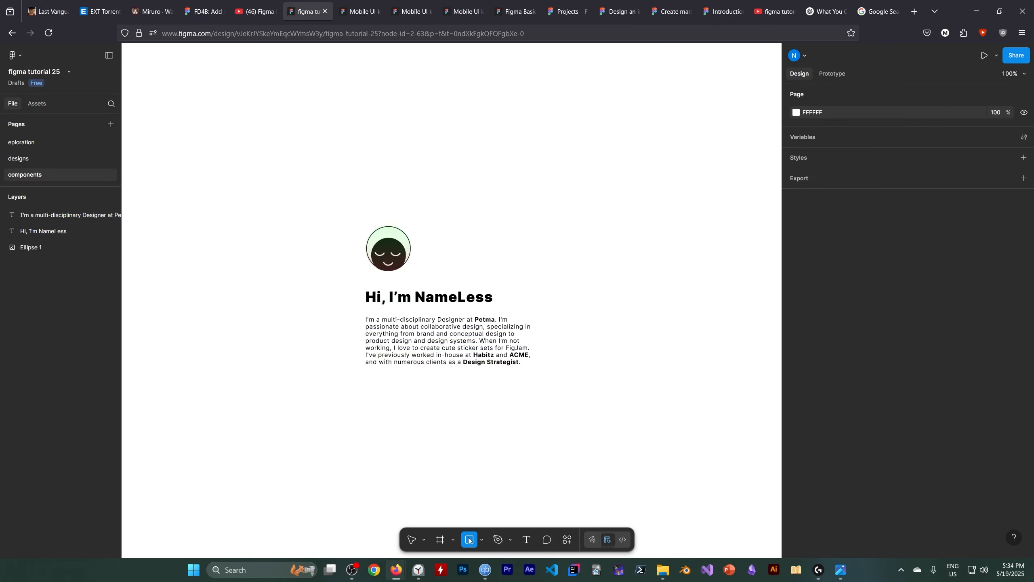
left_click_drag(333, 198, 594, 417)
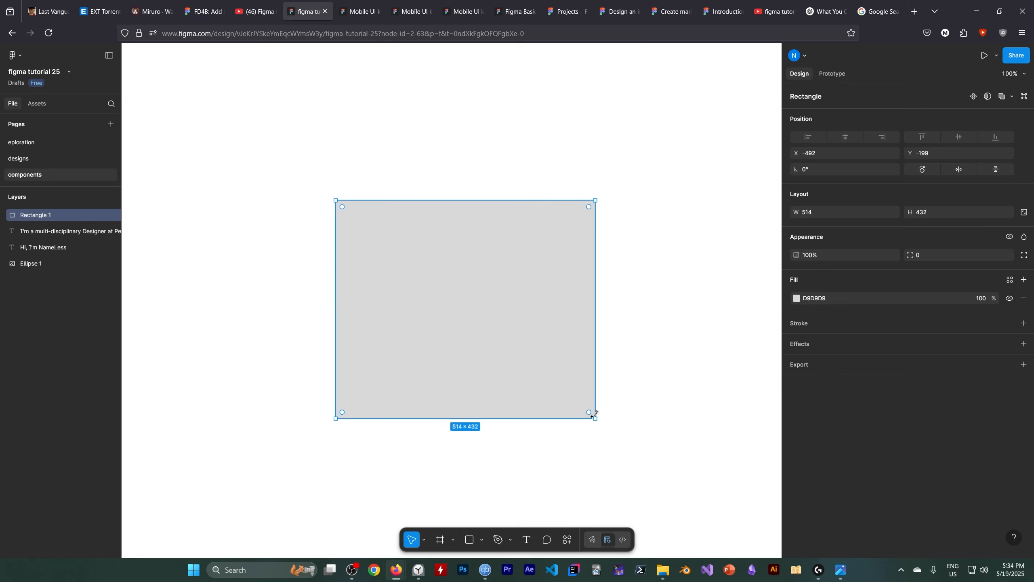
key("Delete")
Step: Draw a frame about 441 × 359 around the avatar, heading and bio text
left_click(440, 540)
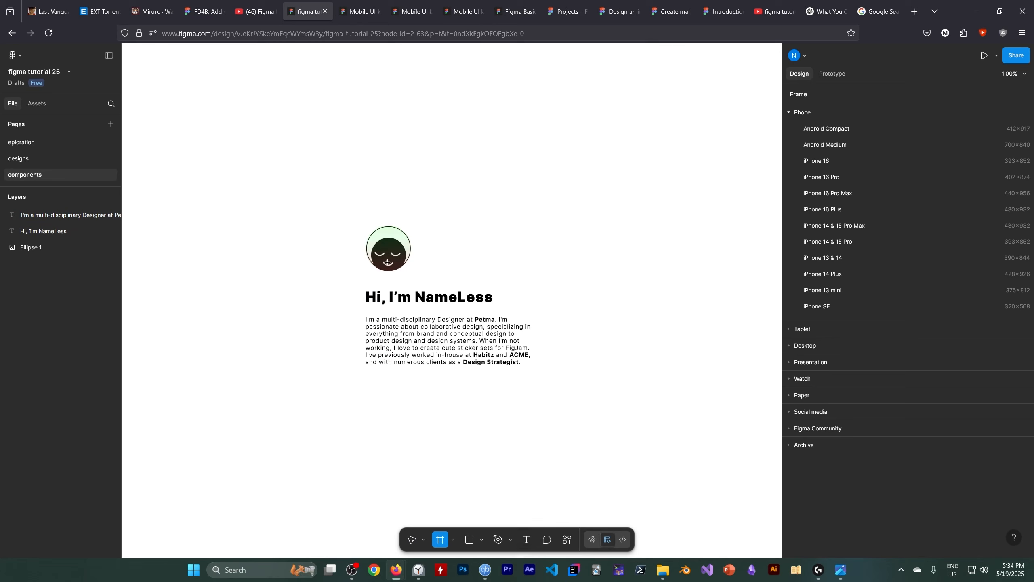
left_click_drag(337, 214, 560, 395)
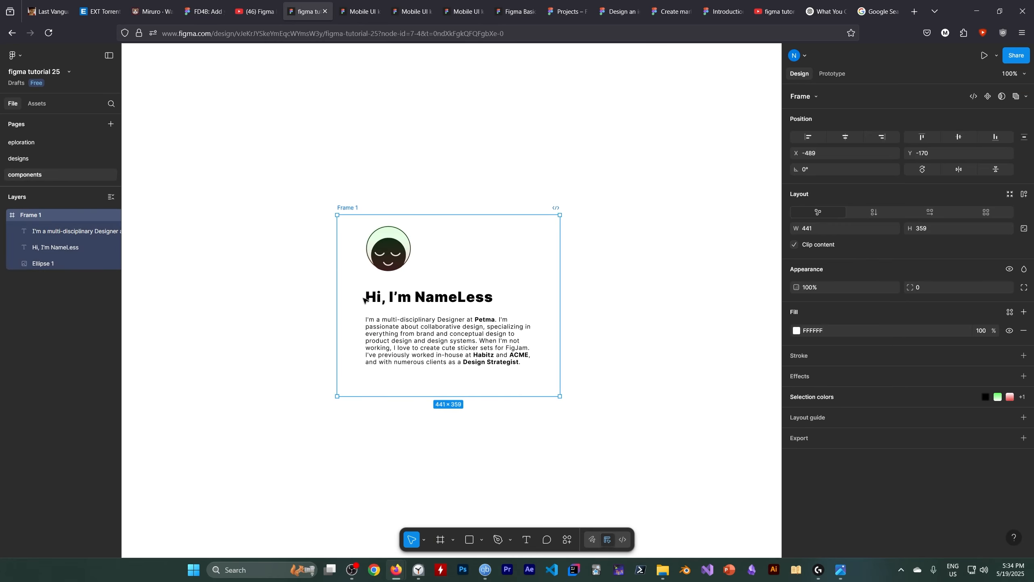
left_click(55, 349)
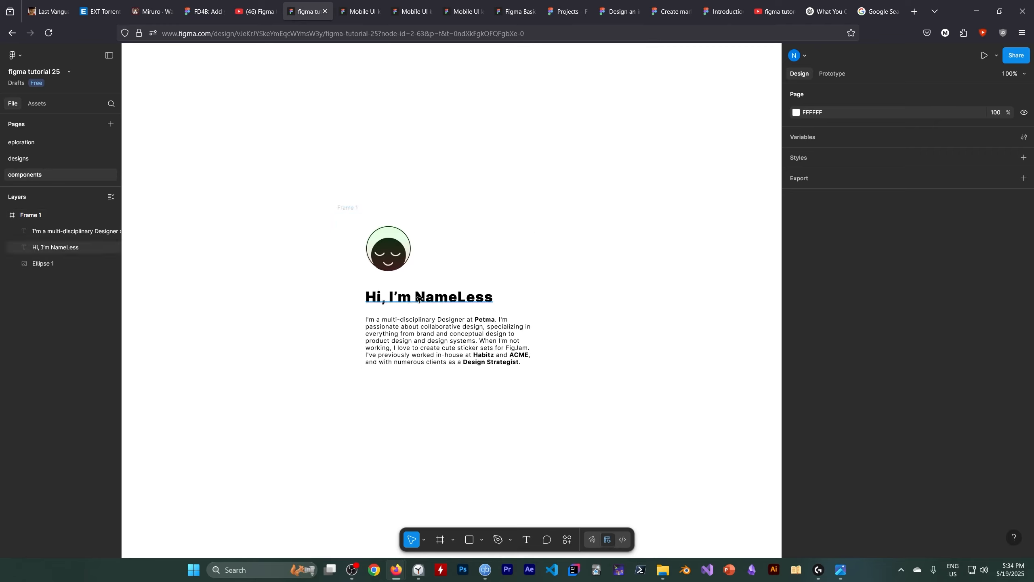
Step: Select the new frame and turn on property labels for its design settings
left_click(52, 214)
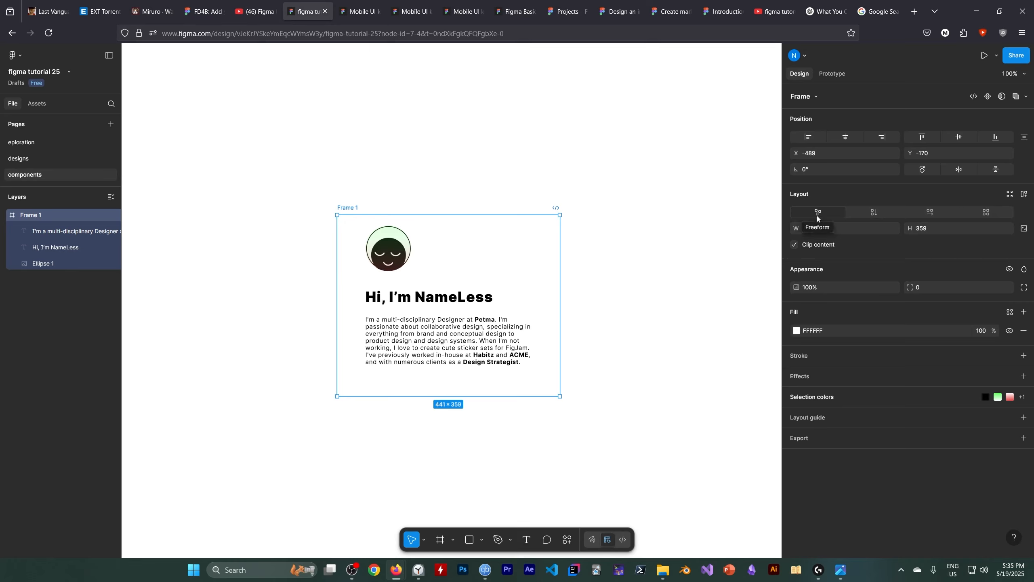
left_click(16, 55)
mouse_move(27, 144)
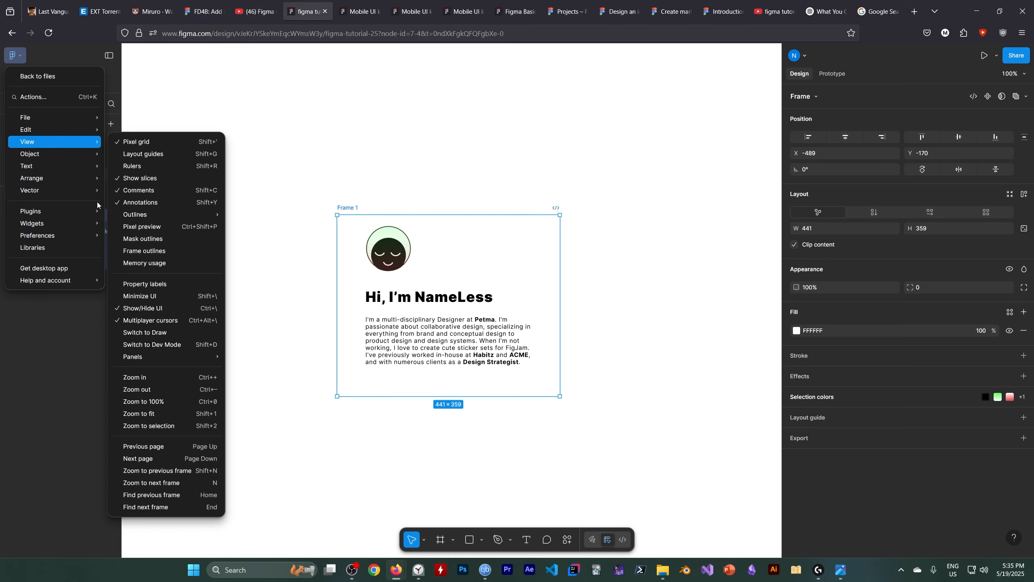
left_click(148, 285)
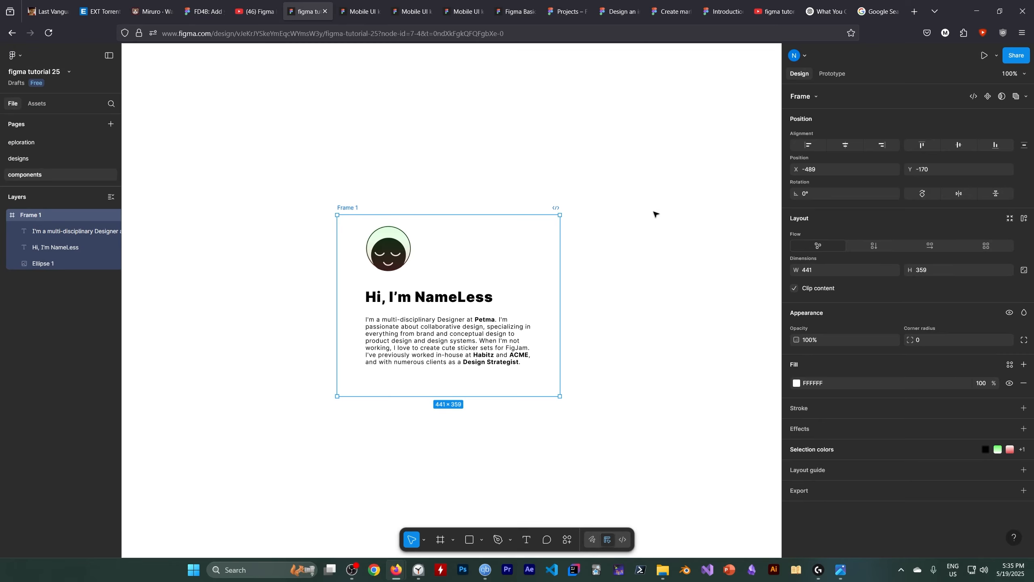
left_click(662, 230)
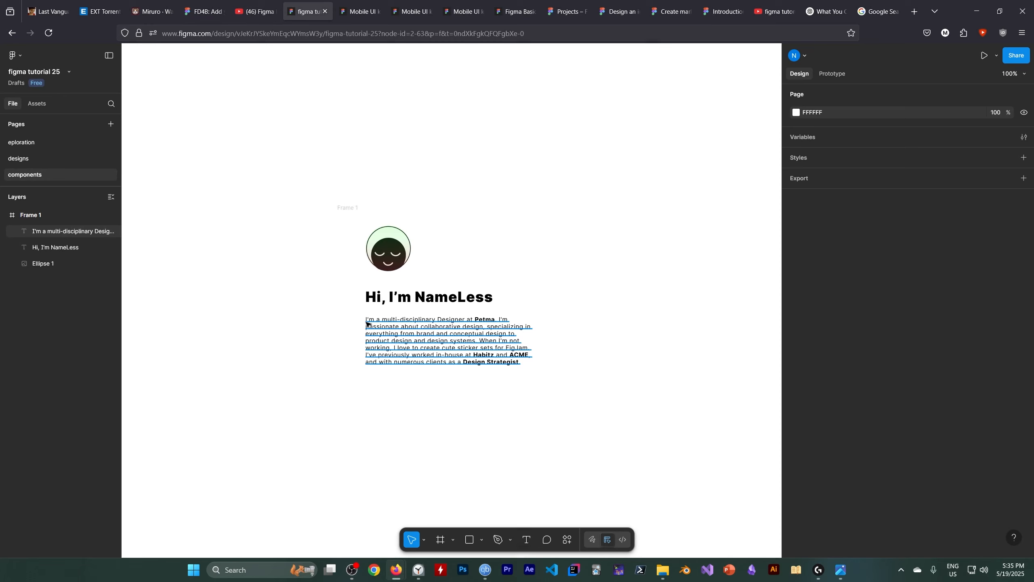
Step: Move the bio text layer out of the frame and put it back inside
left_click_drag(49, 231, 51, 209)
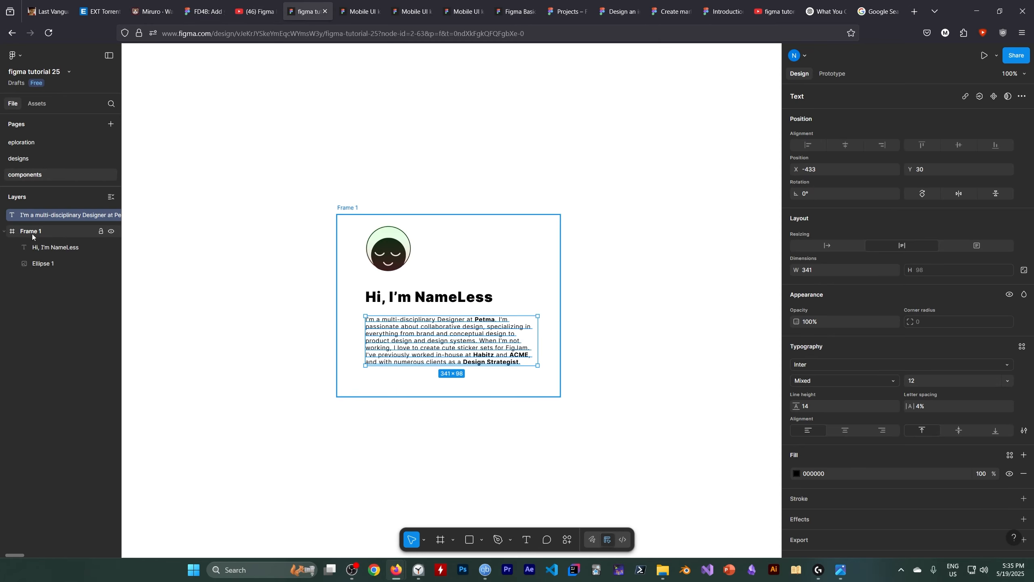
left_click_drag(63, 219, 62, 236)
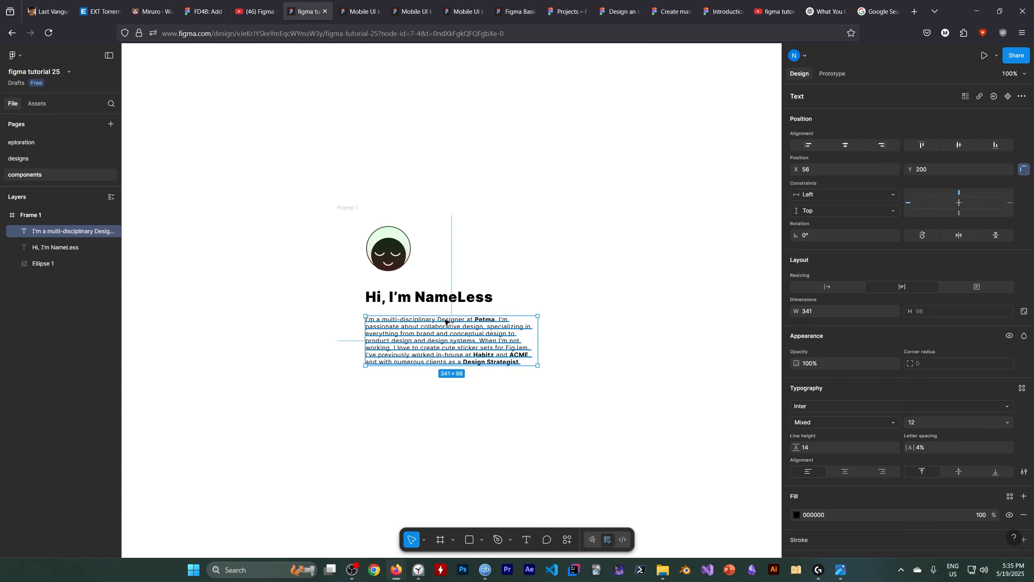
left_click(547, 254)
left_click(77, 231)
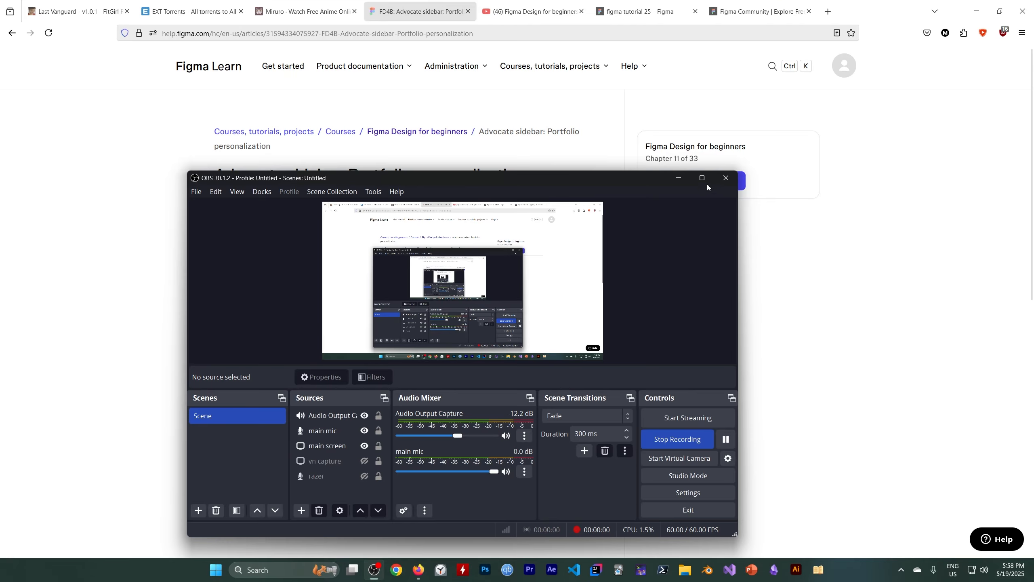
Step: Minimize the OBS window and bring up the figma tutorial 25 design file
left_click(688, 178)
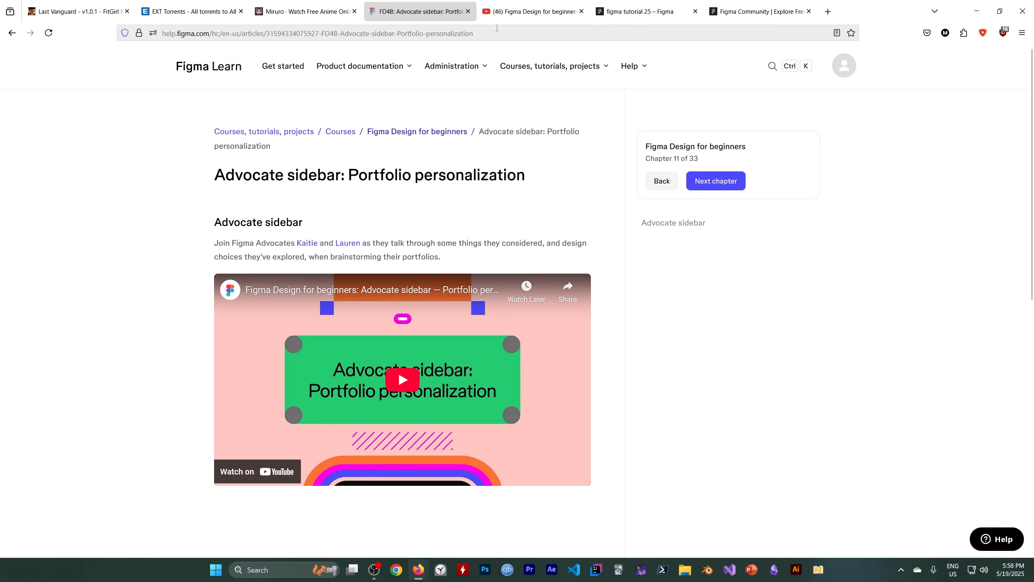
left_click(637, 11)
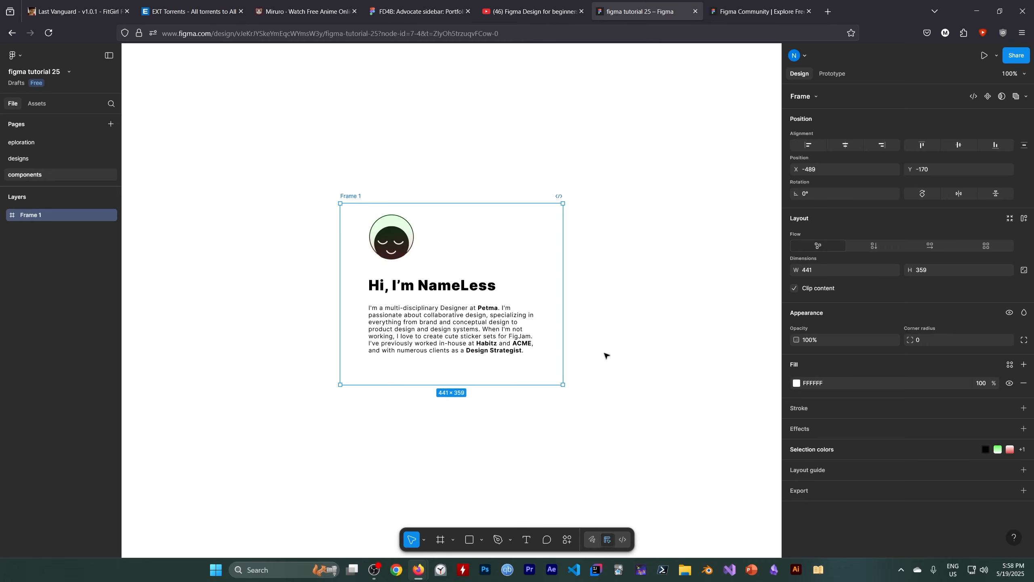
left_click(408, 17)
left_click(499, 19)
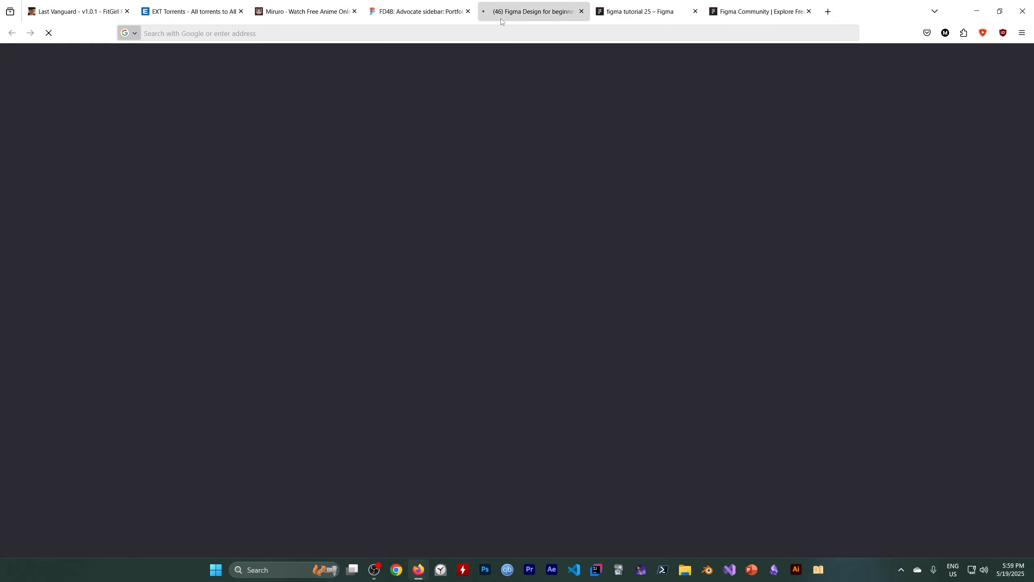
key("ctrl+Tab")
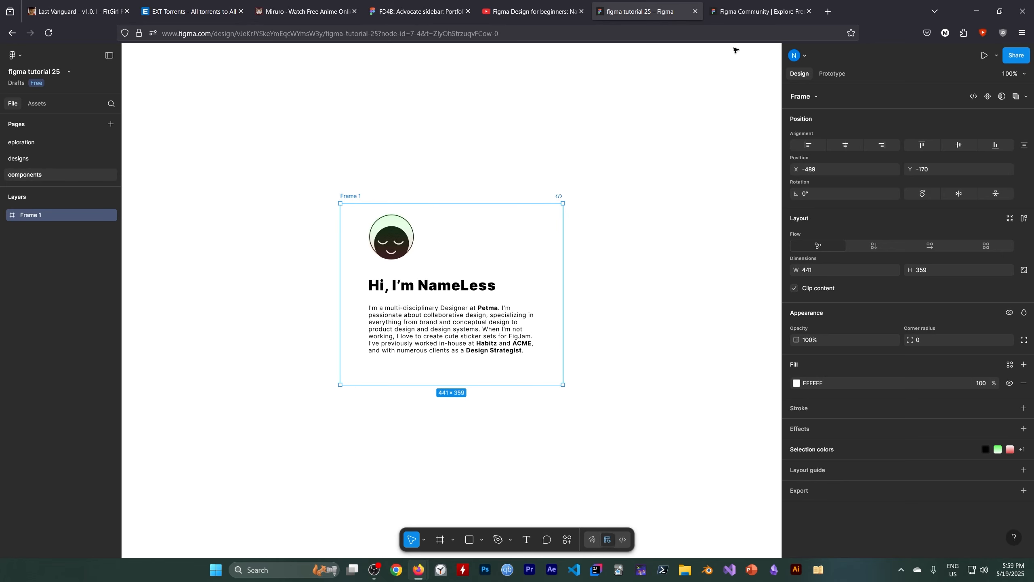
Step: Browse the newest arrivals and website templates on the Figma Community home page
left_click(753, 12)
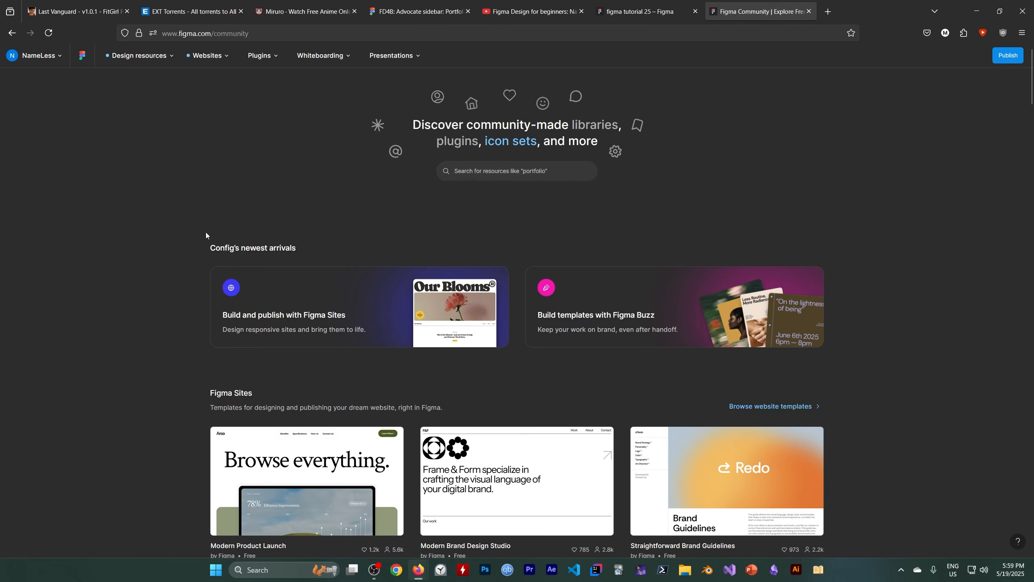
scroll(179, 252, "down", 3)
scroll(204, 249, "up", 3)
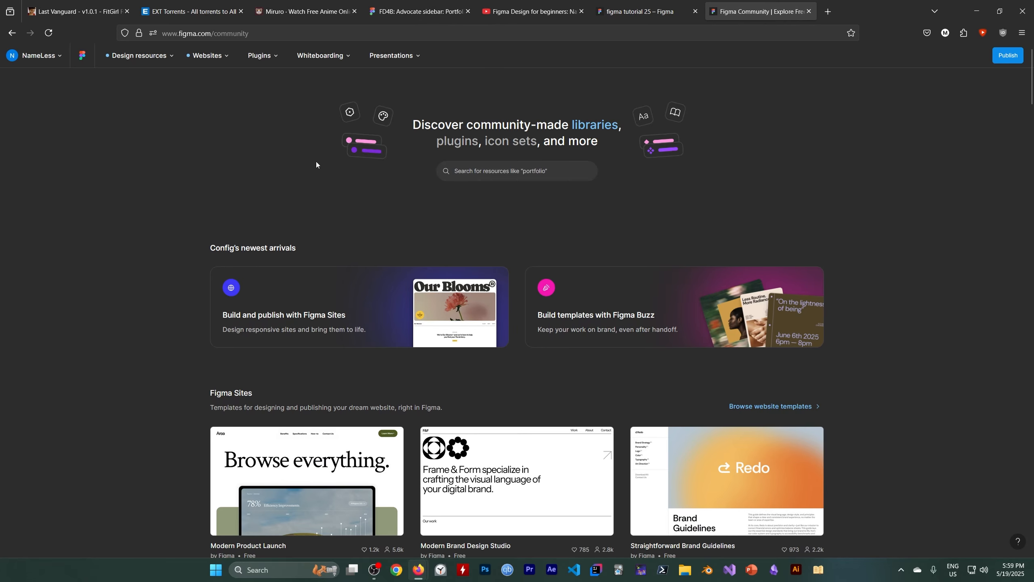
scroll(222, 292, "down", 3)
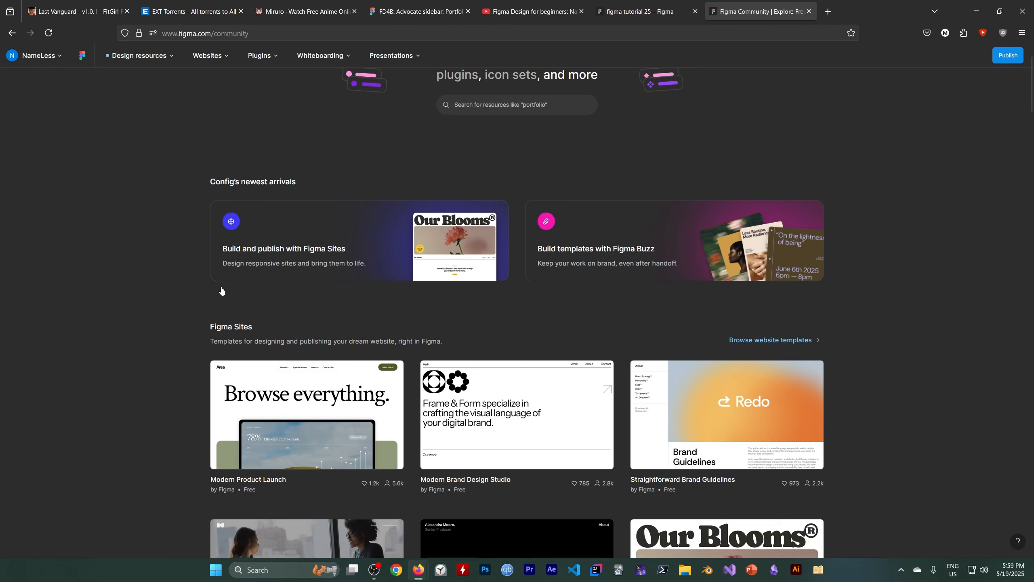
scroll(124, 312, "down", 2)
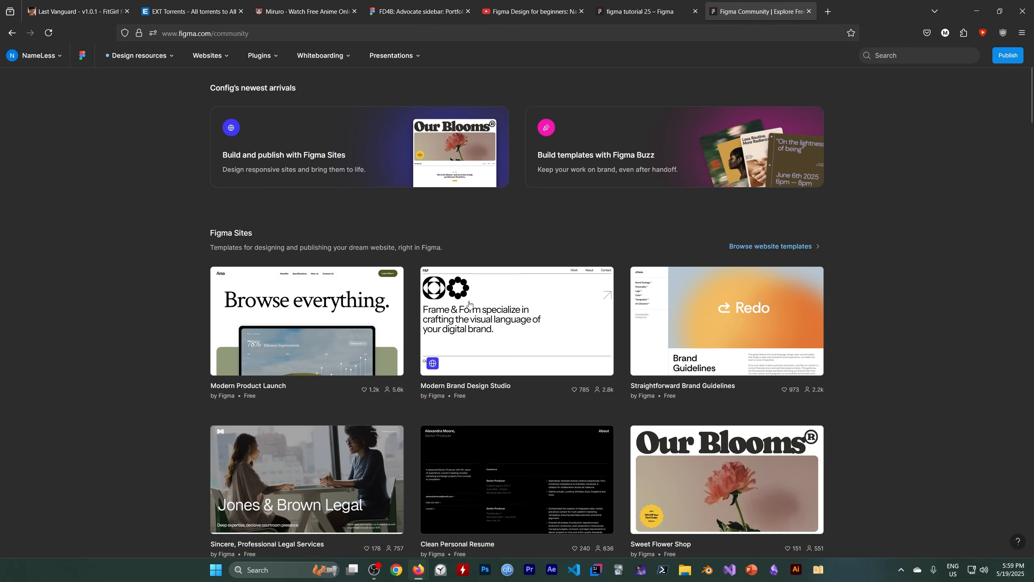
scroll(158, 295, "up", 3)
scroll(158, 295, "down", 3)
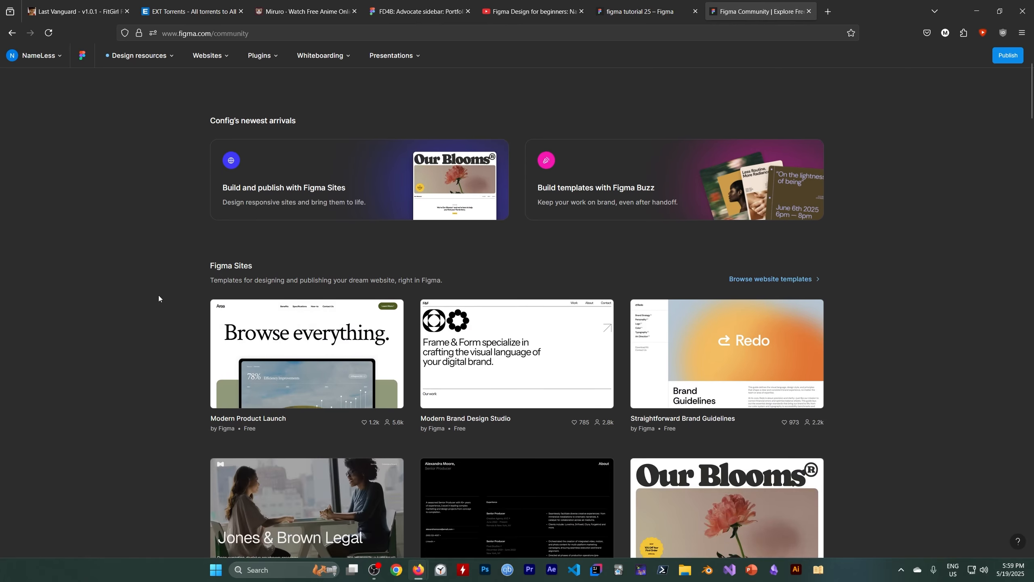
scroll(473, 168, "up", 3)
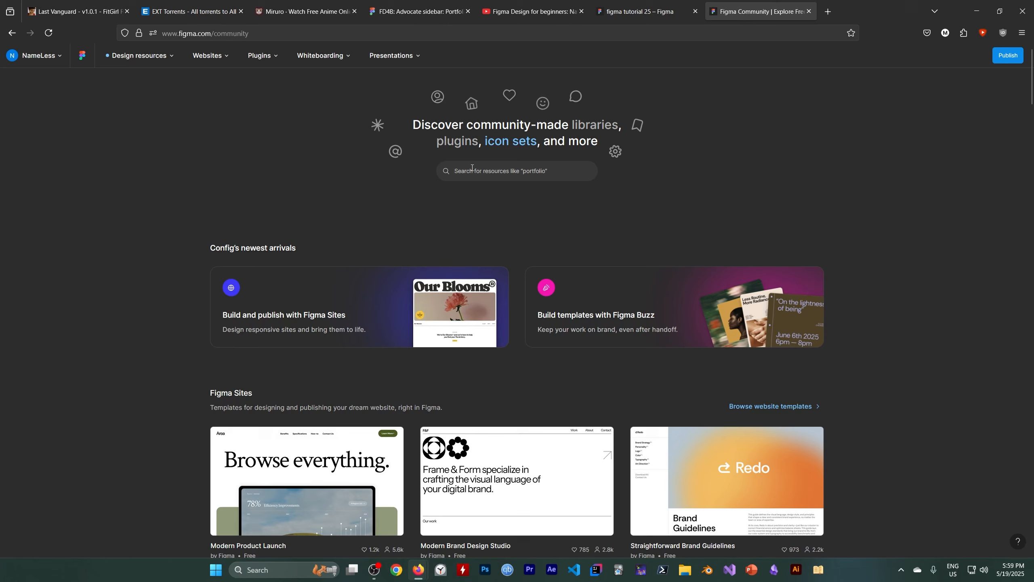
Step: Search Figma Community for "portfolie" and open the "Portfolio| Personal Portfolio | 5+" design file page
left_click(474, 173)
type("p")
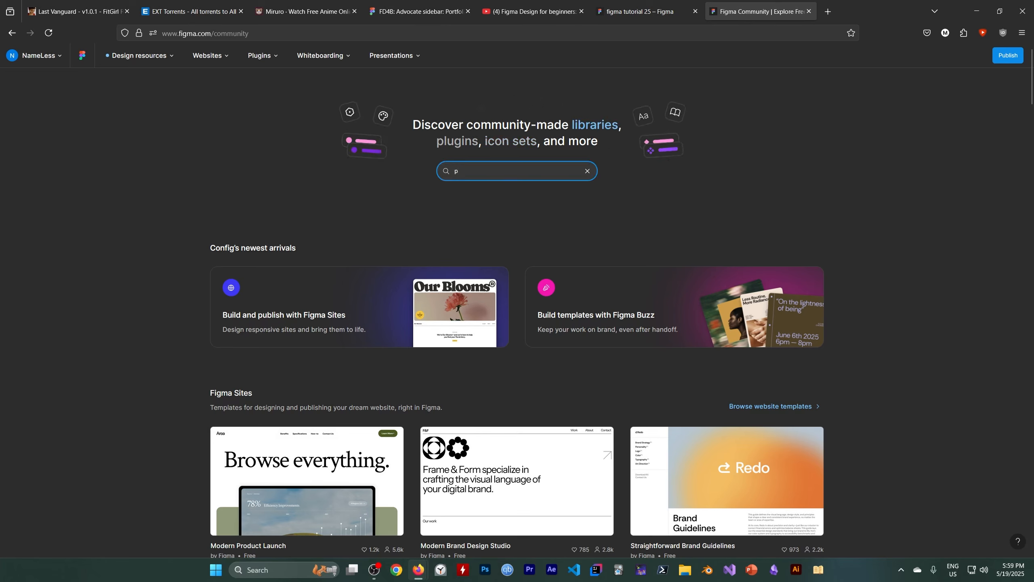
type("or")
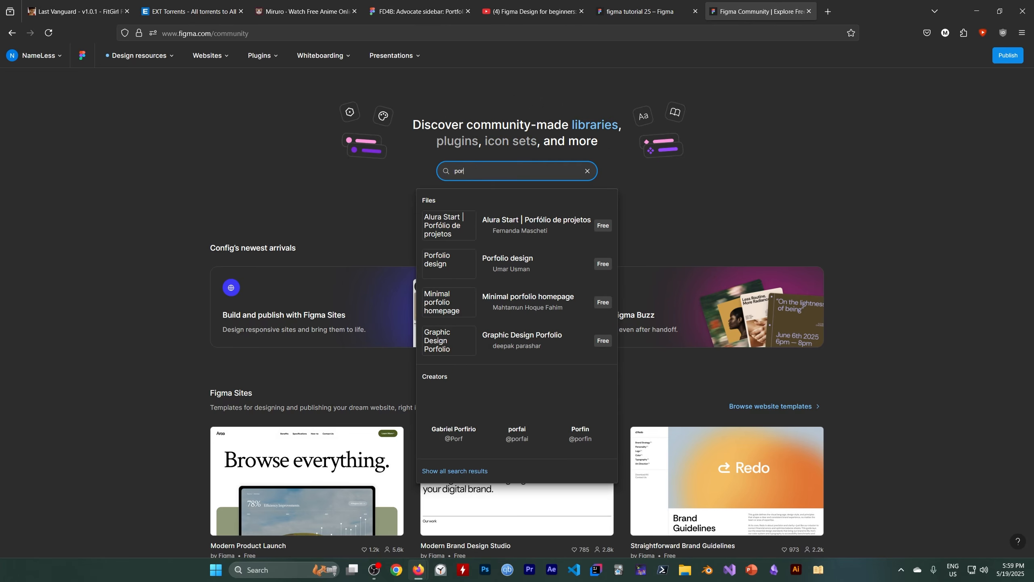
type("tfoli")
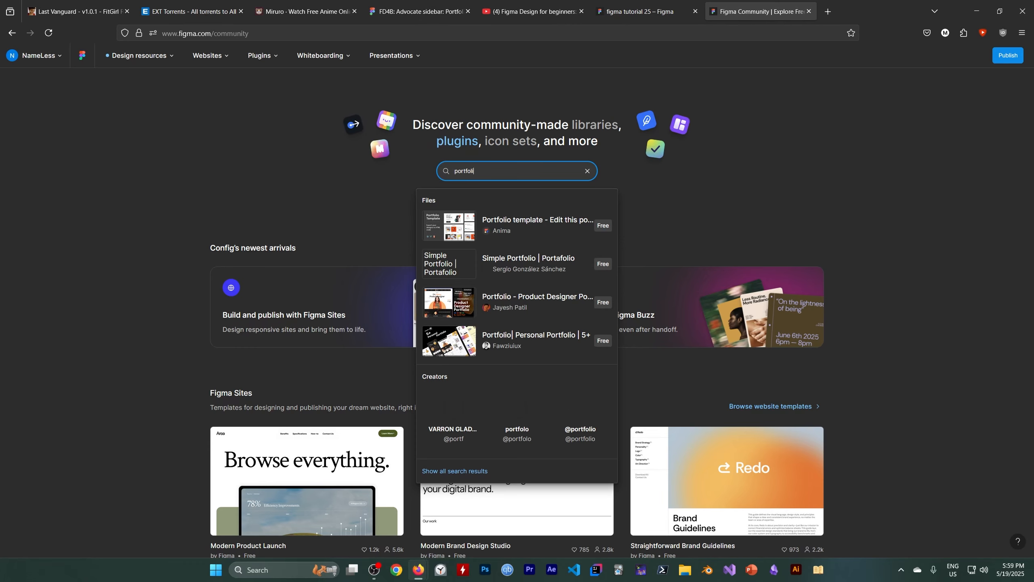
type("e")
key("Return")
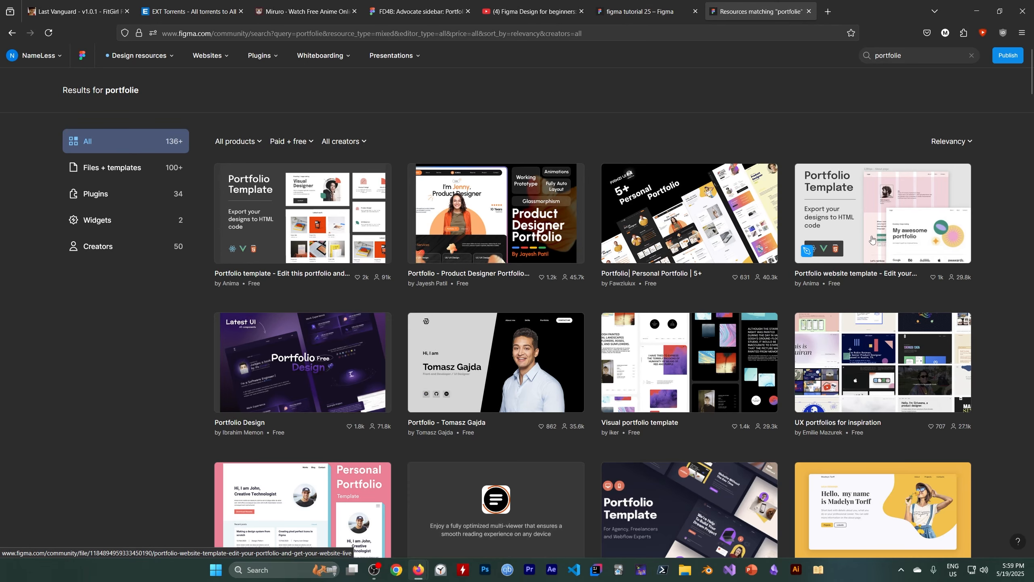
left_click(692, 228)
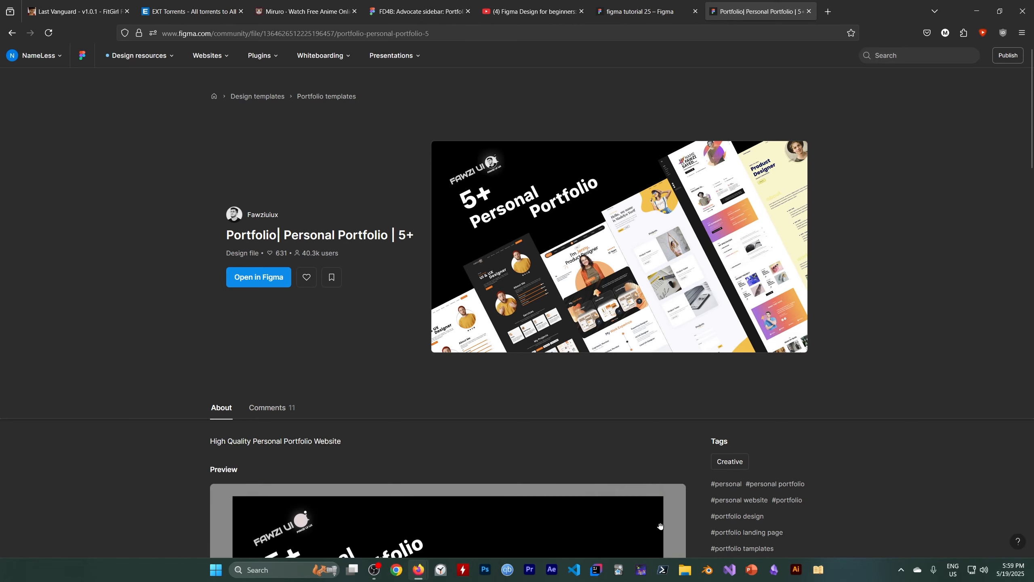
left_click(374, 570)
left_click(725, 439)
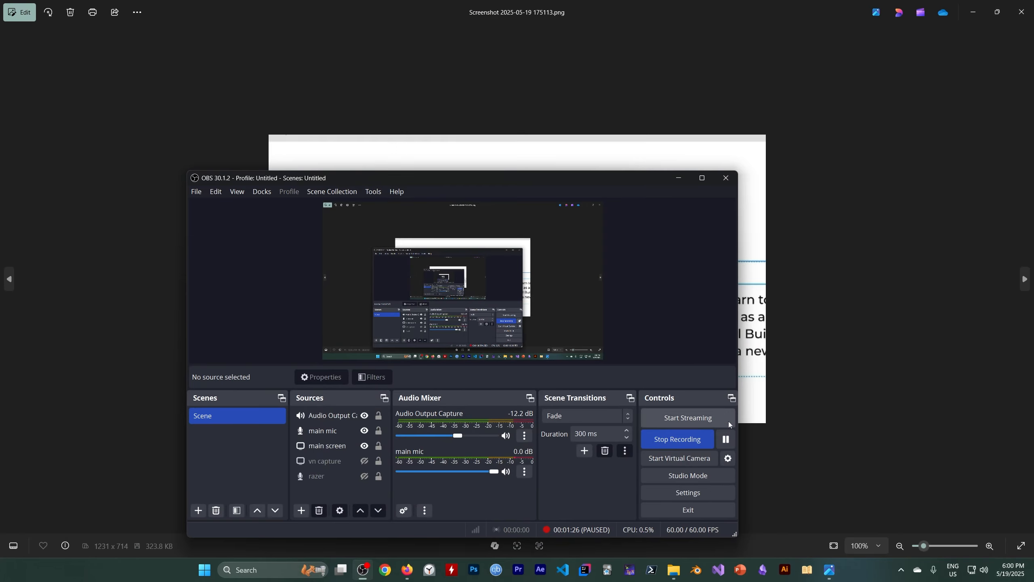
left_click(679, 179)
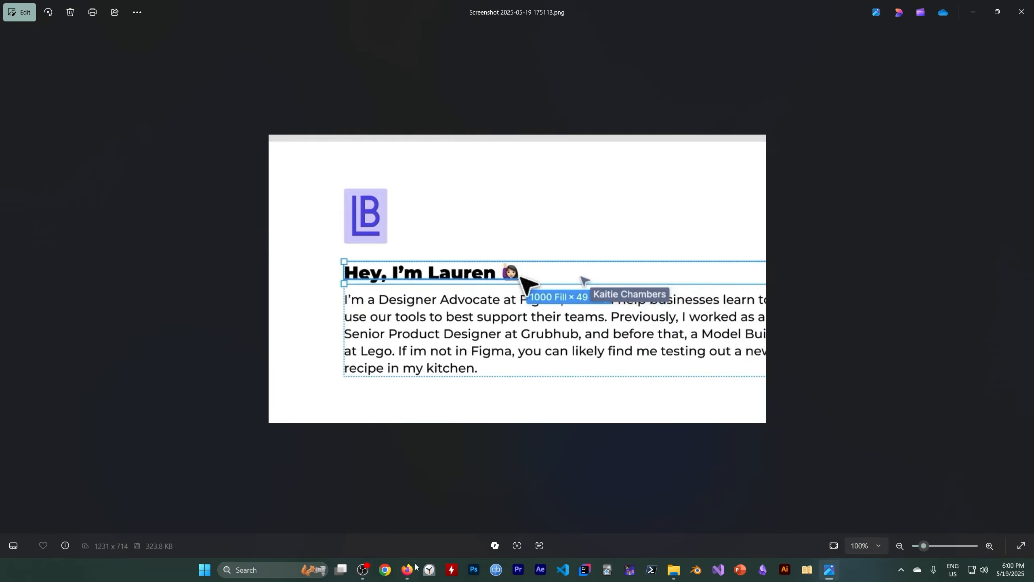
Step: Bring up the Advocate sidebar lesson on Figma Learn in the browser and play its video briefly, pausing at 0:19
mouse_move(407, 568)
left_click(285, 526)
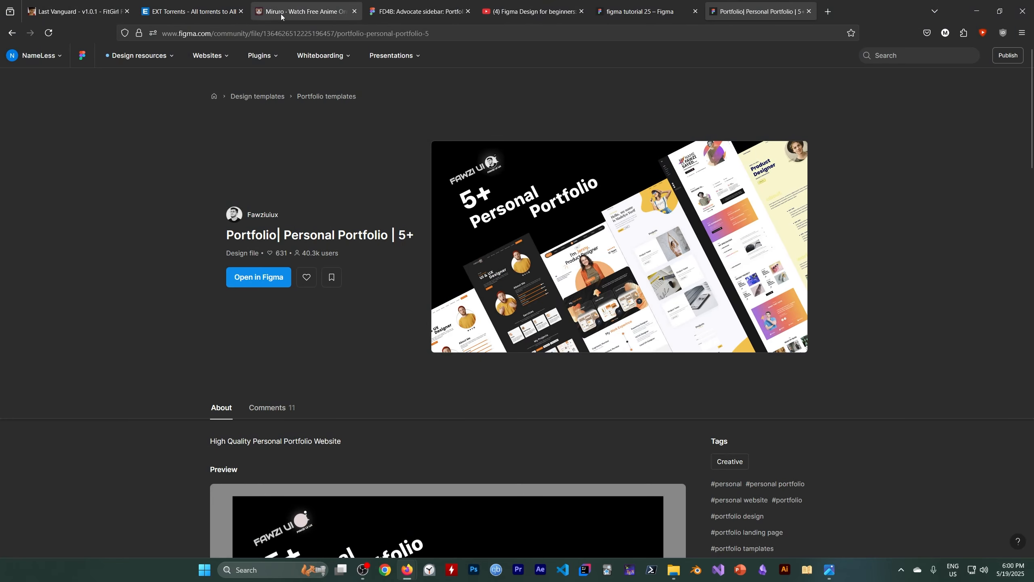
left_click(529, 12)
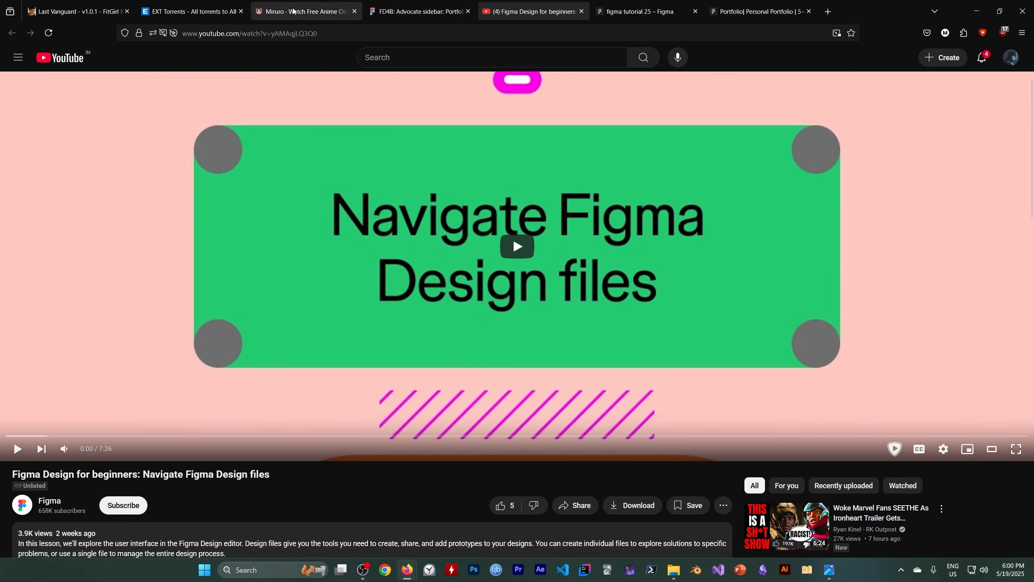
left_click(415, 11)
scroll(403, 245, "down", 3)
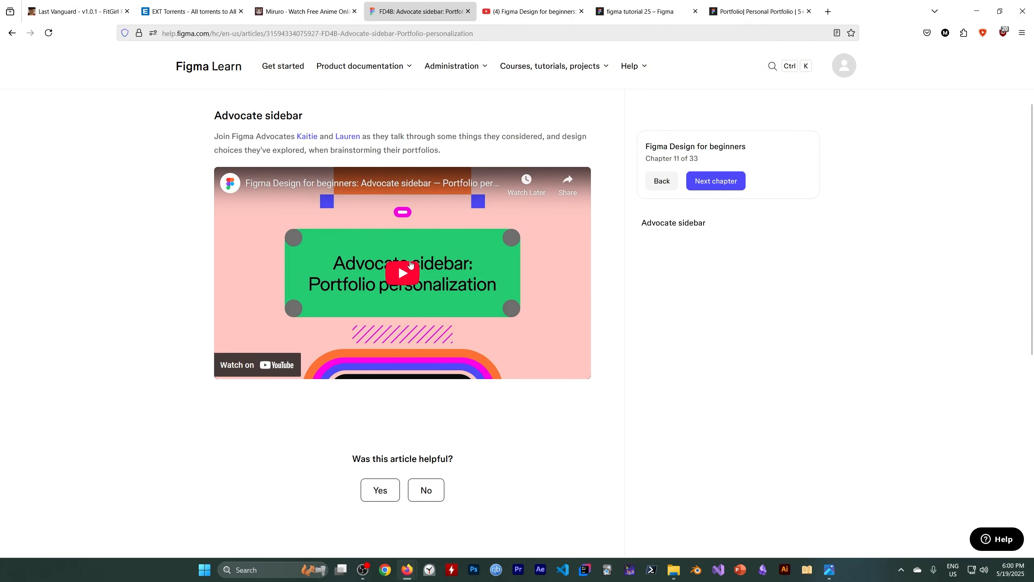
left_click(410, 264)
left_click(231, 368)
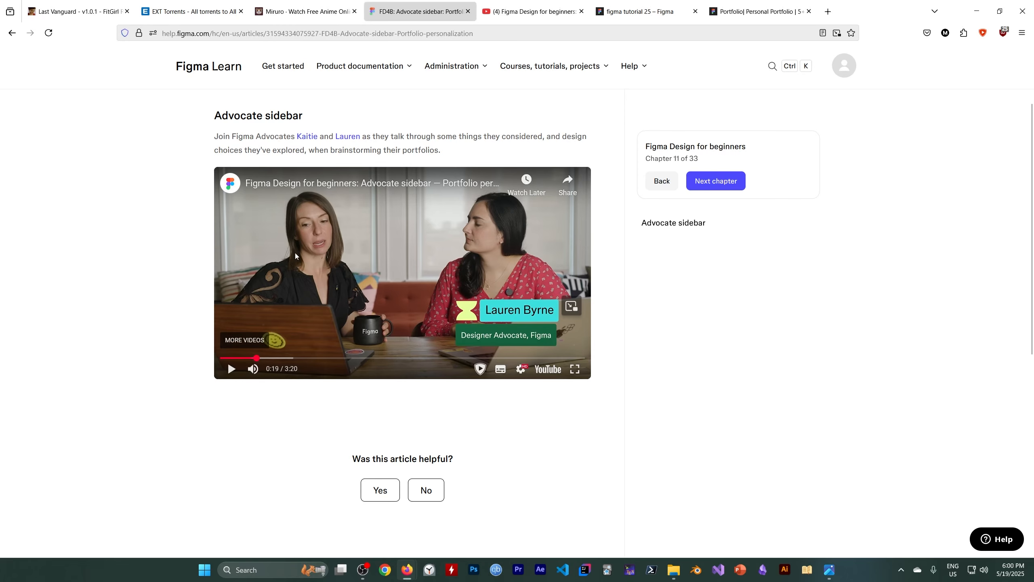
Step: Switch to the image viewer and look through the portfolio bio example screenshots from 175113 to 175153
left_click(827, 570)
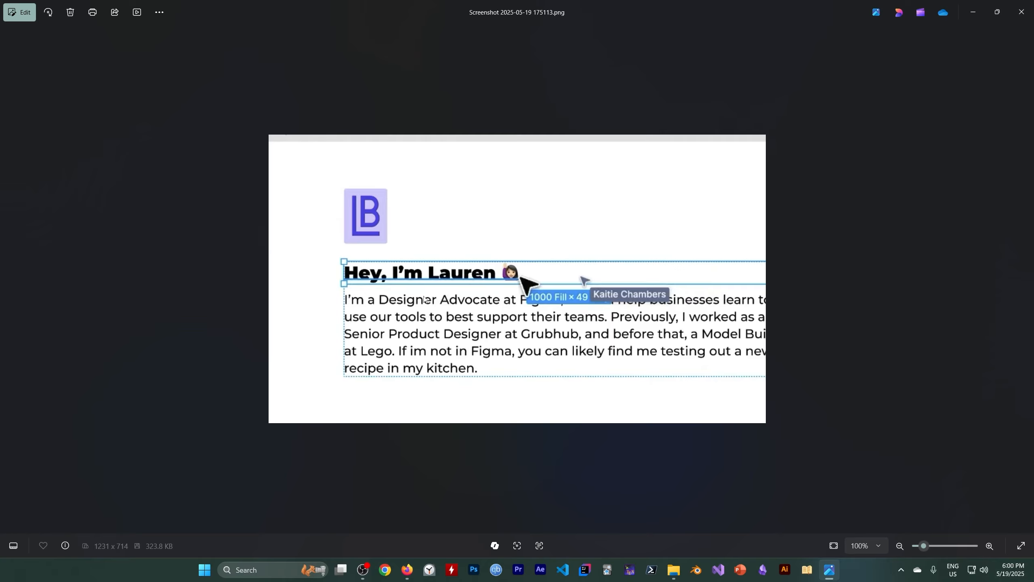
mouse_move(407, 570)
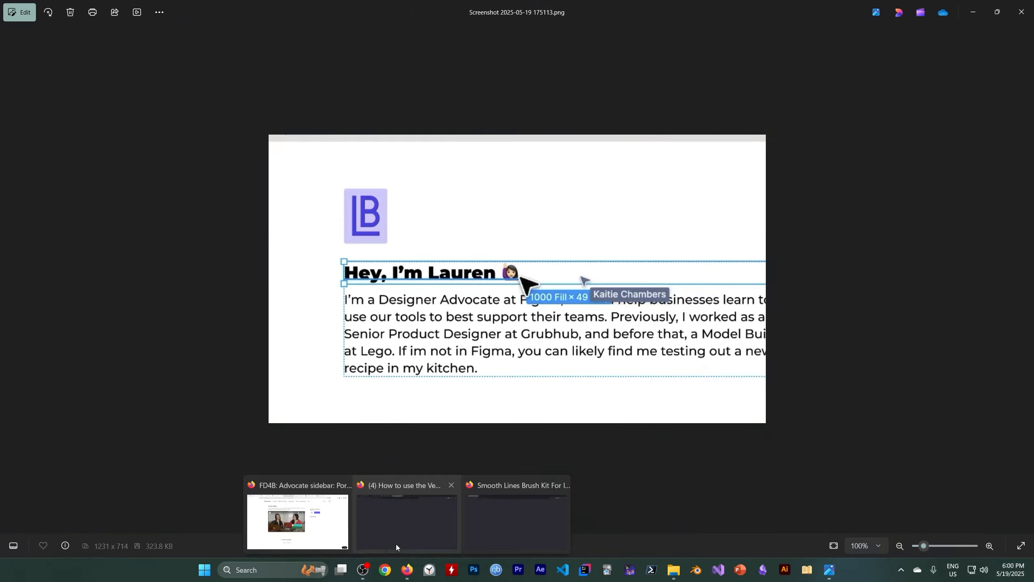
left_click(287, 517)
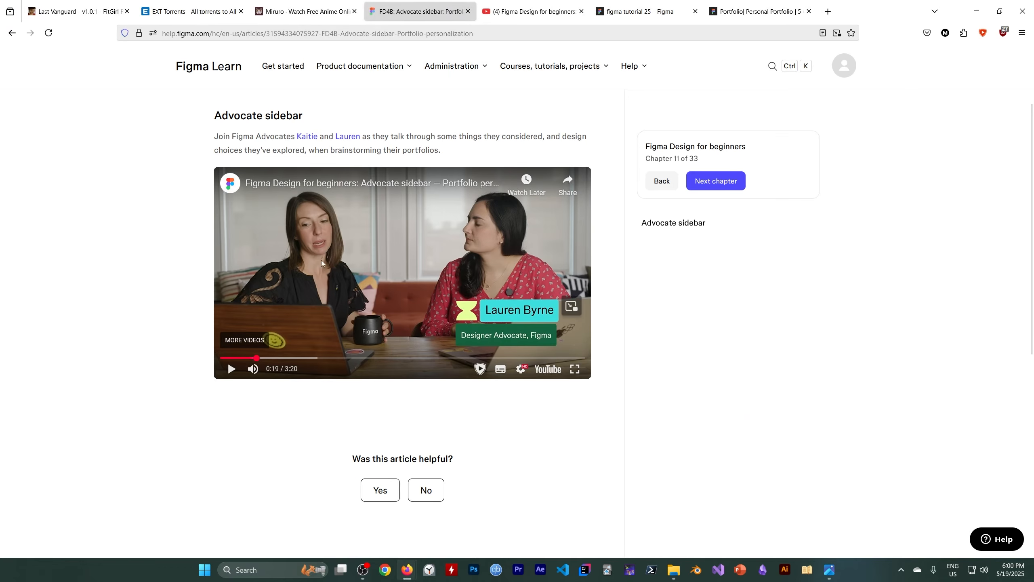
left_click(837, 575)
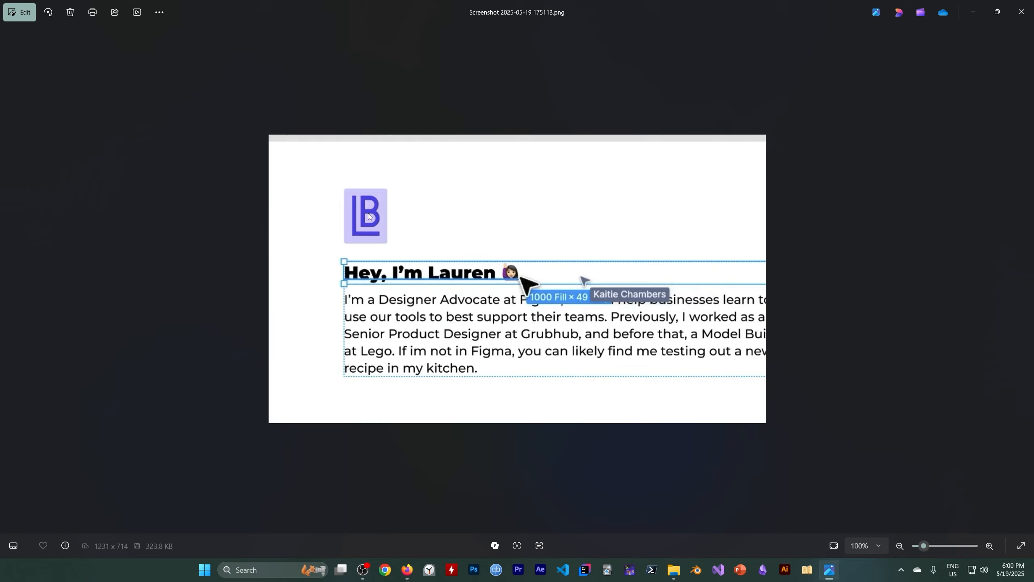
key("Right")
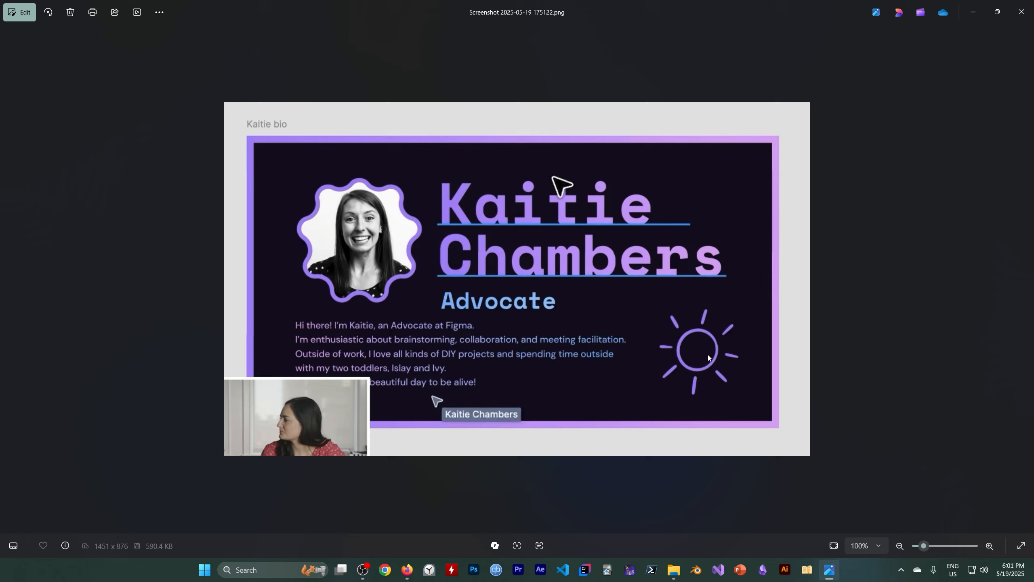
key("Right")
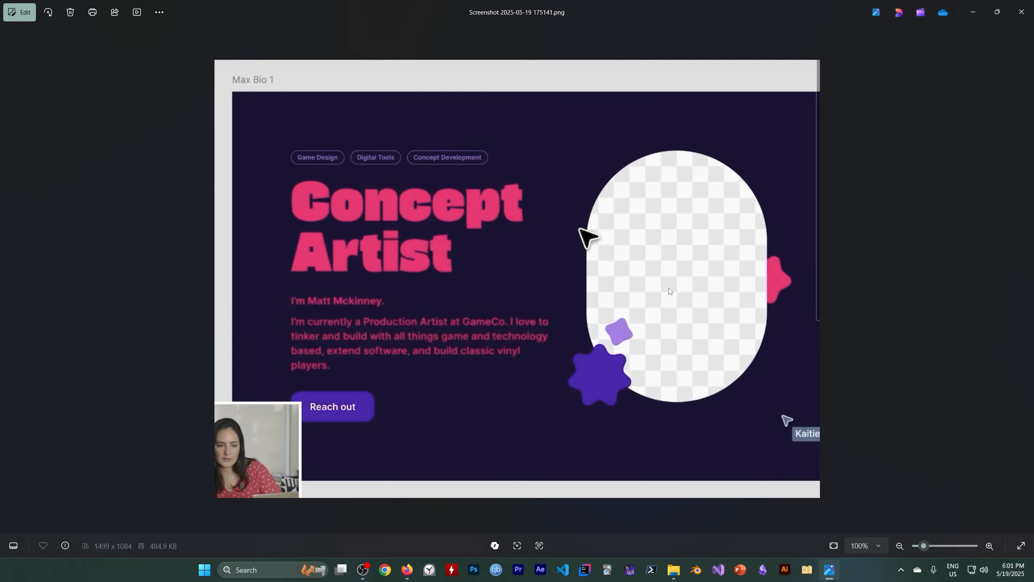
key("Right")
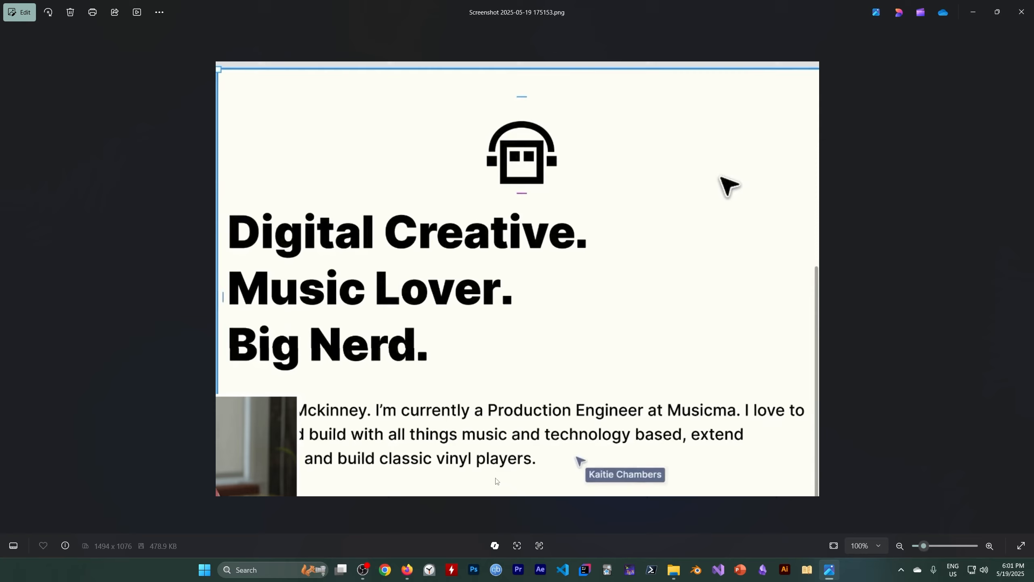
Step: Switch to the browser and return from the Personal Portfolio file page to the Figma Community results for "portfolie"
mouse_move(408, 570)
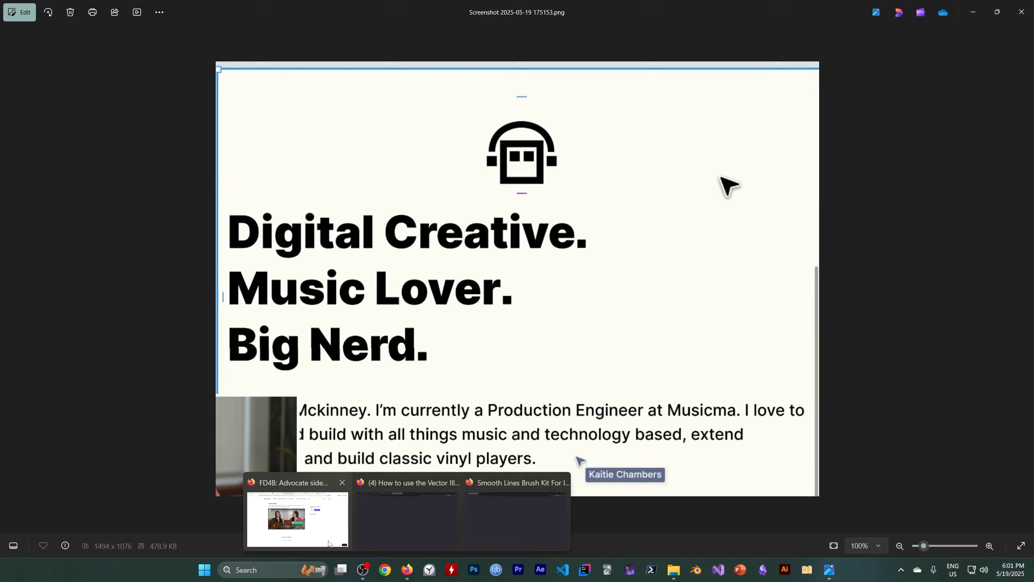
left_click(329, 544)
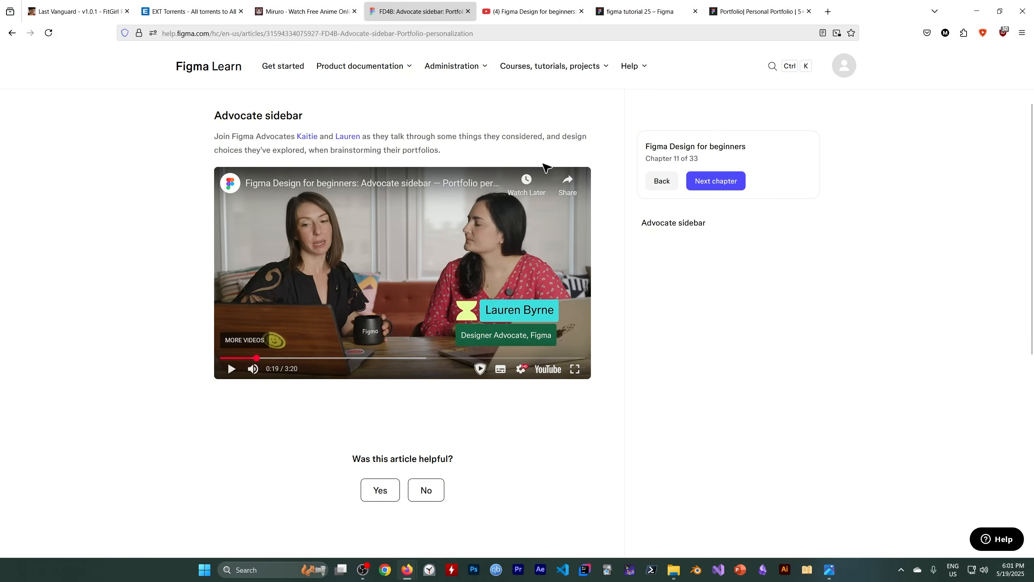
left_click(723, 13)
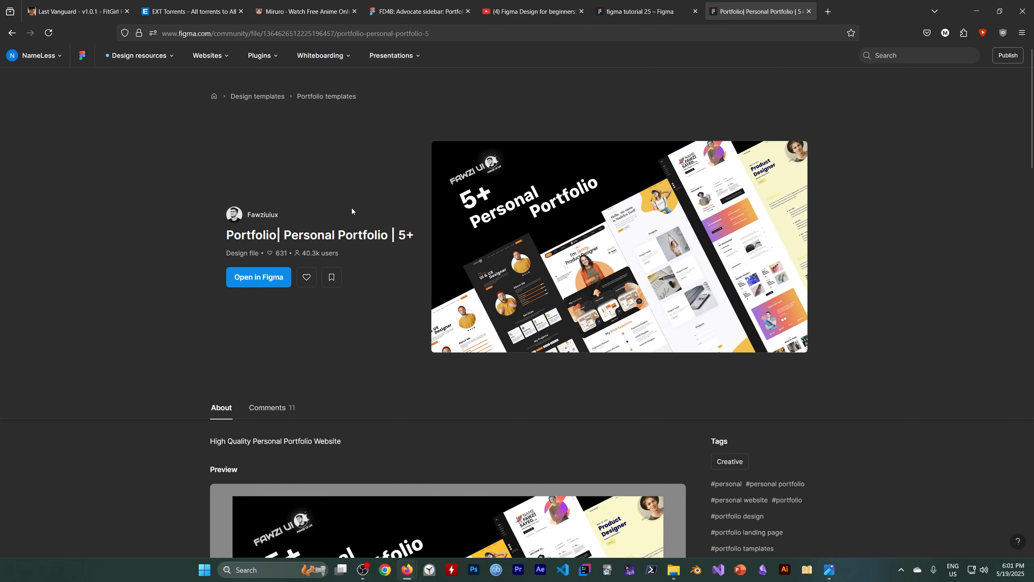
left_click(12, 33)
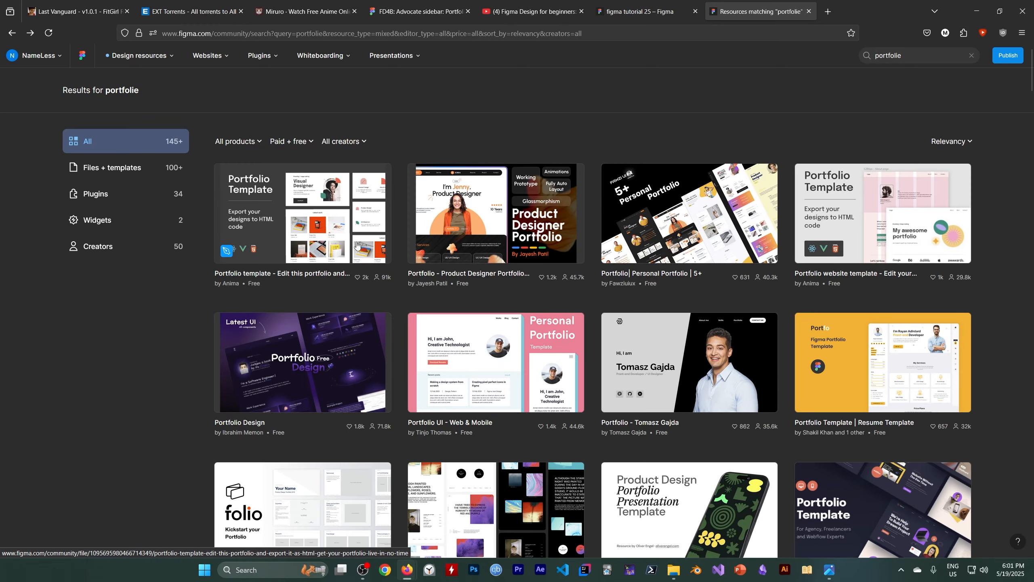
Step: Search the web for "behance" in a new tab, open the Behance site and view its recommended projects
left_click(823, 14)
type("behance")
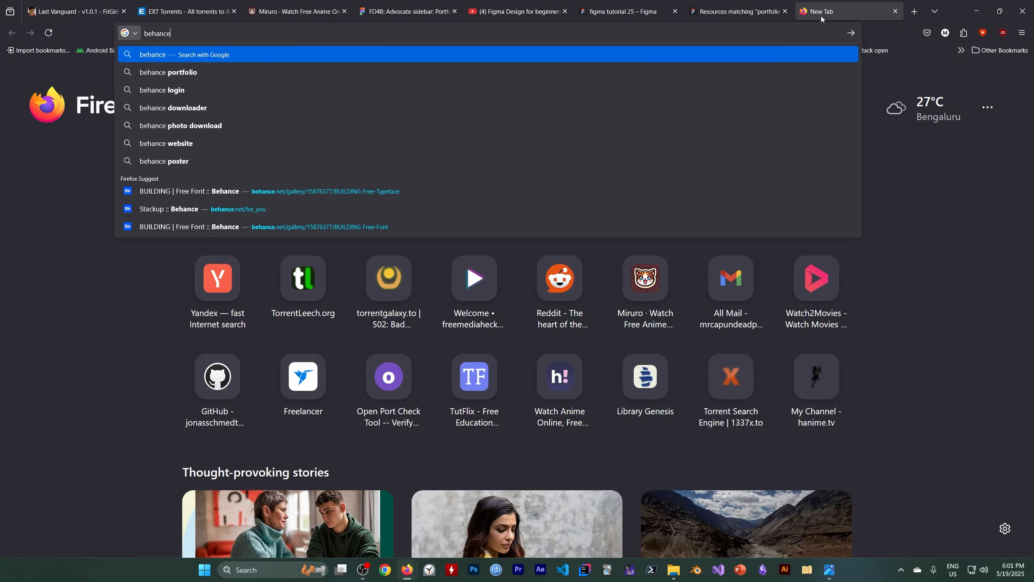
key("Return")
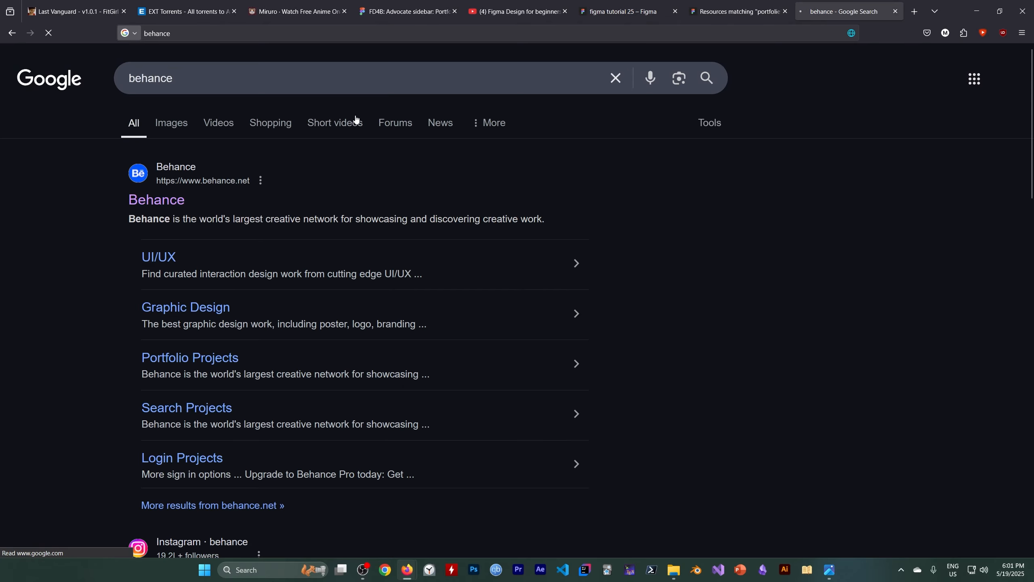
left_click(163, 200)
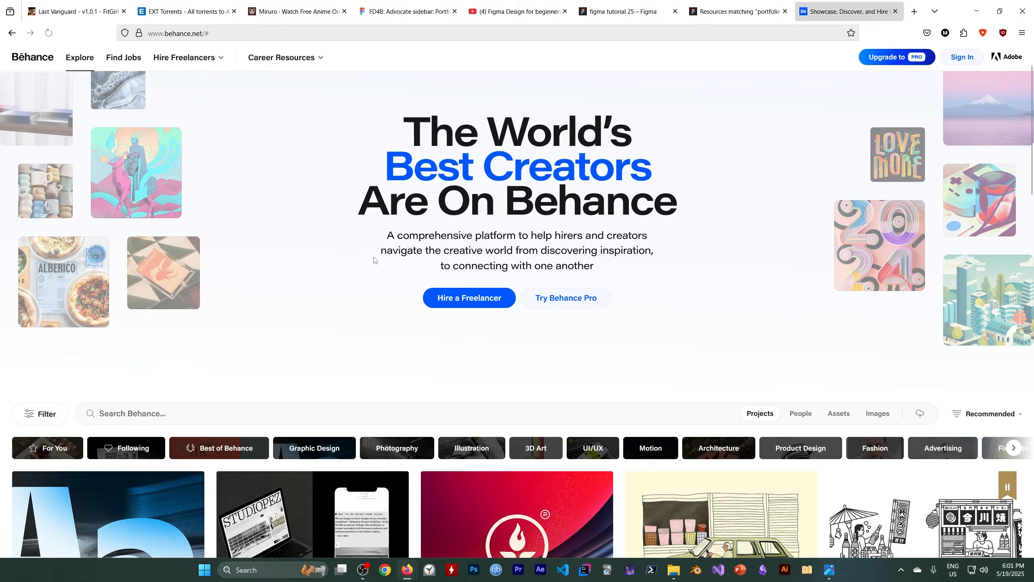
scroll(376, 261, "down", 5)
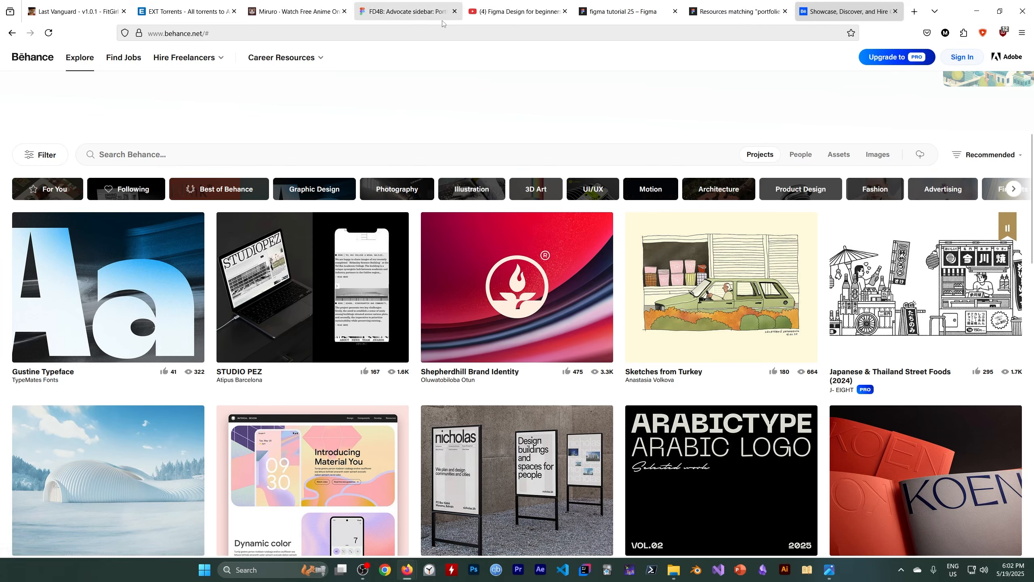
Step: Bring up the figma tutorial 25 design file, switch to OBS to toggle the recording pause, and minimize OBS
left_click(632, 20)
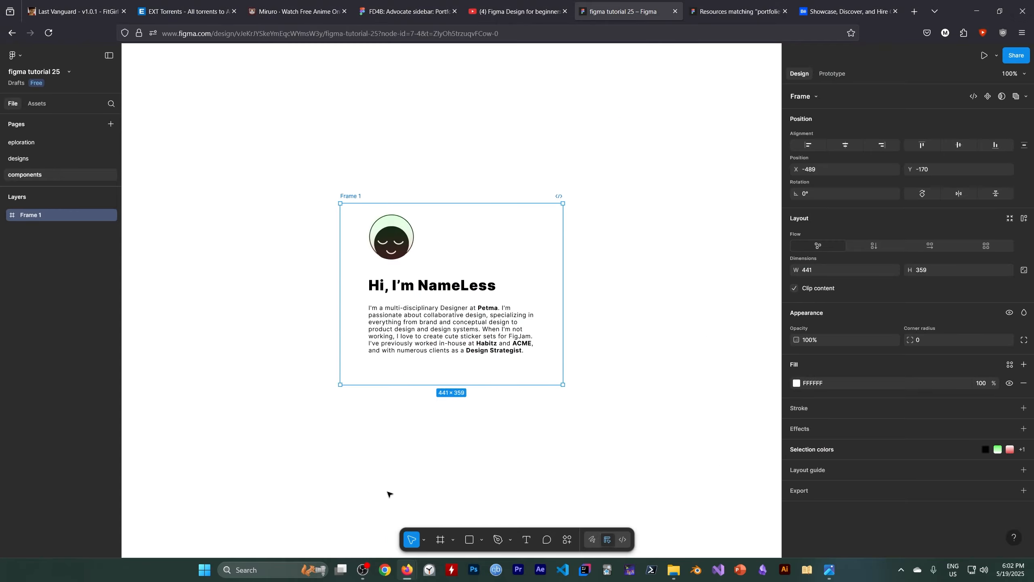
left_click(362, 570)
left_click(726, 437)
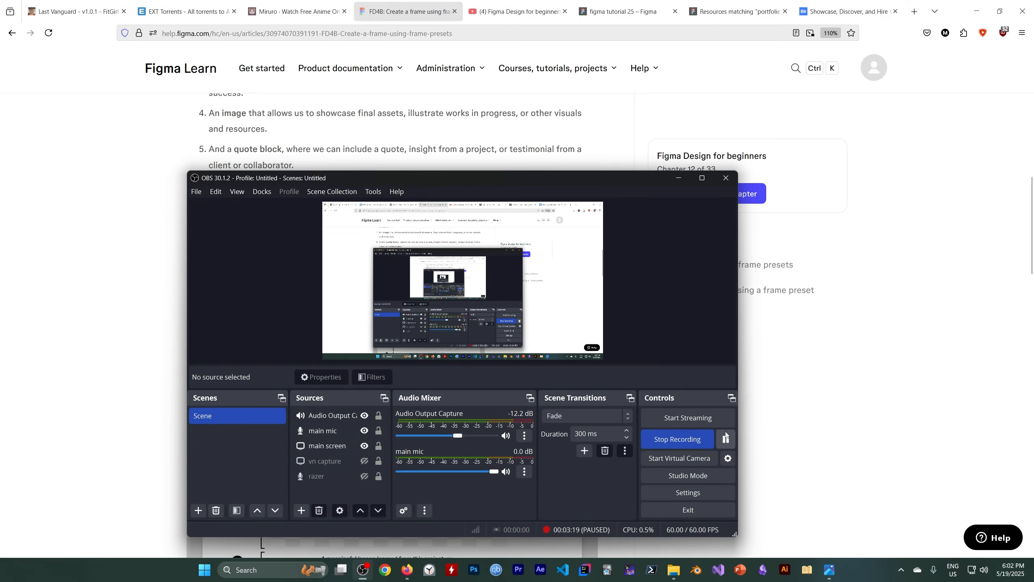
left_click(678, 179)
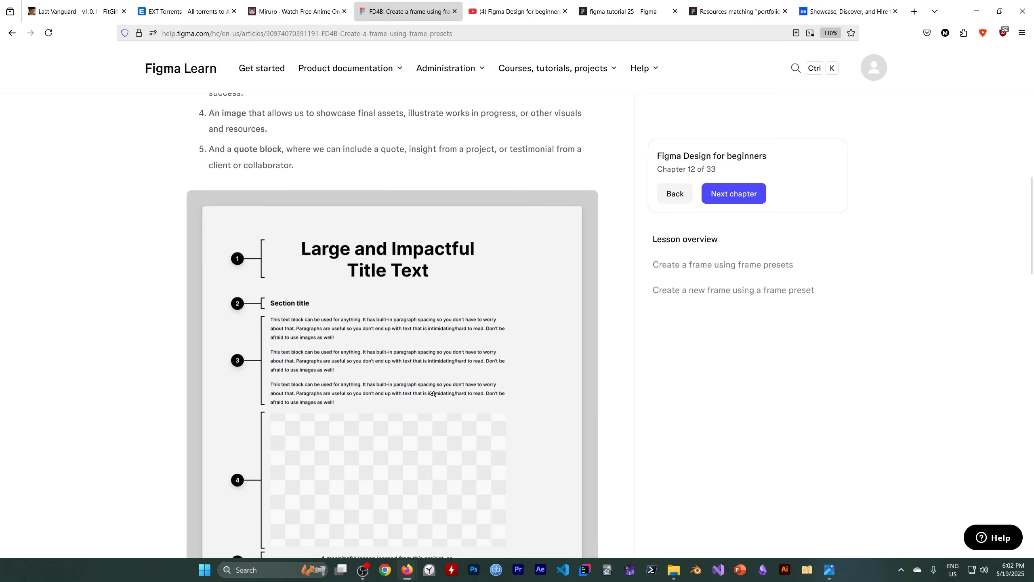
Step: Read through the "Create a frame using frame presets" lesson, examining the case study element list and the numbered layout diagram
scroll(381, 404, "up", 7)
scroll(380, 406, "up", 5)
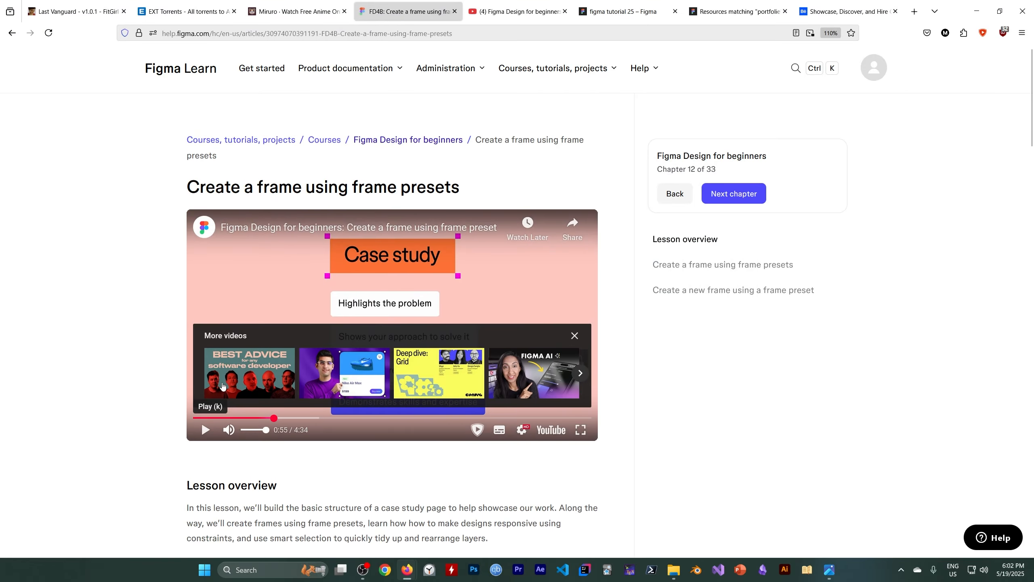
scroll(221, 400, "down", 15)
scroll(316, 324, "down", 4)
scroll(316, 326, "up", 4)
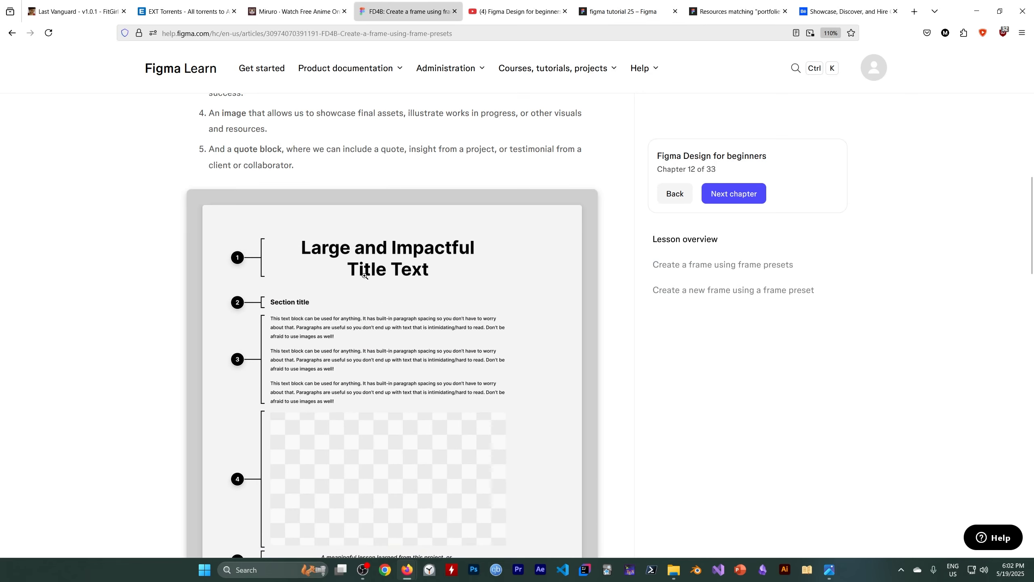
scroll(346, 271, "down", 4)
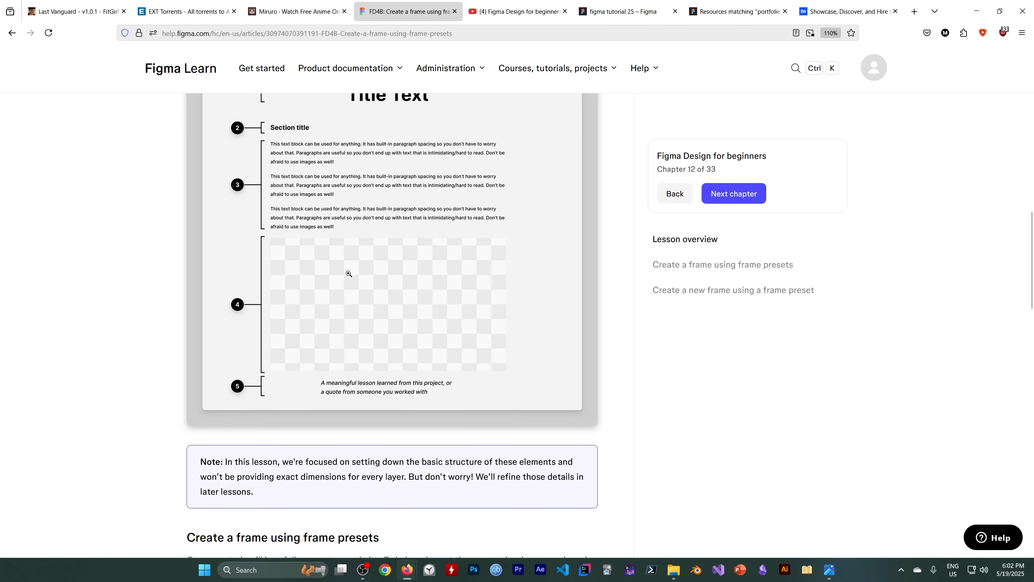
scroll(317, 261, "up", 3)
scroll(318, 268, "up", 4)
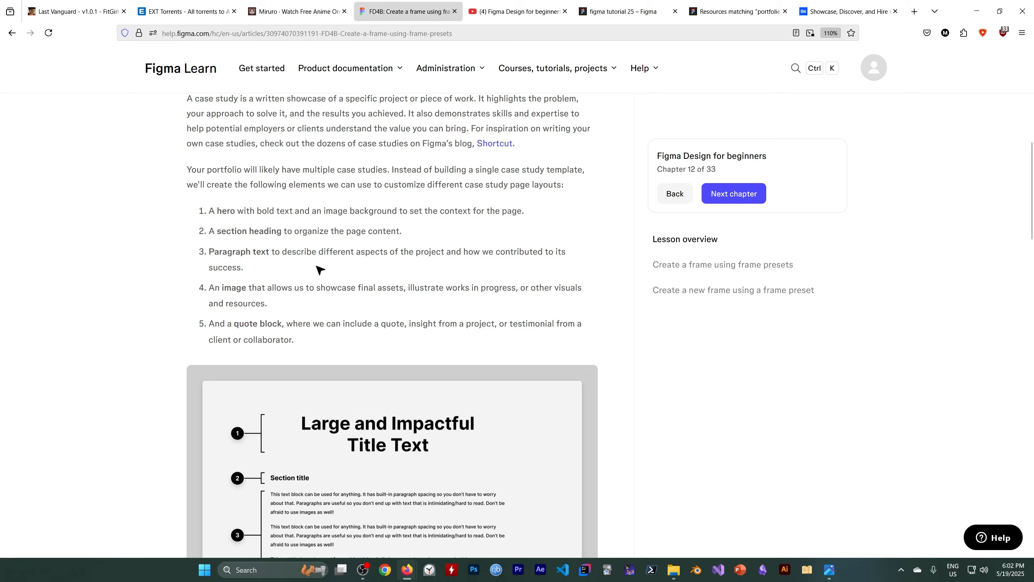
scroll(303, 302, "down", 3)
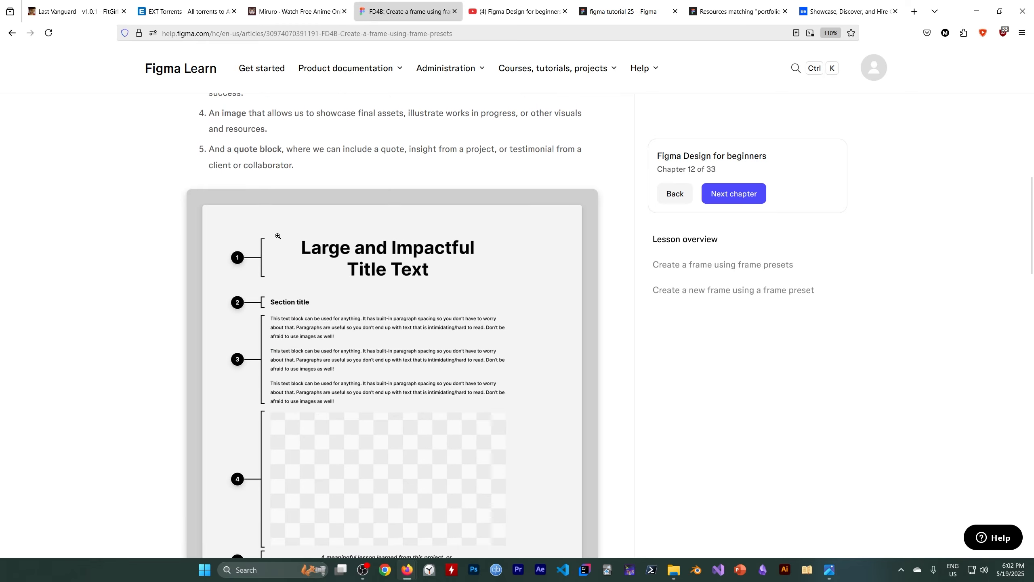
scroll(317, 249, "down", 5)
scroll(351, 262, "up", 4)
Step: Enlarge the case study layout diagram, reduce the page zoom to 50% to view all five elements, and close the diagram
left_click(351, 262)
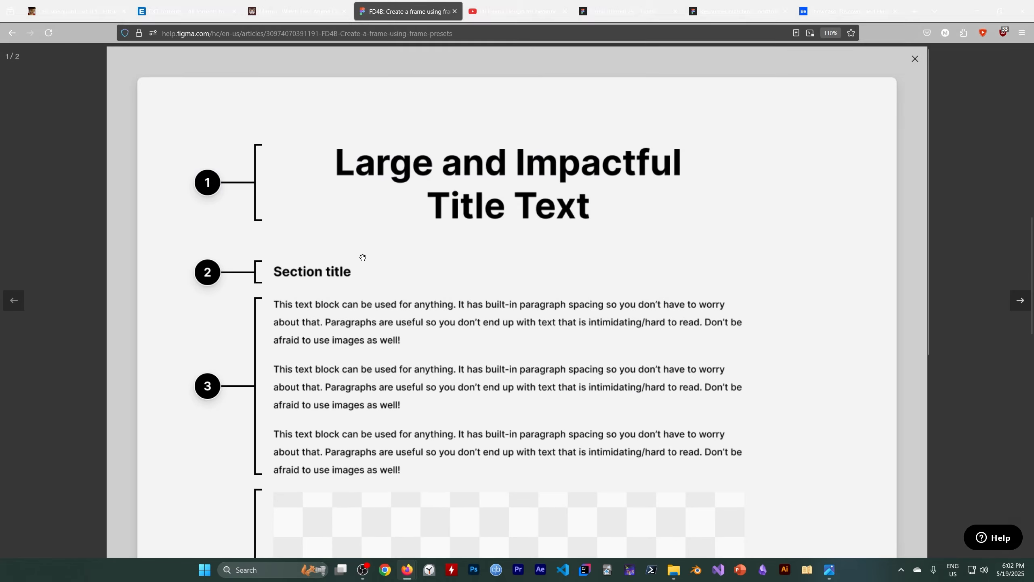
scroll(384, 240, "down", 3)
key("ctrl+minus")
key("ctrl+minus")
key("ctrl+minus")
key("ctrl+minus")
key("ctrl+minus")
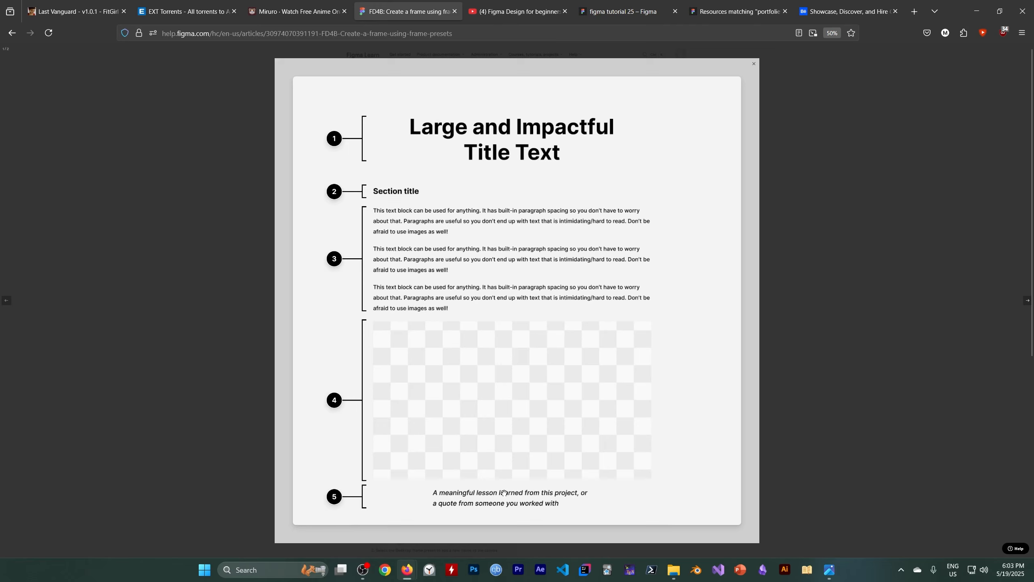
left_click(755, 70)
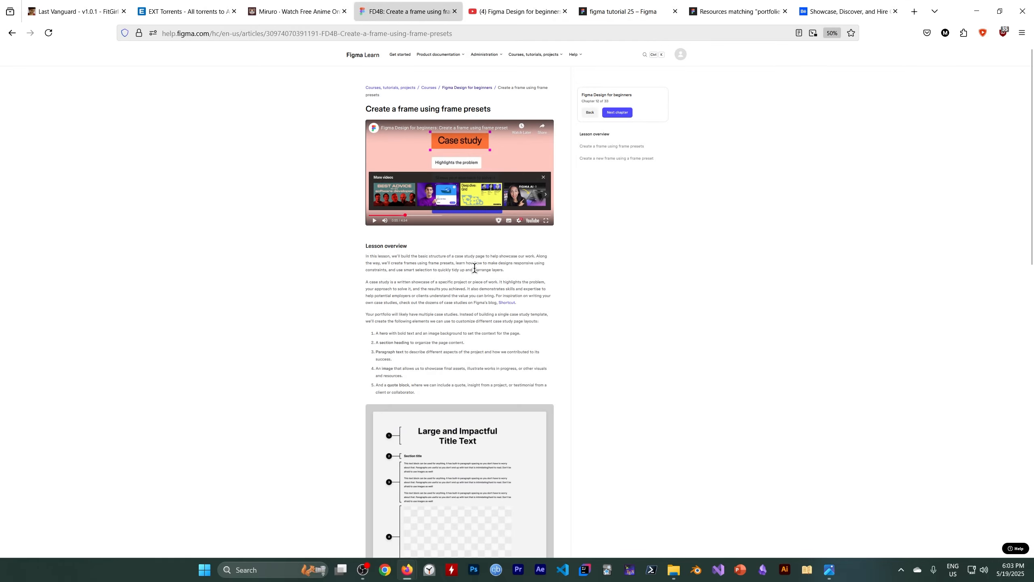
Step: Set the page zoom to 130% and read the lesson overview about case study pages
key("ctrl+plus")
key("ctrl+plus")
key("ctrl+plus")
key("ctrl+plus")
key("ctrl+plus")
key("ctrl+plus")
key("ctrl+plus")
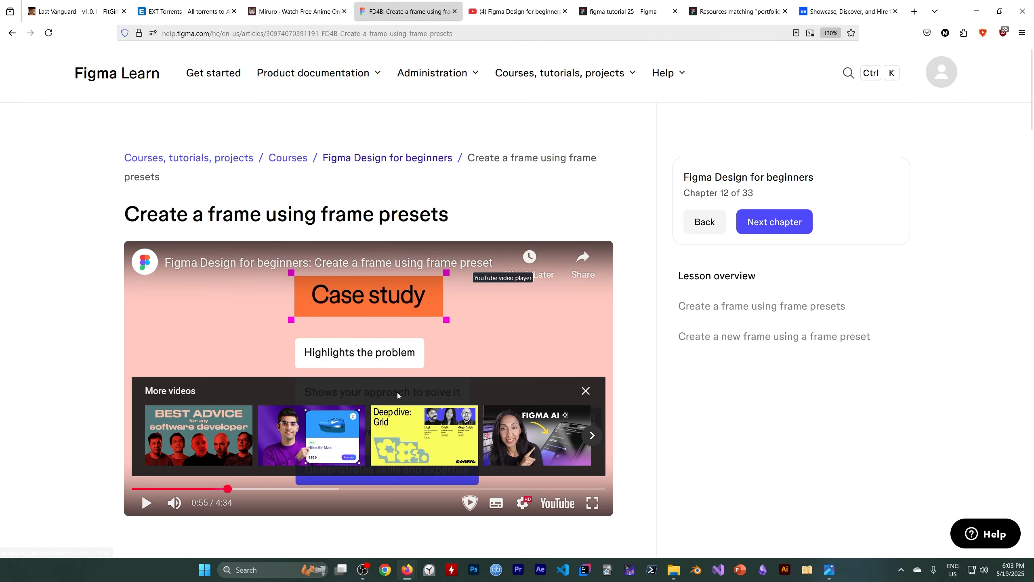
scroll(358, 448, "down", 5)
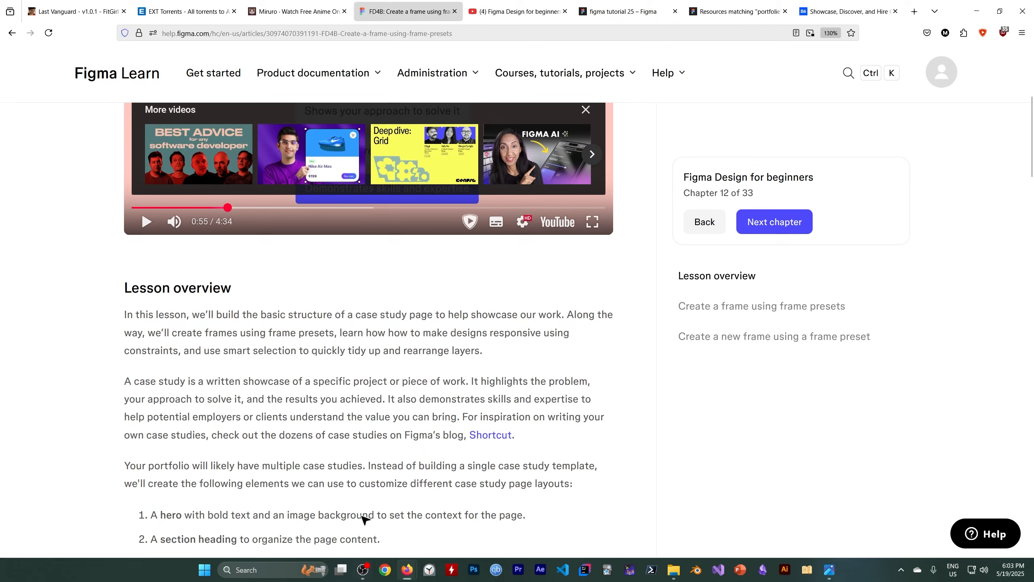
Step: In the figma tutorial 25 design file, add a 1440 × 1024 Desktop preset frame in the empty space beside the intro frame
left_click(624, 15)
key("space")
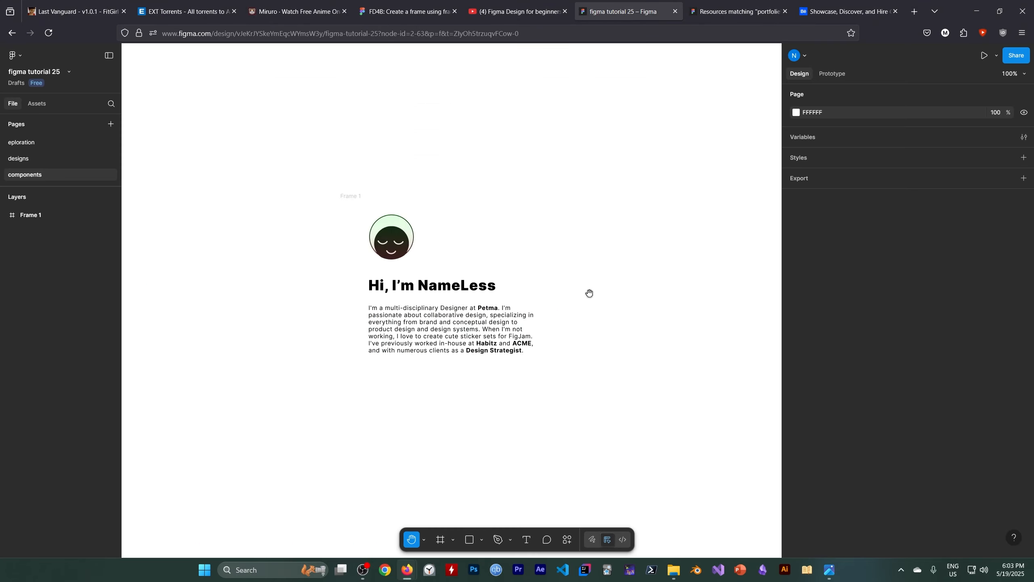
left_click_drag(588, 294, 294, 304)
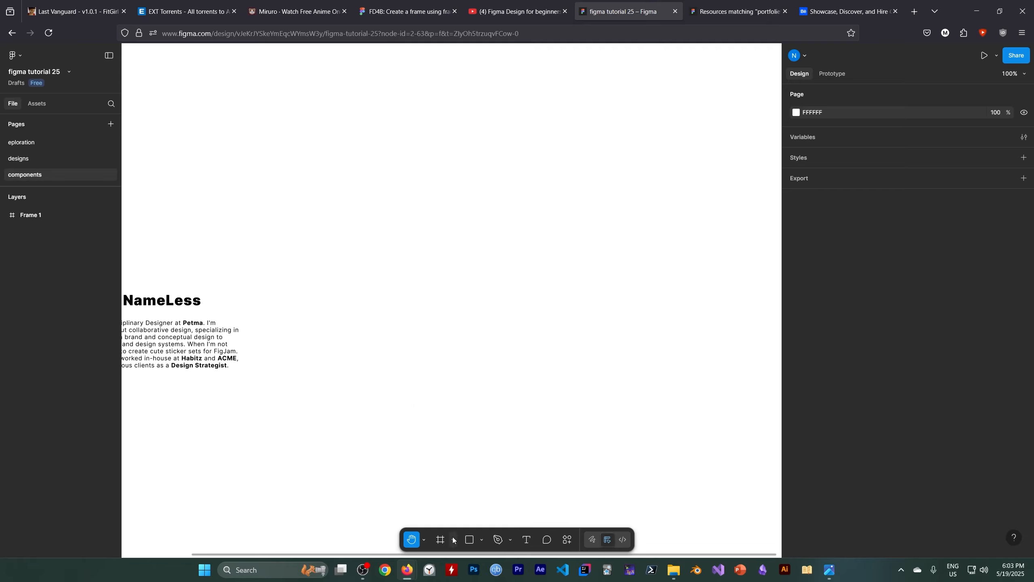
left_click(441, 539)
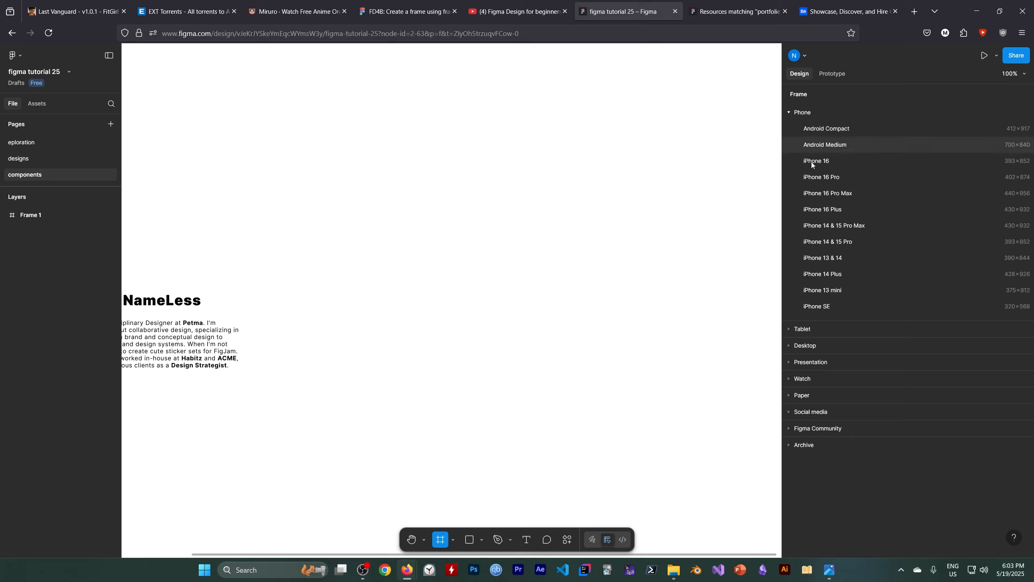
left_click(804, 328)
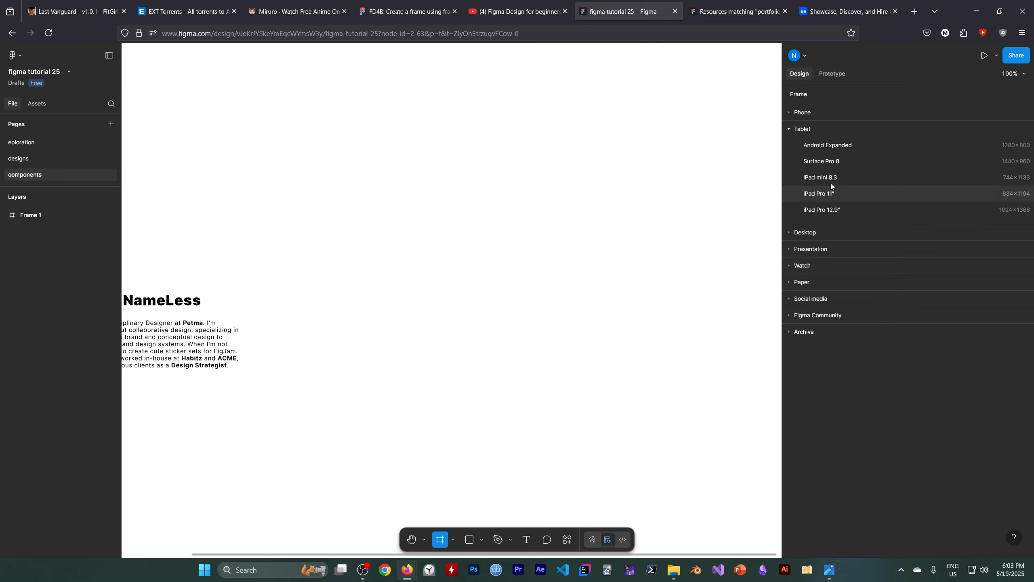
left_click(810, 113)
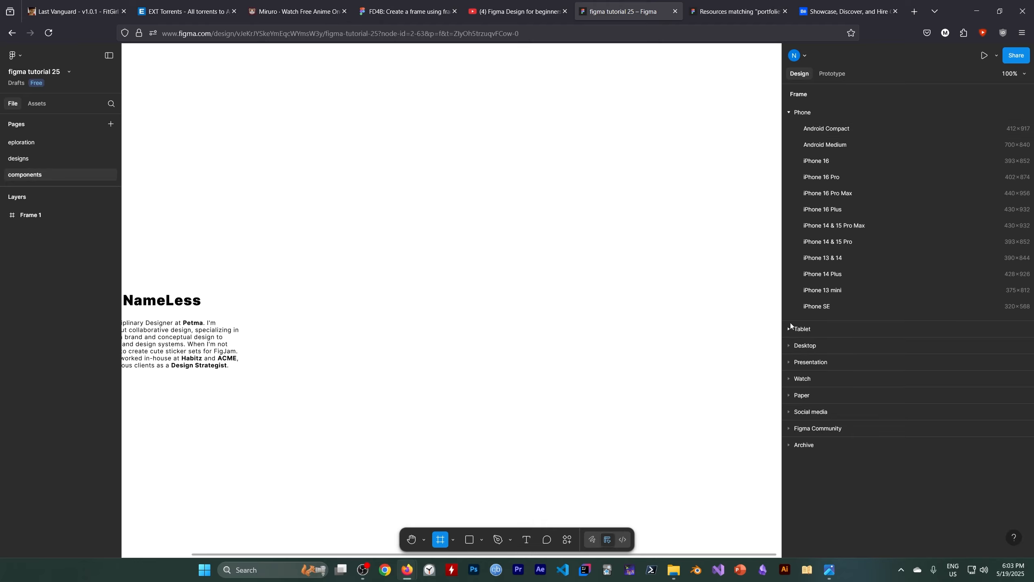
left_click(805, 346)
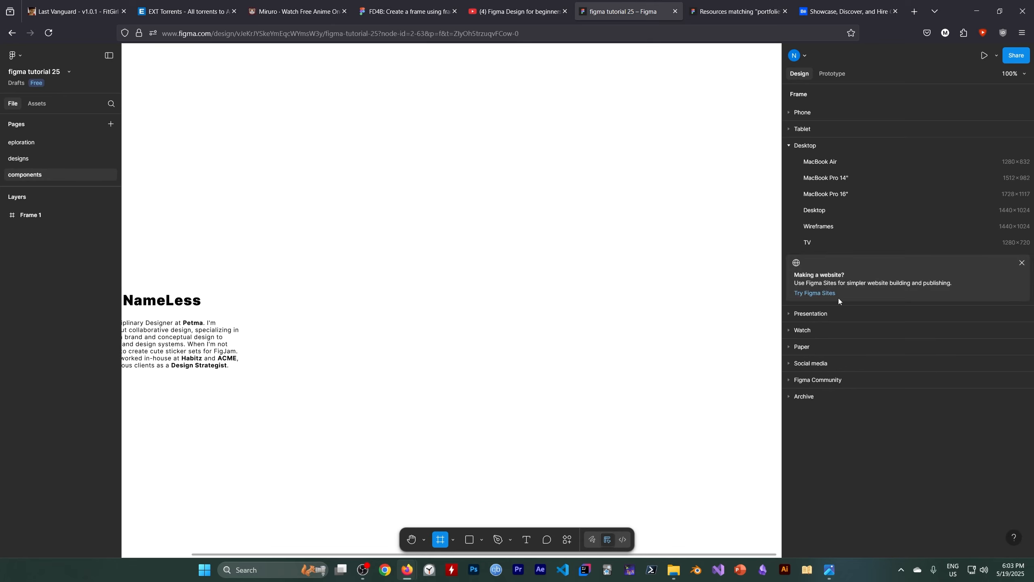
left_click(815, 211)
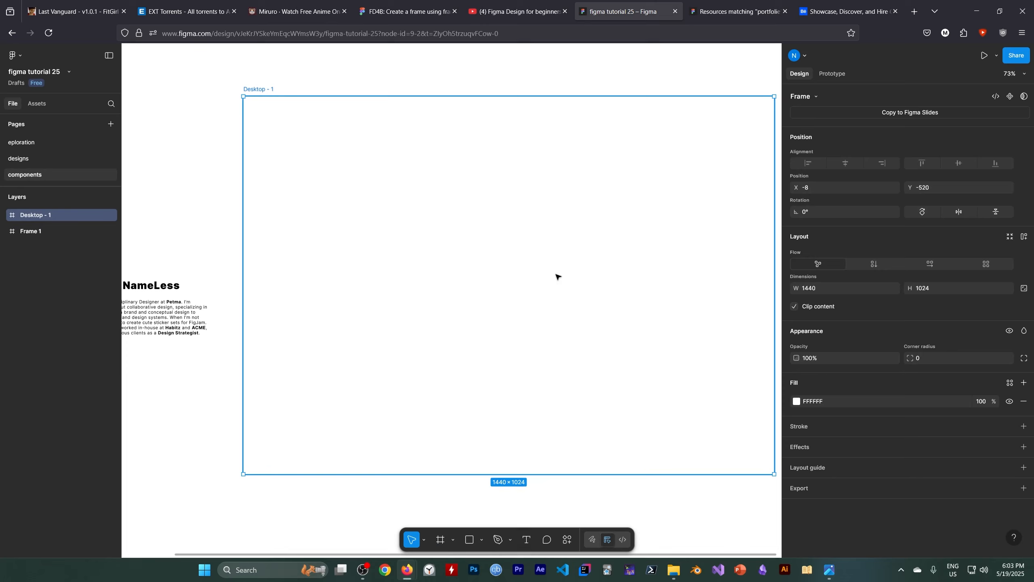
Step: Switch to OBS to toggle the recording pause, and minimize its window
key("alt")
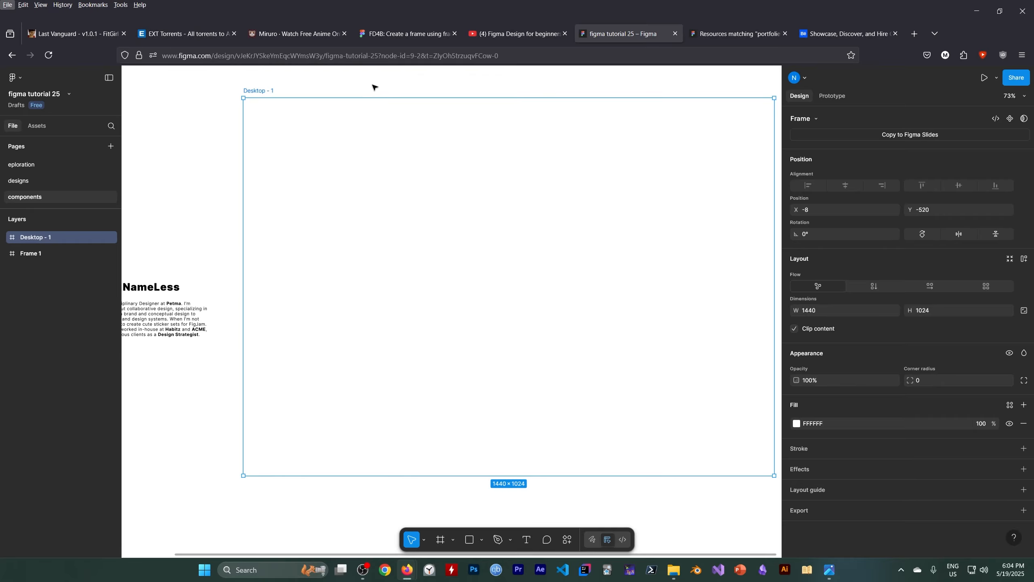
left_click(363, 569)
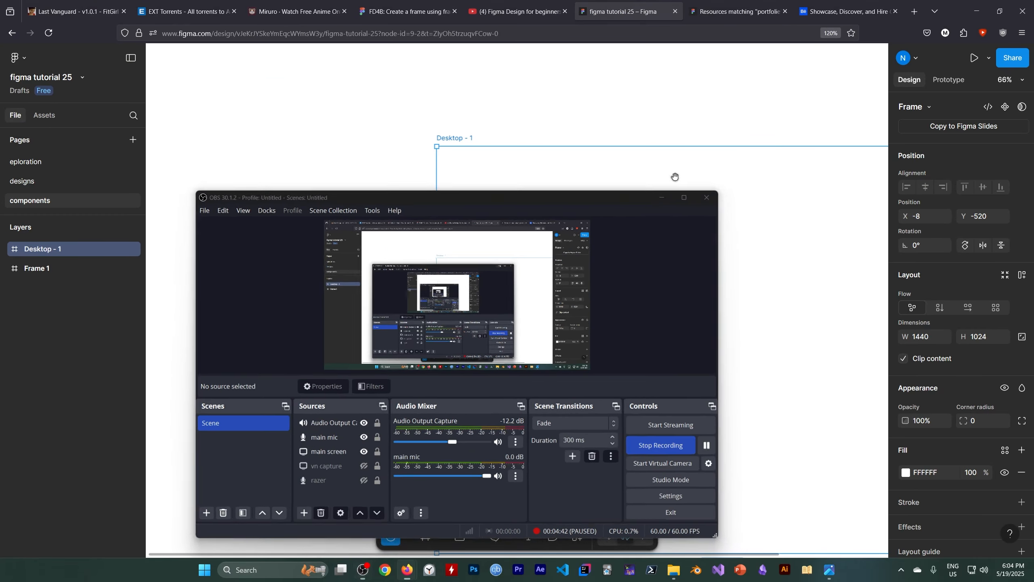
left_click(678, 178)
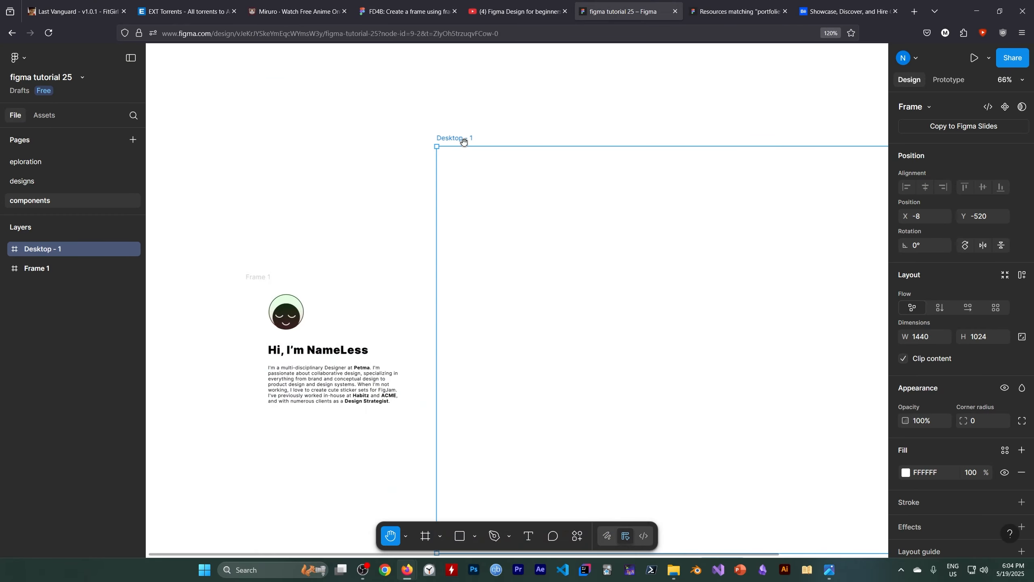
Step: Return to the Move tool and rename the new desktop frame as "case study"
left_click(406, 536)
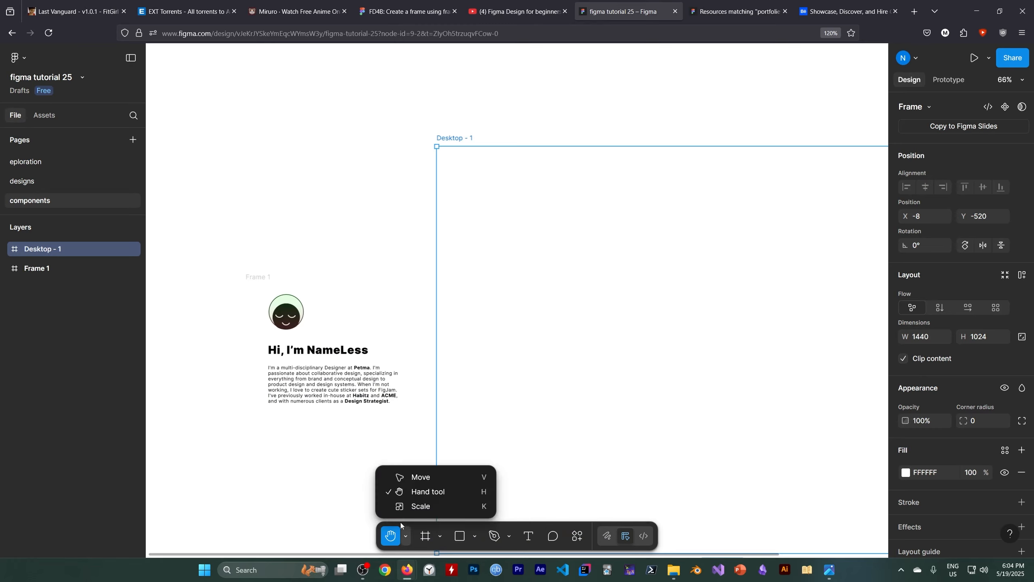
left_click(409, 475)
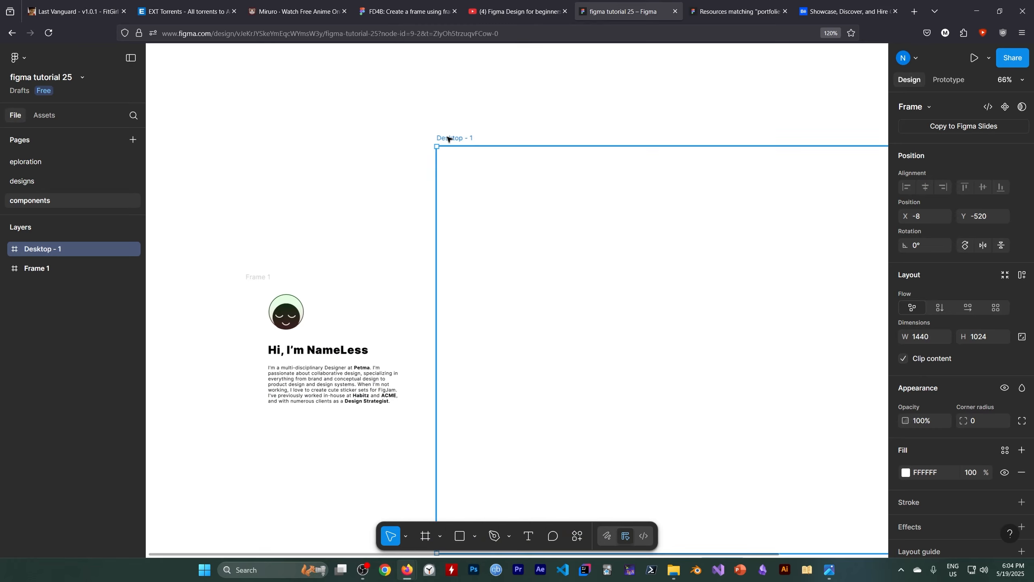
double_click(448, 138)
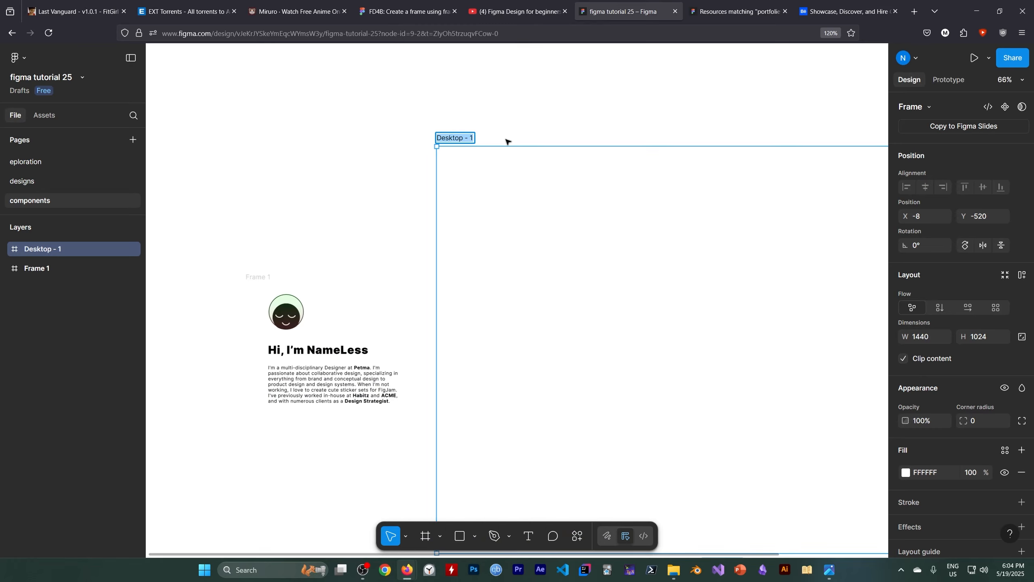
type("case study")
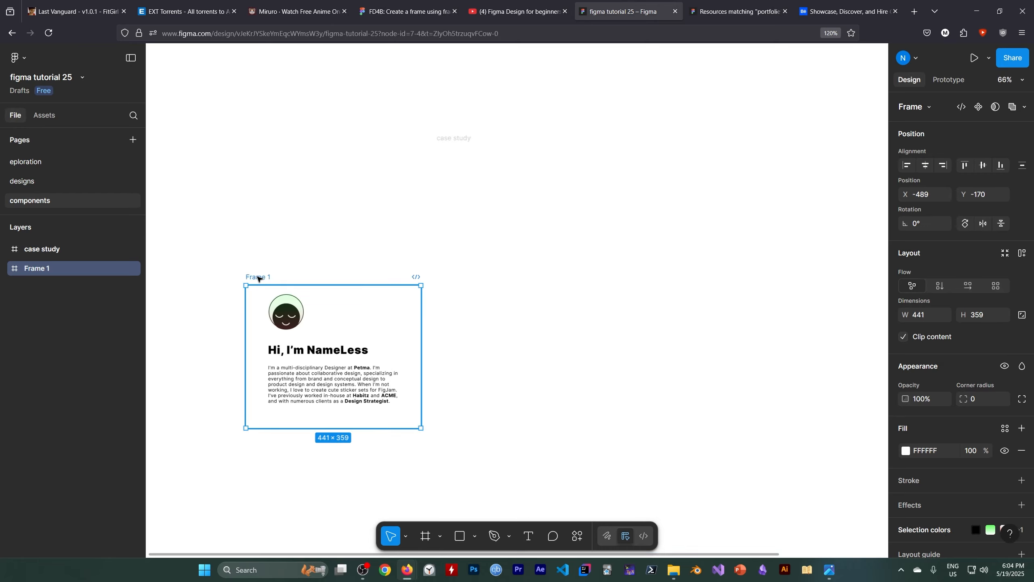
Step: Rename Frame 1 as "landing page hero" and select the case study frame
double_click(259, 277)
type("land")
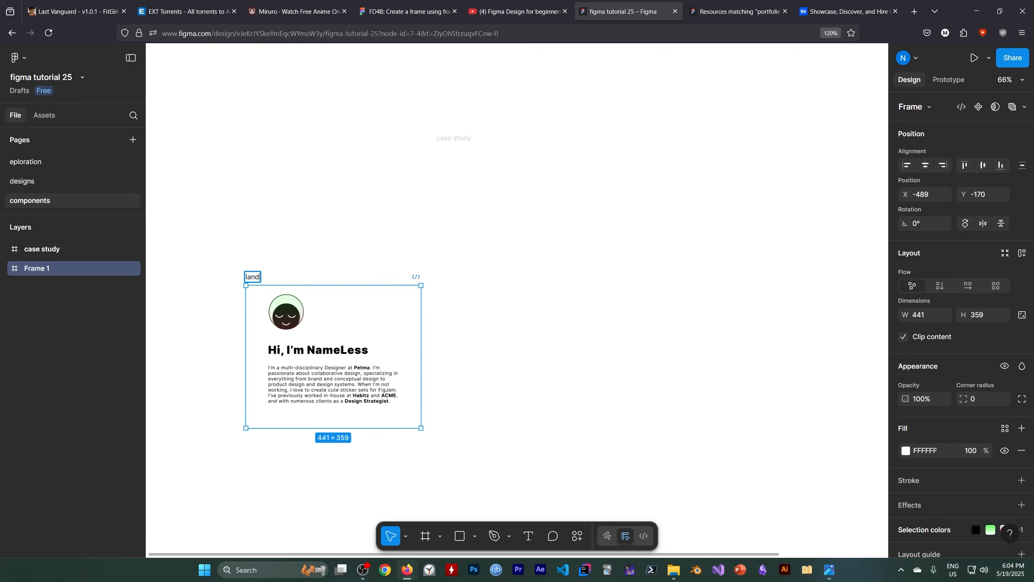
type("ing page hero")
left_click(349, 210)
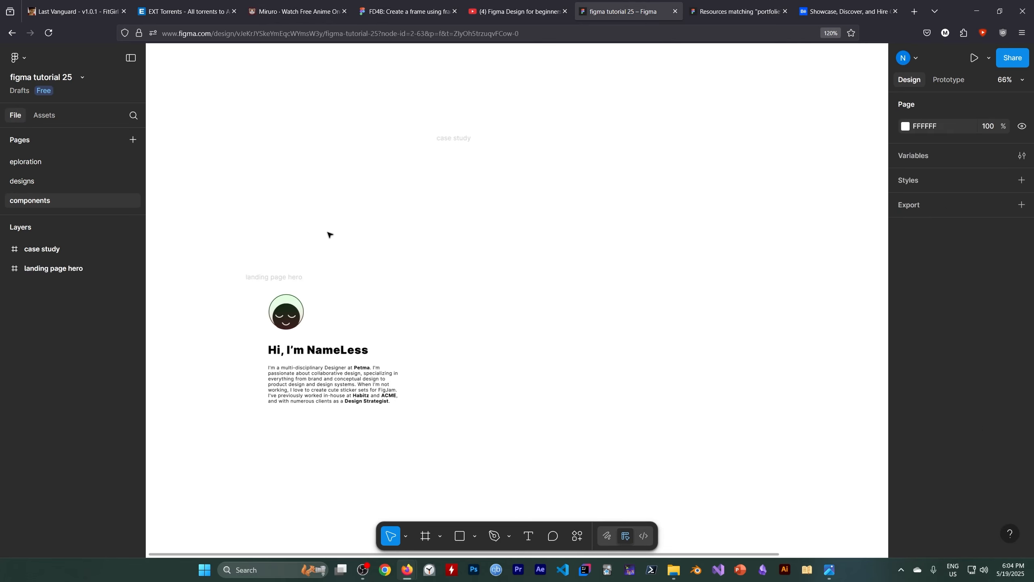
left_click(54, 255)
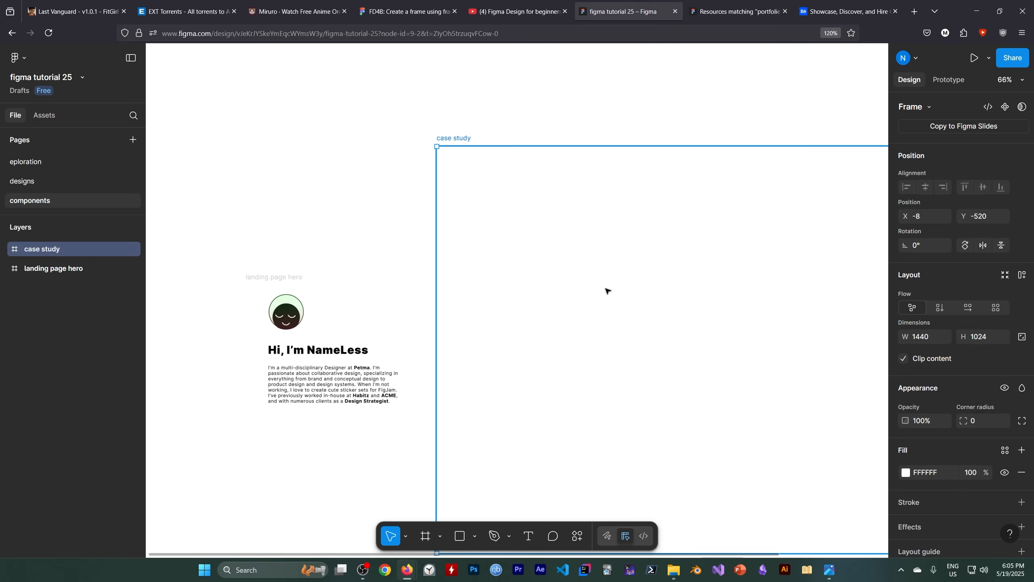
Step: Bring up OBS, toggle the recording pause, and minimize OBS again
left_click(363, 569)
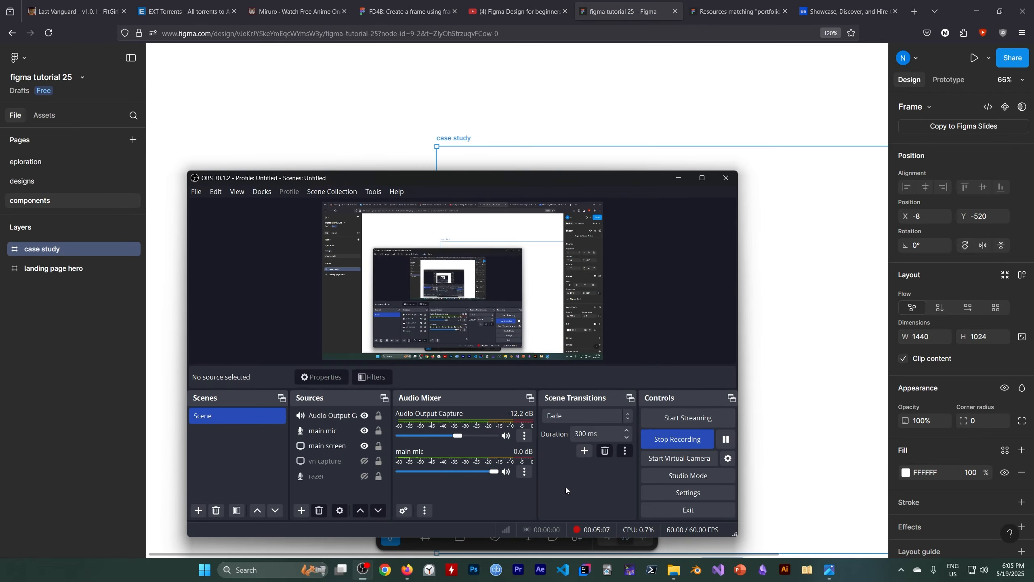
left_click(725, 439)
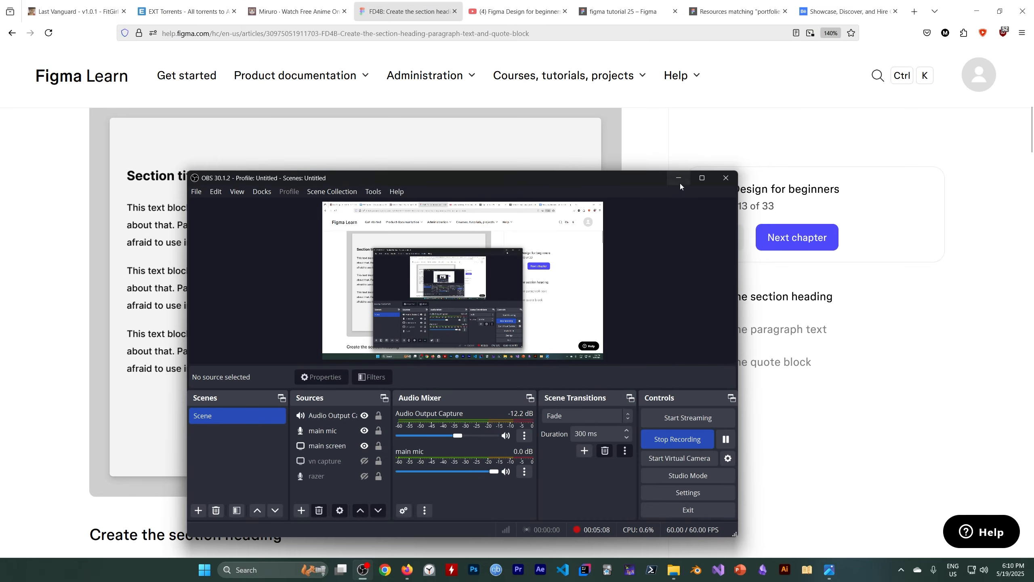
left_click(678, 178)
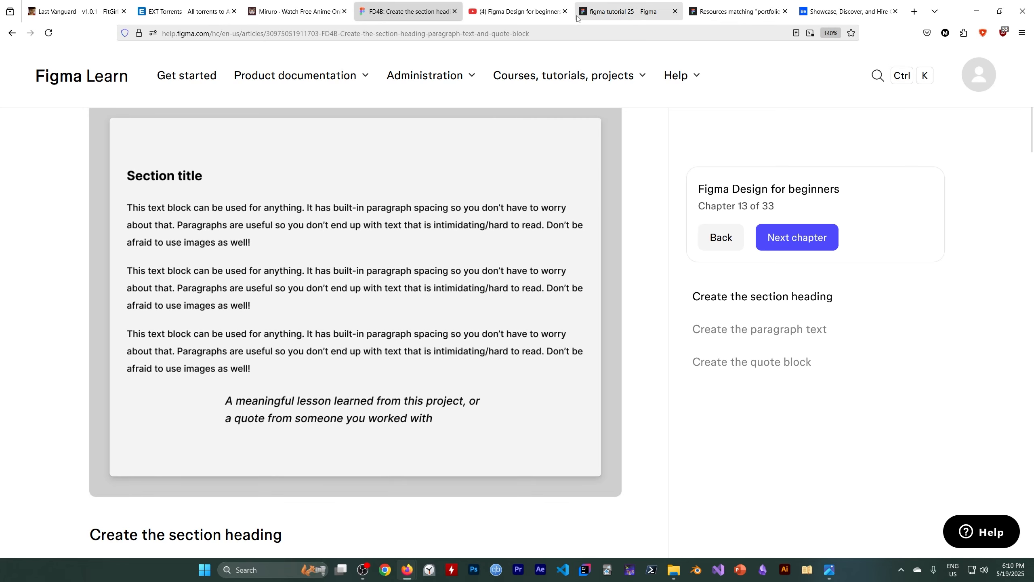
Step: In the design file, examine the Basics, Details and Variable type settings for the landing page hero's description text, and close them
left_click(621, 10)
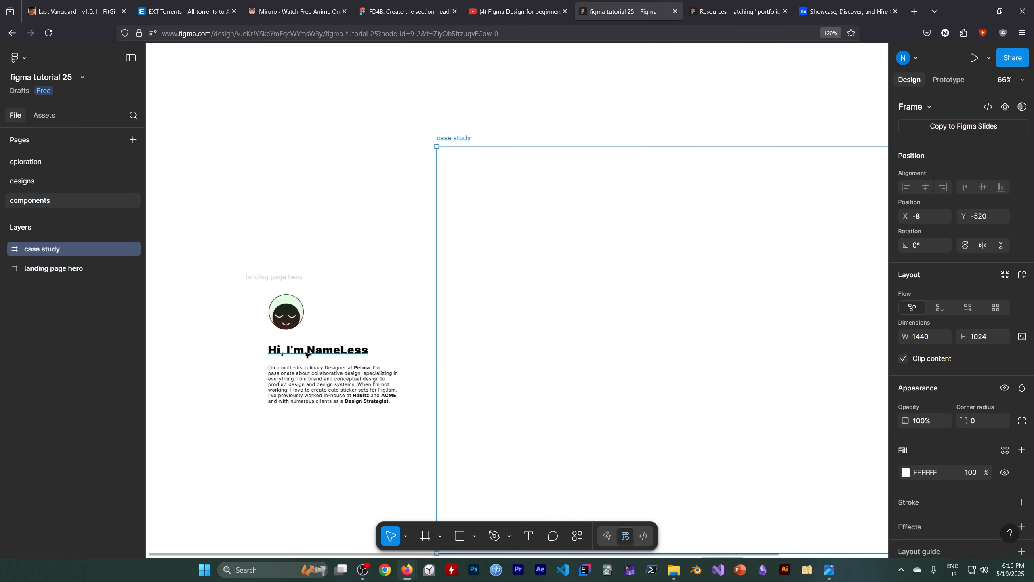
left_click(318, 378)
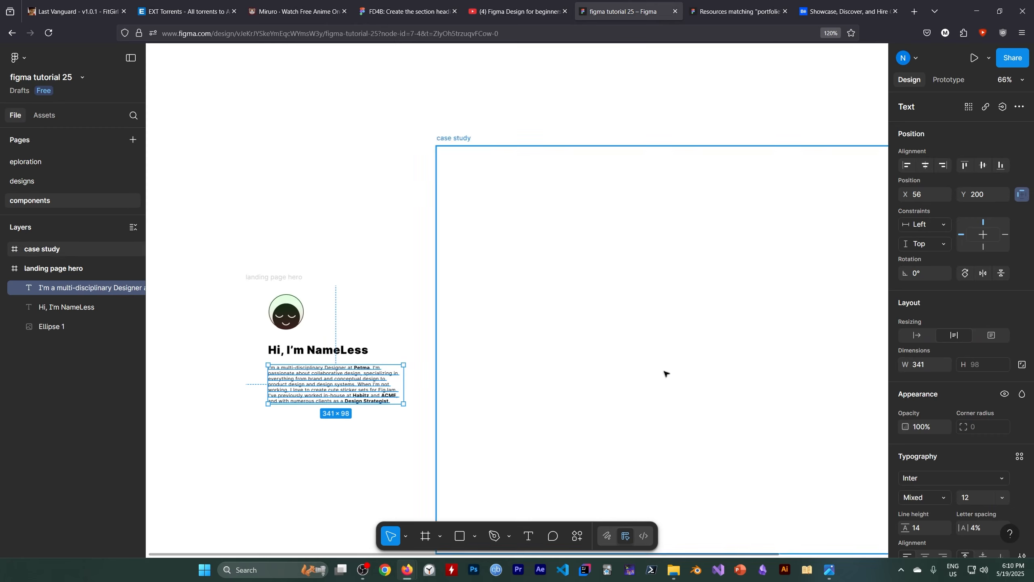
scroll(971, 435, "down", 3)
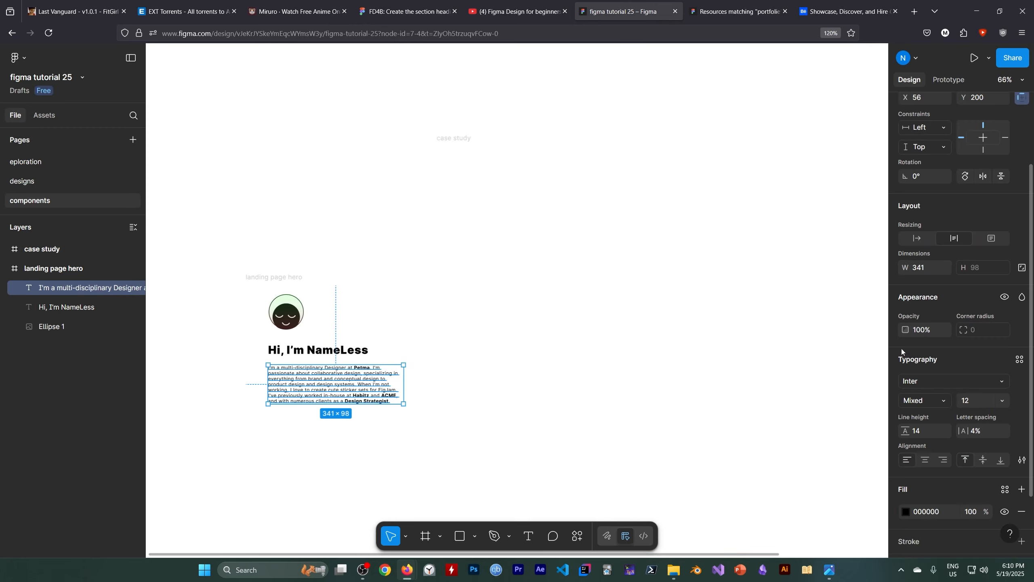
scroll(989, 411, "down", 2)
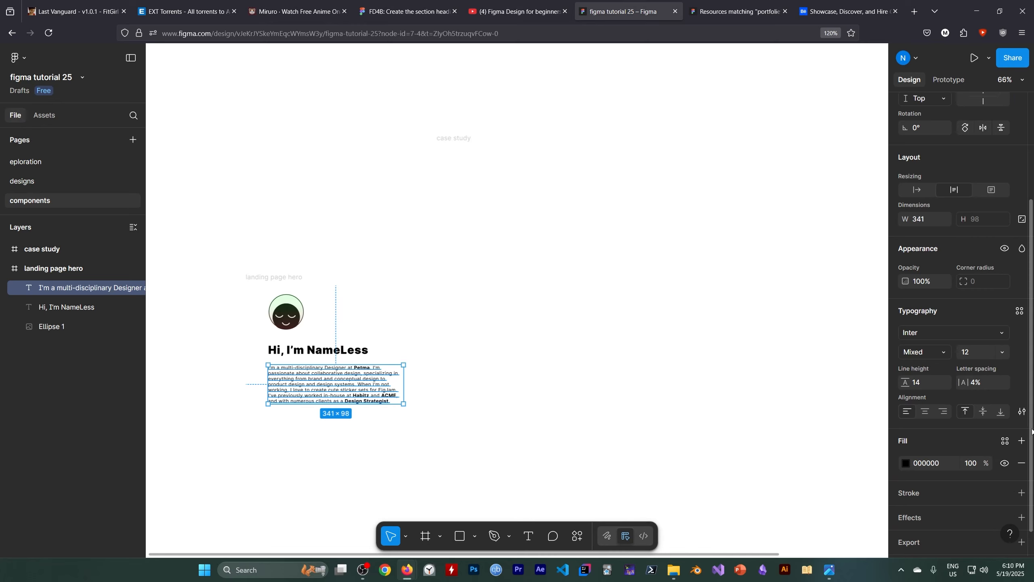
left_click(1023, 412)
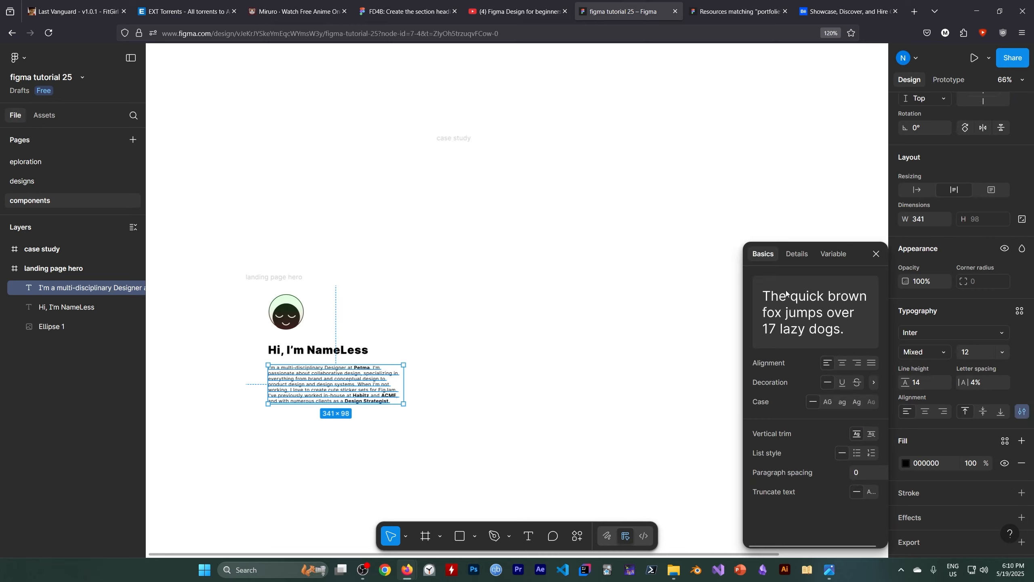
left_click_drag(769, 243, 375, 202)
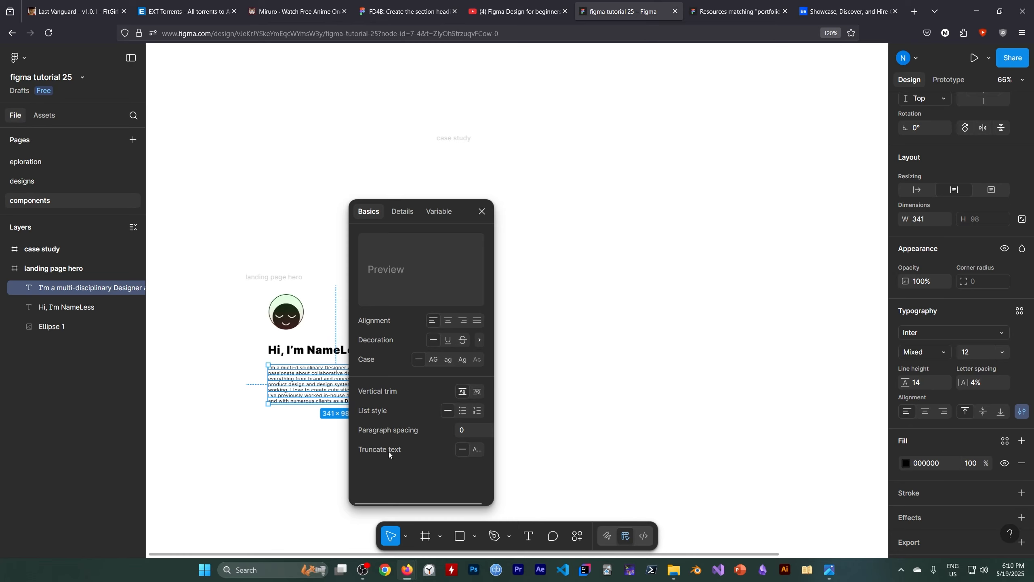
left_click(401, 211)
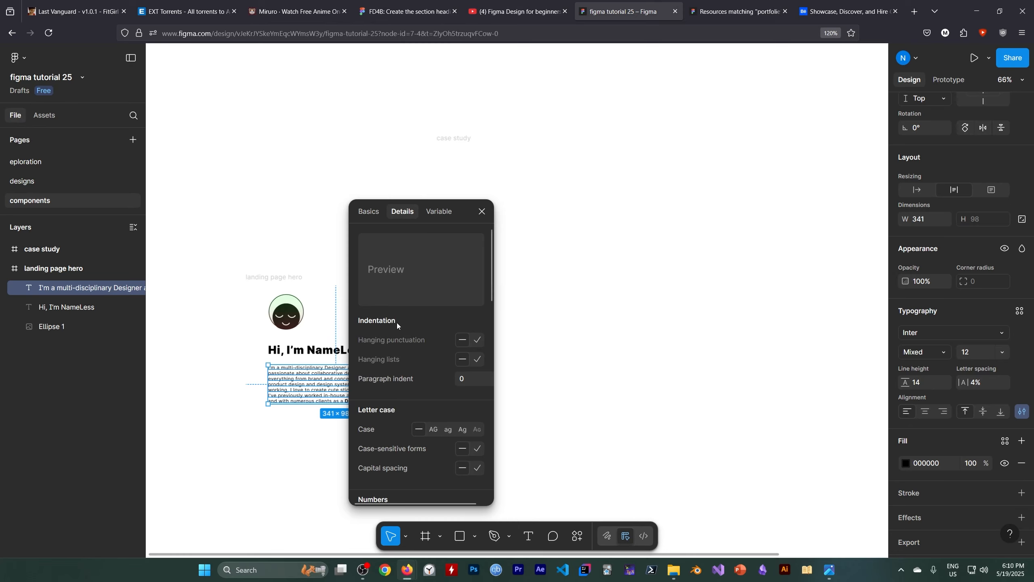
scroll(393, 387, "down", 5)
scroll(399, 411, "down", 10)
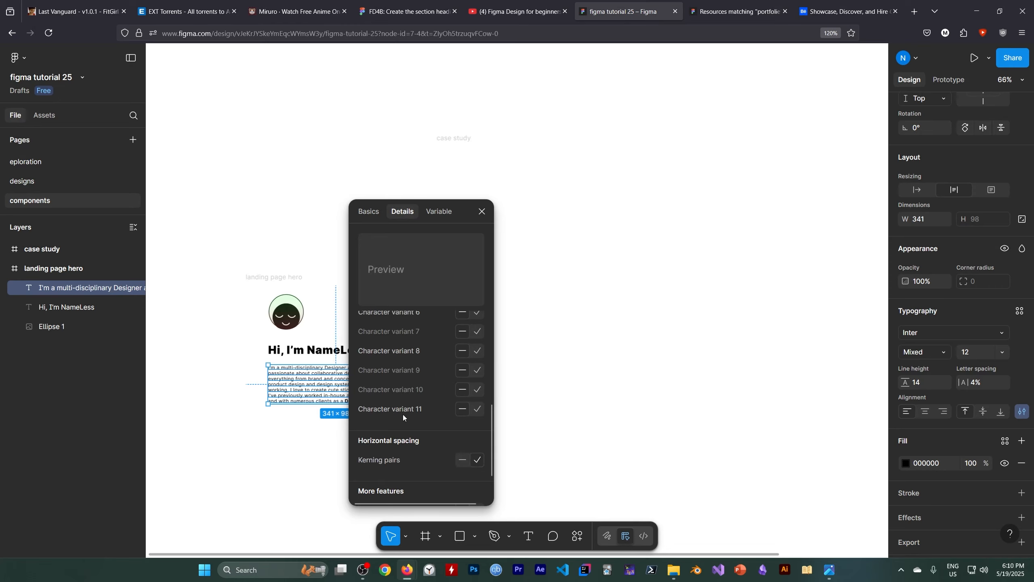
scroll(406, 420, "up", 5)
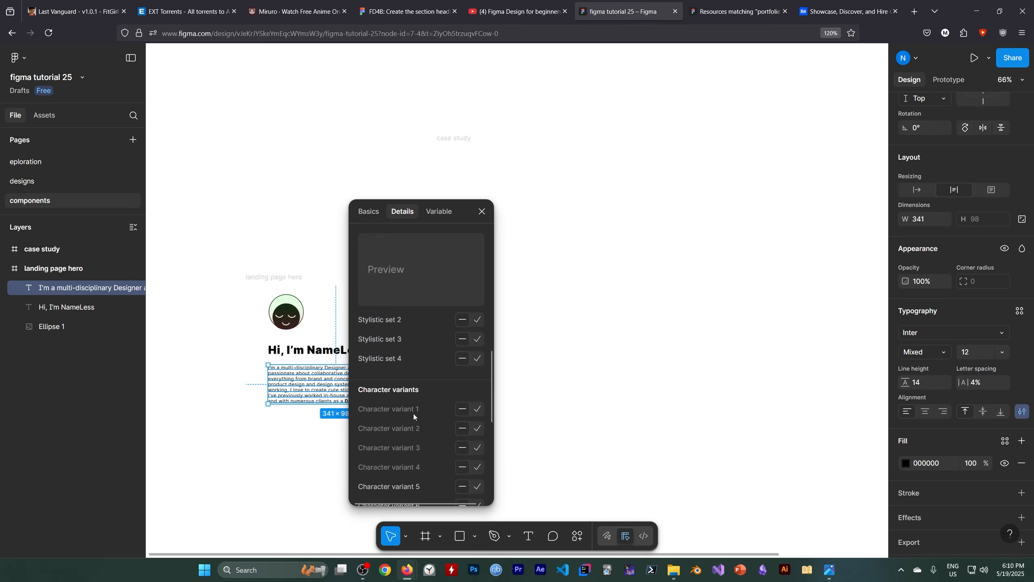
left_click(437, 213)
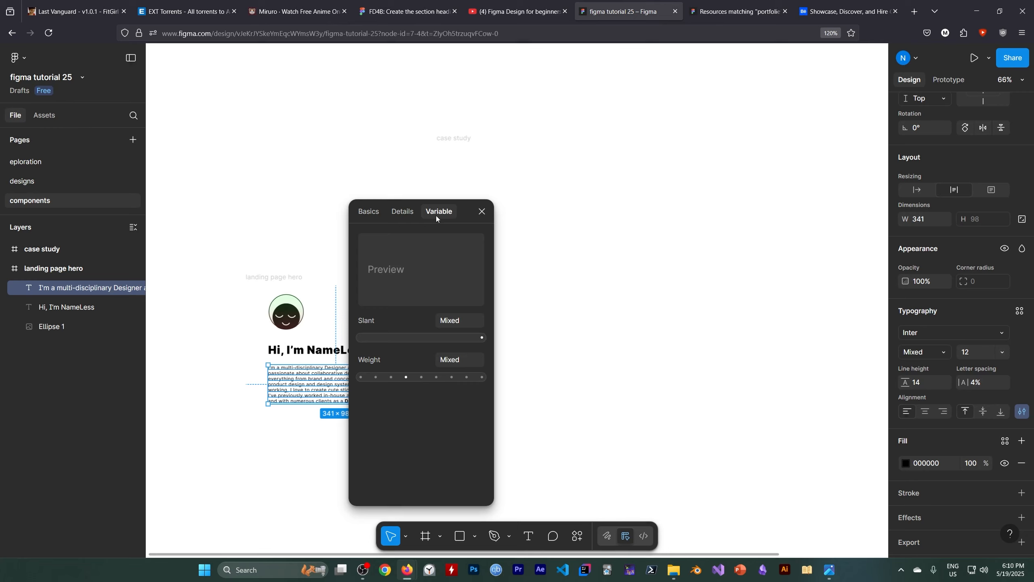
left_click(483, 212)
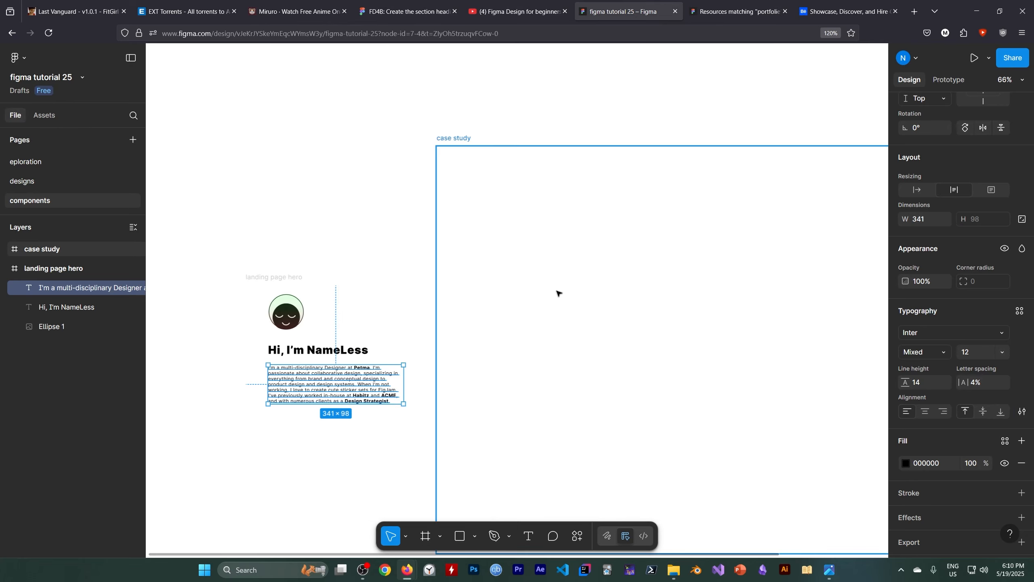
Step: Select the case study frame, check the section heading and paragraph example in the lesson, and return to the design file
left_click_drag(550, 290, 407, 250)
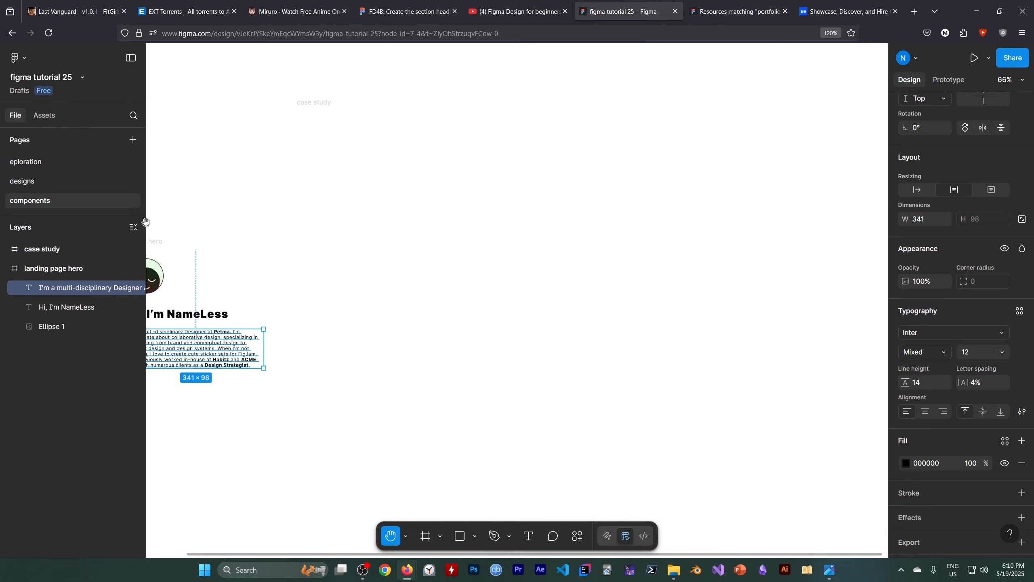
left_click(70, 250)
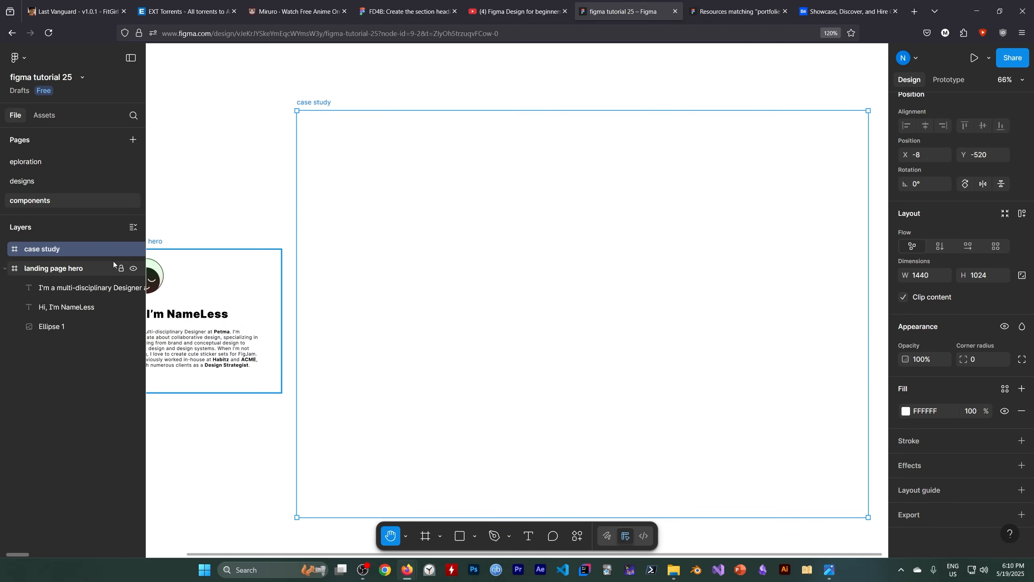
left_click(400, 15)
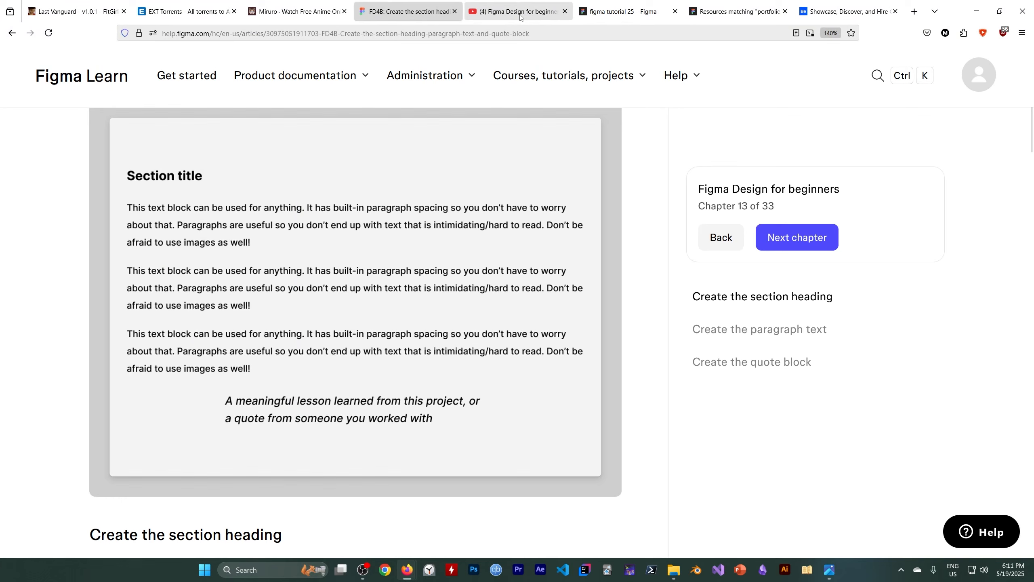
left_click(595, 17)
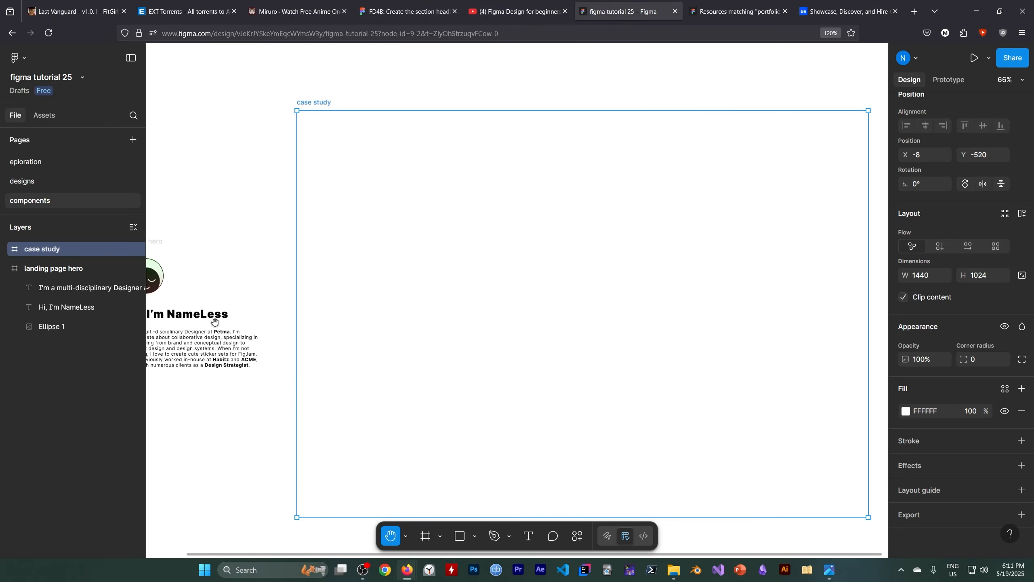
Step: Add a text layer reading "Section title" in the upper part of the case study frame
left_click(536, 536)
left_click(405, 187)
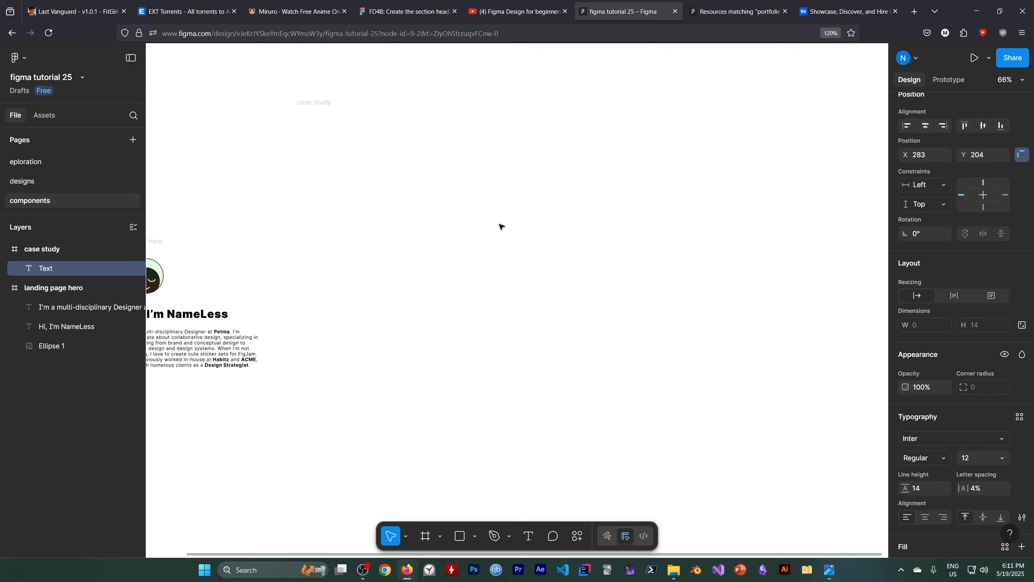
type("Section title")
key("Escape")
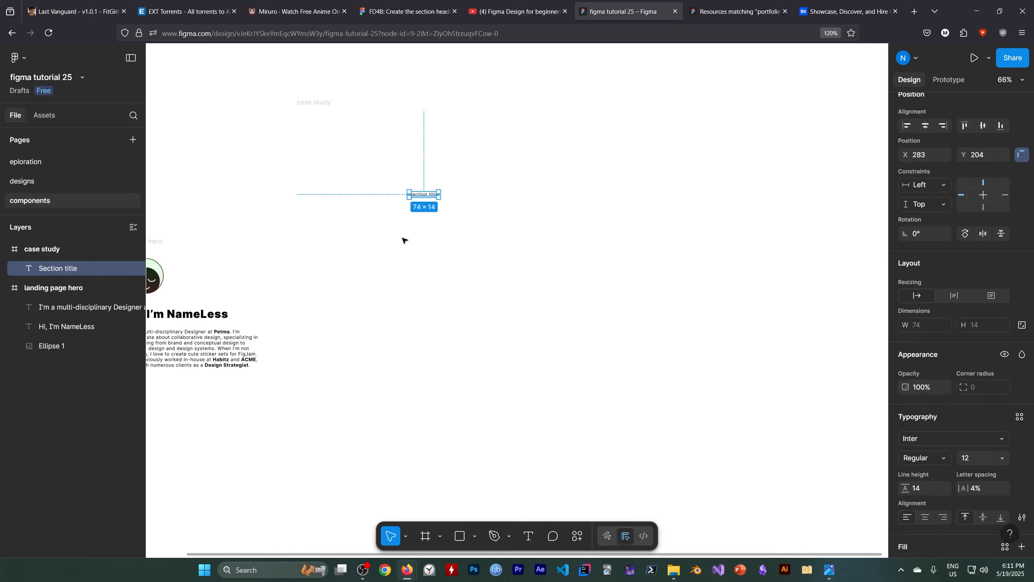
left_click(499, 297)
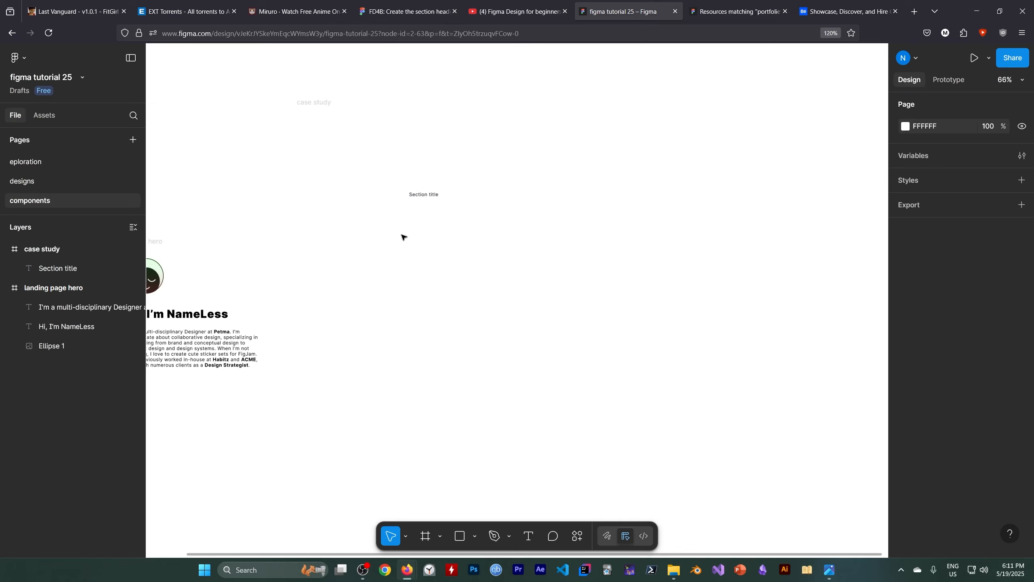
Step: Start a new text layer below the section title and open the lesson page with the paragraph example
left_click(528, 535)
left_click(409, 237)
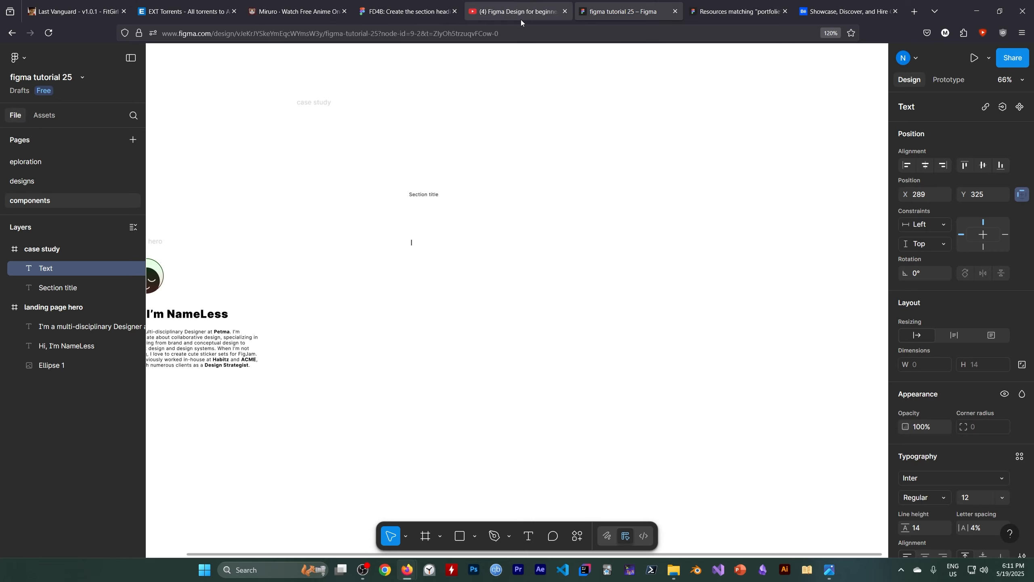
left_click(405, 11)
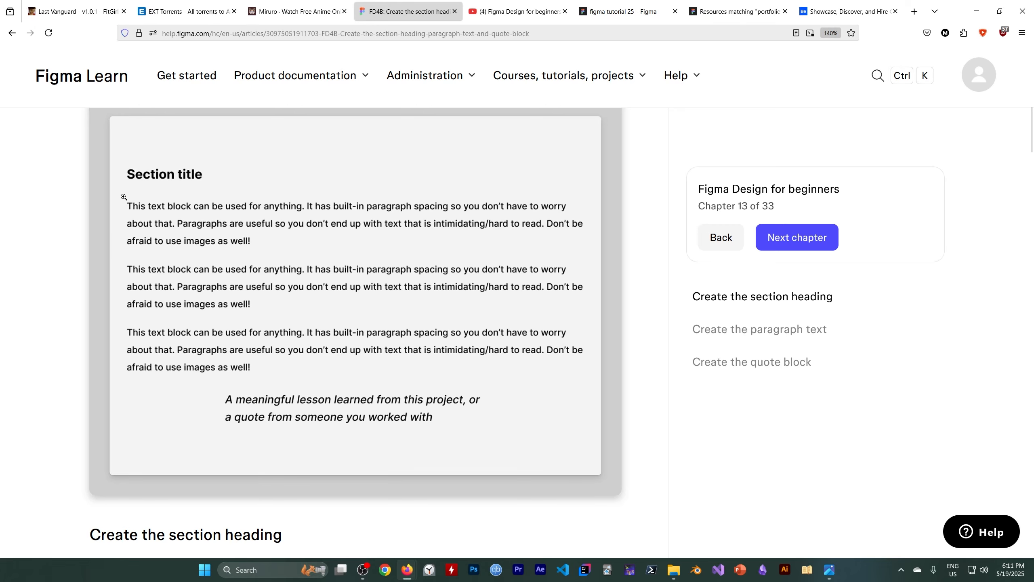
Step: Switch to OBS, toggle the recording pause, and minimize its window
left_click(363, 569)
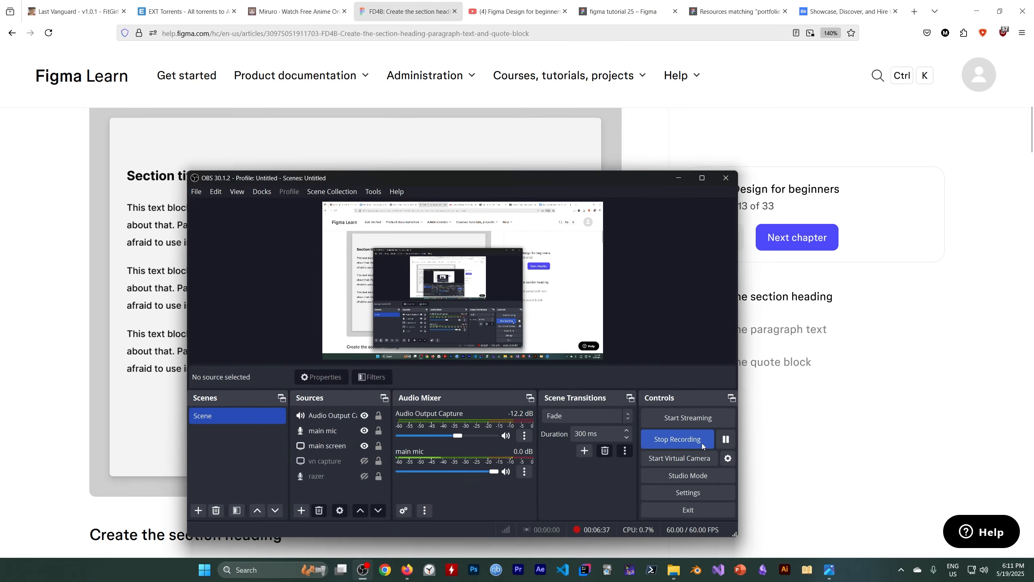
left_click(726, 439)
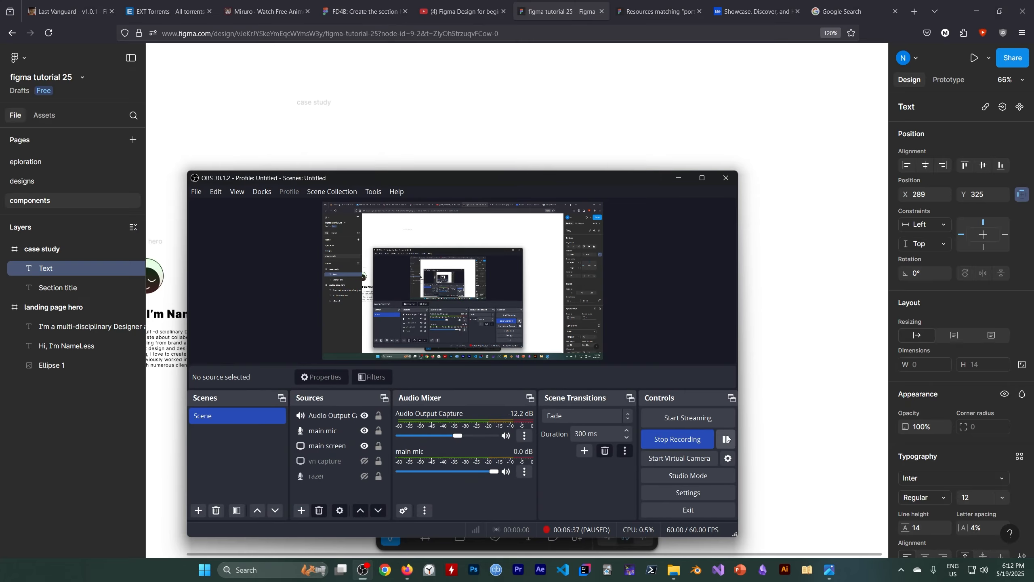
left_click(678, 178)
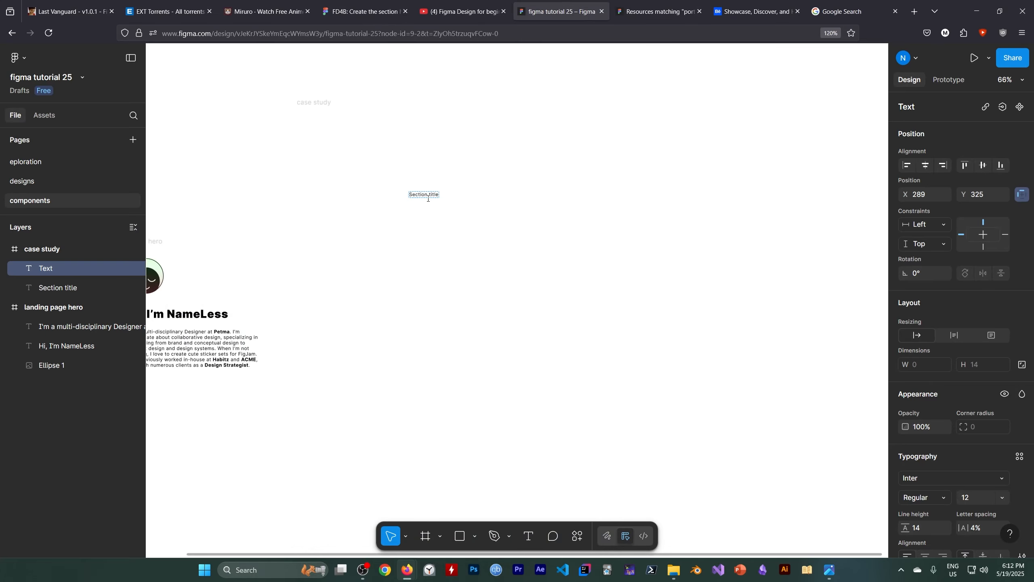
Step: Try to set the font weight of the "Section title" text to Bold while editing it
scroll(431, 206, "up", 2)
key("alt")
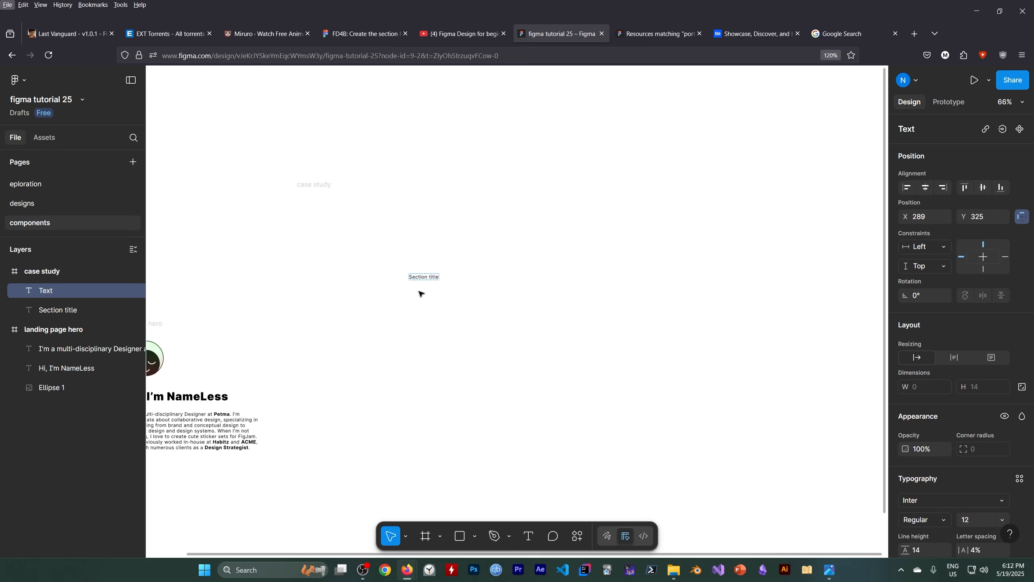
scroll(501, 265, "up", 5)
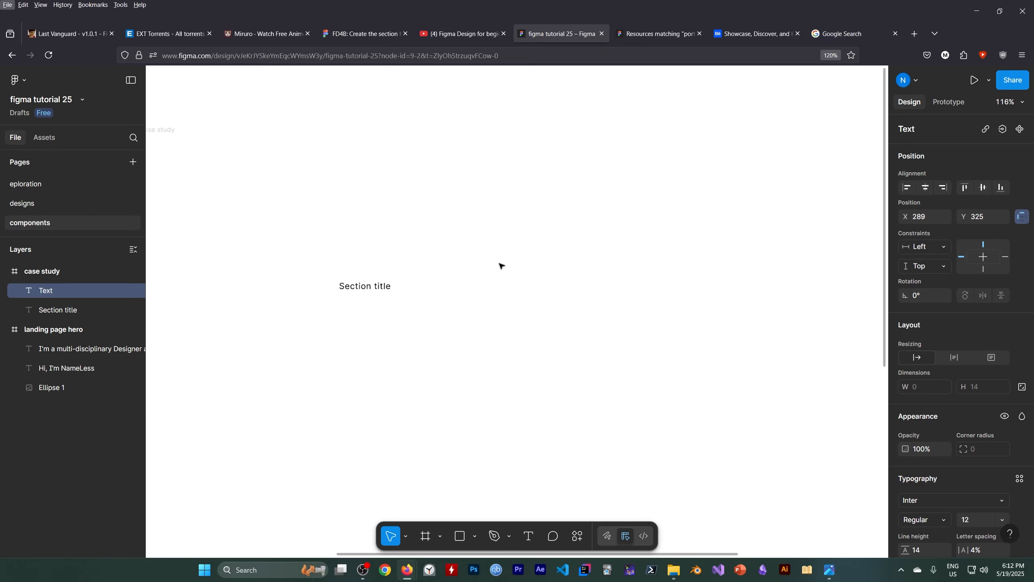
double_click(364, 287)
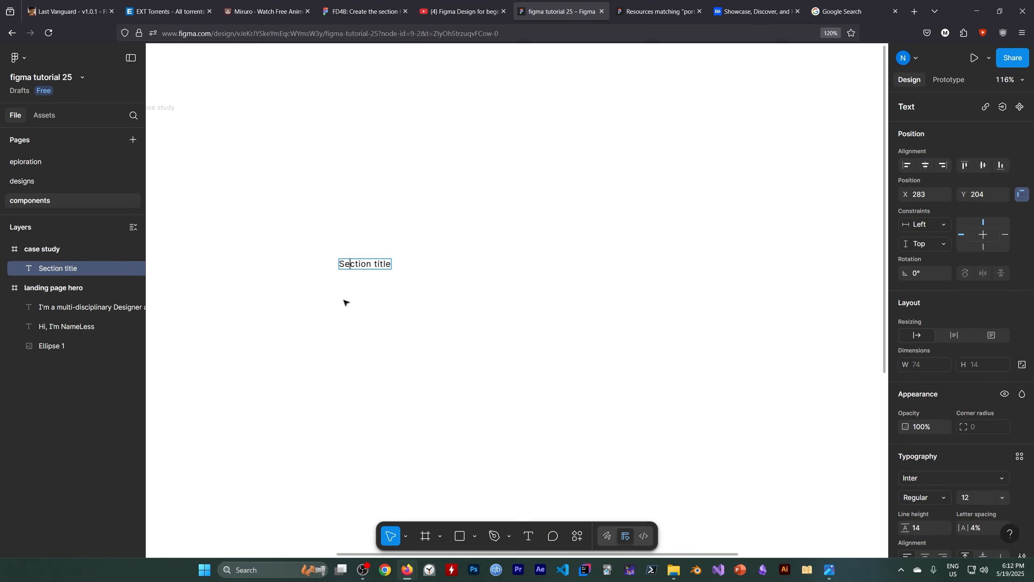
scroll(918, 411, "down", 3)
left_click(922, 401)
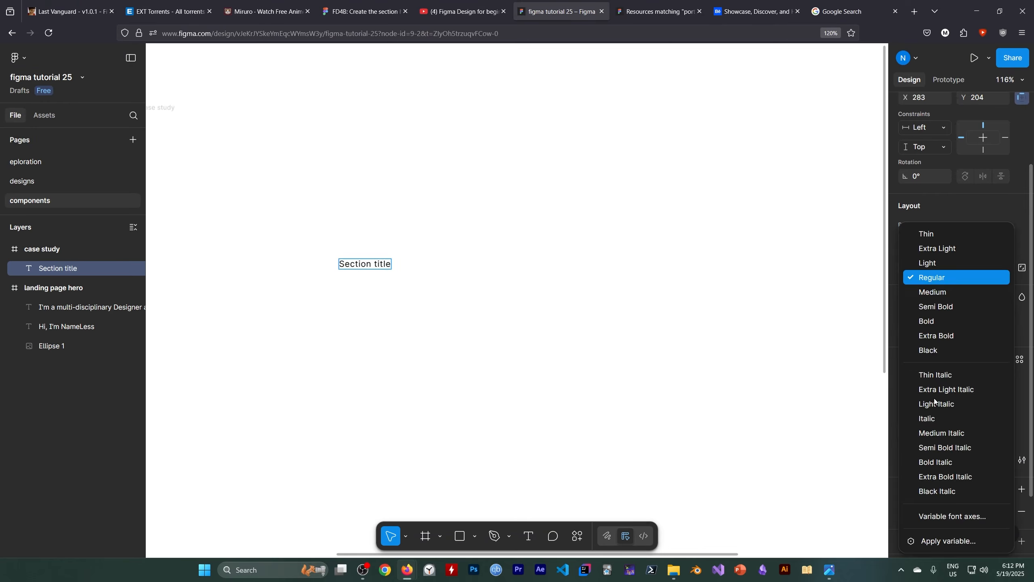
left_click(939, 324)
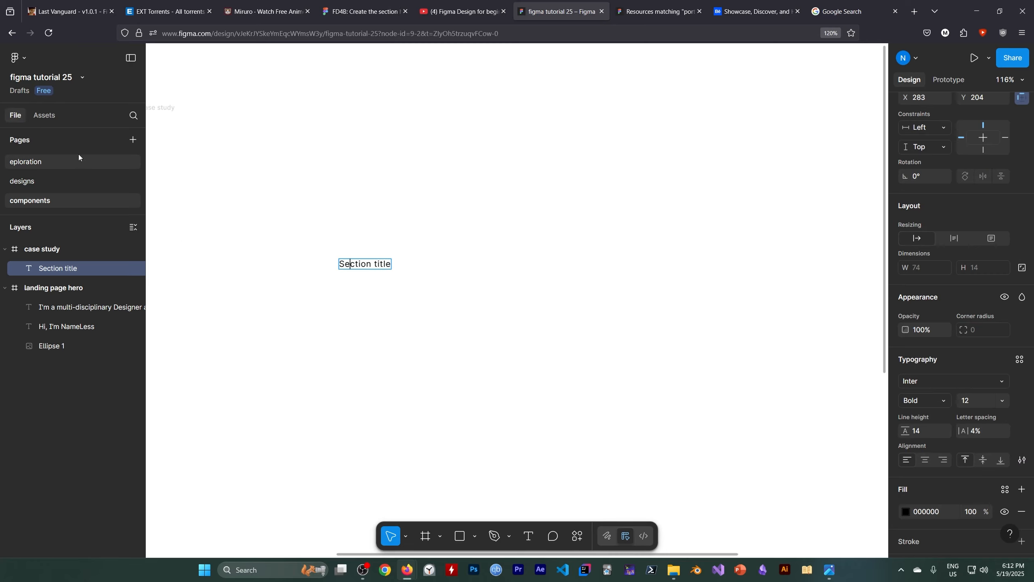
key("Escape")
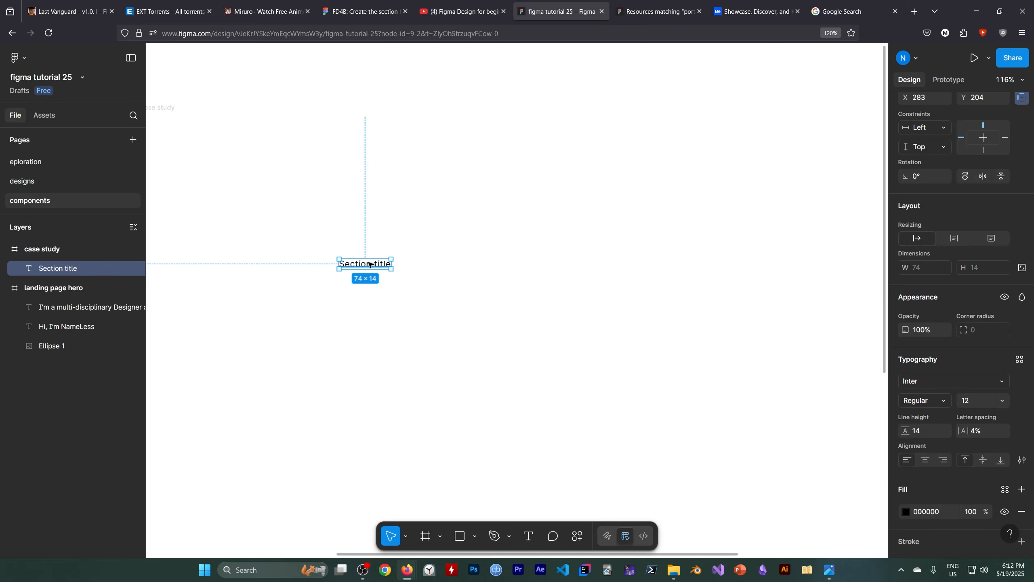
Step: Set the "Section title" layer's font weight to Bold and its font size to 28
left_click(928, 404)
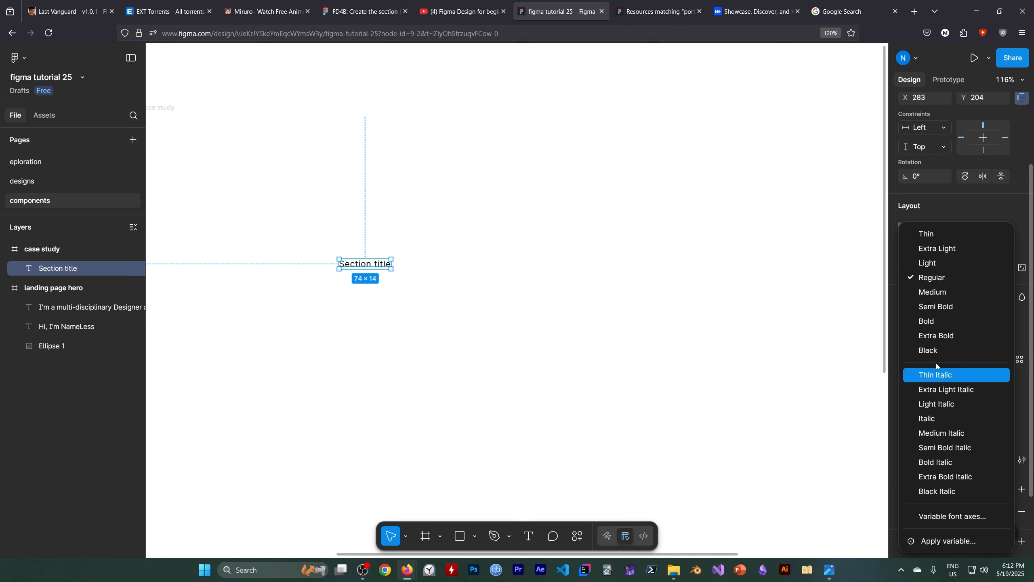
left_click(936, 323)
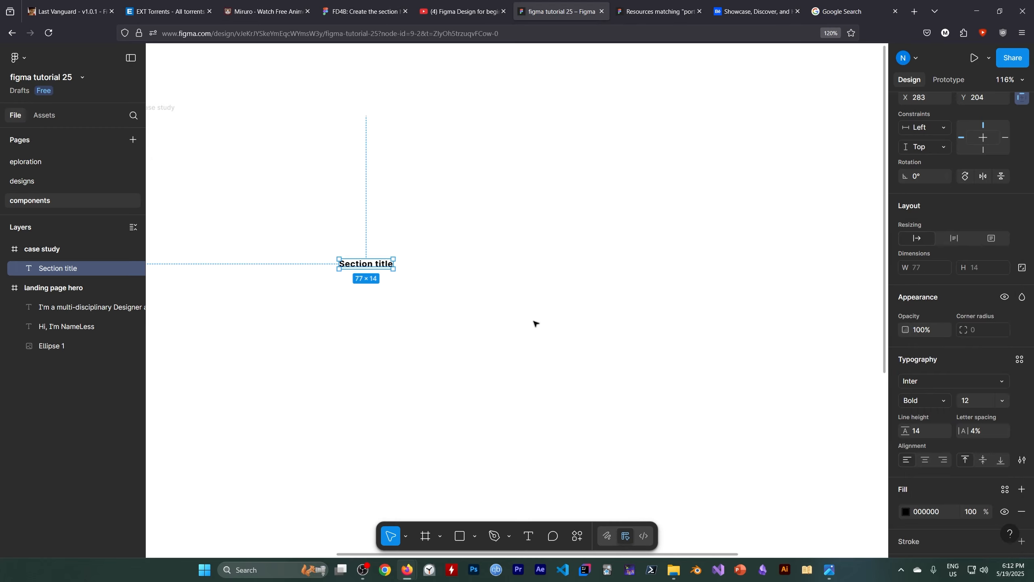
left_click(990, 401)
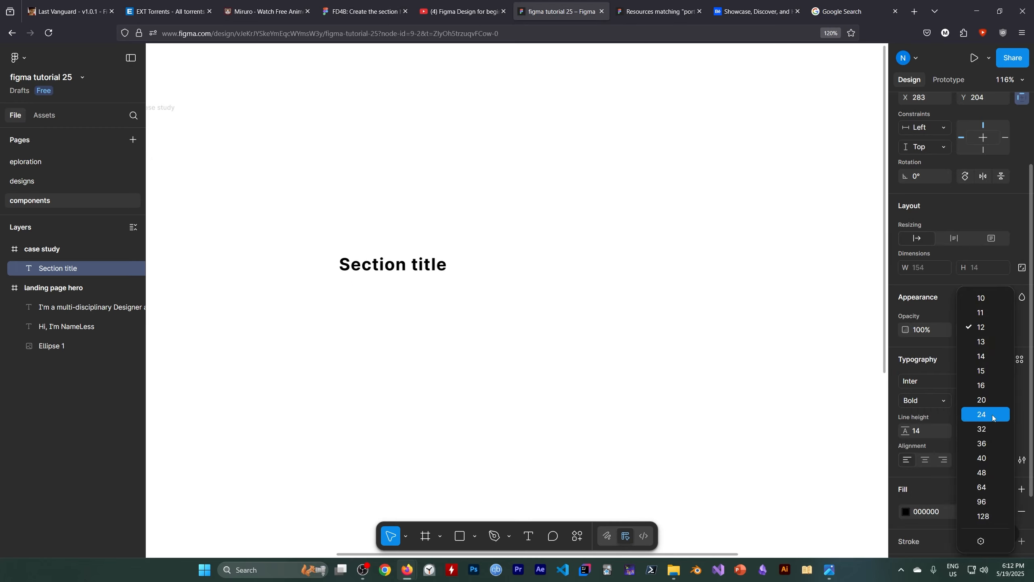
left_click(993, 418)
left_click(981, 401)
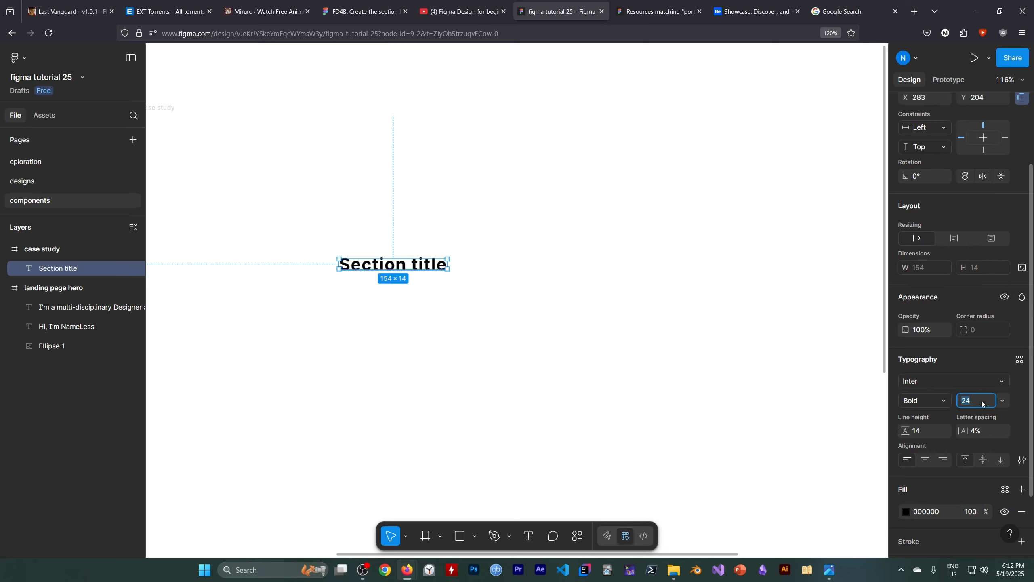
key("Up")
key("Up")
key("Up")
key("Up")
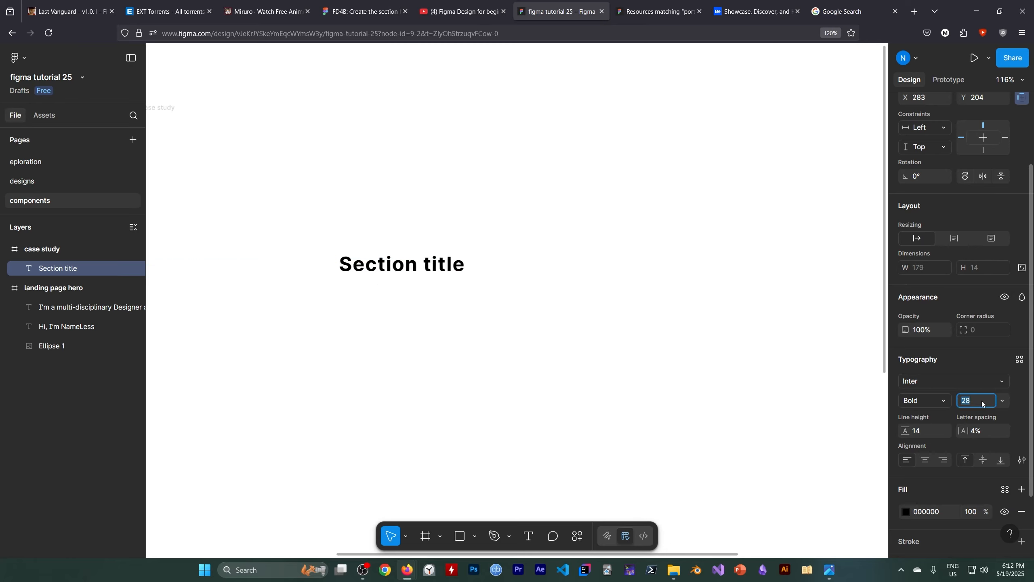
Step: Check the section heading's typography instructions in the Figma Learn lesson and return to the design file
scroll(957, 406, "down", 2)
scroll(925, 381, "down", 1)
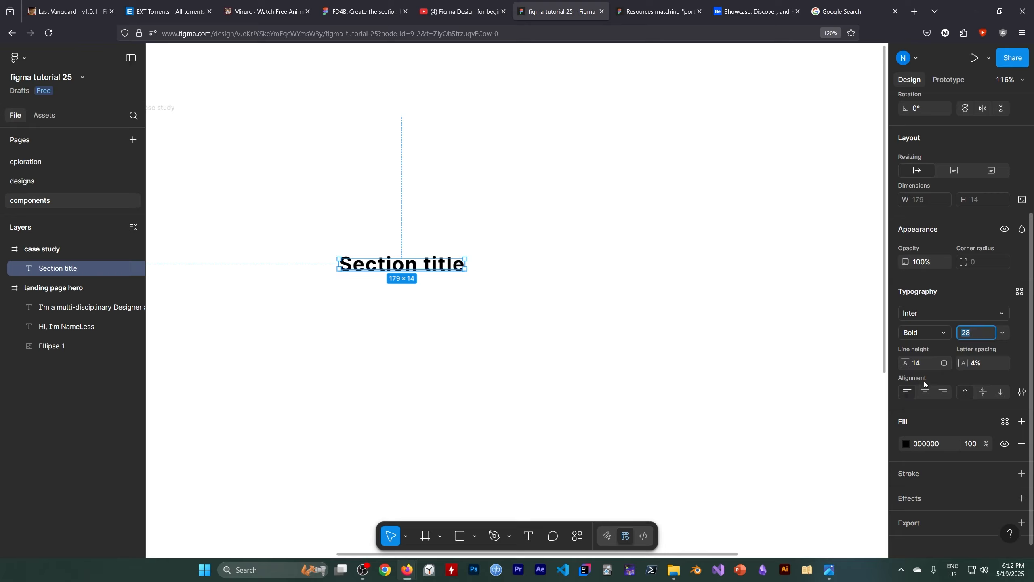
scroll(925, 381, "down", 1)
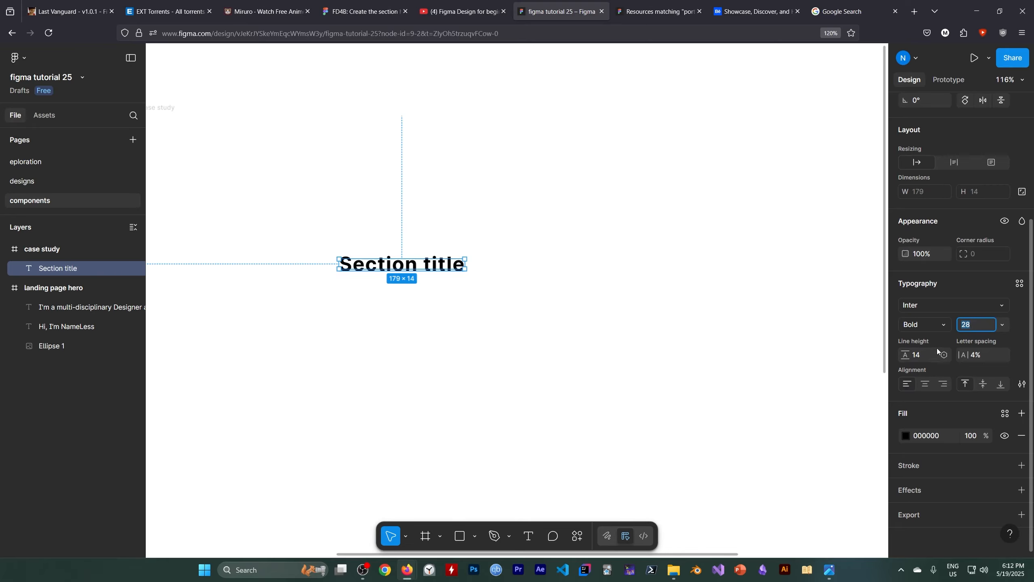
left_click(365, 11)
scroll(301, 308, "up", 1)
scroll(303, 310, "down", 7)
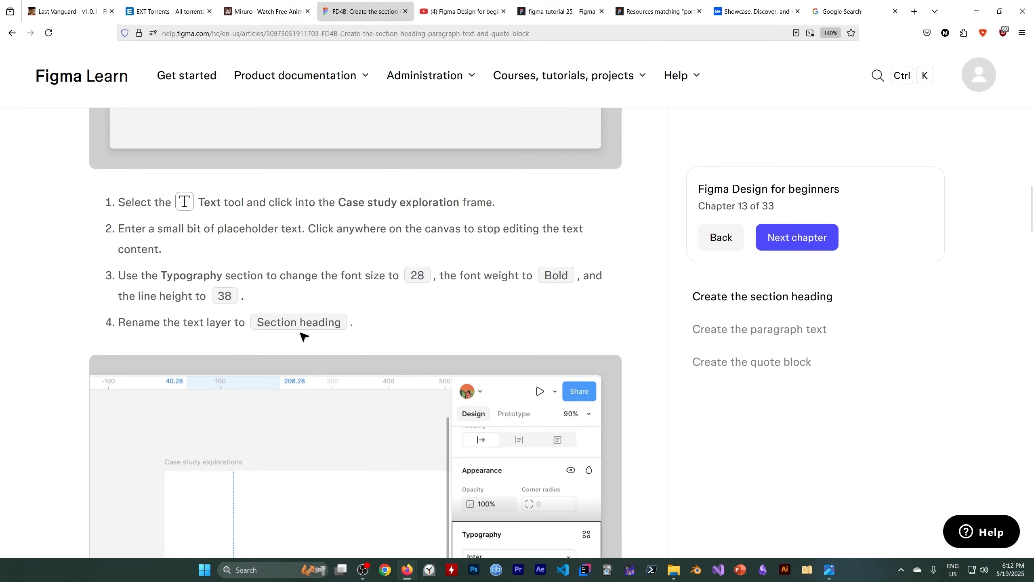
scroll(300, 335, "up", 1)
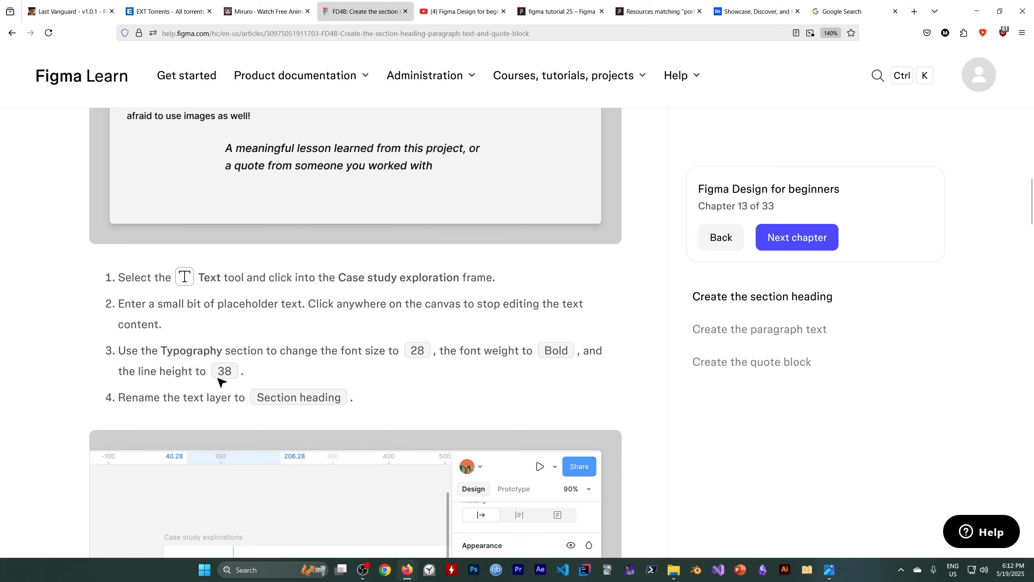
scroll(294, 385, "down", 2)
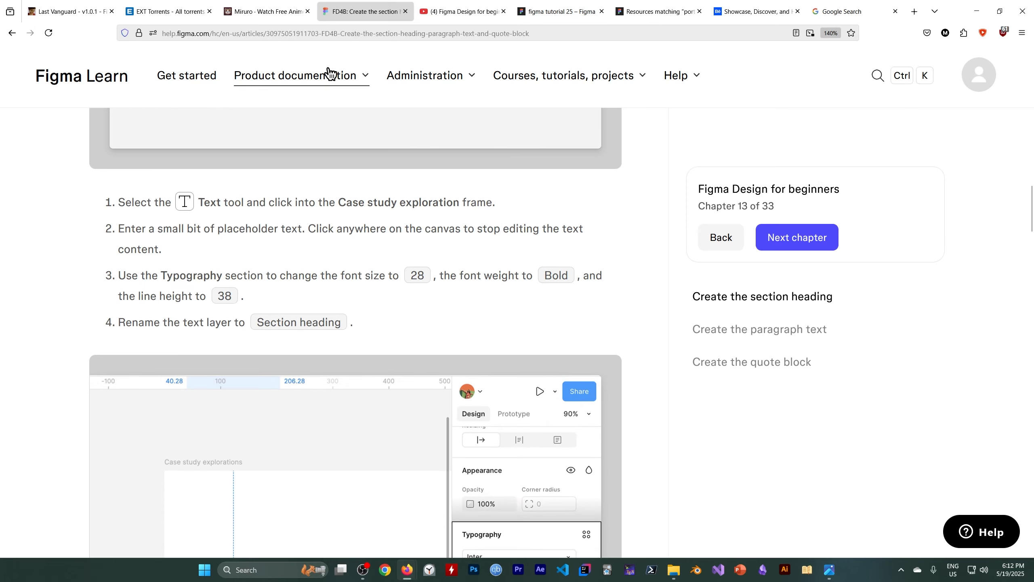
left_click(554, 11)
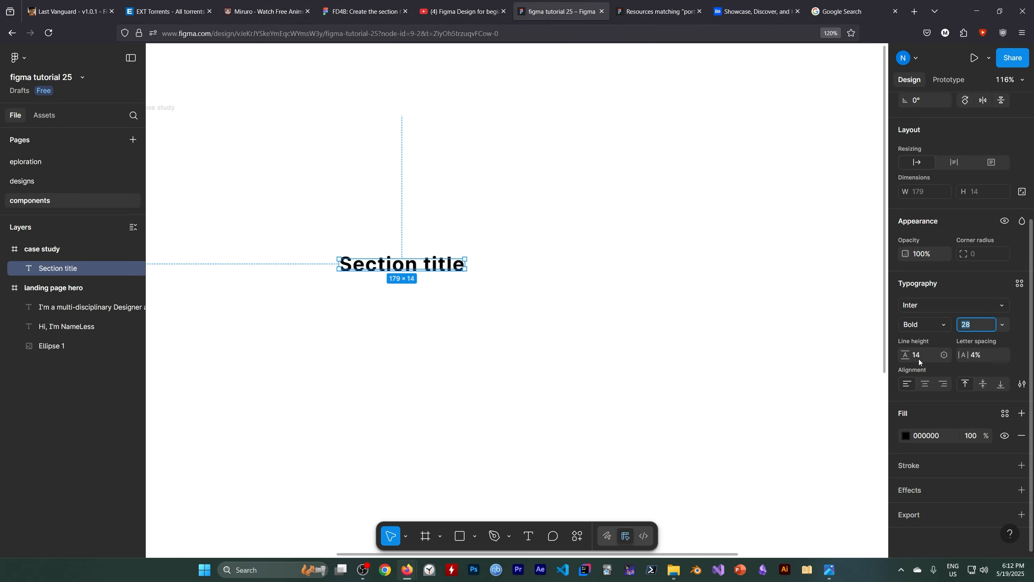
Step: Set the section title's line height to 38 and deselect it
left_click(932, 354)
key("Up")
key("Up")
key("Up")
key("Up")
key("Up")
key("Up")
key("Up")
key("Up")
key("Up")
key("Up")
key("Up")
key("Up")
key("Up")
key("Up")
key("Up")
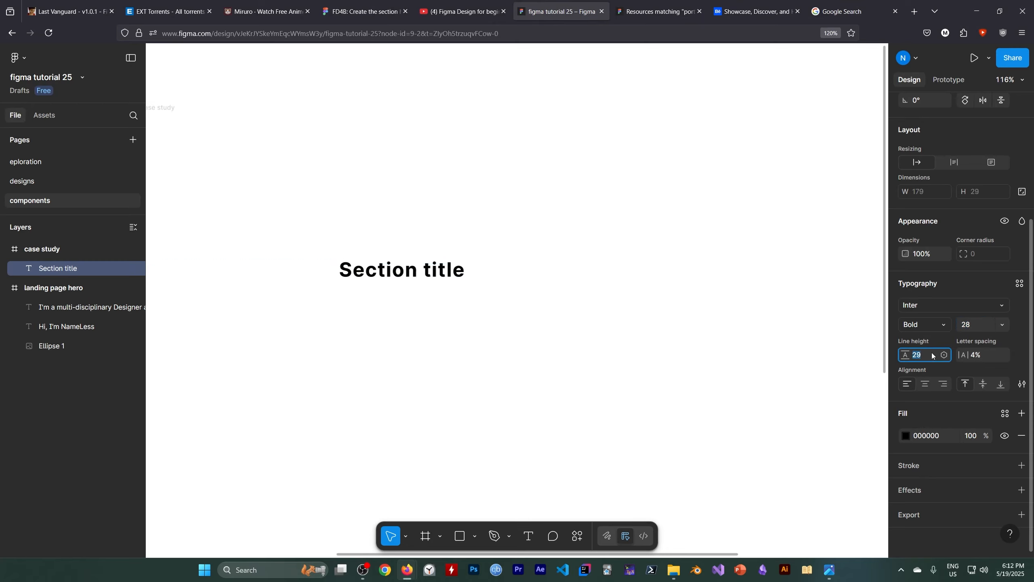
key("Up")
key("Up")
key("Up")
key("Up")
key("Up")
key("Up")
key("Up")
key("Up")
key("Up")
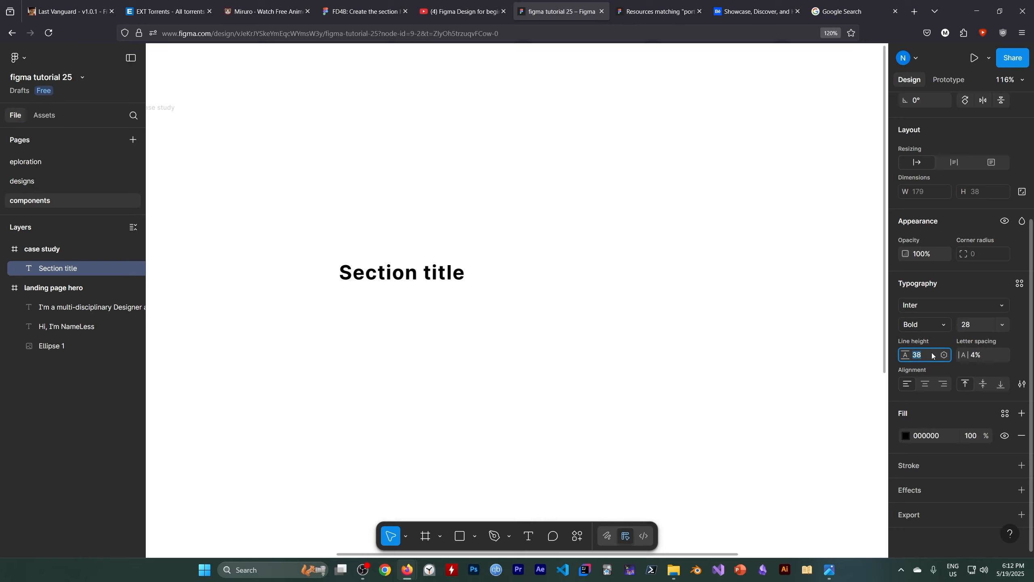
key("Down")
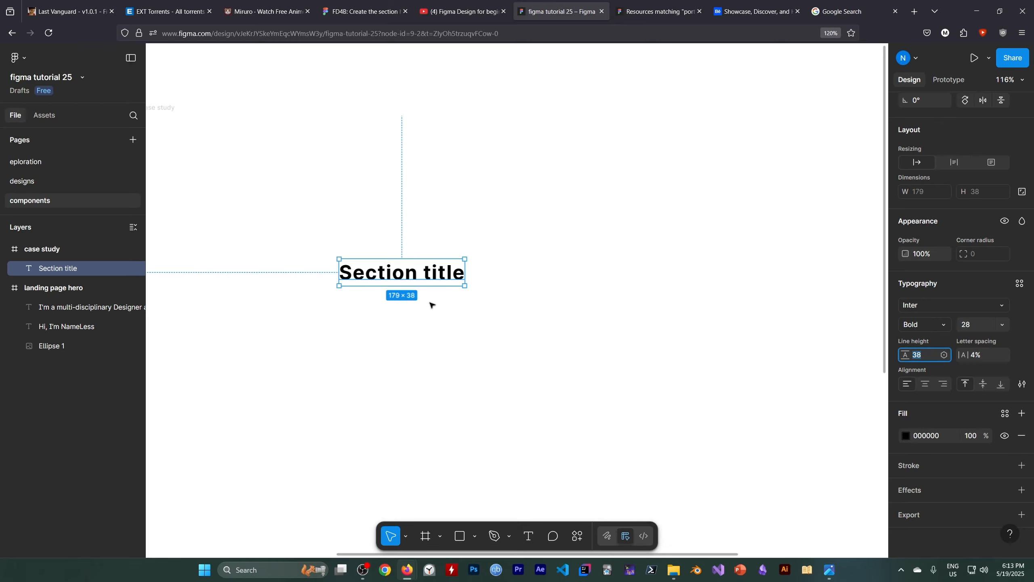
left_click(420, 346)
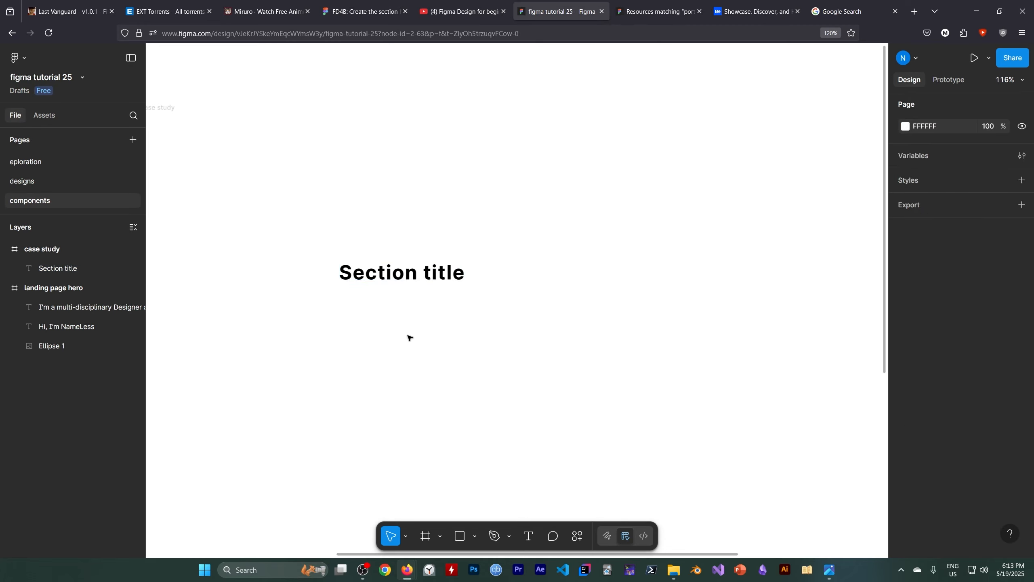
Step: Try to paste the paragraph text into a new text layer below the section title, and delete the pasted image
scroll(412, 338, "down", 2)
key("t")
left_click(352, 299)
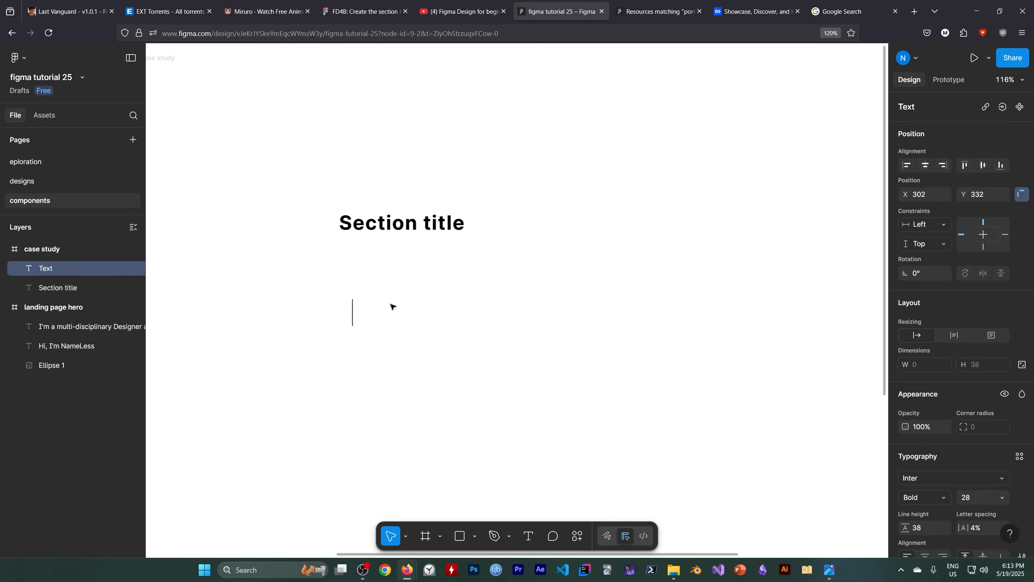
right_click(412, 305)
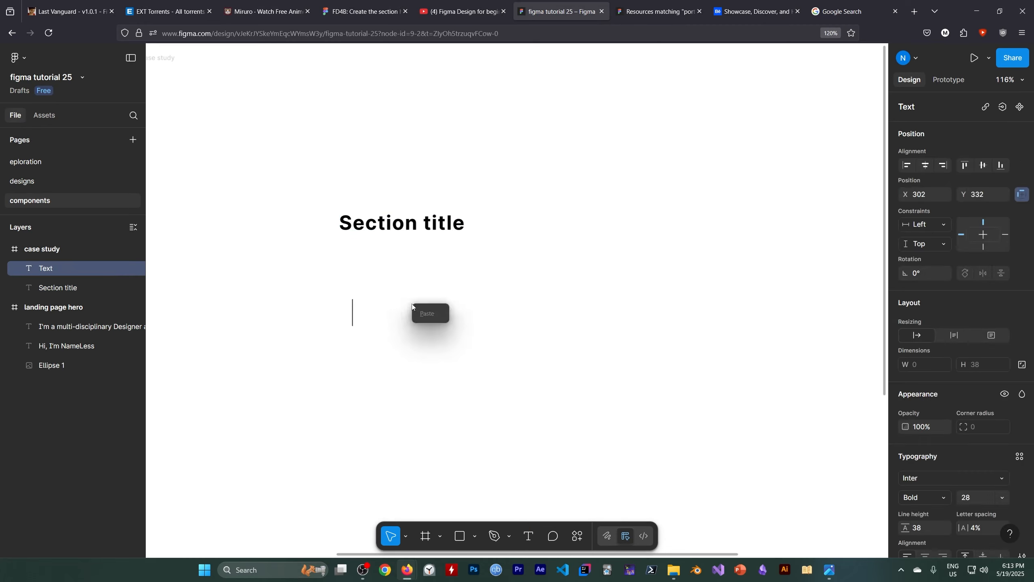
left_click(440, 312)
scroll(471, 308, "down", 5, "ctrl")
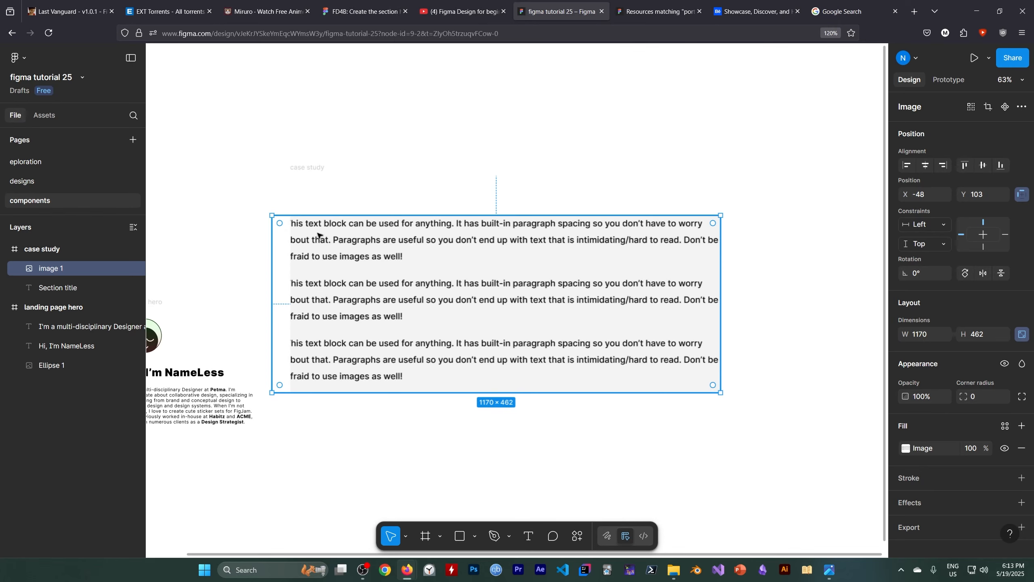
left_click_drag(321, 235, 336, 264)
left_click_drag(450, 305, 464, 344)
key("Delete")
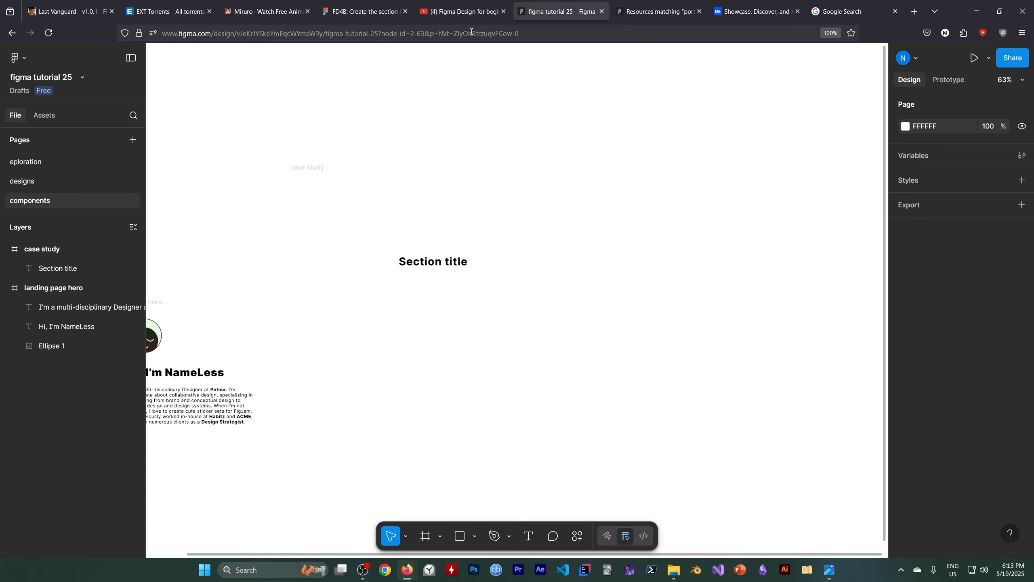
Step: Copy the selected paragraph text from the Google Search image result and return to the design file
left_click(850, 12)
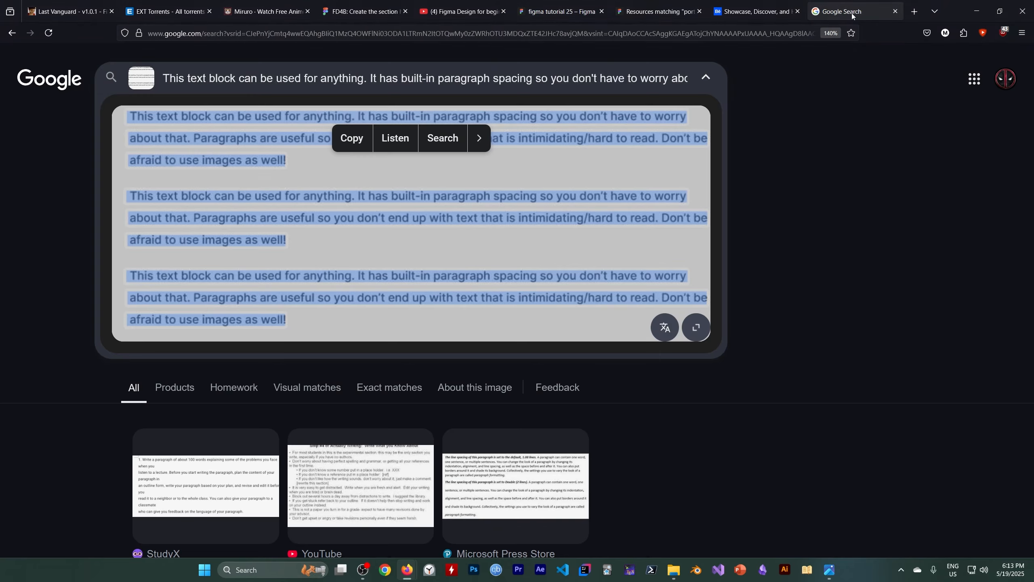
left_click(361, 140)
left_click(544, 15)
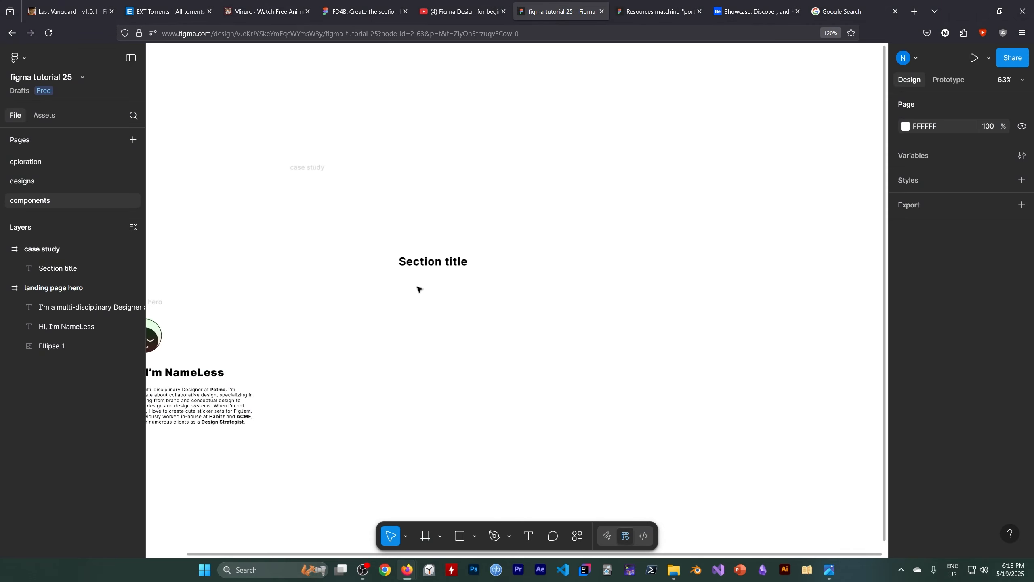
Step: Paste the copied paragraph text into a new text layer below the section title and check it against the Google Search image result
key("t")
left_click(415, 323)
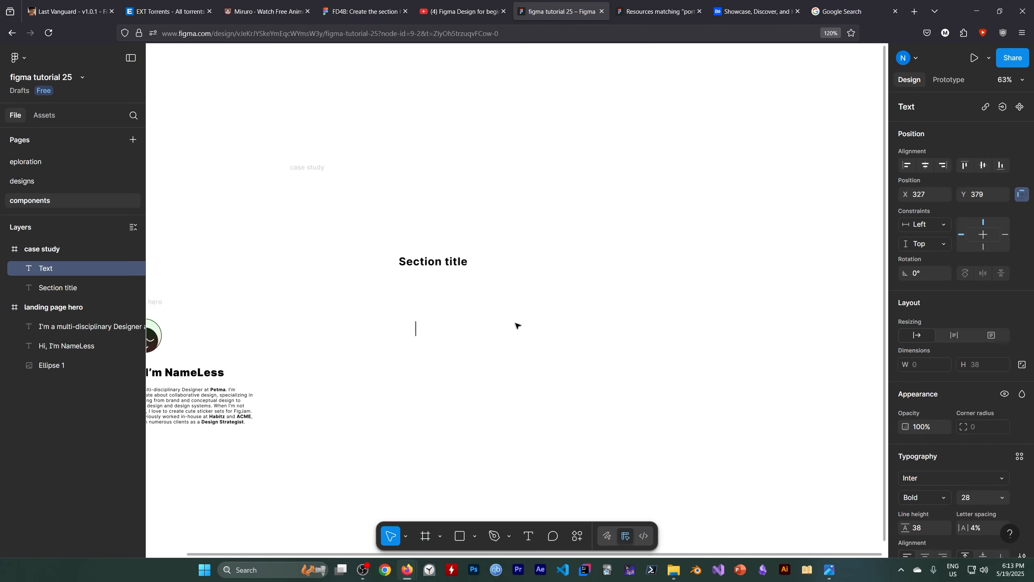
key("ctrl+v")
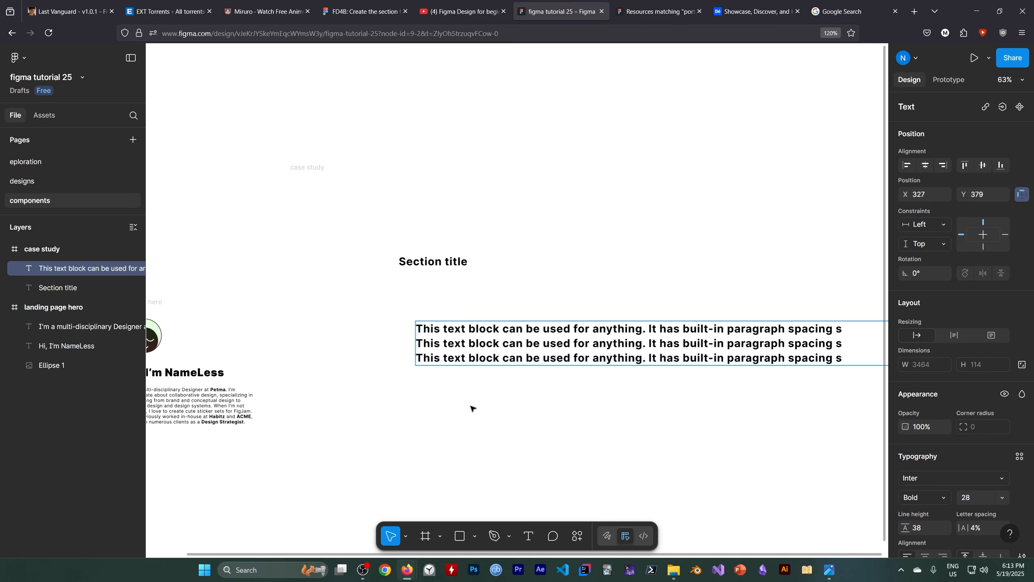
left_click(840, 13)
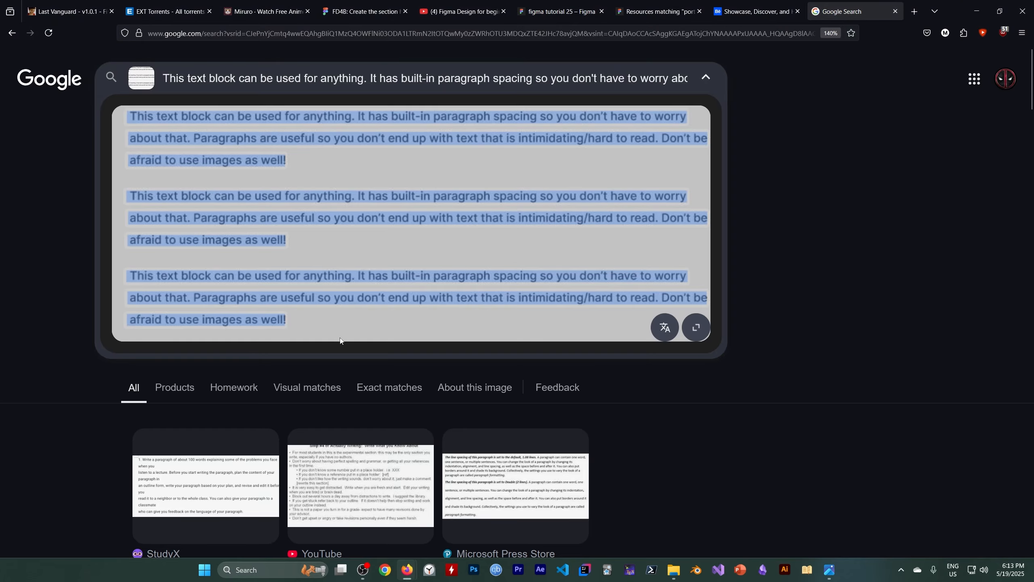
left_click(324, 339)
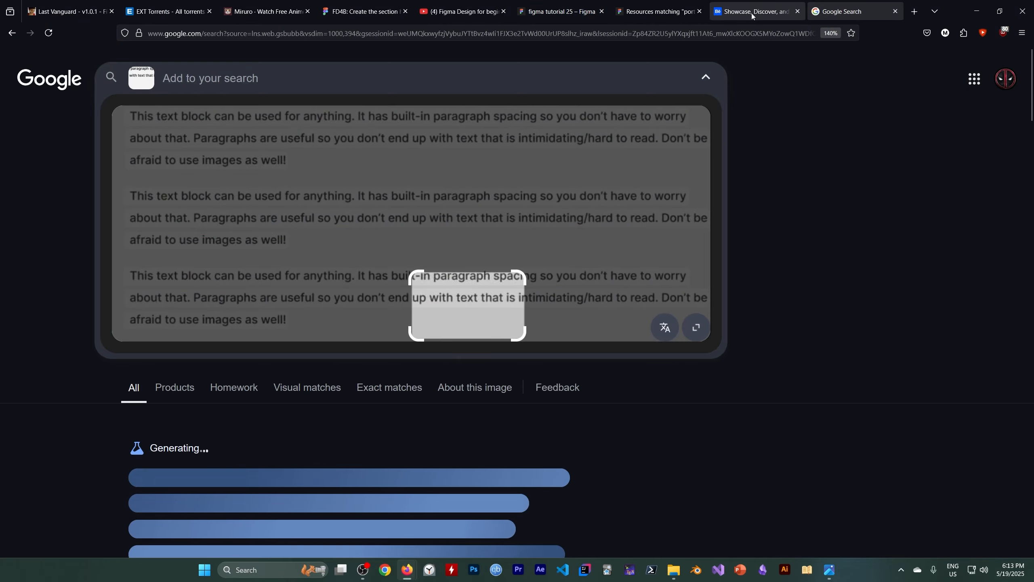
left_click(551, 12)
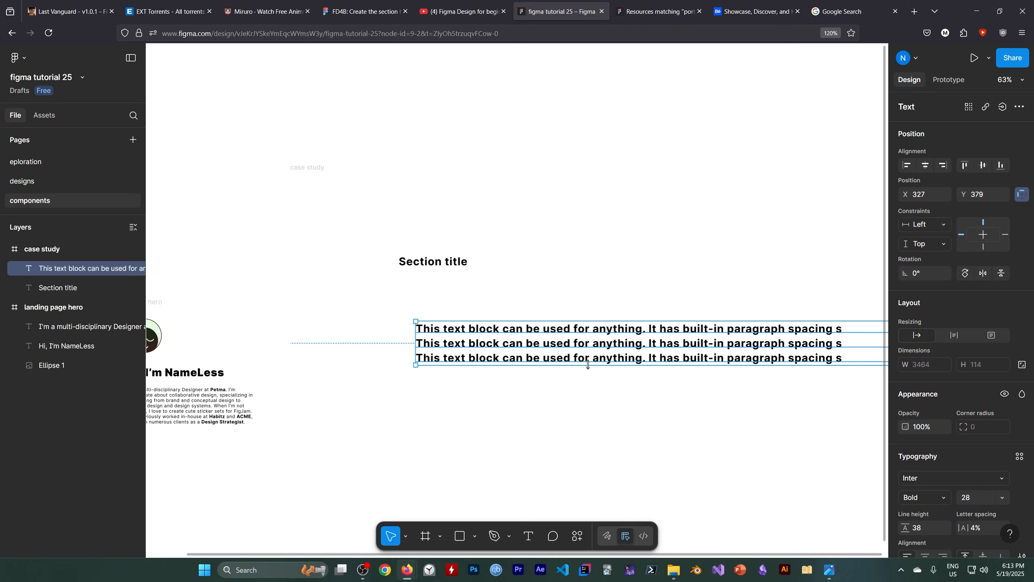
Step: Try to enlarge the pasted text box to about 3791 × 560, and delete the text layer
left_click_drag(589, 368, 543, 469)
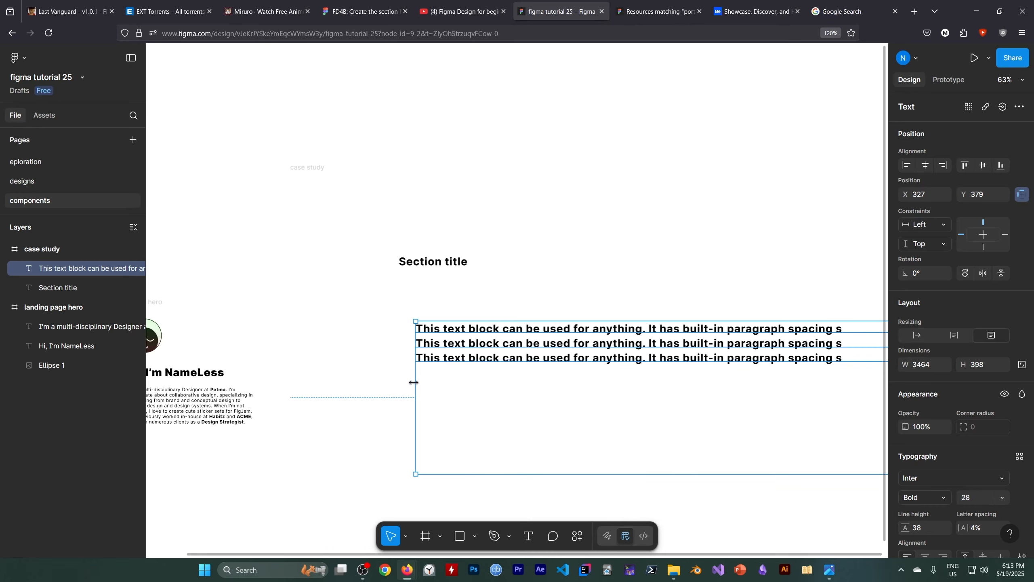
left_click_drag(413, 382, 290, 375)
scroll(578, 346, "down", 5)
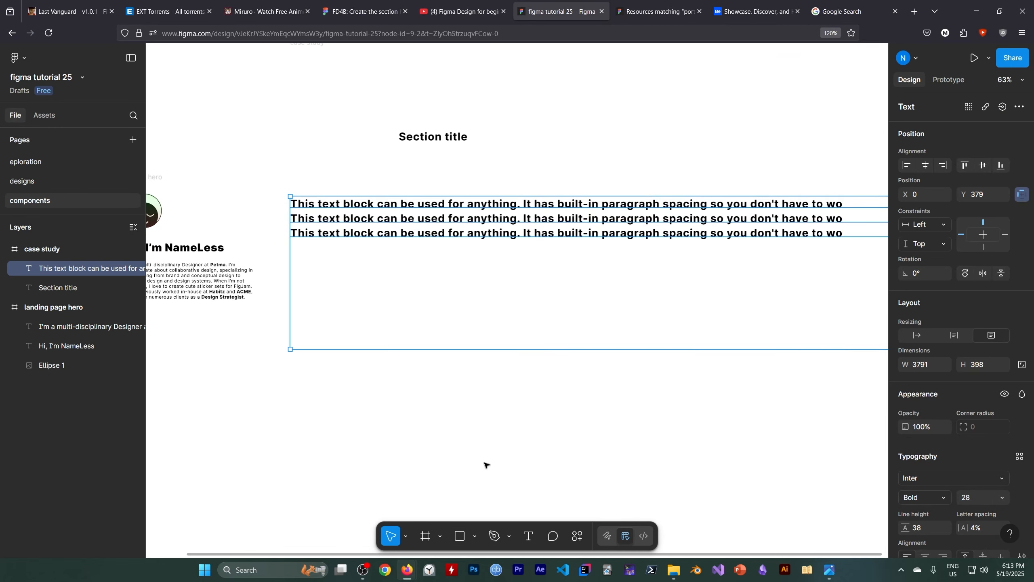
left_click(568, 409)
scroll(568, 409, "down", 3)
left_click(606, 297)
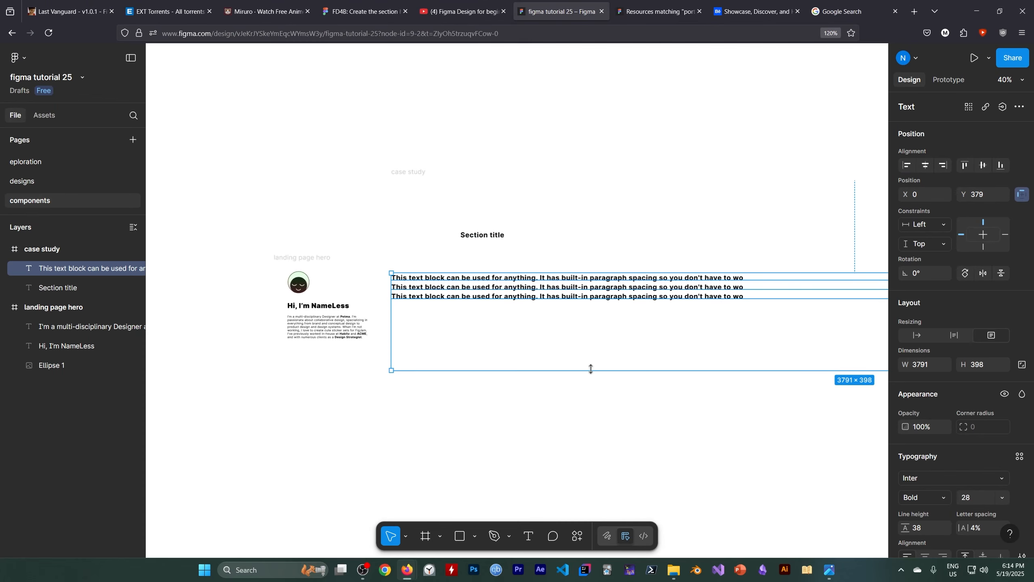
left_click_drag(591, 369, 590, 404)
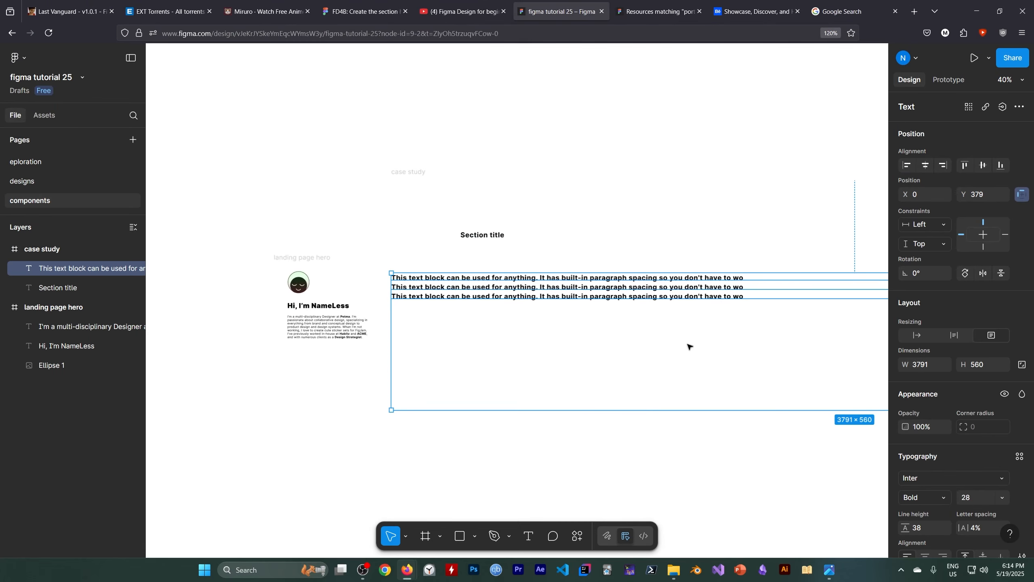
key("space")
left_click_drag(688, 347, 517, 331)
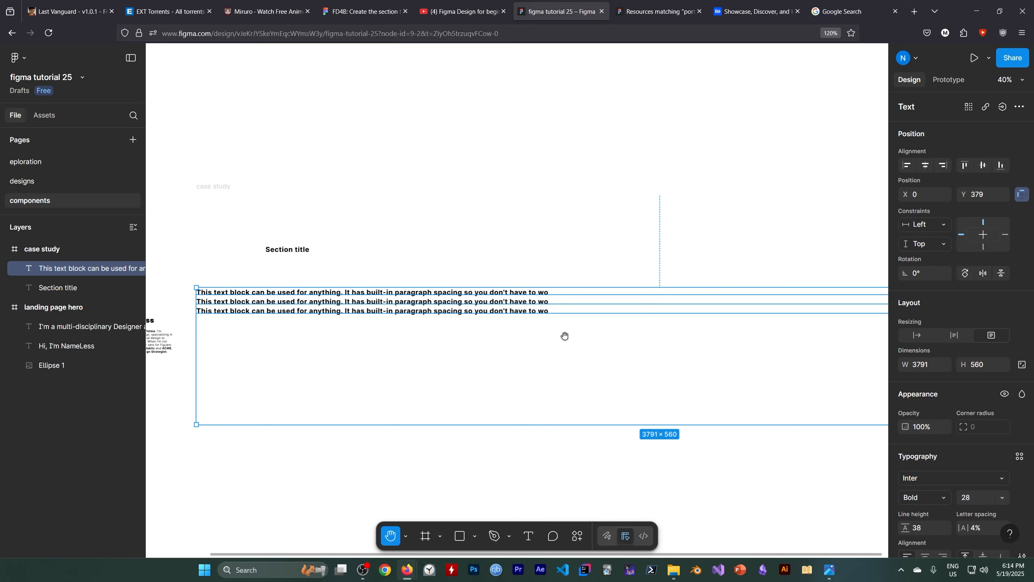
left_click_drag(700, 360, 787, 332)
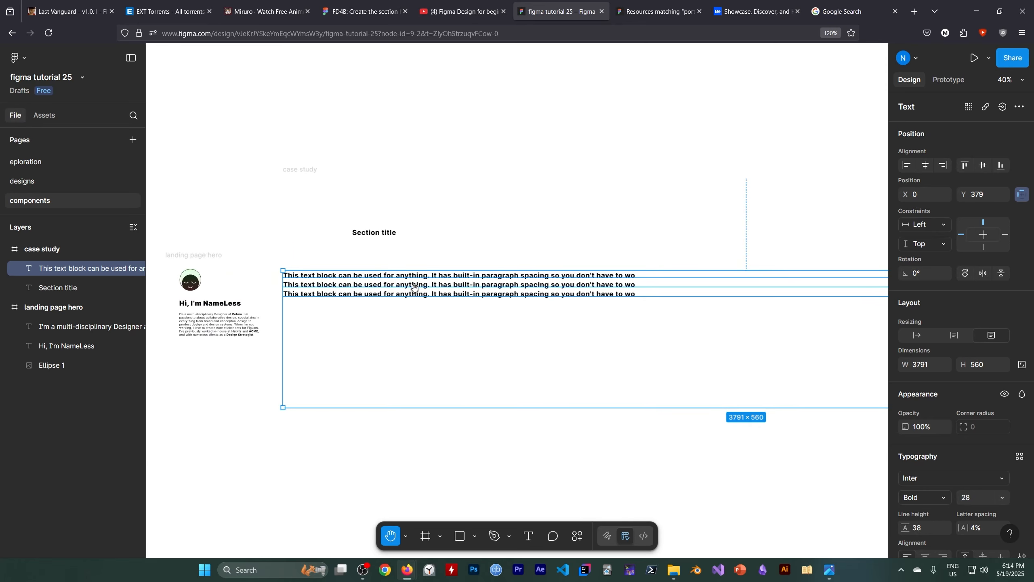
key("Delete")
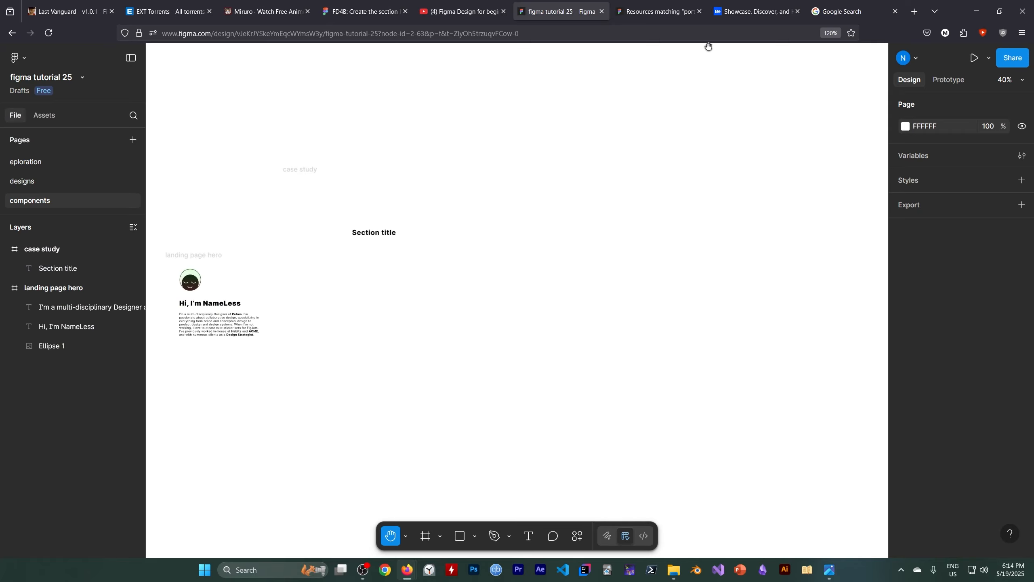
Step: Select and copy all three paragraphs from the Google Search image result again and return to the design file
left_click(855, 12)
left_click_drag(128, 117, 352, 318)
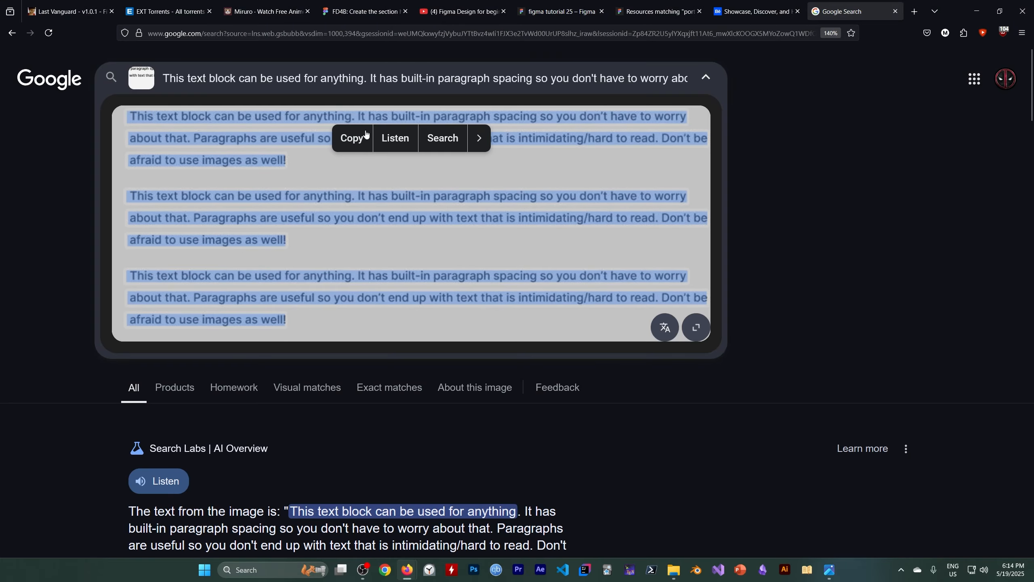
left_click(352, 137)
left_click(558, 12)
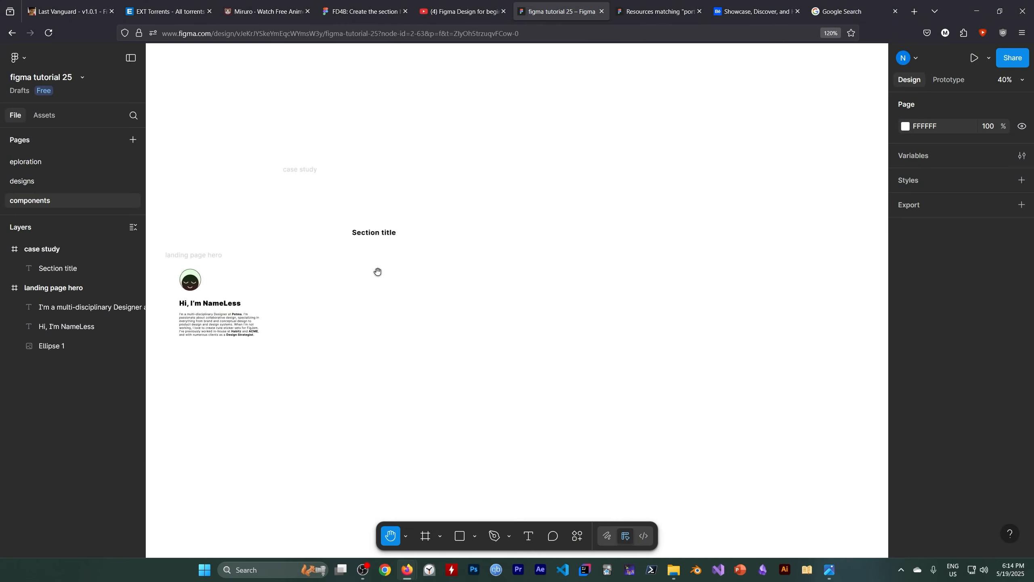
Step: Paste the copied paragraphs into a new text layer below the section title and set its resizing to fixed size
left_click(528, 535)
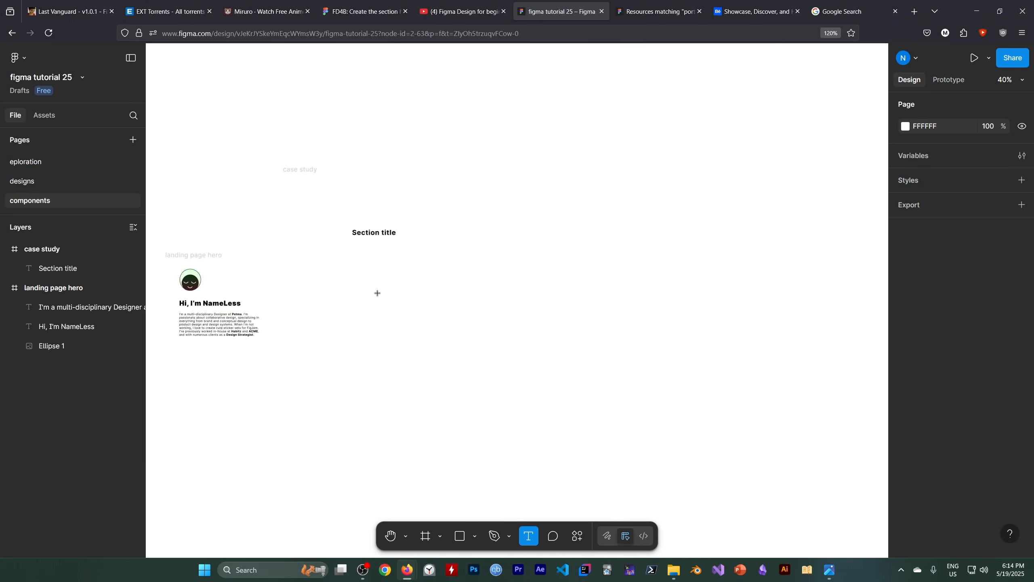
left_click(377, 293)
key("ctrl+v")
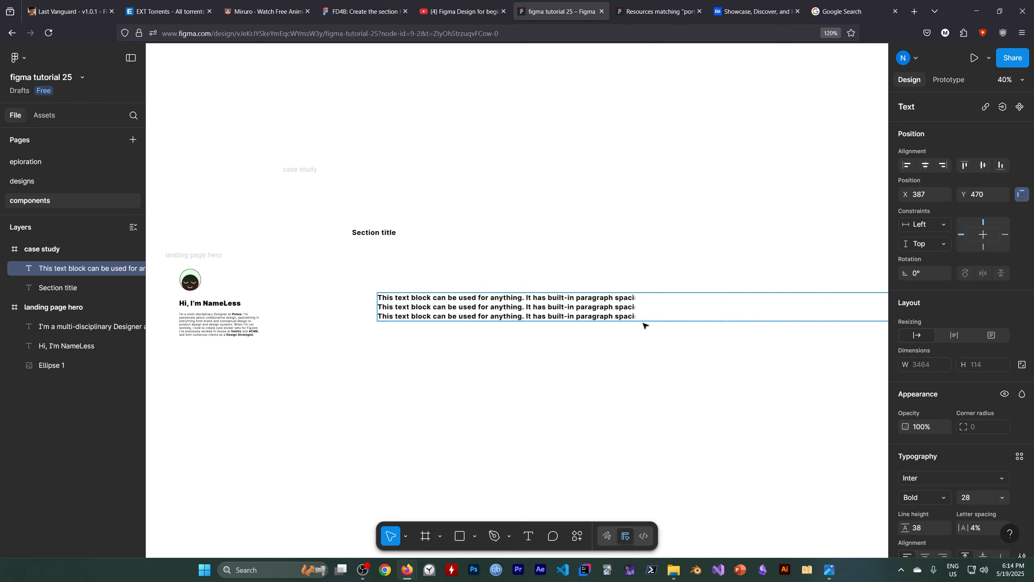
left_click(990, 335)
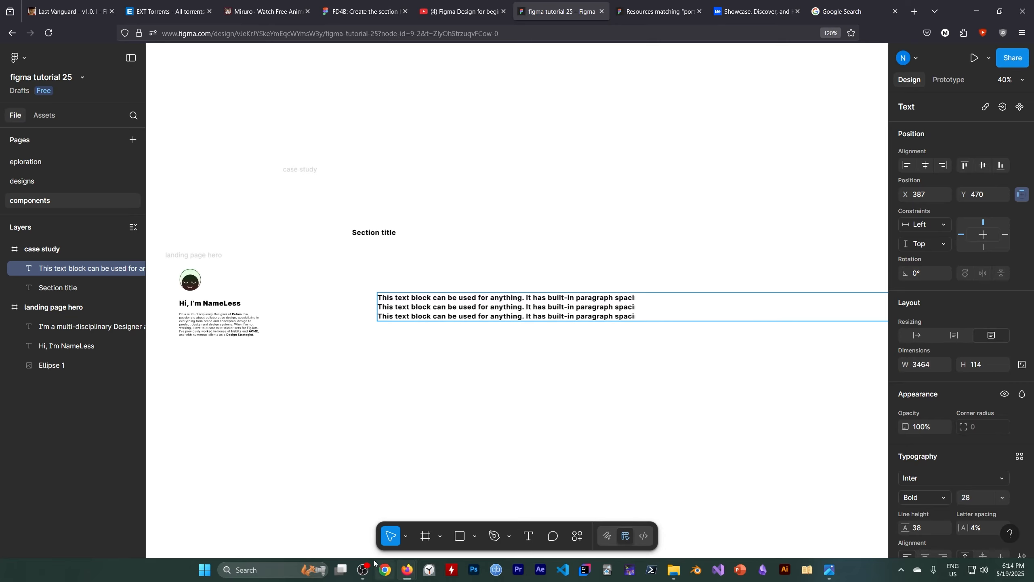
left_click(363, 570)
left_click(726, 439)
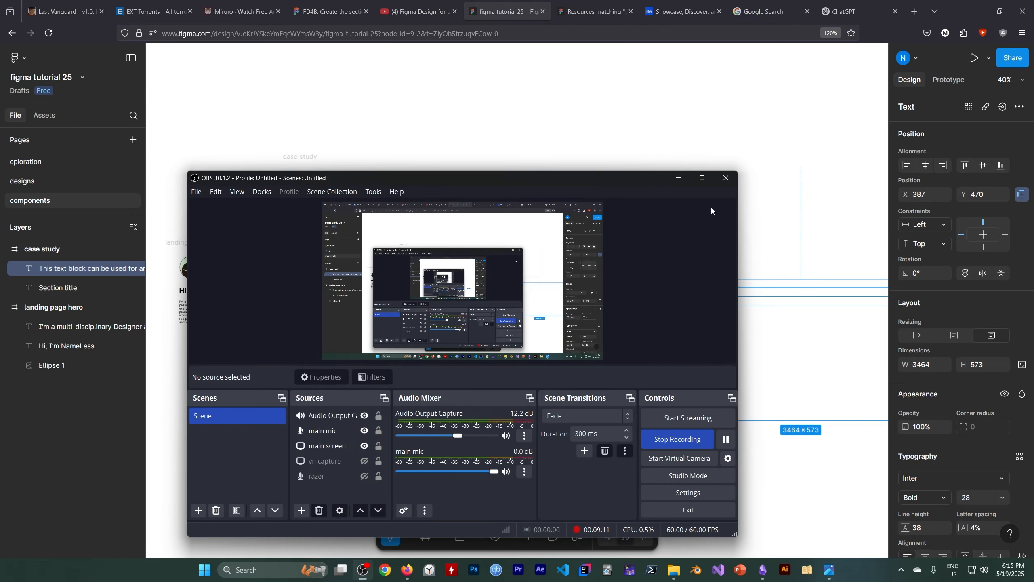
left_click(678, 178)
Step: Move the paragraph text layer within the case study frame to about X 352, Y 483
key("Escape")
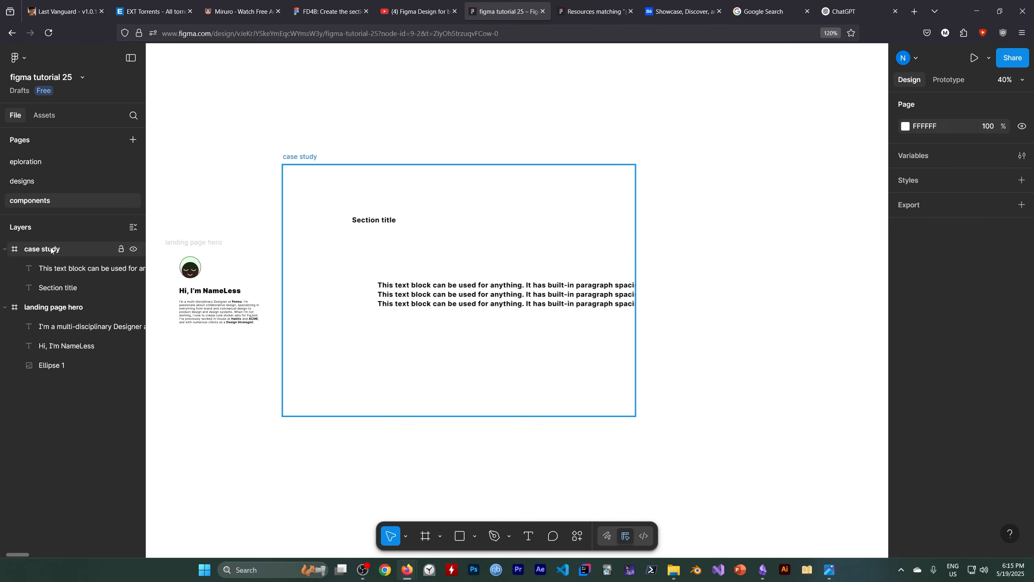
left_click(82, 249)
left_click(421, 295)
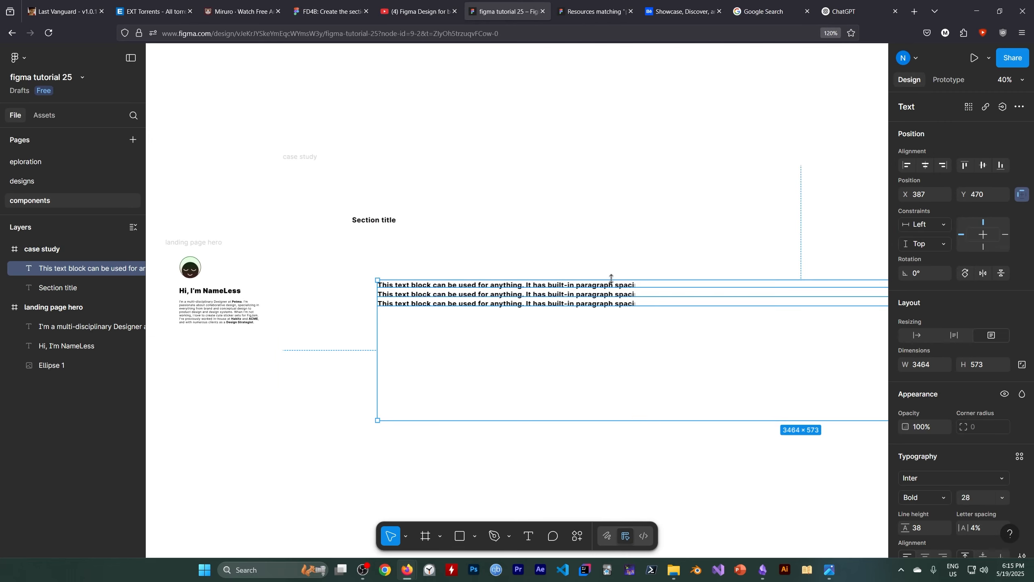
left_click(320, 158)
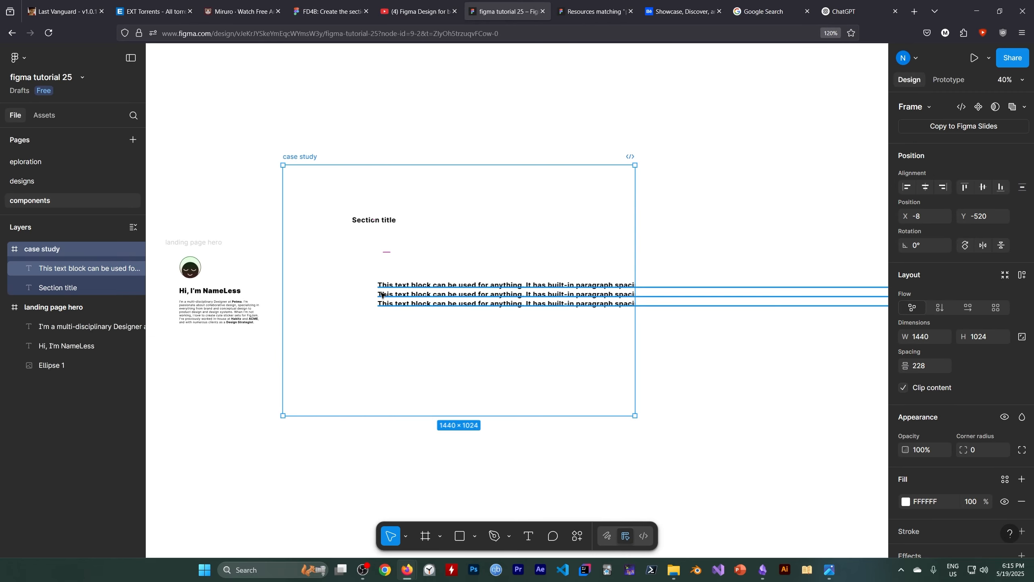
mouse_move(420, 296)
left_mouse_down()
mouse_move(262, 308)
mouse_move(413, 299)
left_mouse_up()
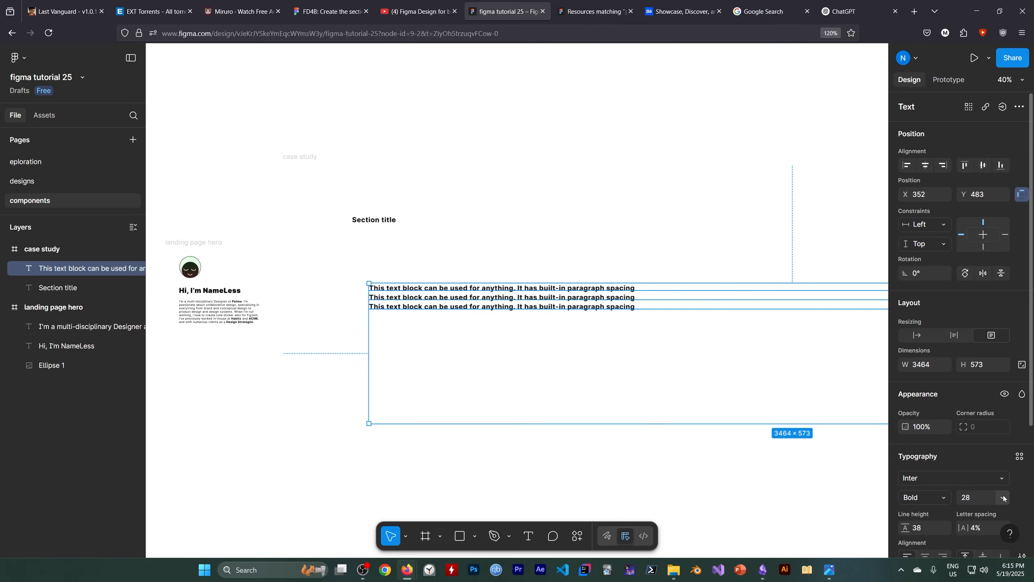
Step: Read the paragraph text formatting instructions in the Figma Learn lesson and return to the design file
left_click(342, 14)
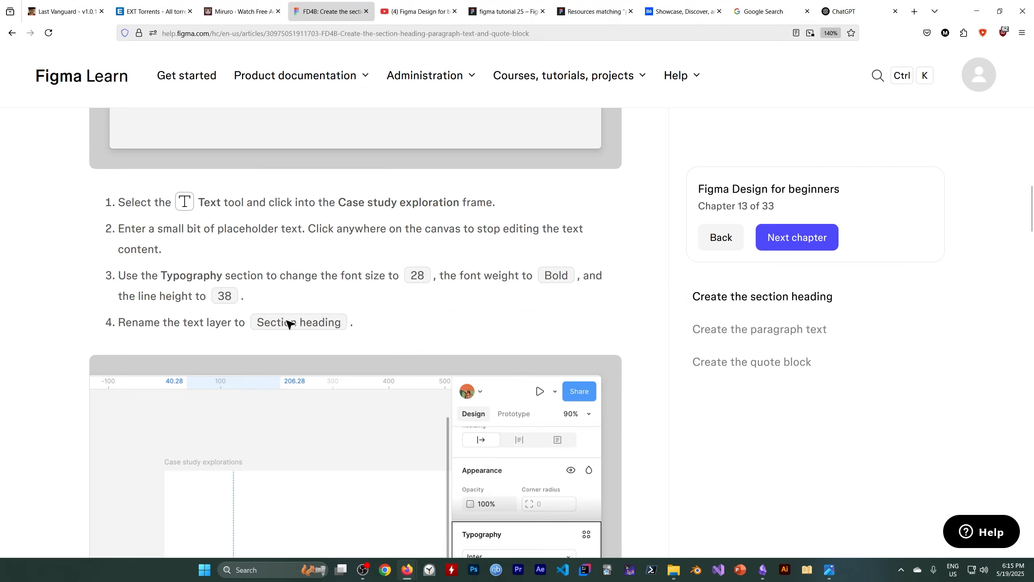
scroll(288, 324, "down", 10)
scroll(291, 326, "down", 7)
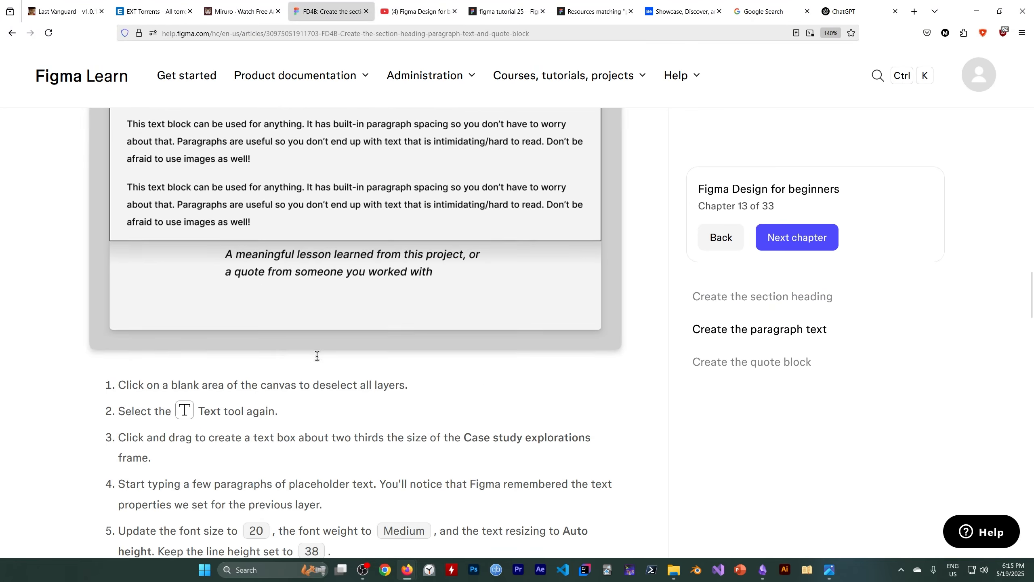
scroll(276, 427, "down", 3)
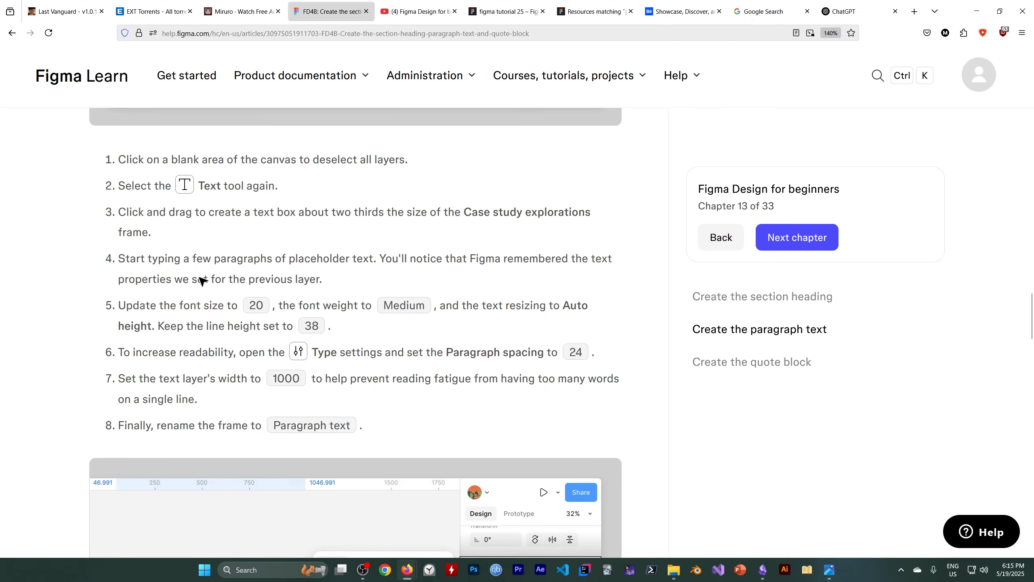
left_click_drag(250, 307, 270, 312)
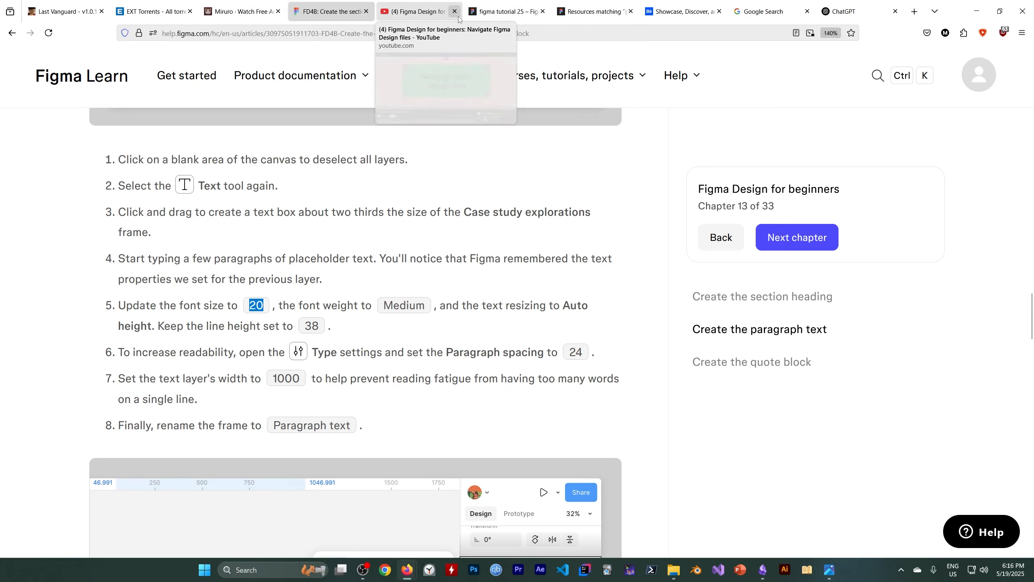
left_click(504, 12)
Step: Set the paragraph text's font size to 20 and its weight to Medium
scroll(977, 444, "down", 3)
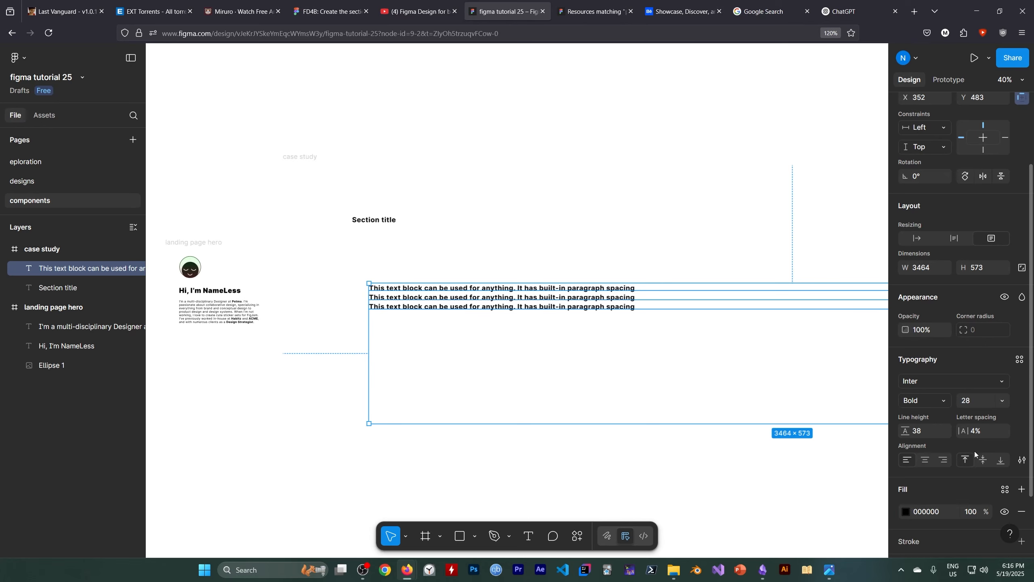
left_click(1002, 400)
left_click(990, 403)
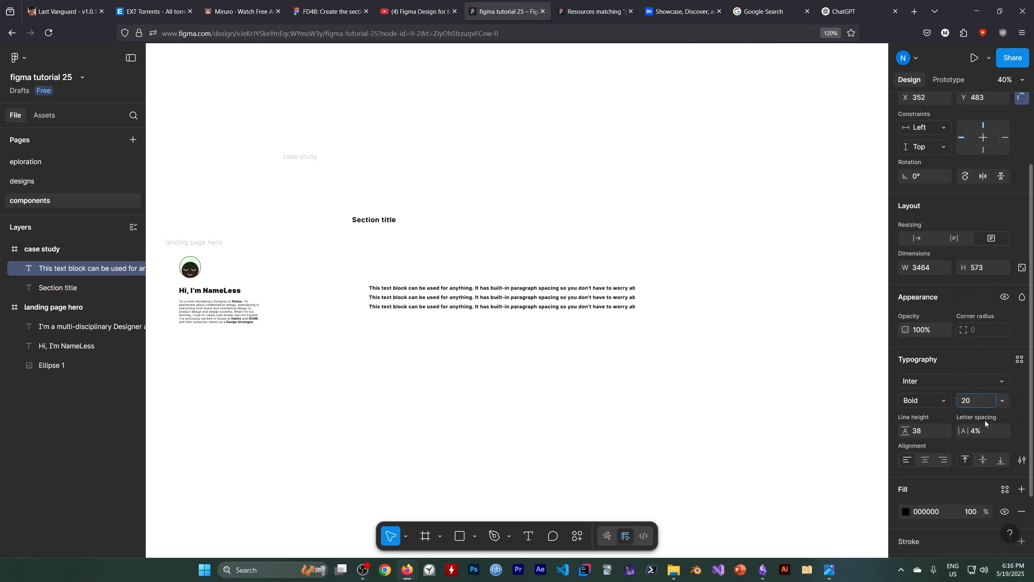
left_click(941, 401)
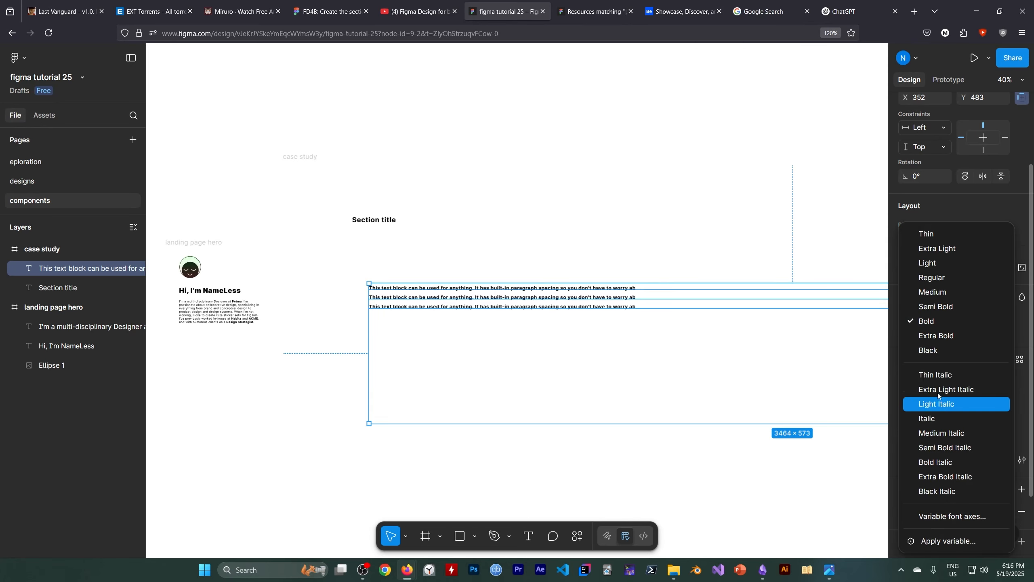
left_click(932, 295)
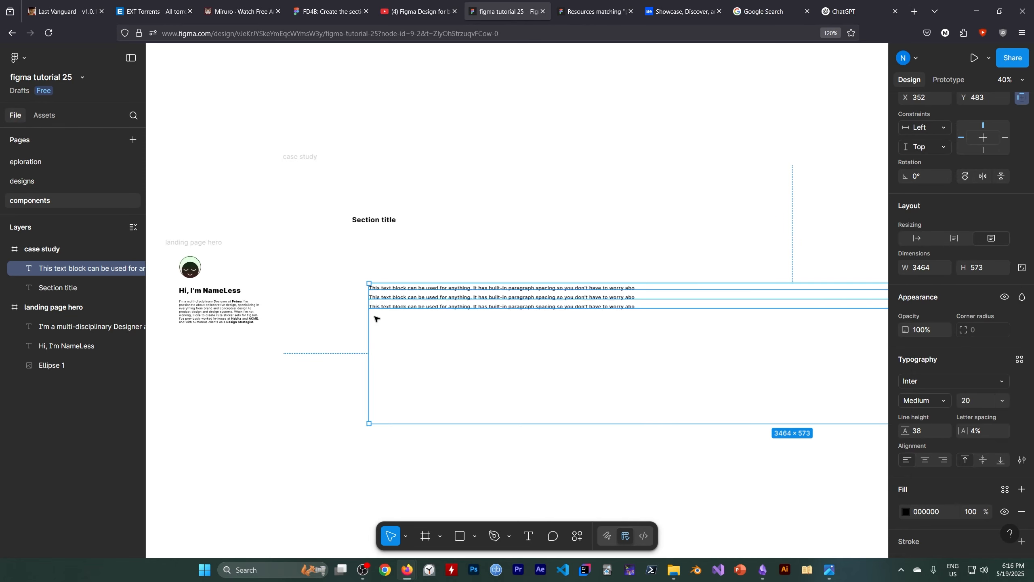
Step: Reduce the paragraph text box to about 3253 × 445 and place it below the section title at about X 251, Y 394
left_click_drag(458, 304, 444, 280)
left_click_drag(332, 377, 383, 347)
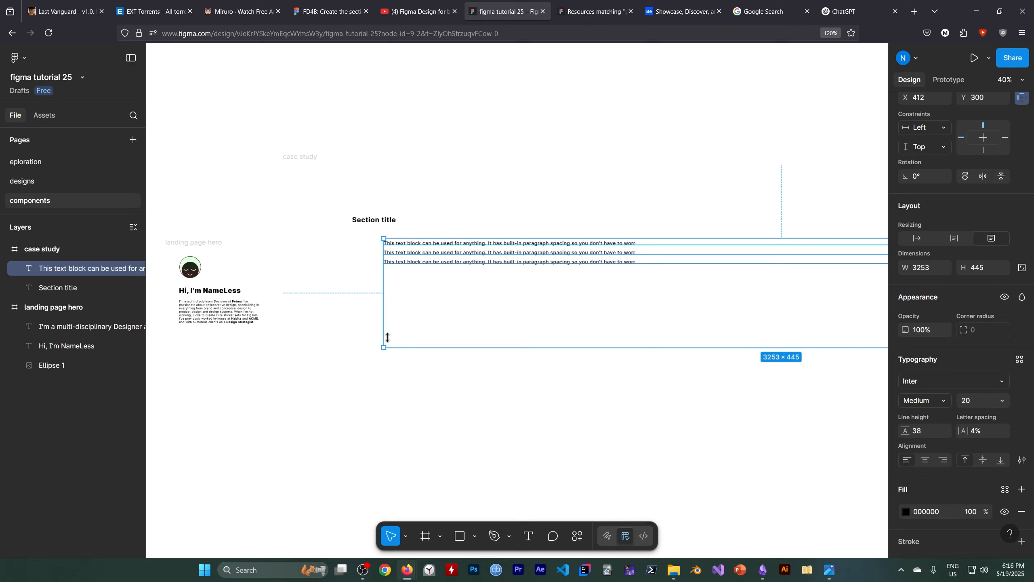
left_click_drag(480, 261, 434, 284)
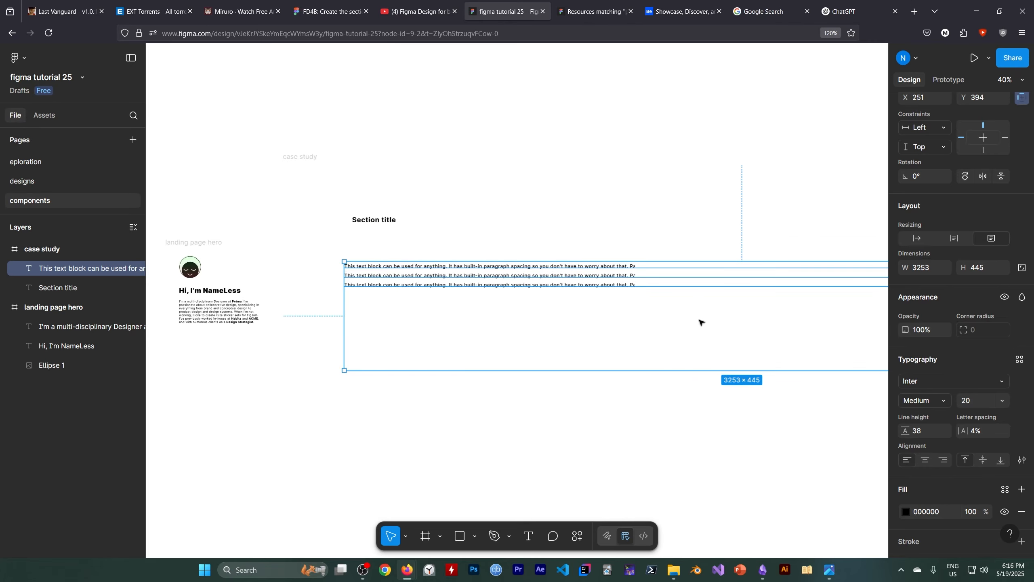
Step: Narrow the paragraph text box to about 859 × 379 so the text wraps inside the case study frame
key("space")
left_click_drag(692, 316, 338, 334)
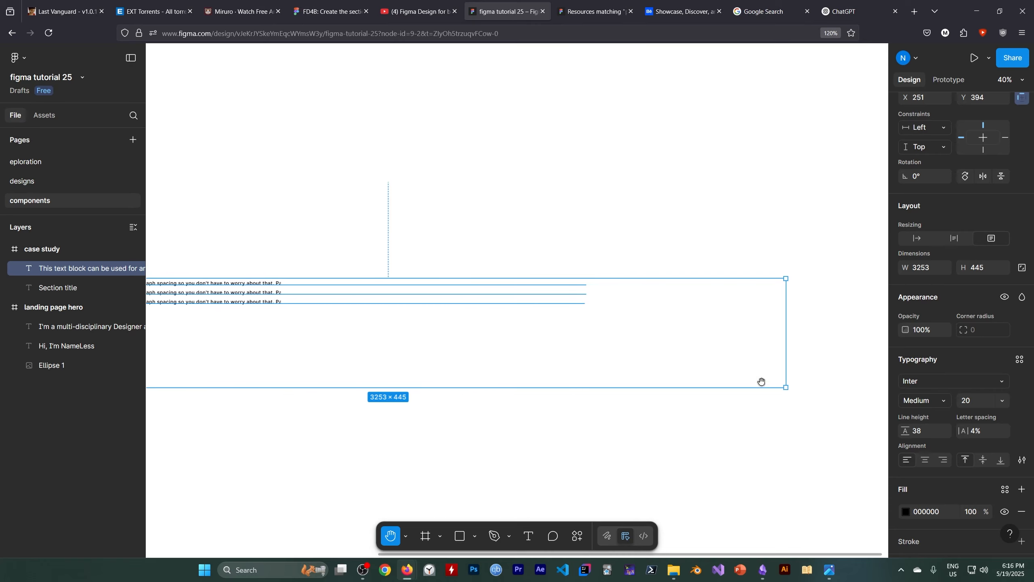
left_click(406, 536)
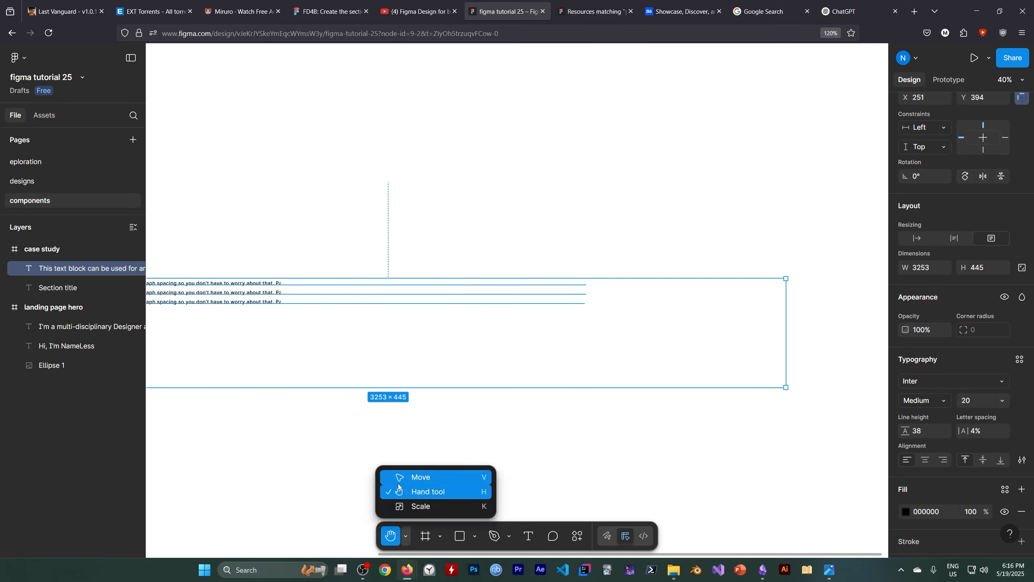
left_click(411, 477)
left_click_drag(778, 385, 200, 371)
key("space")
left_click_drag(373, 349, 811, 324)
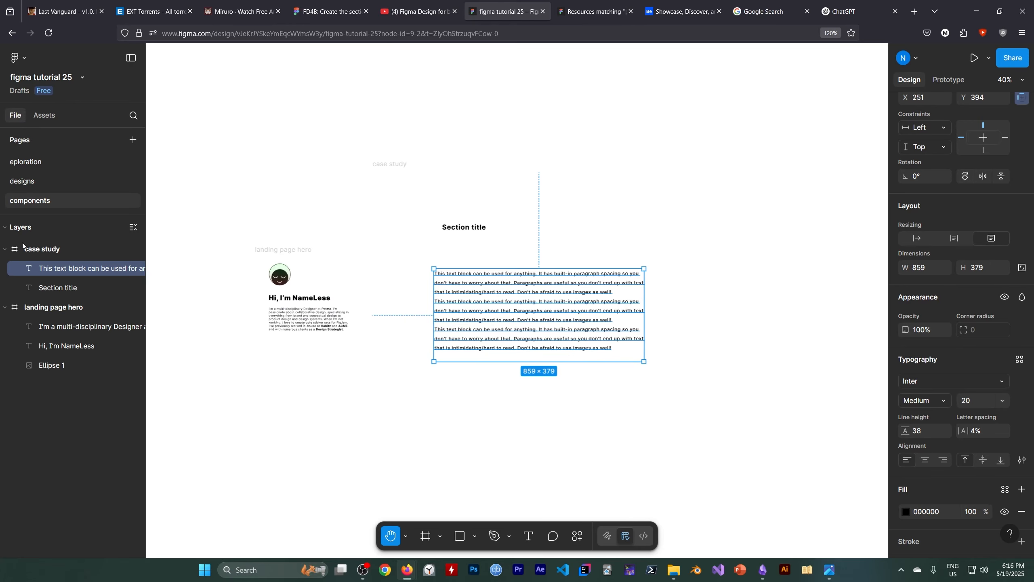
Step: Switch to the Move tool and position the paragraph text in the case study frame at about X 283, Y 323
left_click(51, 248)
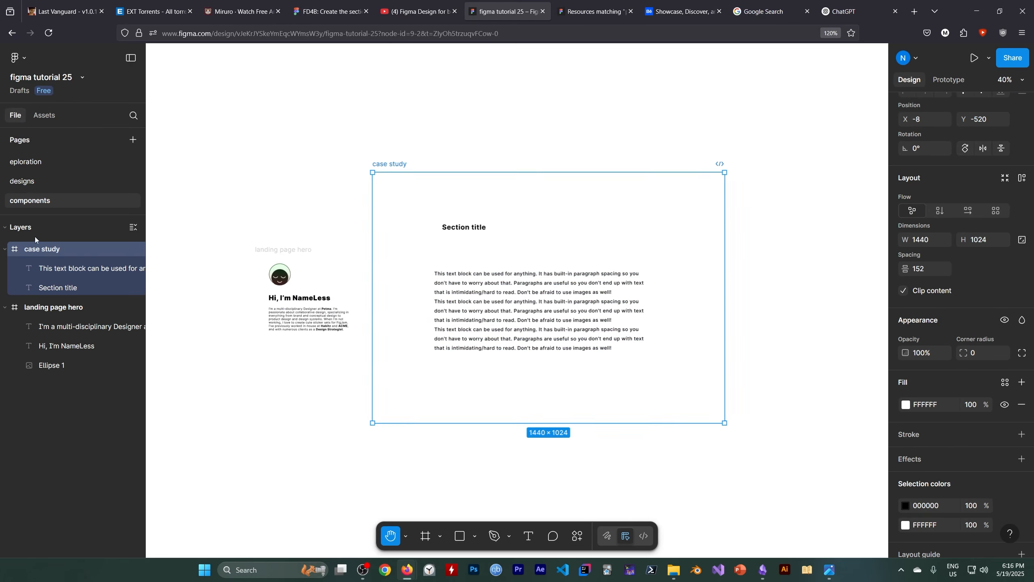
left_click(58, 271)
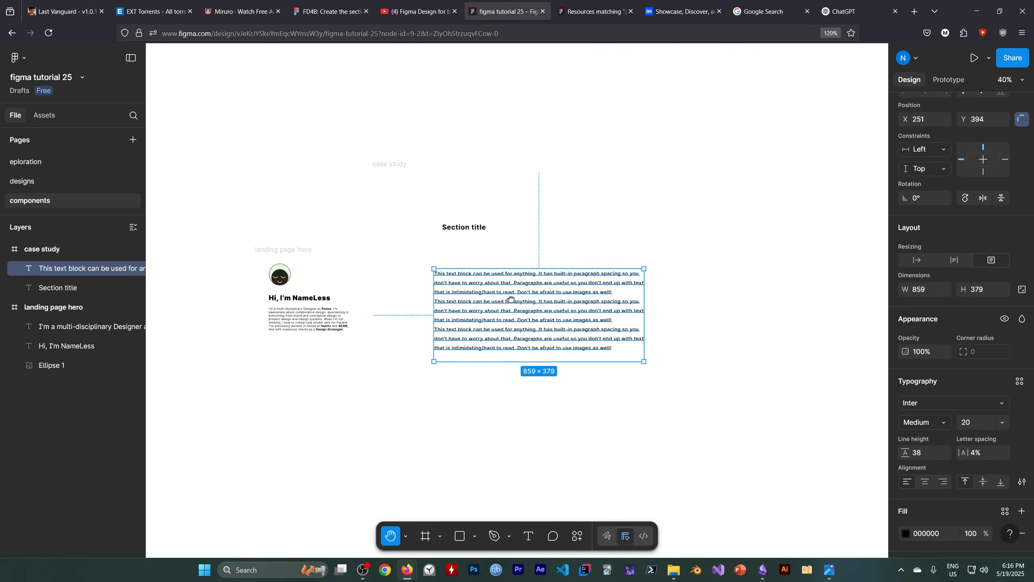
left_click_drag(511, 300, 464, 305)
left_click(406, 536)
left_click(419, 474)
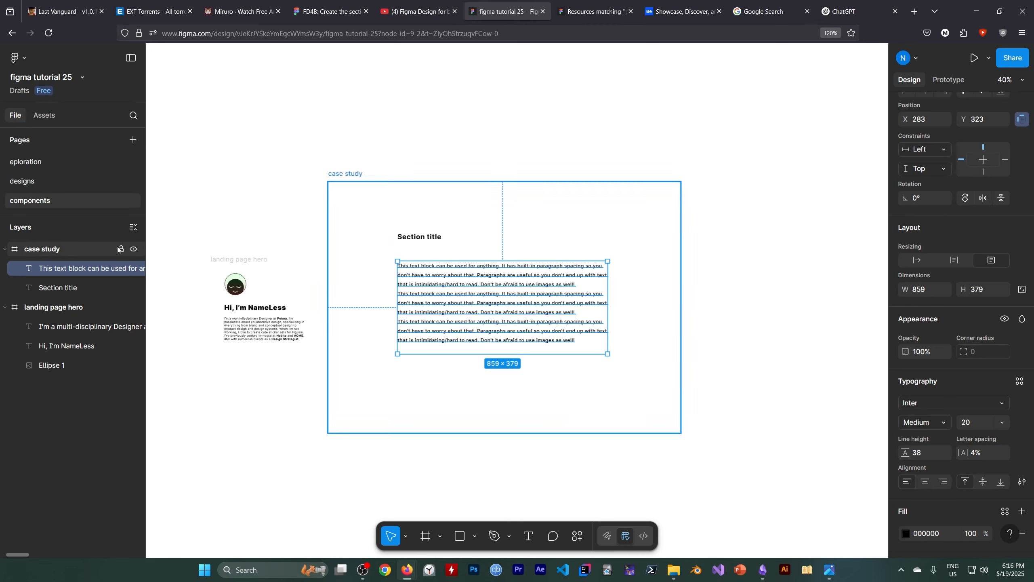
Step: Add a light pink FAA4A4 stroke to the case study frame
left_click(369, 203)
left_click(346, 176)
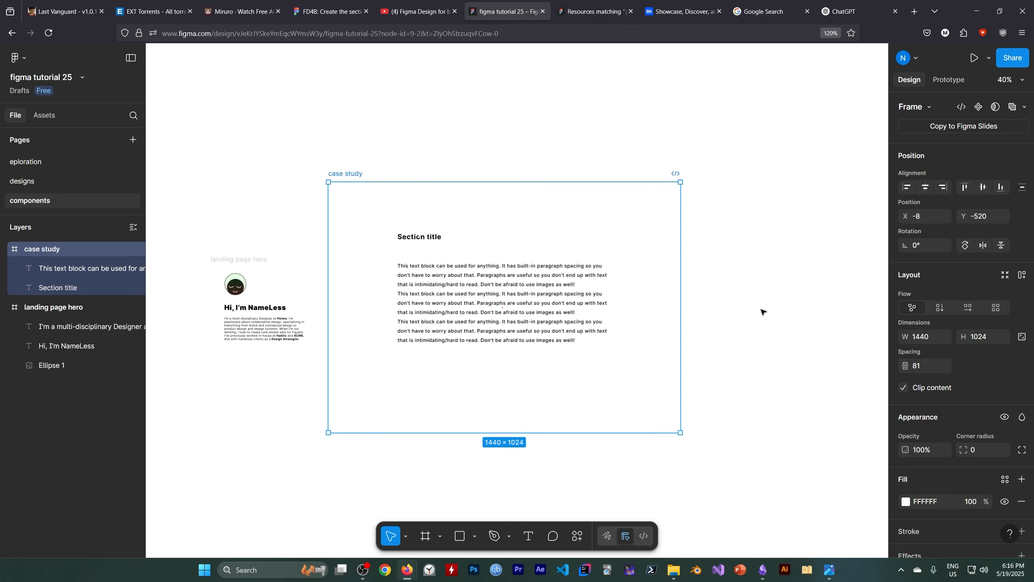
scroll(958, 424, "down", 4)
left_click(1022, 370)
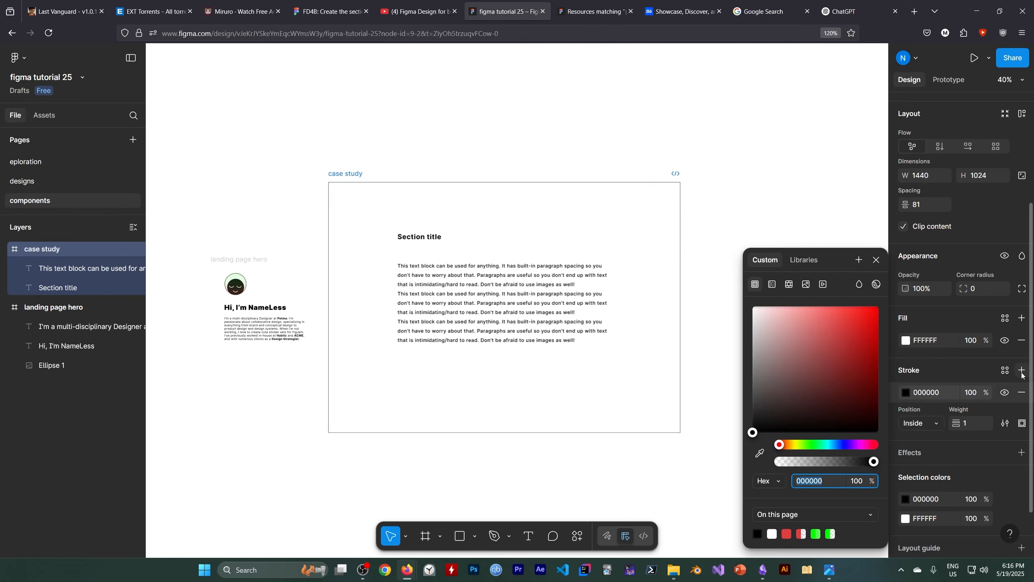
left_click(776, 308)
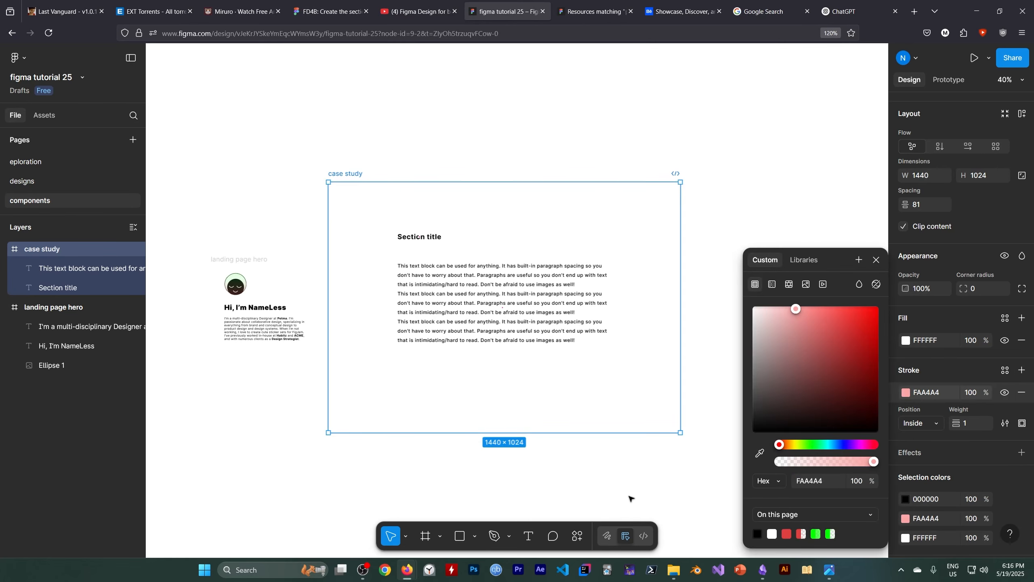
Step: Move the paragraph text to about X 290, Y 296 and resize it to about 875 wide with Auto height
left_click(426, 364)
left_click(445, 302)
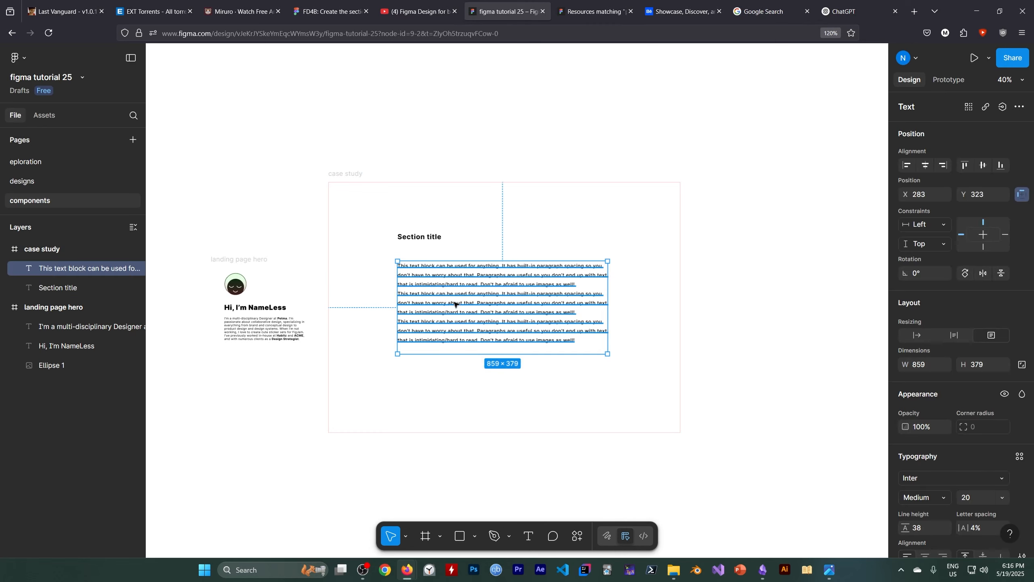
left_click_drag(453, 300, 455, 294)
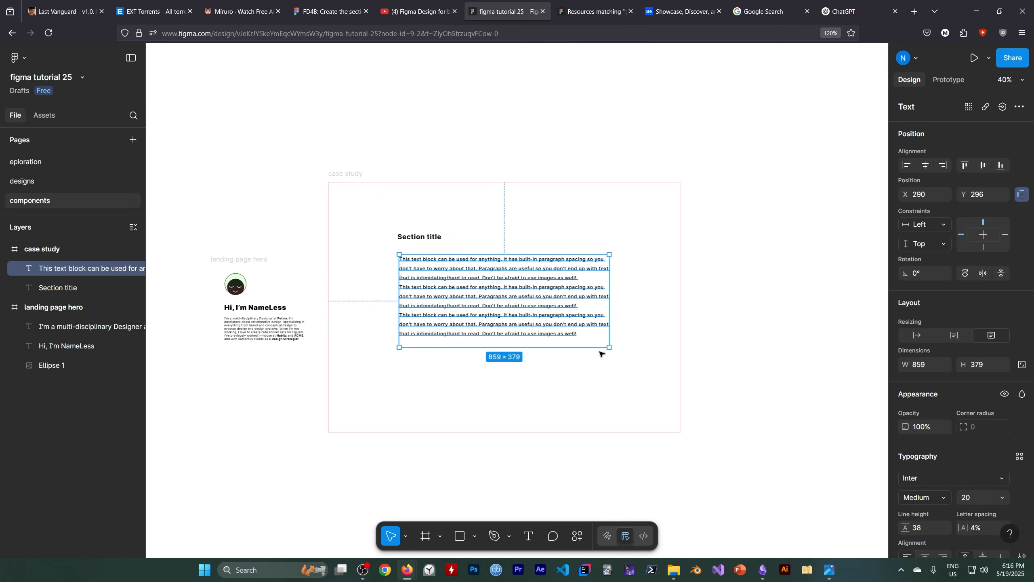
left_click_drag(607, 345, 585, 316)
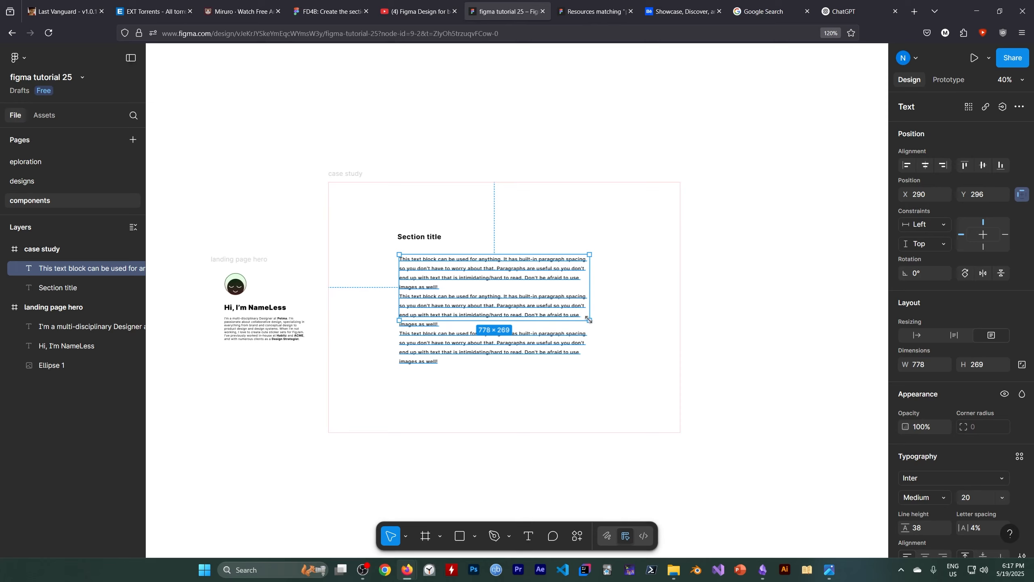
left_click_drag(587, 320, 609, 343)
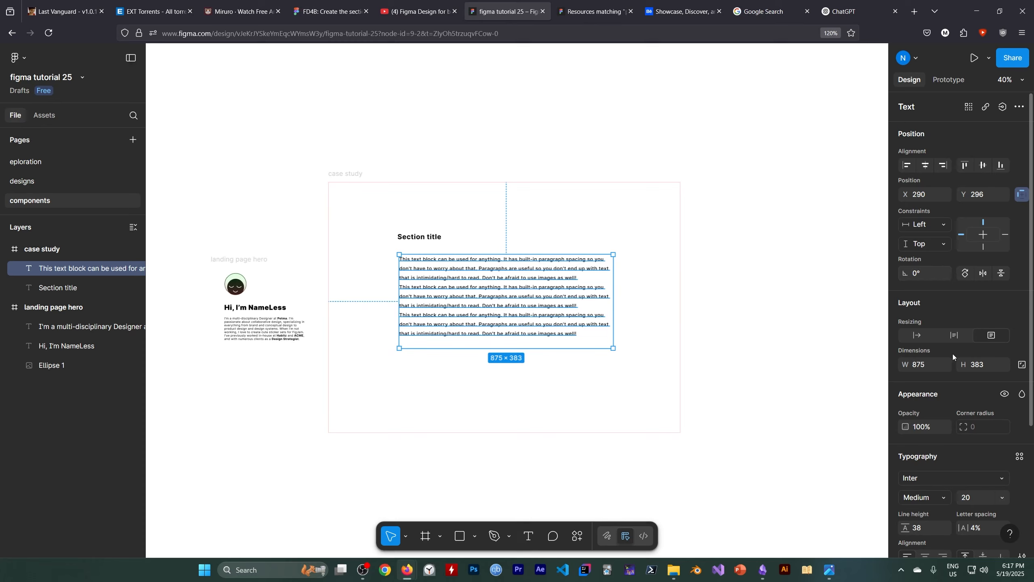
left_click(954, 335)
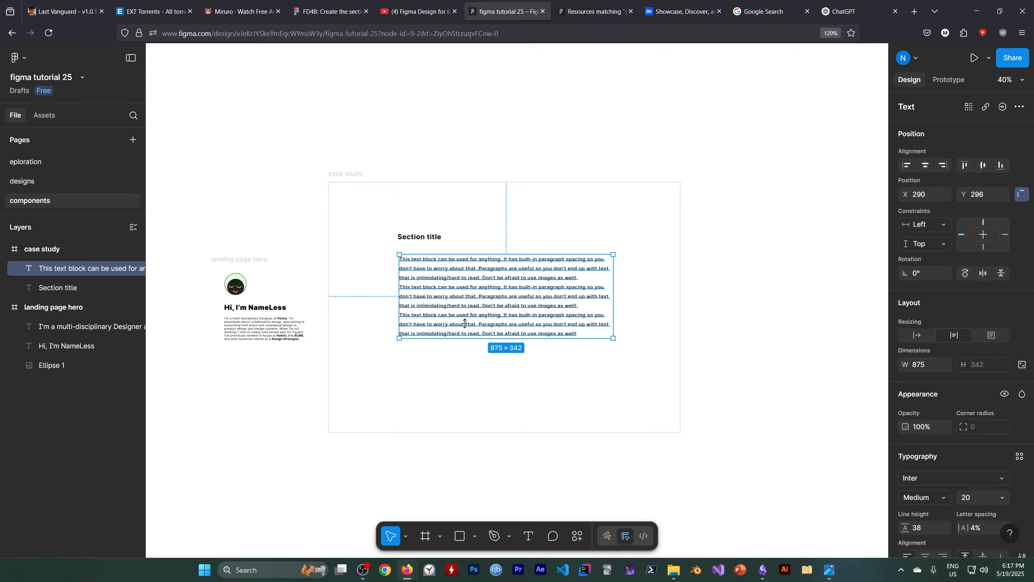
Step: Review the example layout of the paragraph text and quote in the Figma Learn lesson and return to the design file
left_click(312, 16)
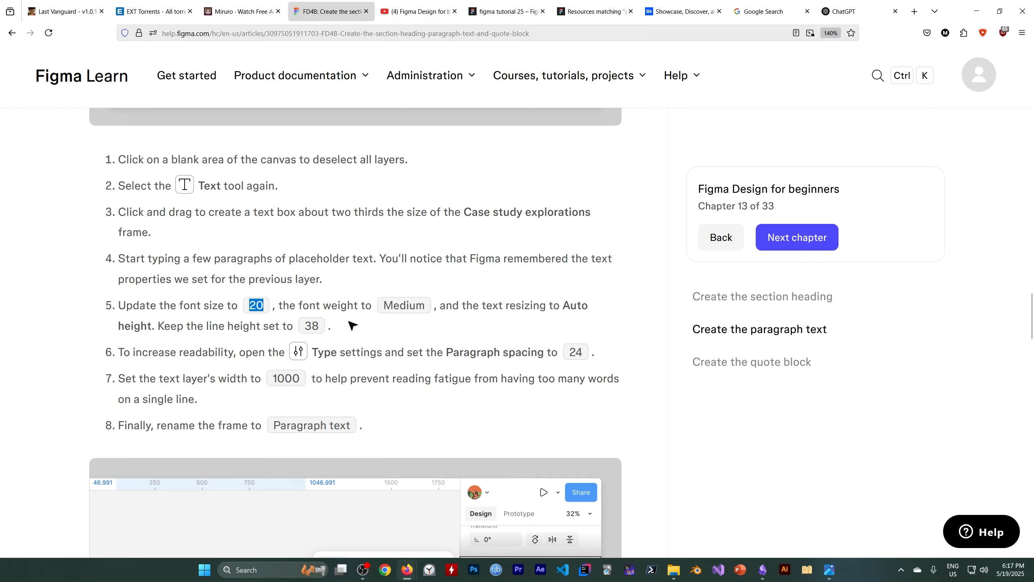
scroll(350, 326, "up", 5)
scroll(343, 328, "down", 3)
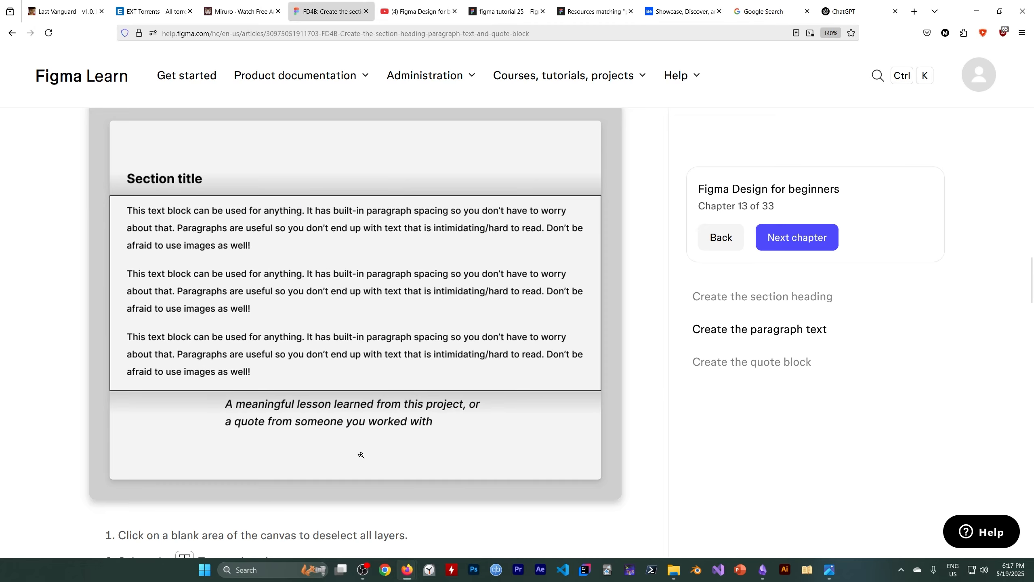
left_click(362, 569)
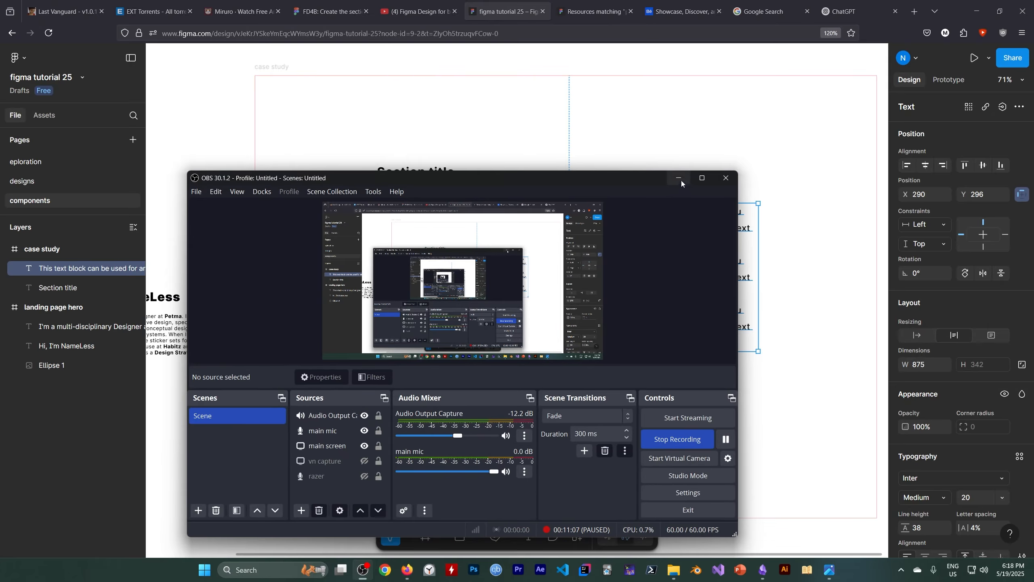
left_click(681, 180)
Step: Add a text layer below the paragraph reading "A meaningful lesson learned from this project, or a quote from someone you worked with"
key("Return")
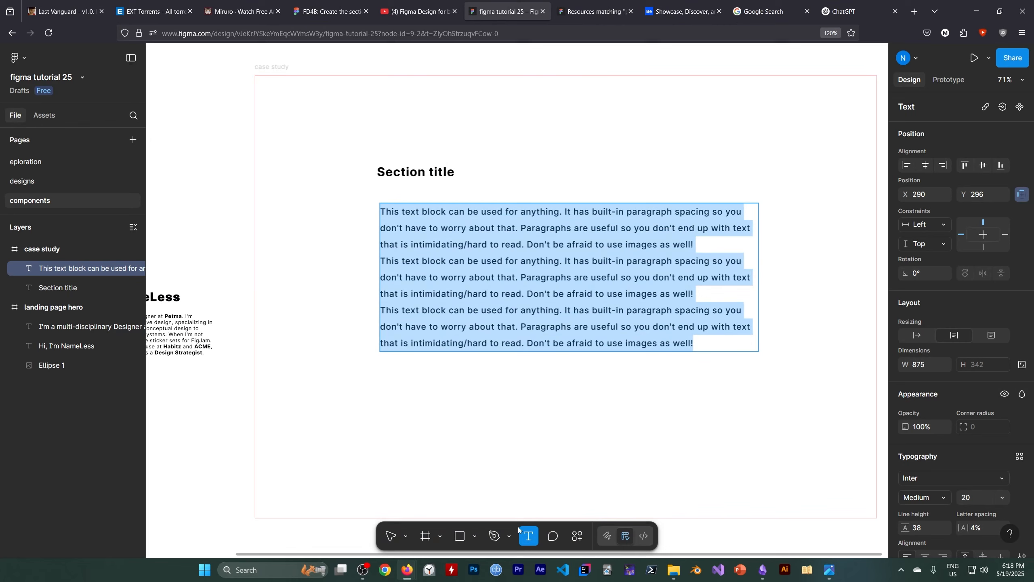
left_click(408, 428)
type("A meaningful lesson learned from this project, or a quote from someone you worked with")
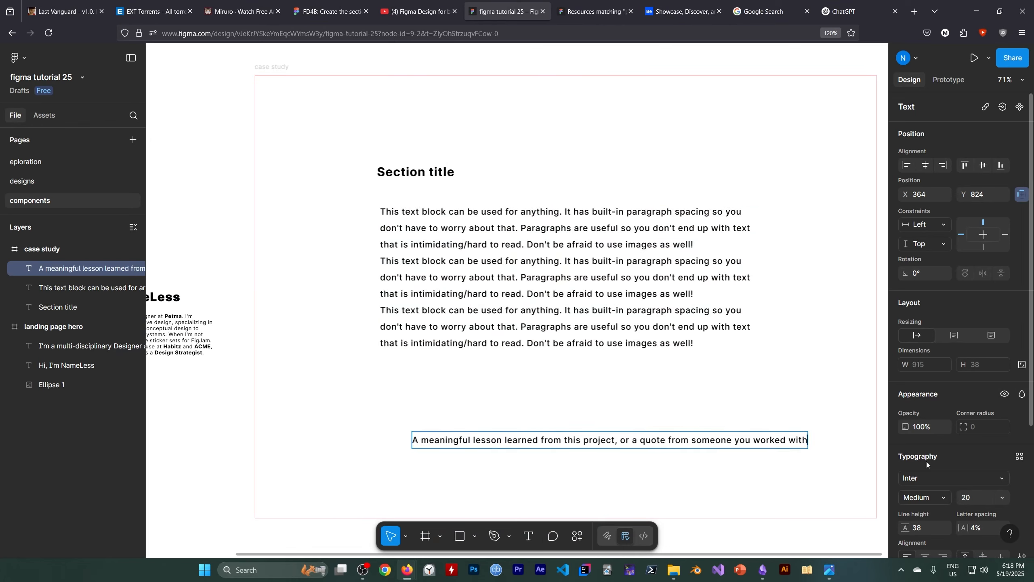
Step: Try font size 22 and the Italic style on the quote text, and undo the changes
left_click(999, 496)
left_click(979, 397)
scroll(924, 455, "down", 3)
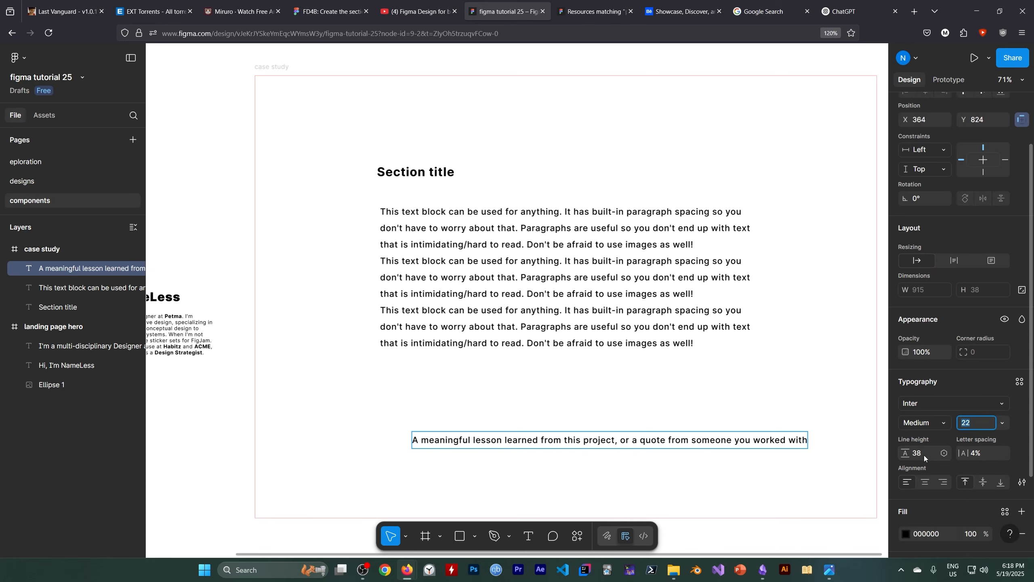
left_click(925, 400)
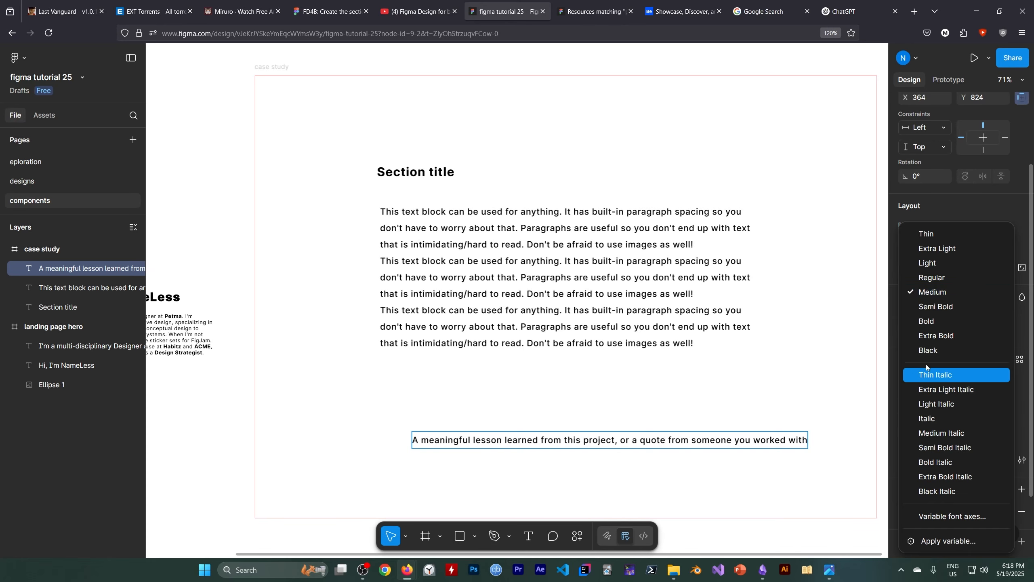
left_click(930, 419)
key("ctrl+z")
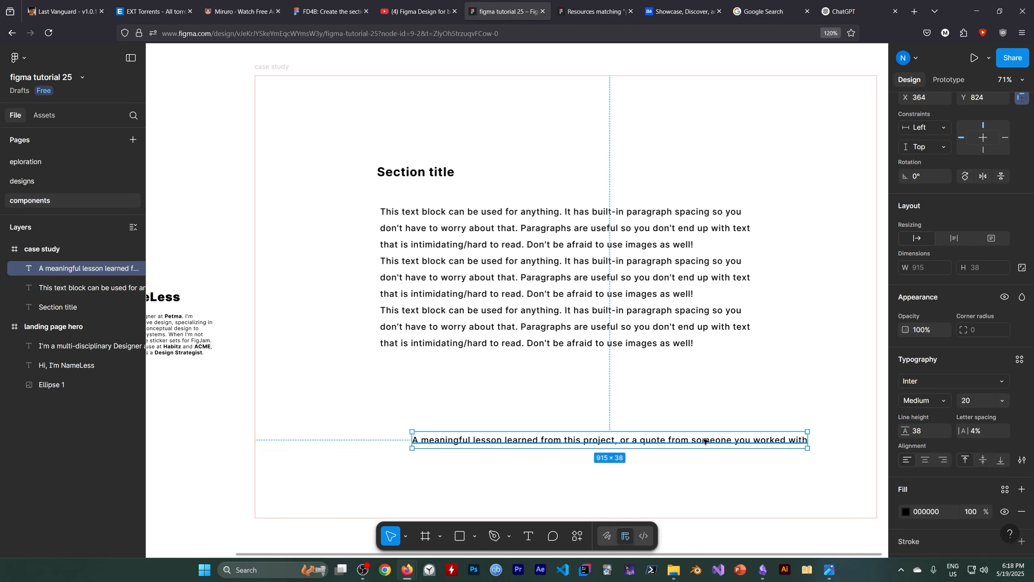
Step: Set the quote text's style to Italic and its font size to 22
left_click(926, 404)
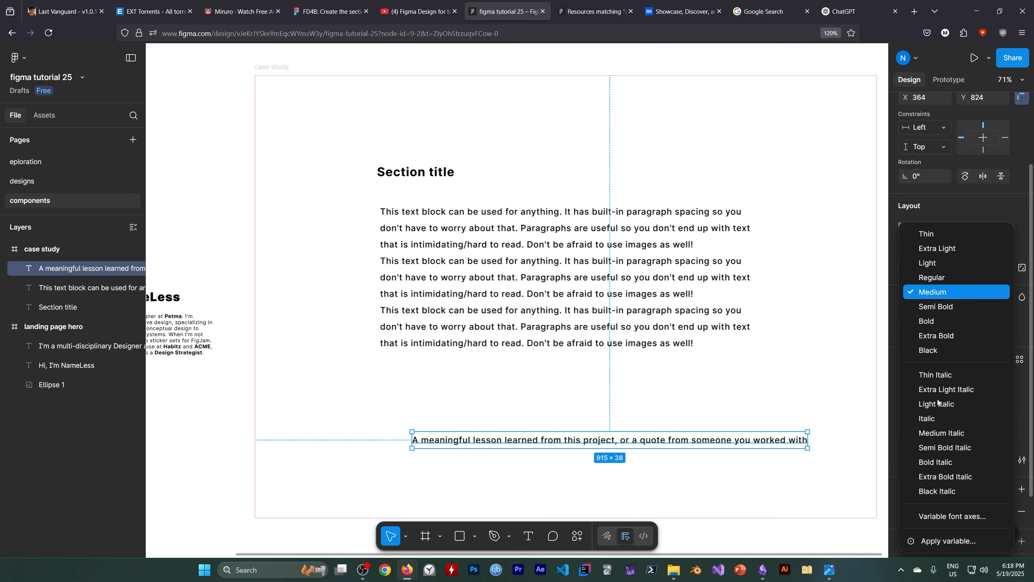
left_click(931, 419)
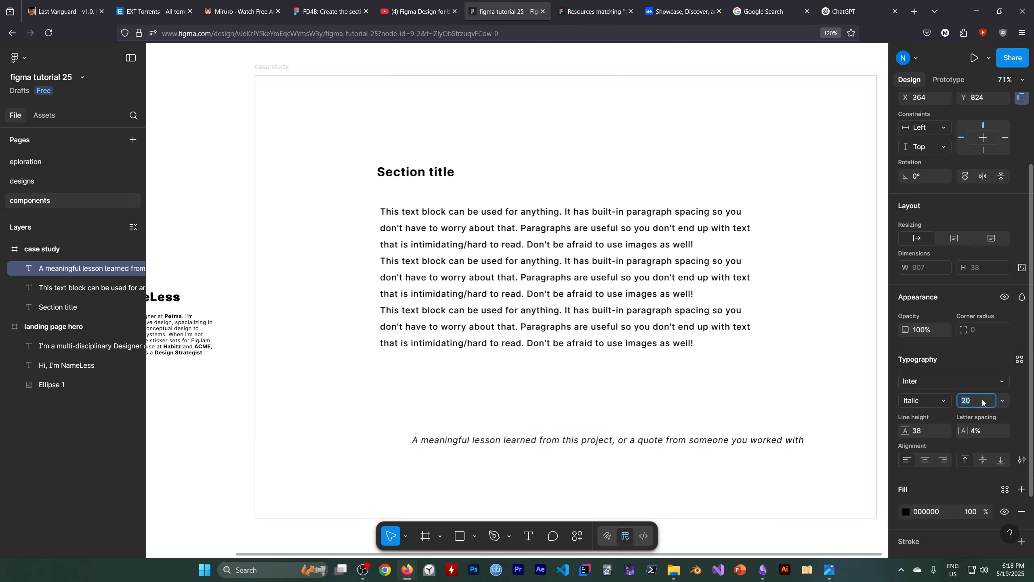
type("22")
key("Return")
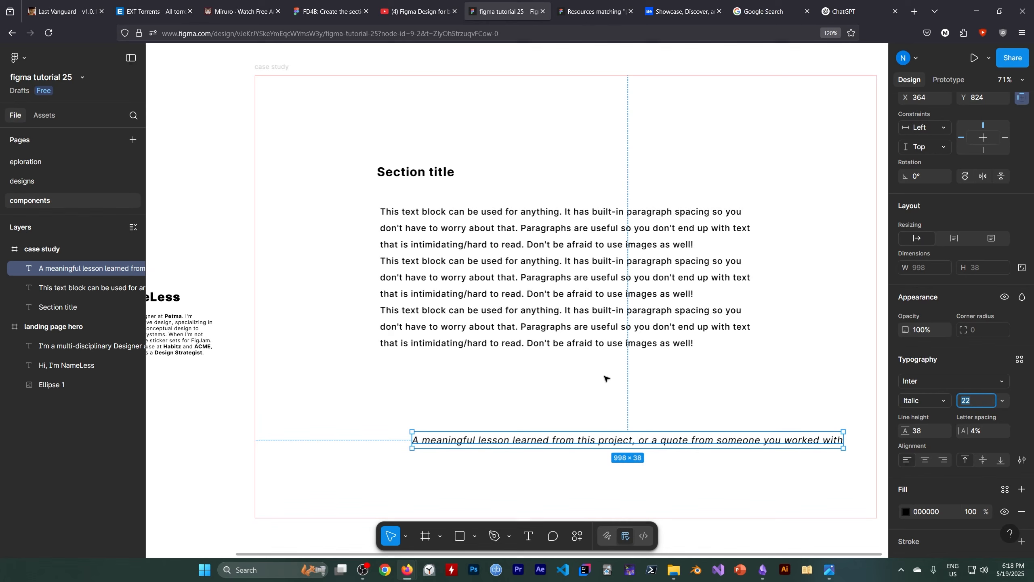
Step: Browse the font list while keeping Inter, try the Bold style on the quote text, and set it to Bold Italic
left_click(927, 382)
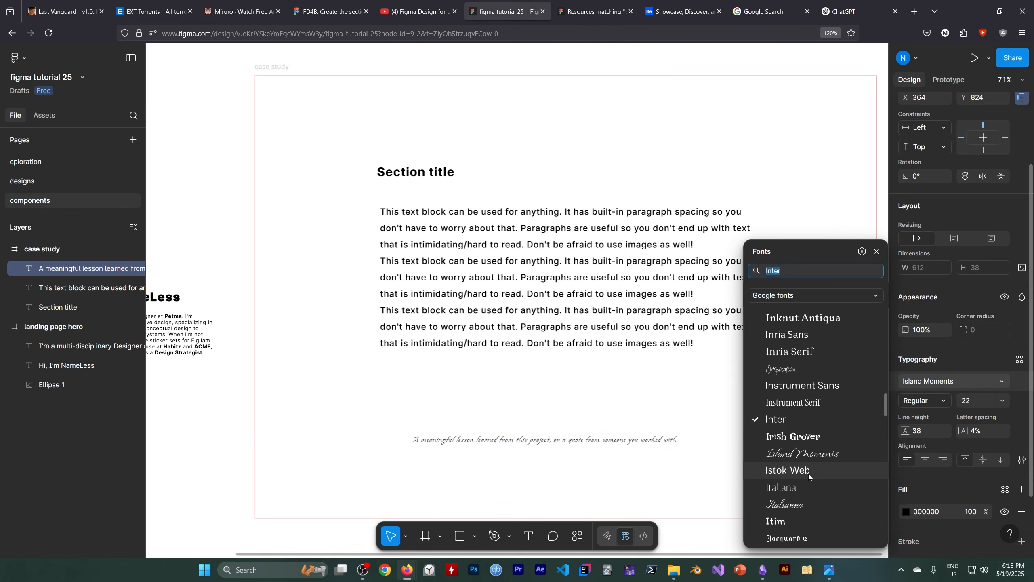
left_click(939, 401)
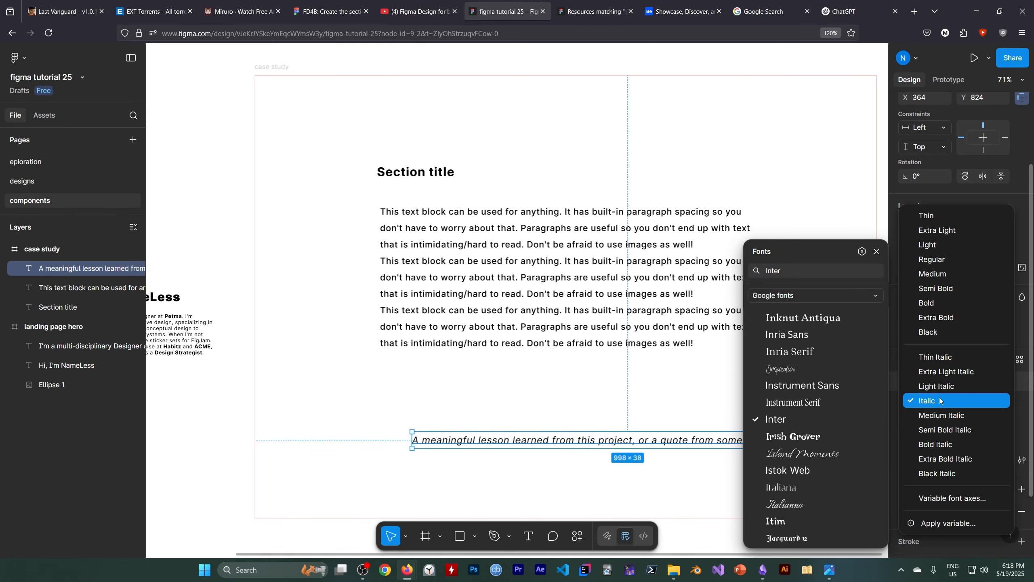
left_click(932, 300)
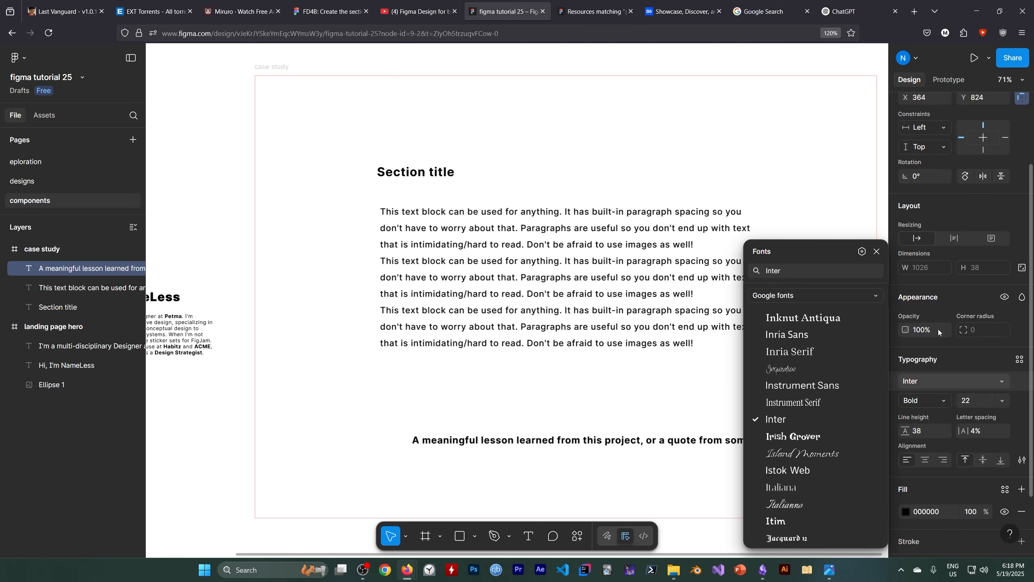
left_click(931, 400)
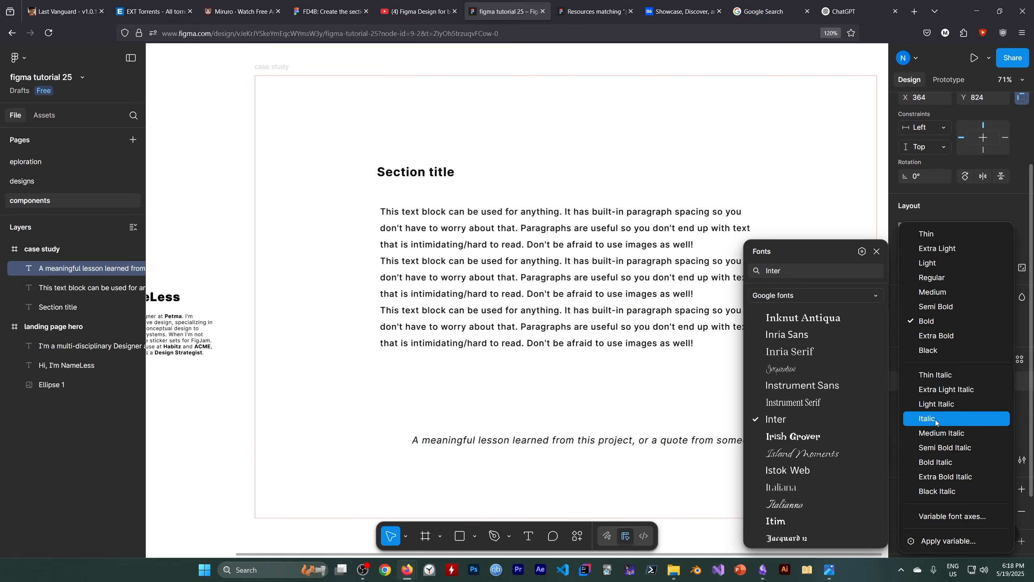
left_click(933, 462)
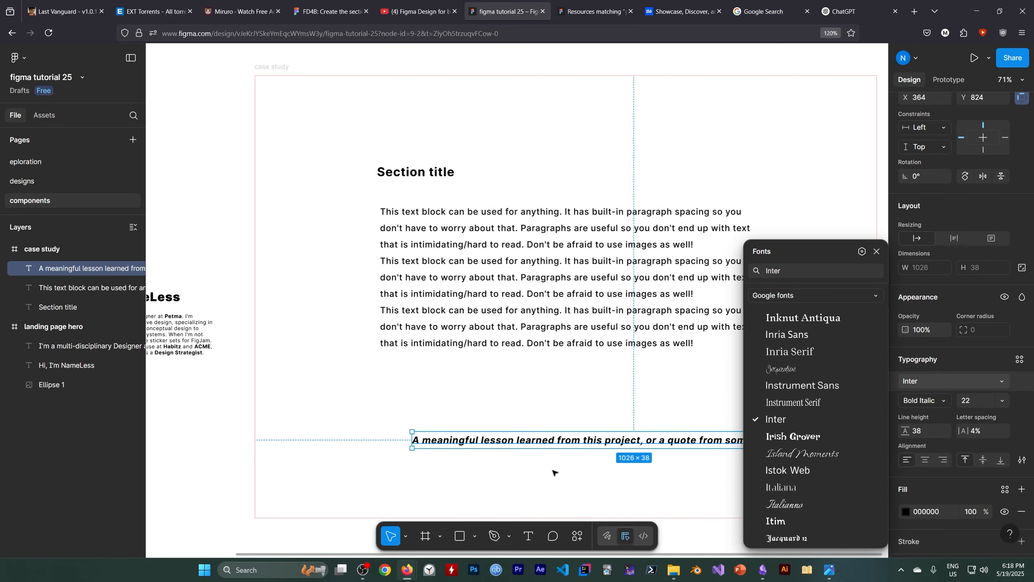
Step: Move the quote text beneath the paragraph to about X 241, Y 813 and deselect it
left_click(550, 455)
left_click(547, 441)
left_click_drag(547, 441, 497, 445)
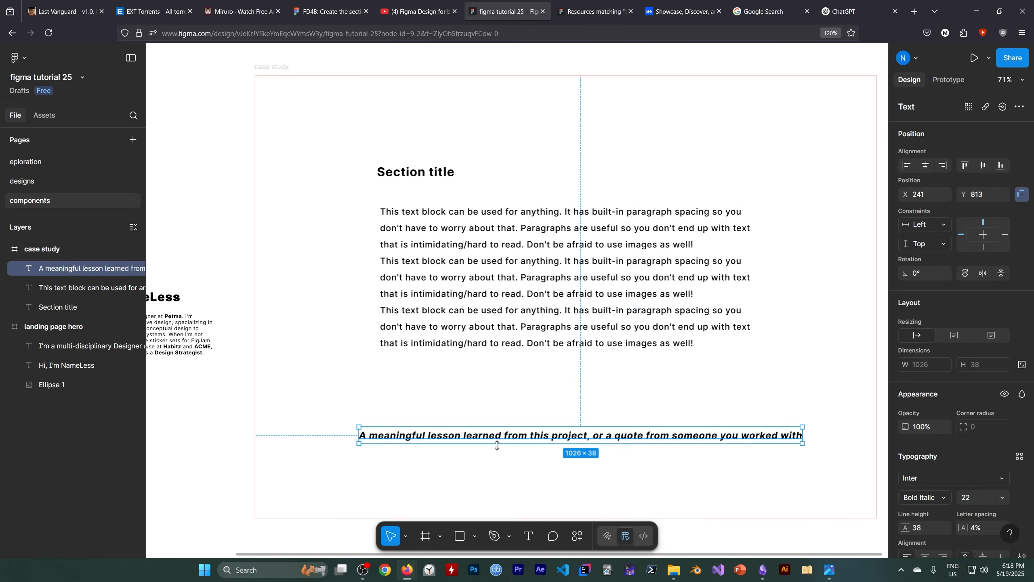
left_click(536, 478)
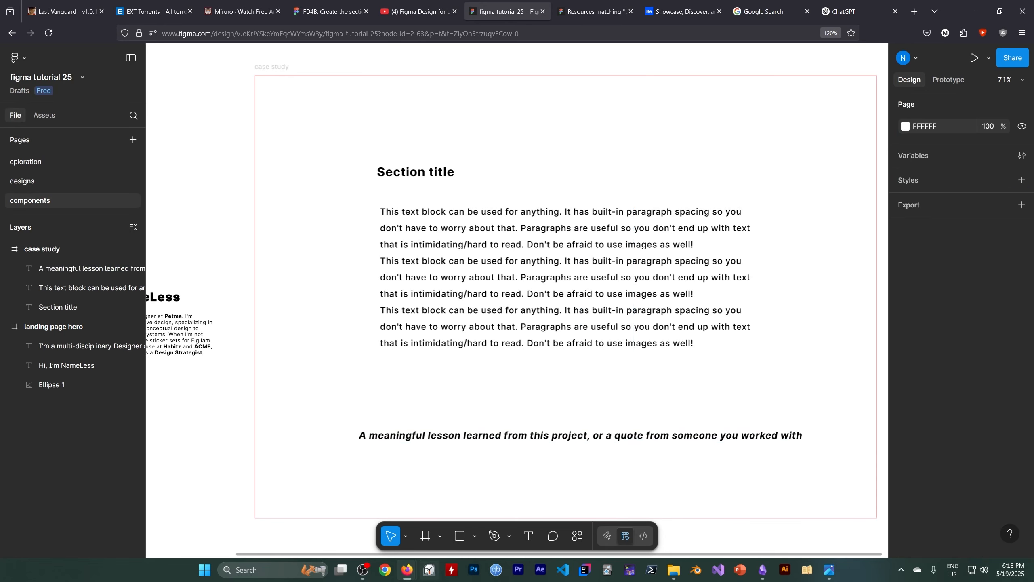
Step: Read the quote block instructions in the Figma Learn lesson, including font size, style, width and alignment
left_click(320, 16)
scroll(282, 414, "down", 10)
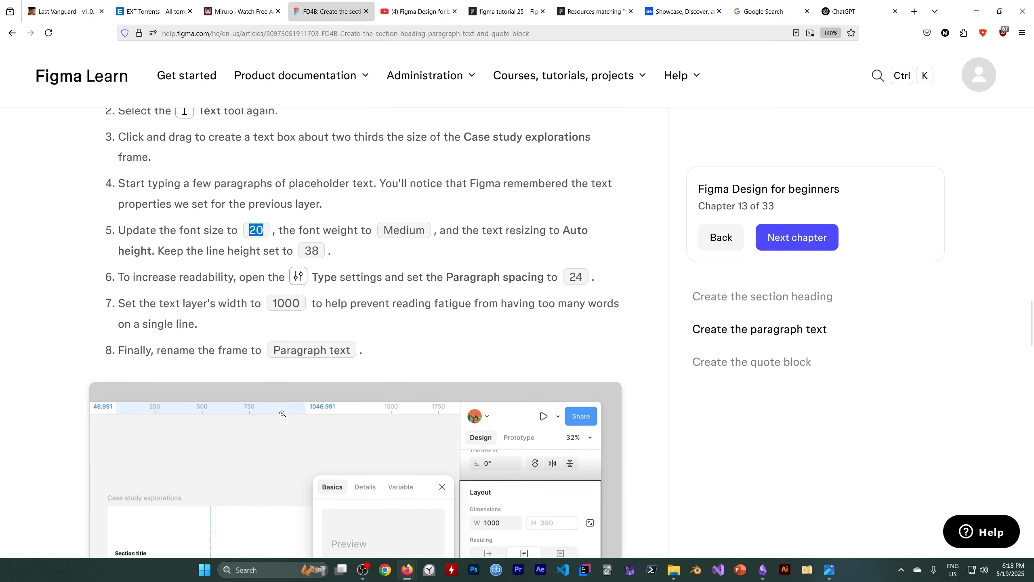
scroll(329, 383, "down", 20)
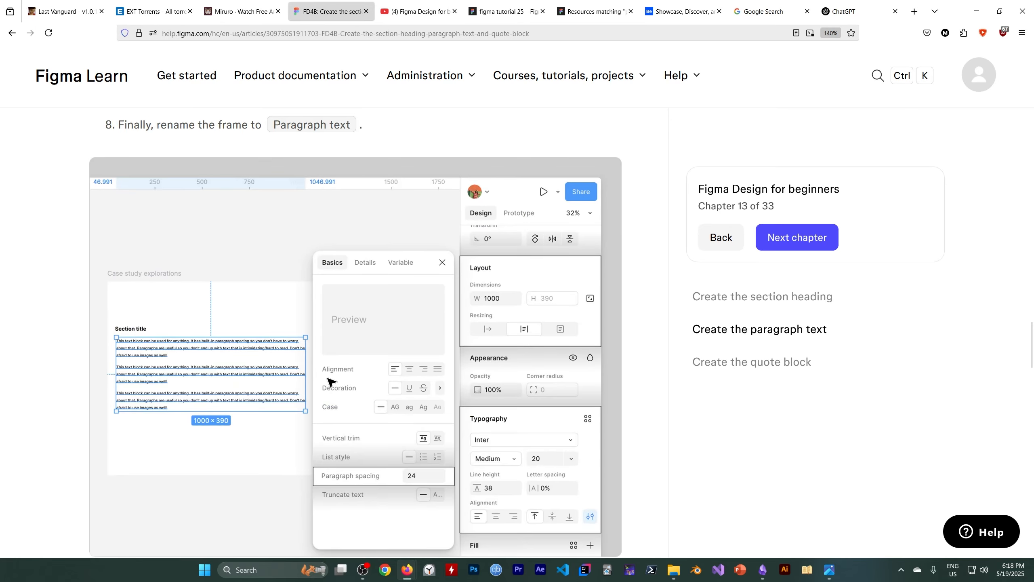
scroll(330, 383, "down", 6)
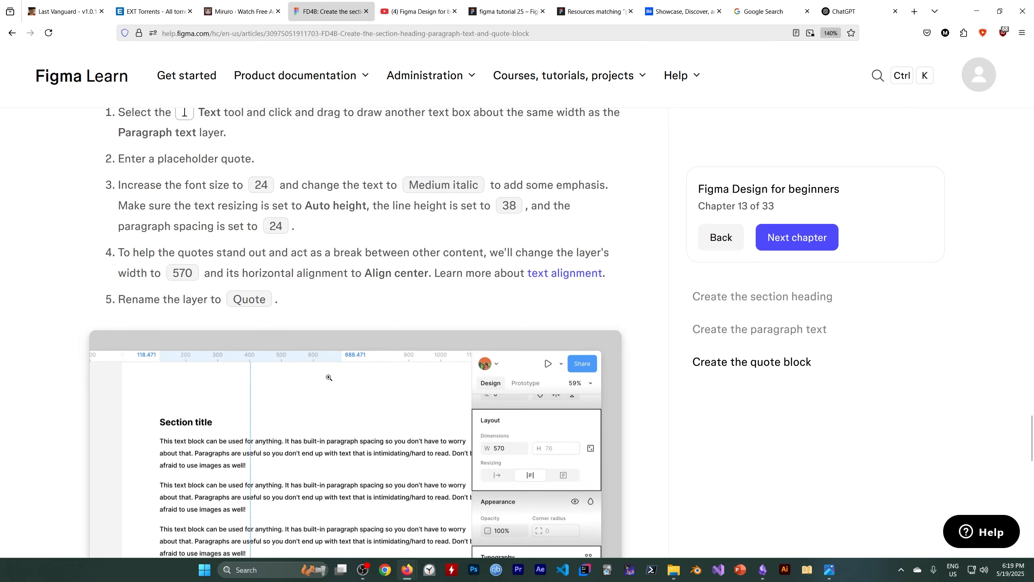
scroll(282, 385, "up", 8)
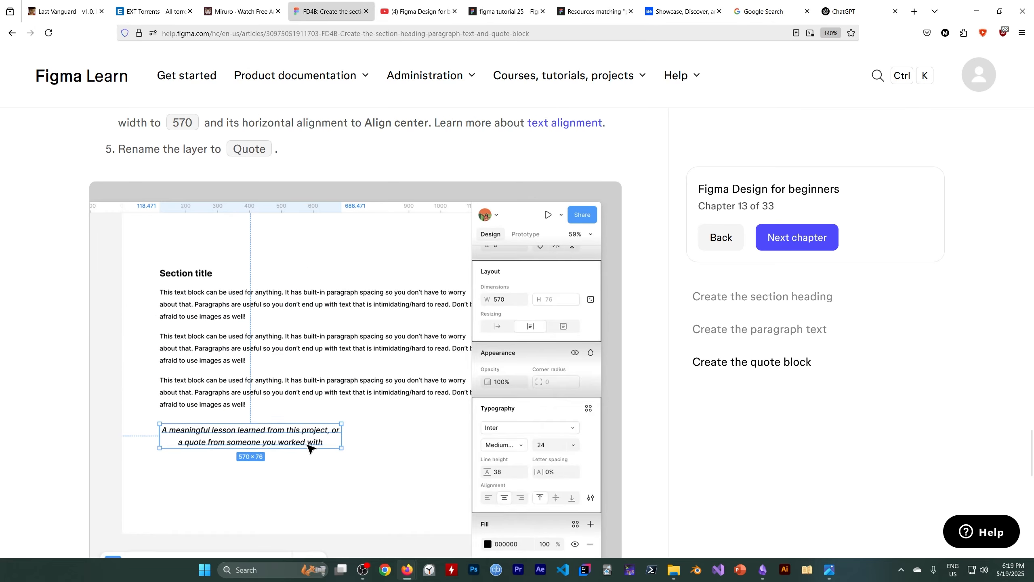
scroll(312, 448, "down", 5)
scroll(332, 443, "down", 5)
scroll(343, 432, "up", 10)
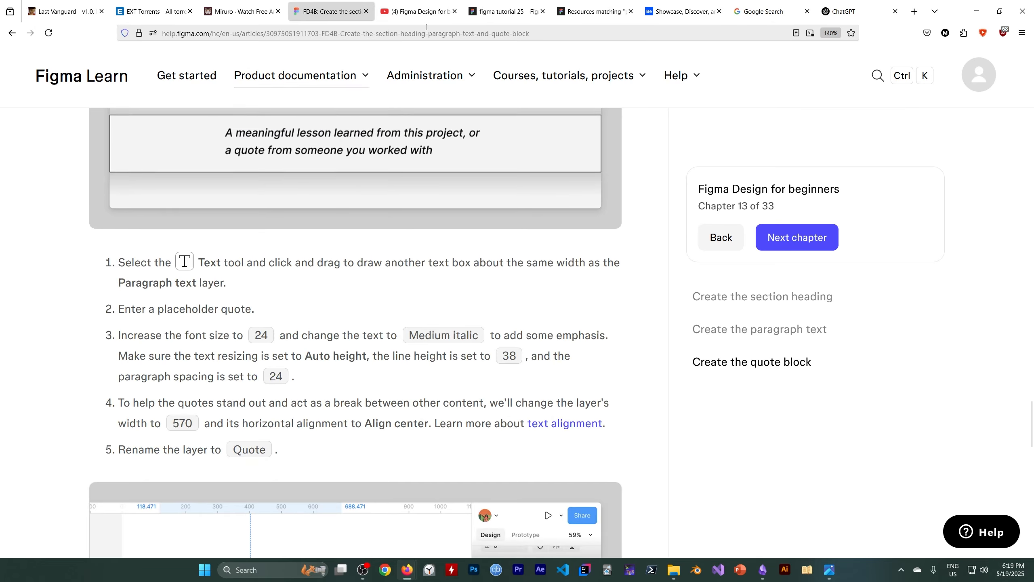
Step: Switch to the figma tutorial 25 design file, set the quote text's opacity to 50% and deselect it
left_click(501, 16)
scroll(468, 354, "down", 1)
left_click(468, 414)
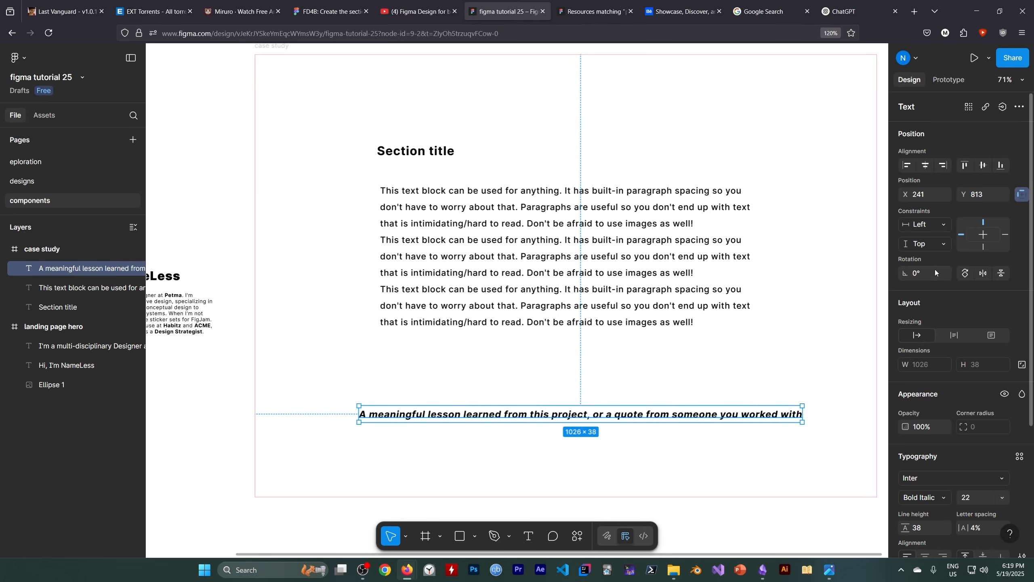
left_click(930, 364)
key("5")
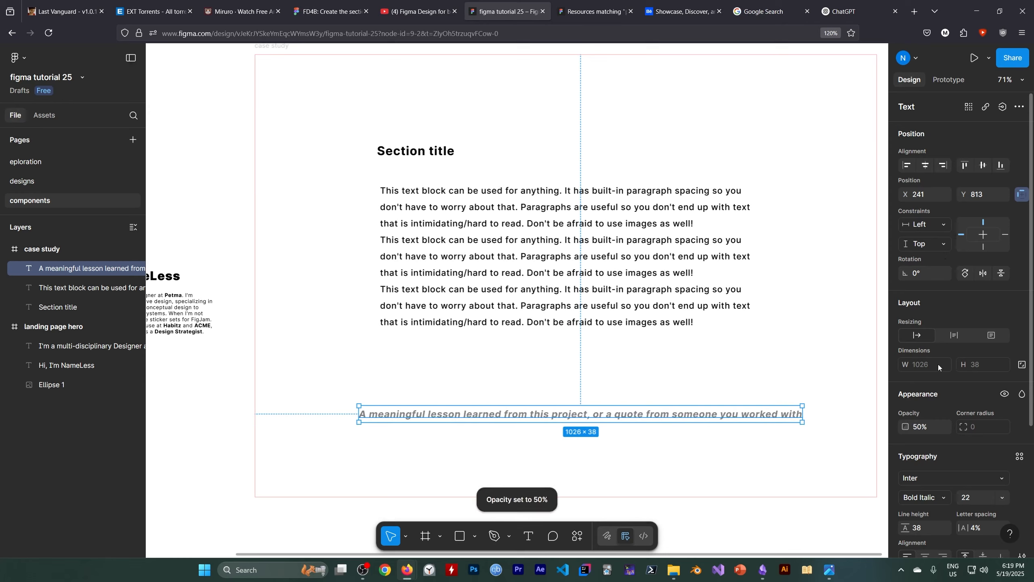
left_click(463, 448)
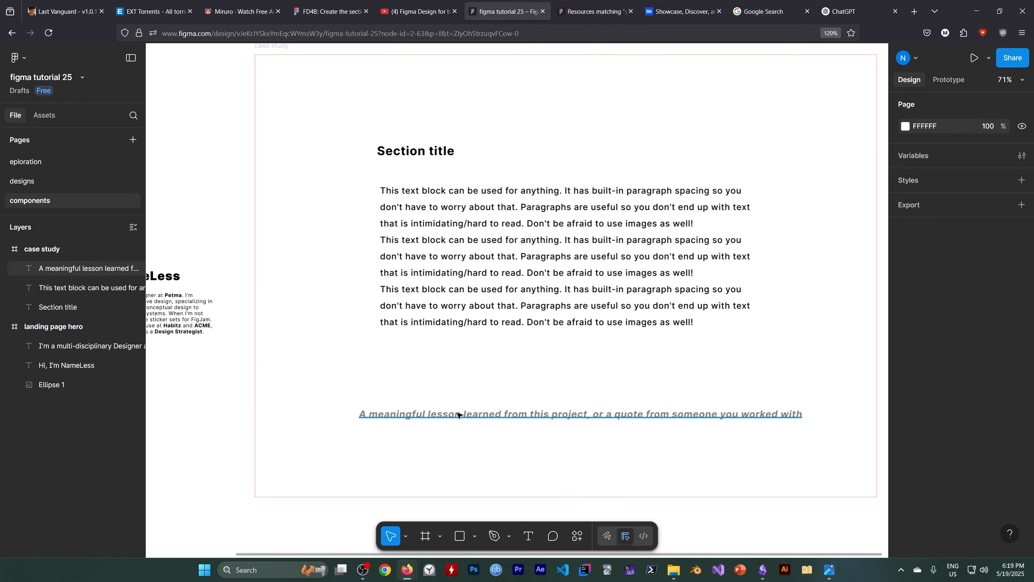
Step: Lock the quote text's aspect ratio, set its width to 570 and deselect it
left_click(458, 415)
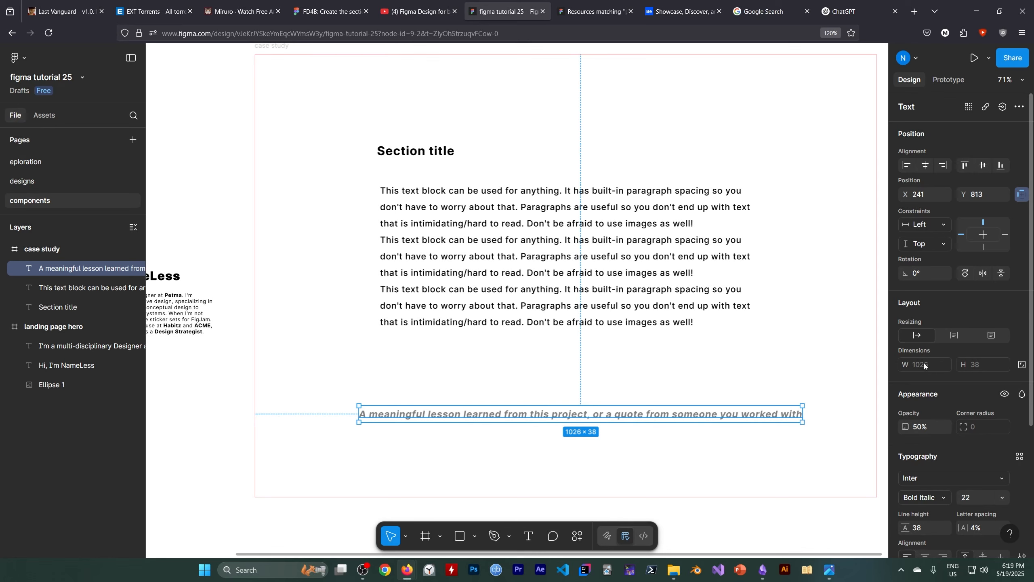
left_click(700, 461)
left_click(614, 416)
left_click(1022, 365)
left_click(945, 366)
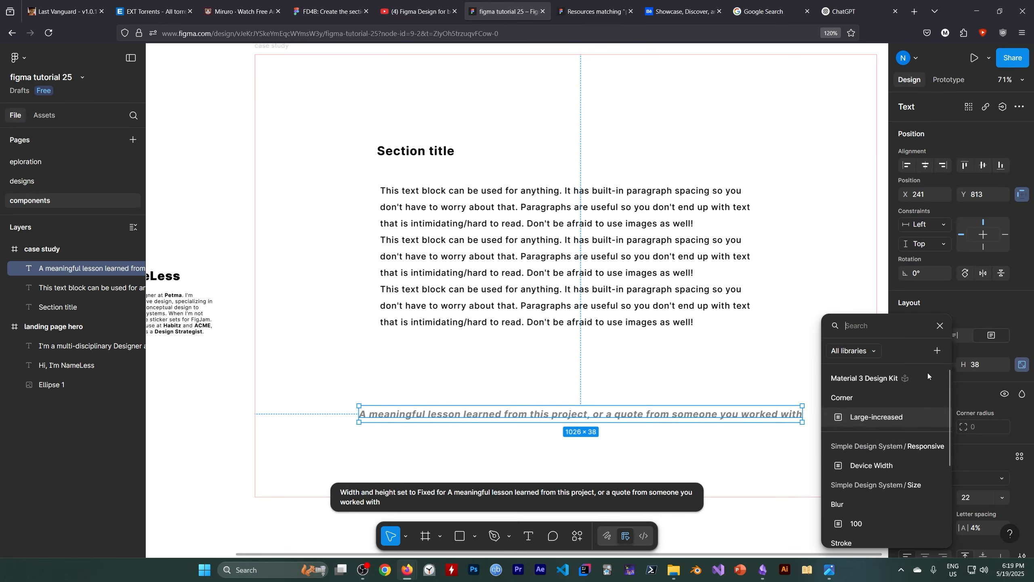
left_click(982, 379)
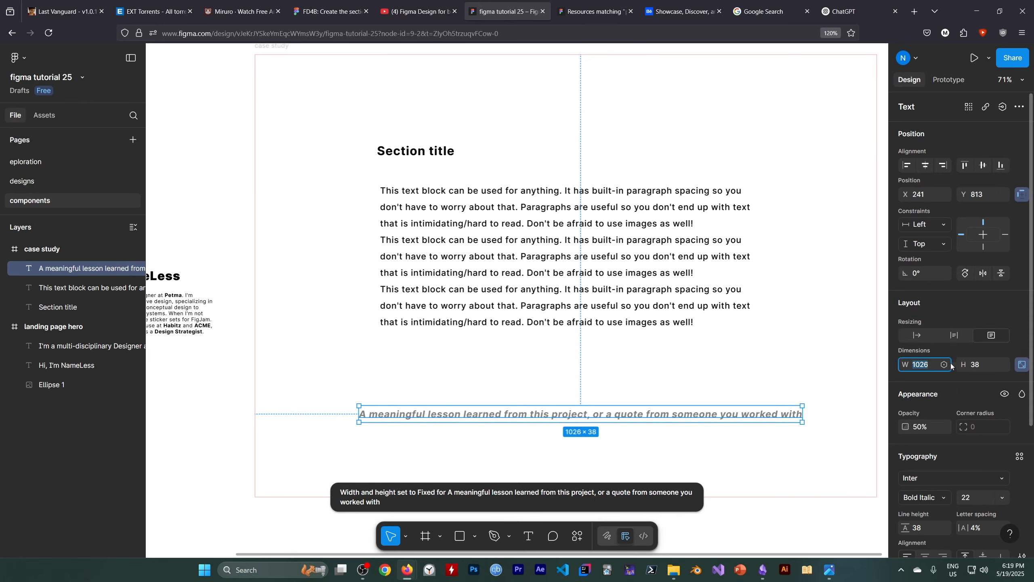
type("570")
key("Return")
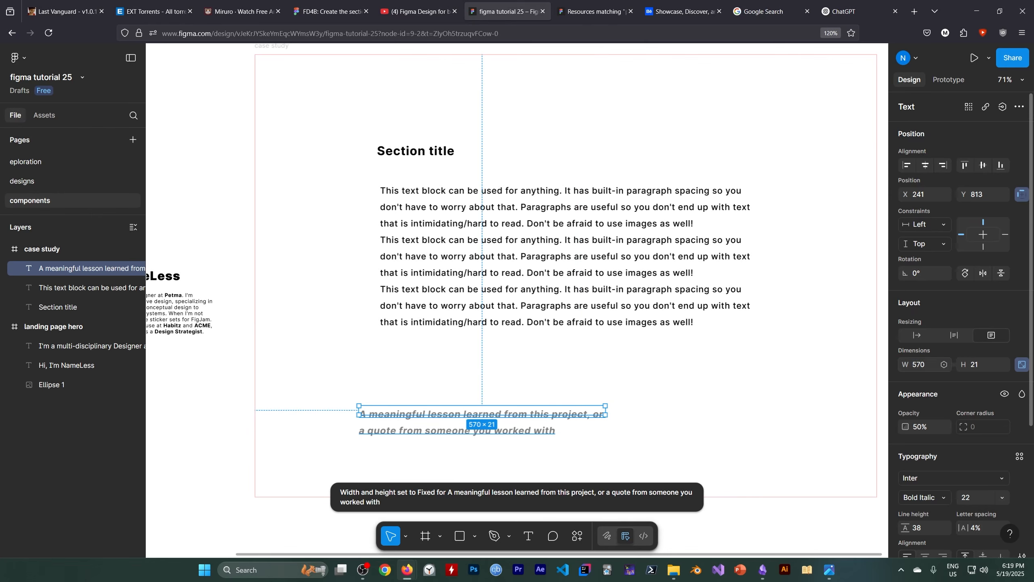
left_click(752, 432)
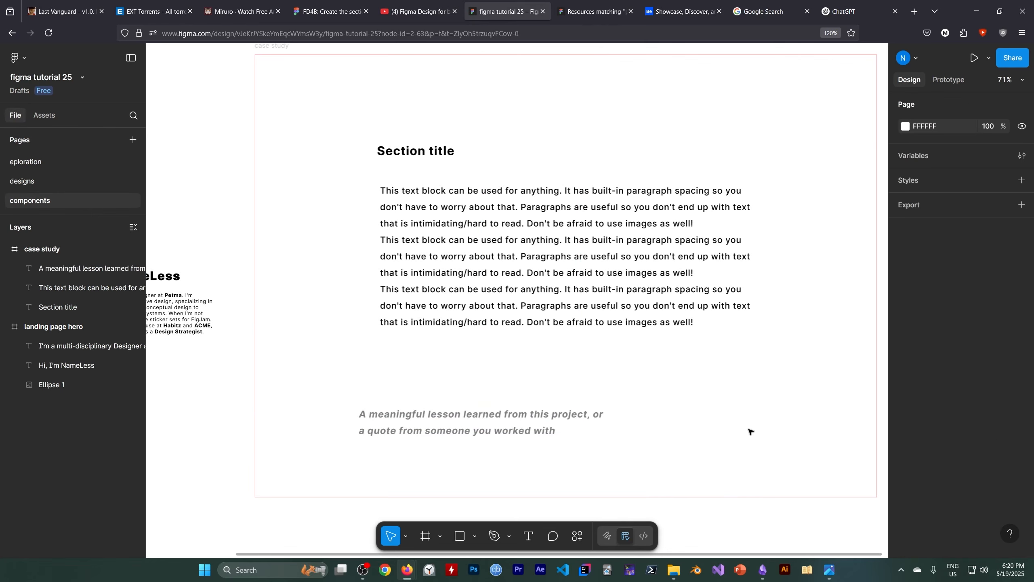
Step: Set the font style of the quote text in the case study frame to Medium Italic
left_click(510, 430)
left_click(953, 336)
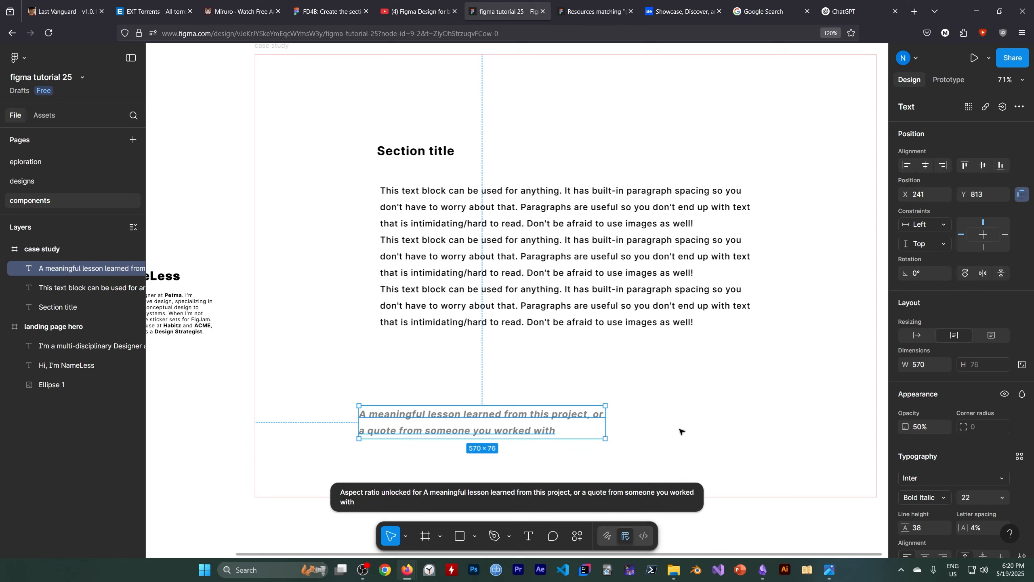
scroll(955, 402, "down", 3)
left_click(934, 401)
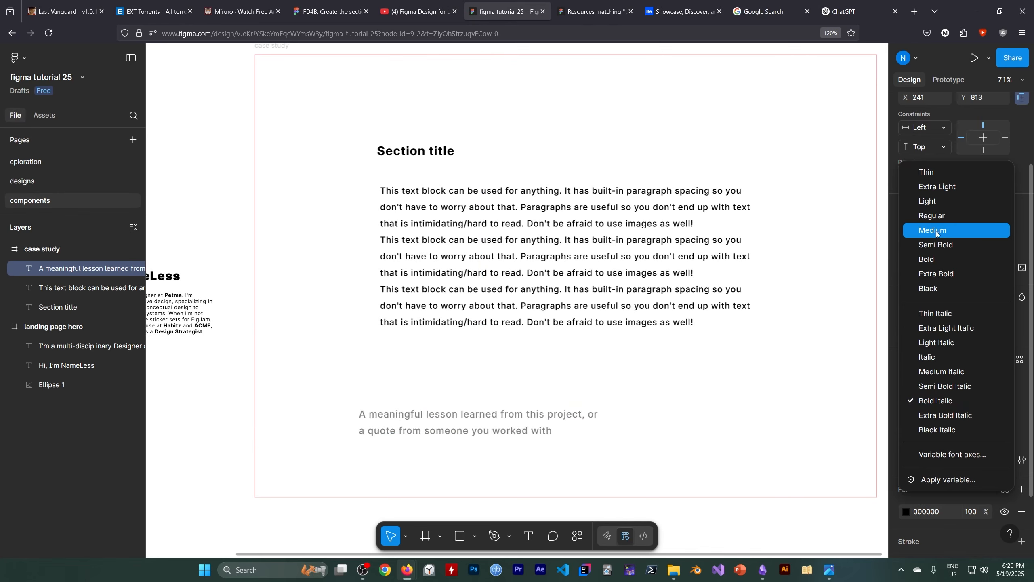
left_click(939, 372)
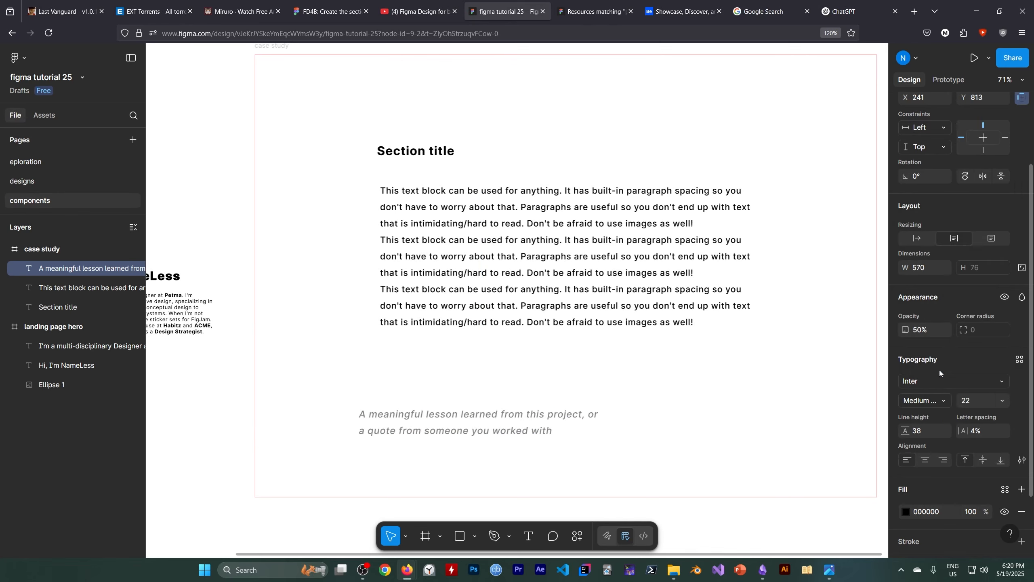
left_click(362, 569)
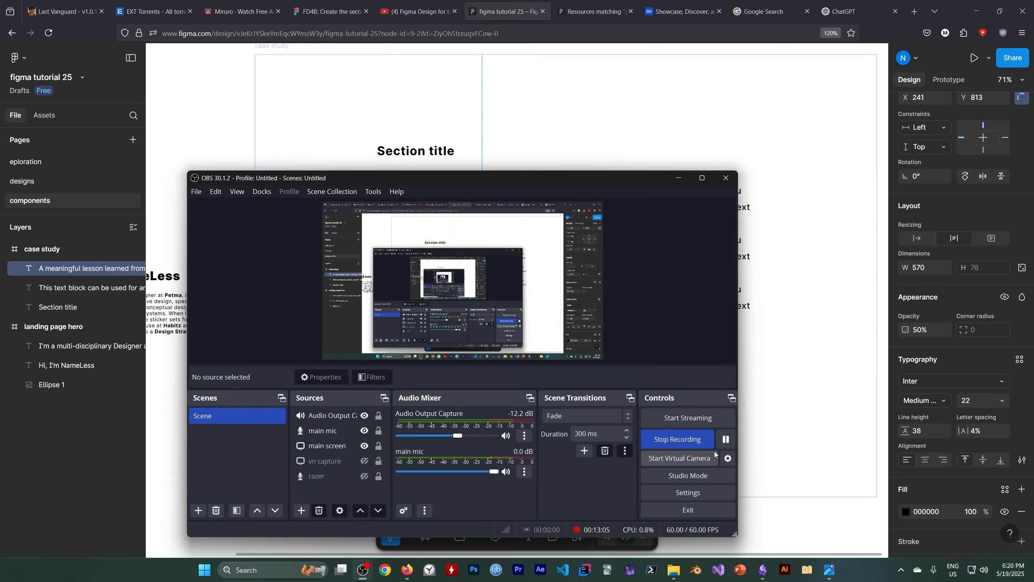
left_click(678, 180)
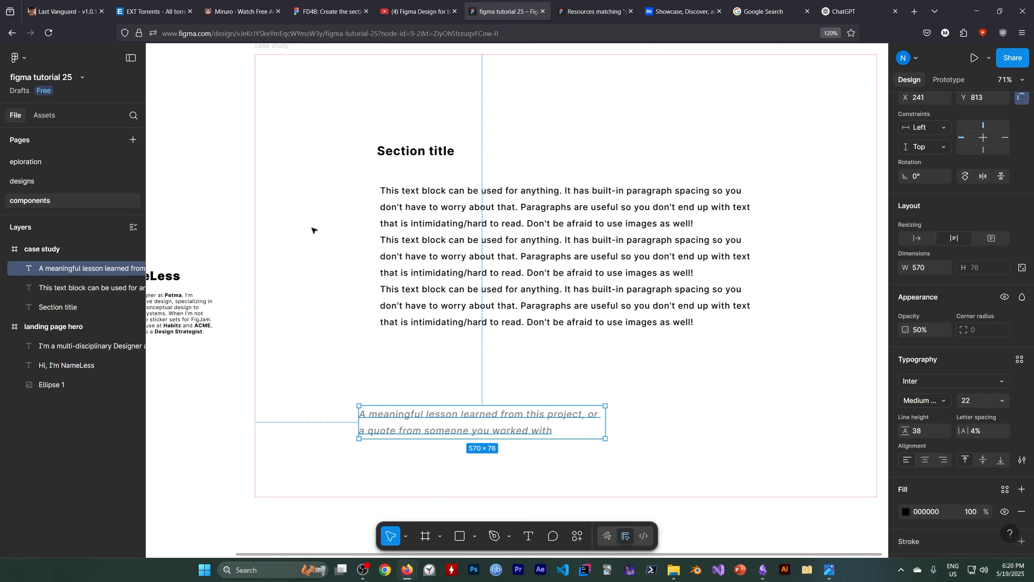
Step: Move the quote text up beneath the paragraph, aligning its left edge with the section title at about X 283, Y 692
left_click_drag(422, 419, 437, 367)
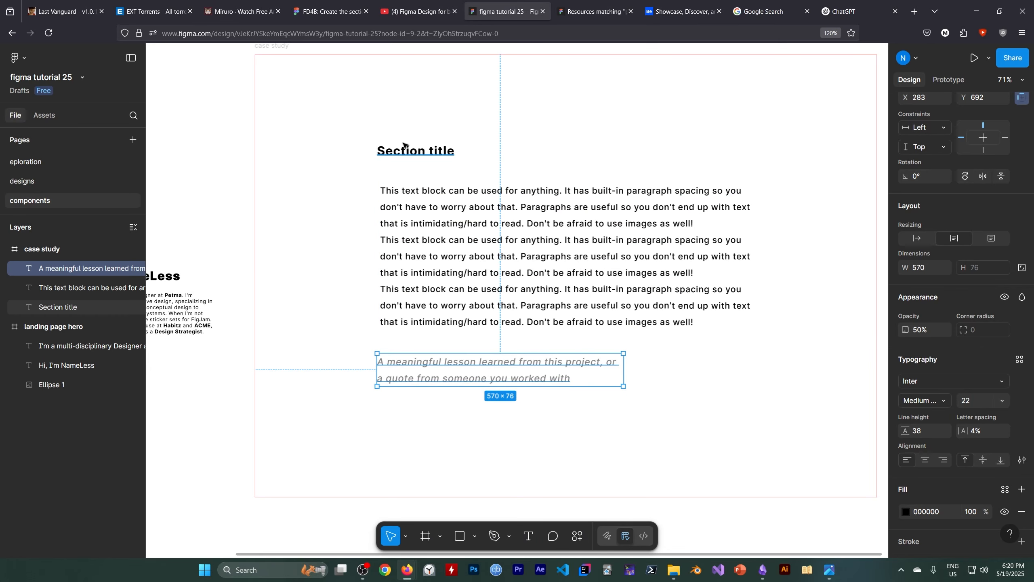
Step: Rename the section title's text layer to "heading"
left_click(61, 306)
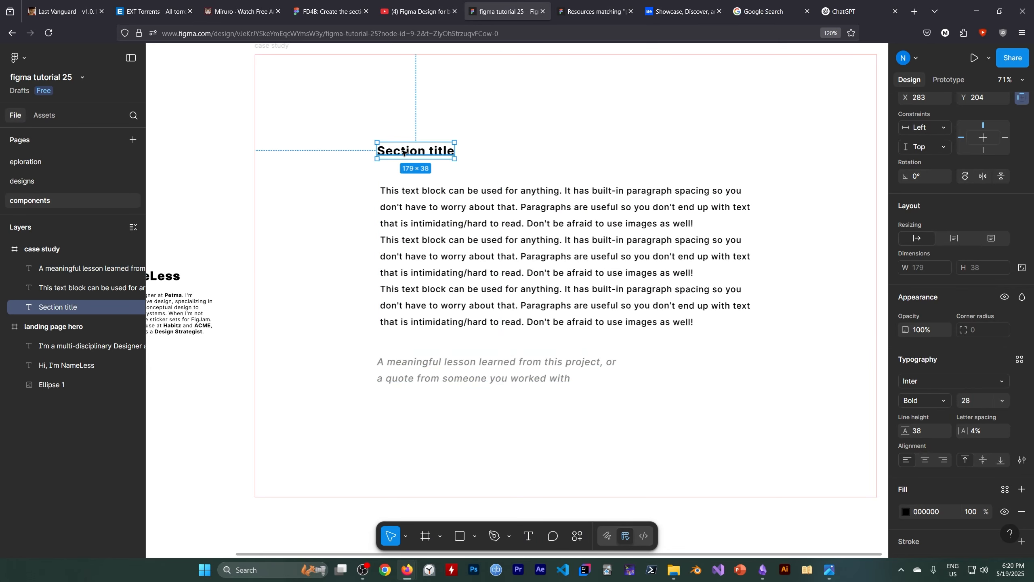
double_click(65, 308)
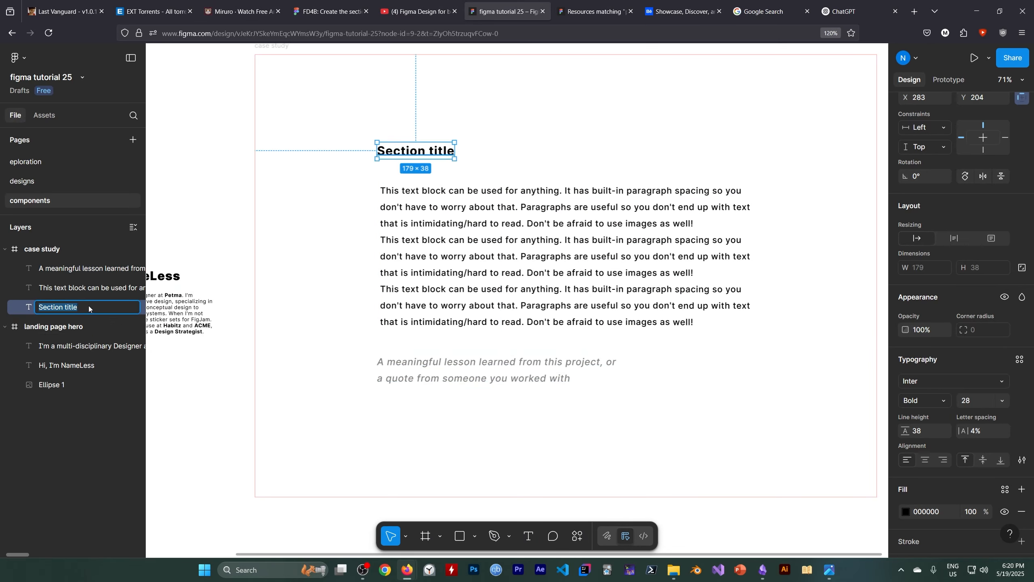
type("heading")
key("Return")
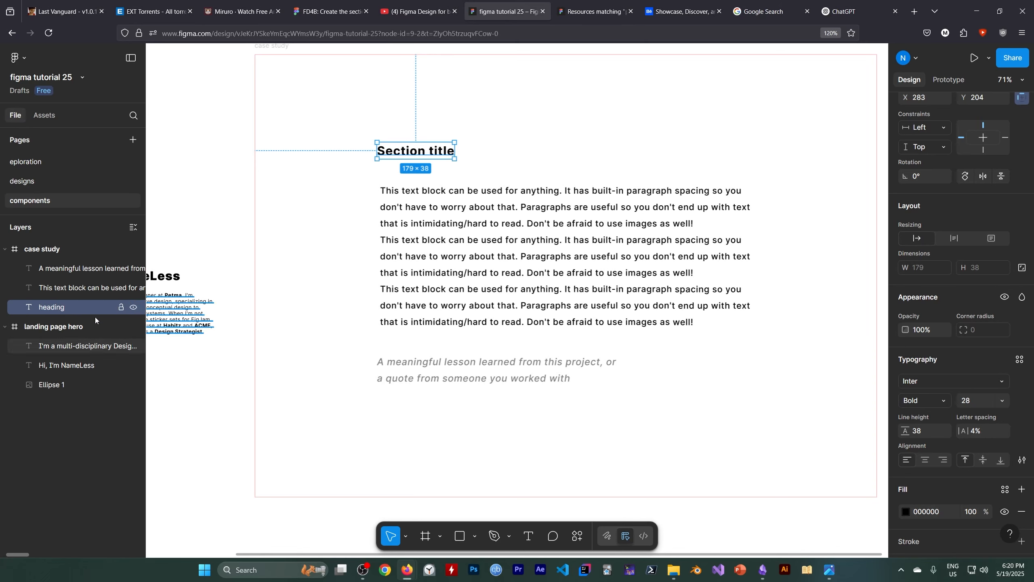
Step: Rename the long body text layer in the case study frame to "paragraph"
left_click(68, 287)
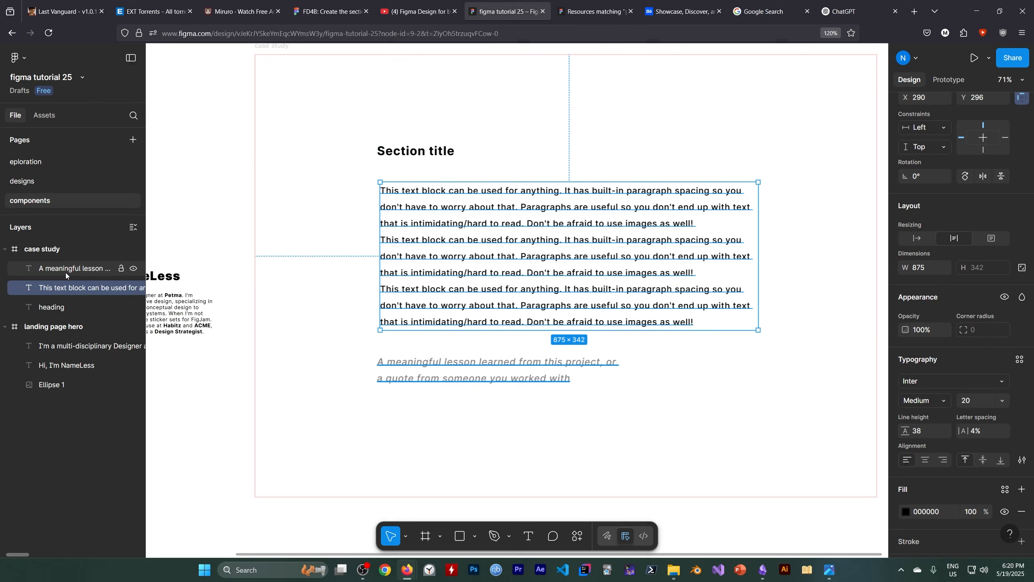
double_click(63, 289)
type("paragraph")
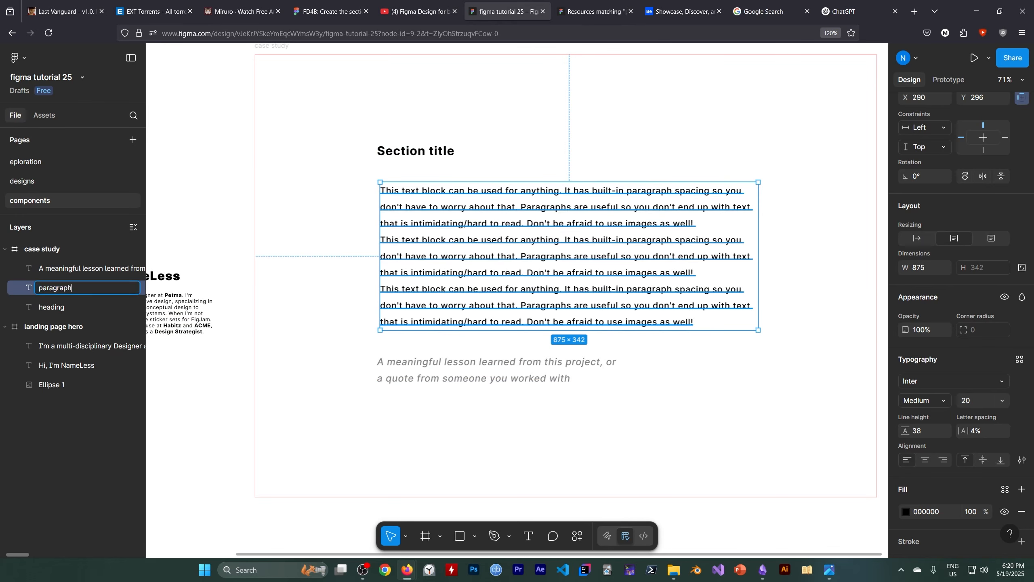
key("Return")
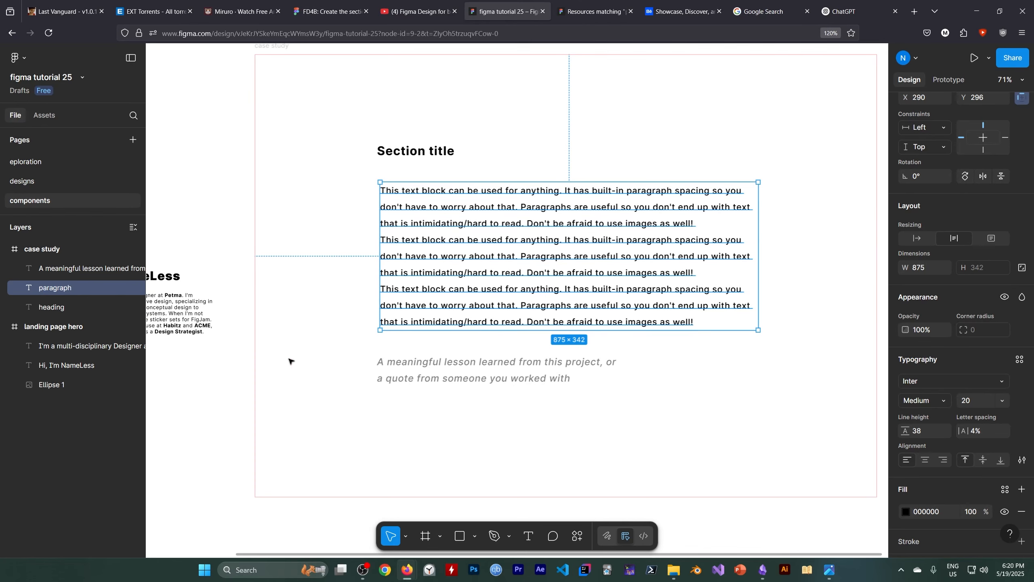
Step: Rename the "A meaningful lesson learned" text layer to "quote"
left_click(55, 266)
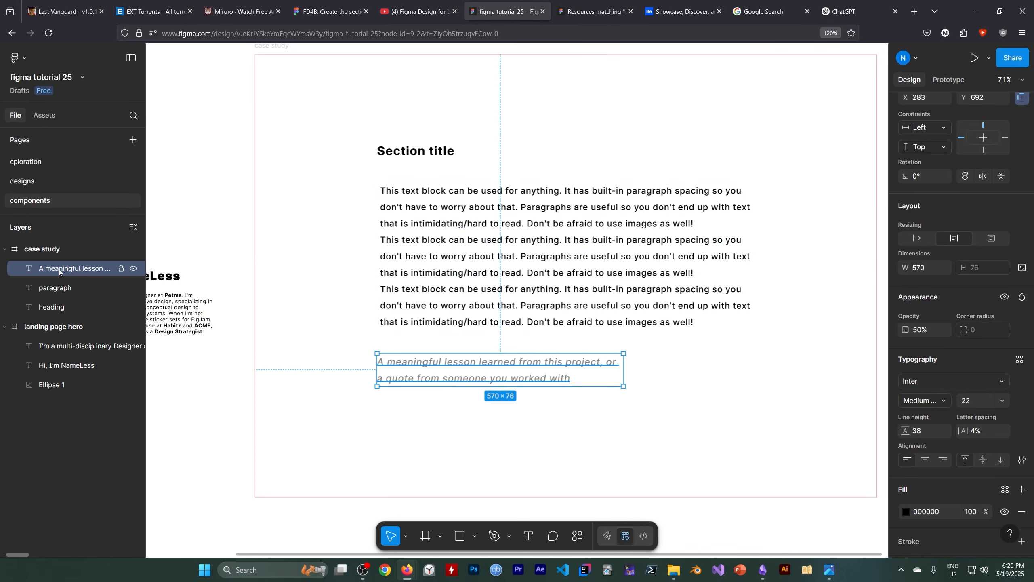
double_click(58, 270)
type("quot")
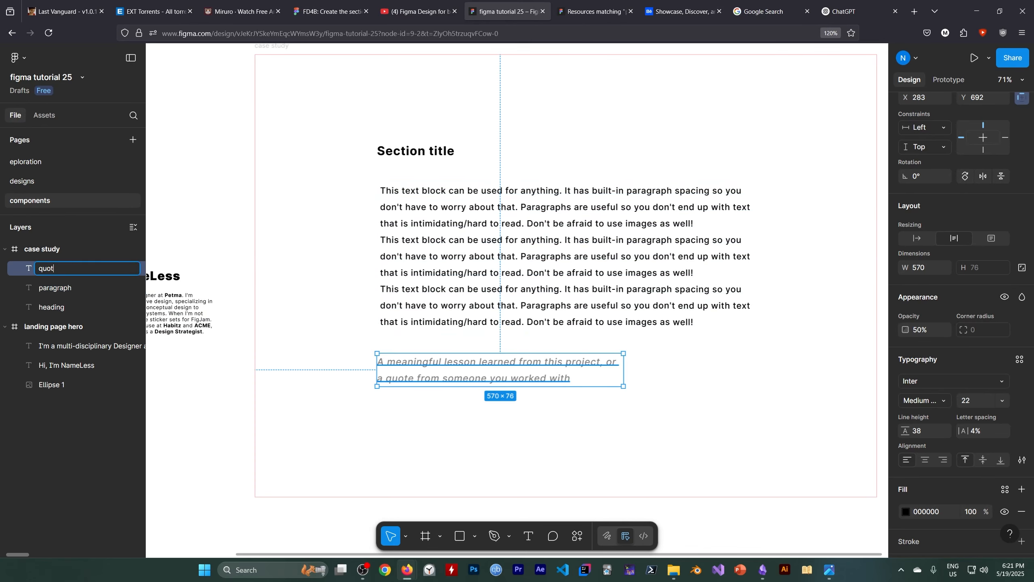
type("e")
key("Return")
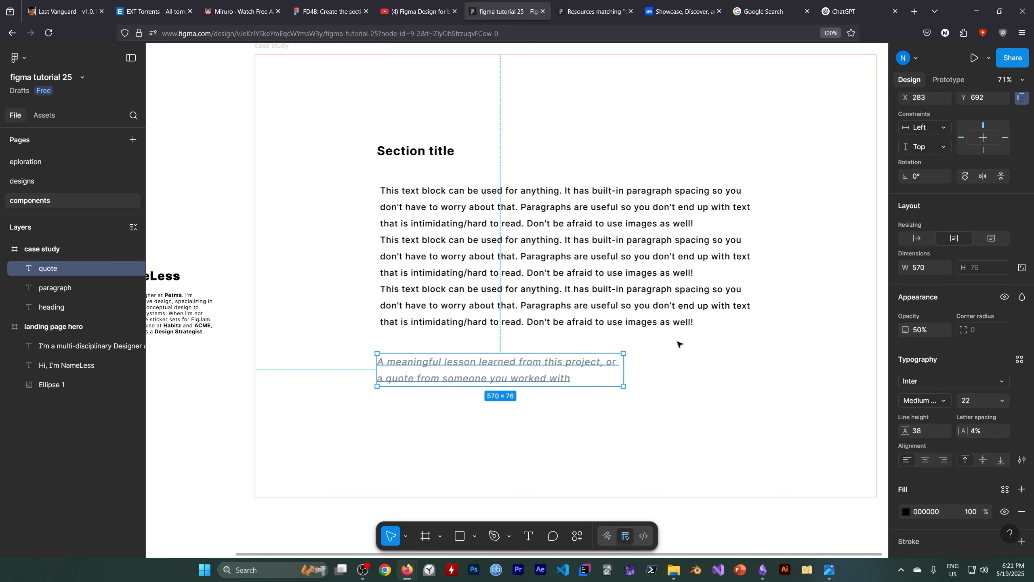
Step: Set the quote text's opacity to 100% and deselect it
scroll(903, 392, "down", 2)
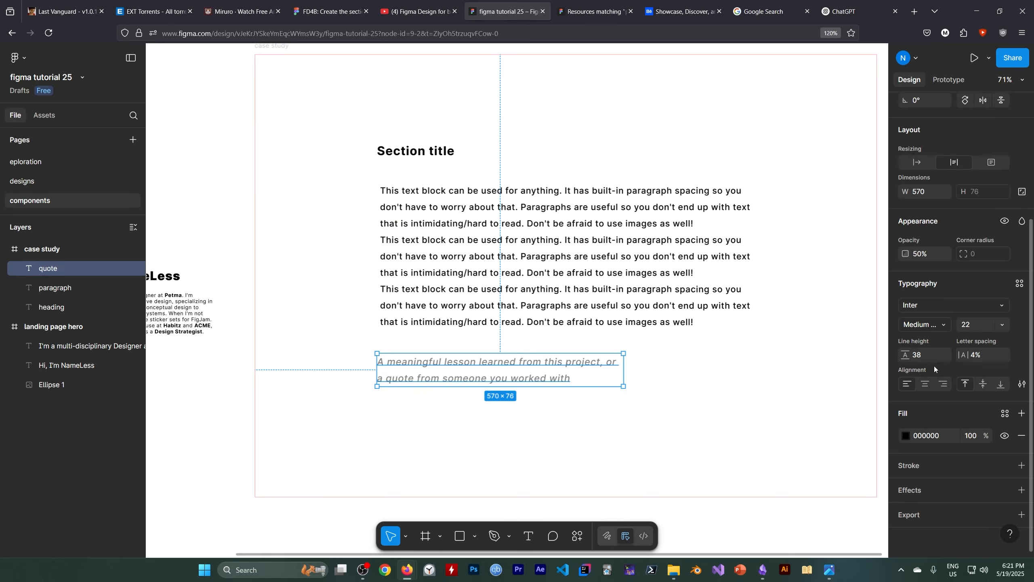
left_click(932, 254)
type("95")
key("Return")
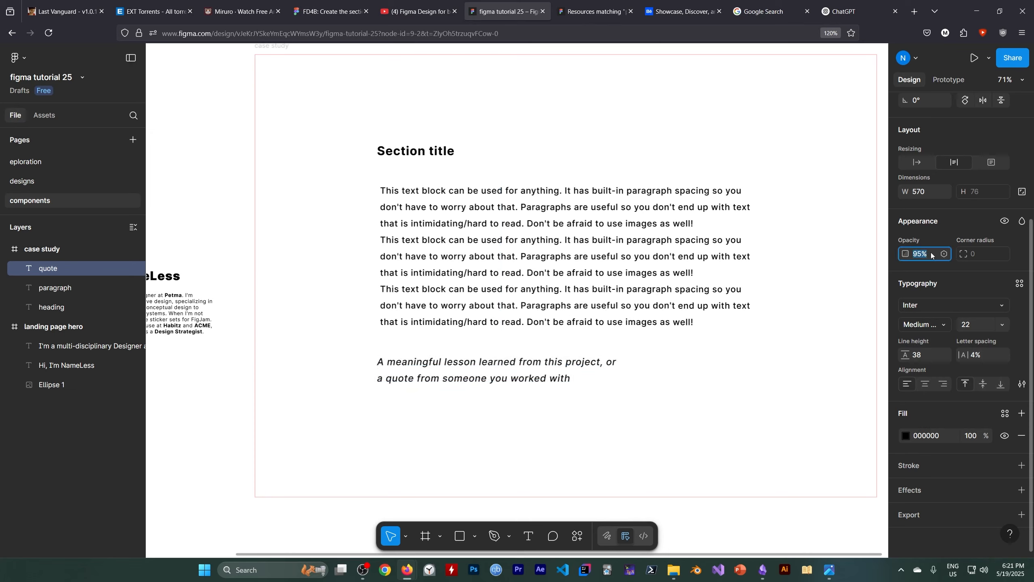
type("100")
key("Return")
left_click(745, 402)
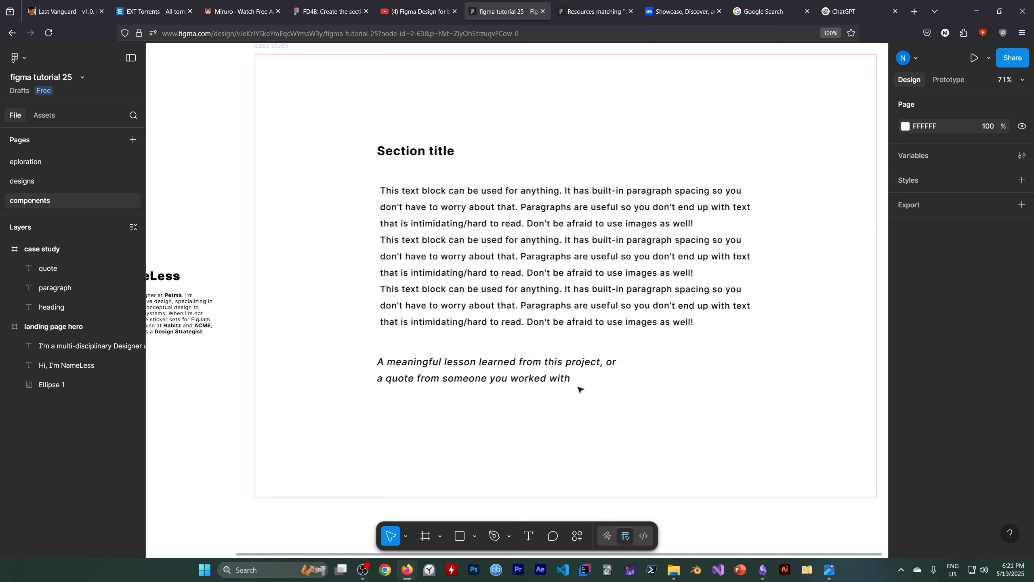
left_click(453, 371)
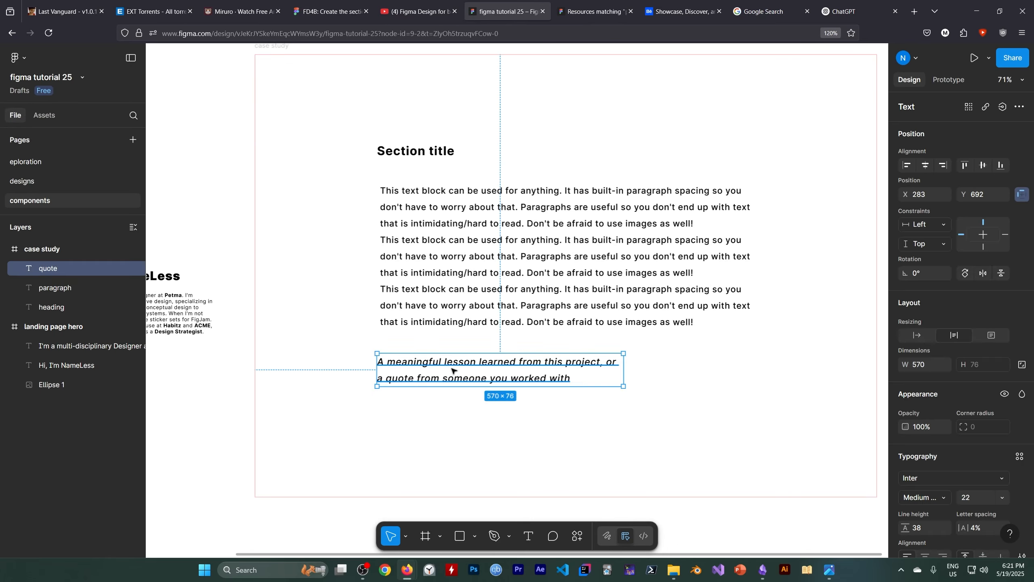
left_click(525, 447)
left_click(362, 569)
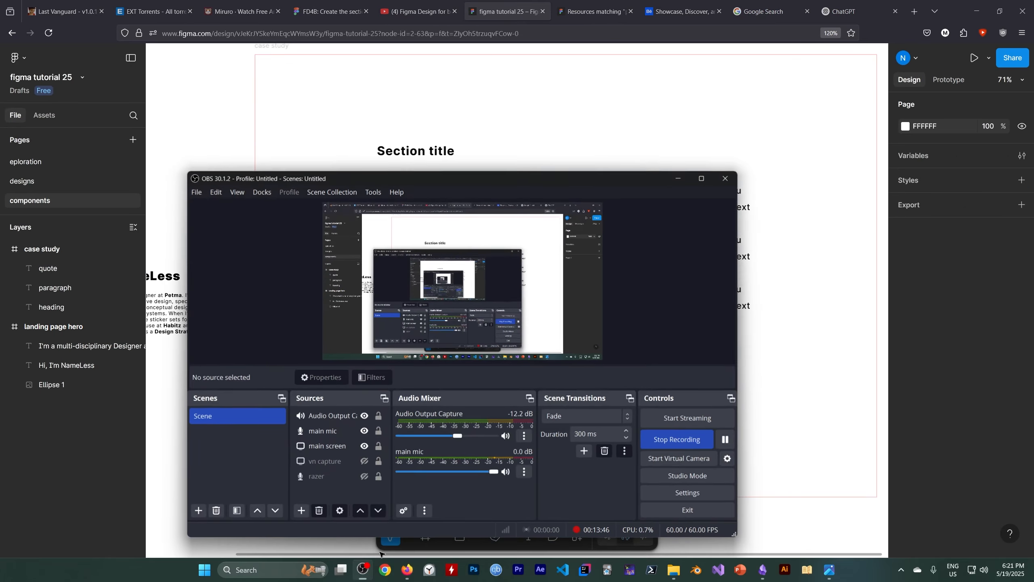
left_click(725, 439)
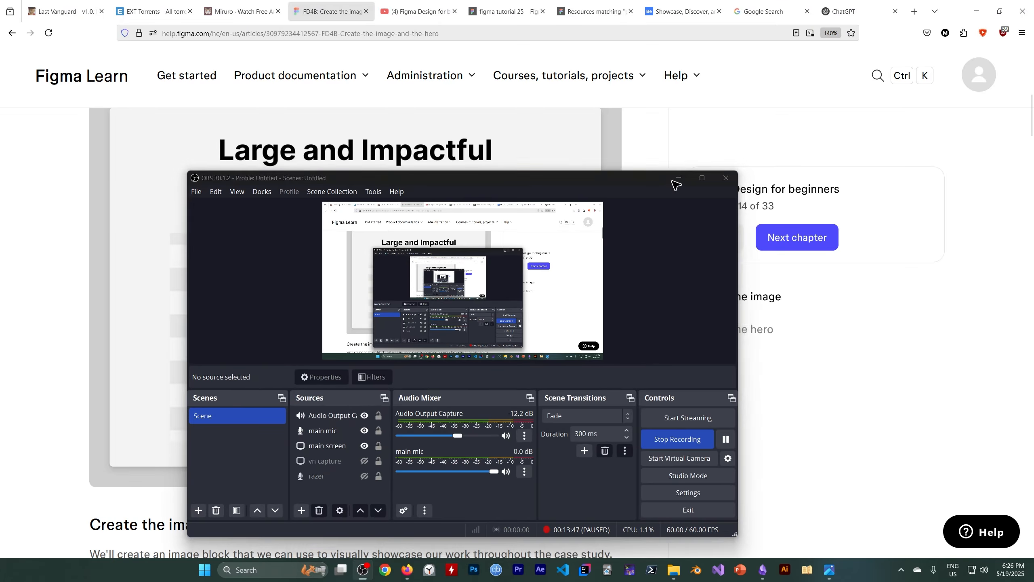
left_click(678, 178)
Step: Look through the Figma Learn article's sections on creating the image and the hero, examining the hero layout
scroll(387, 423, "down", 10)
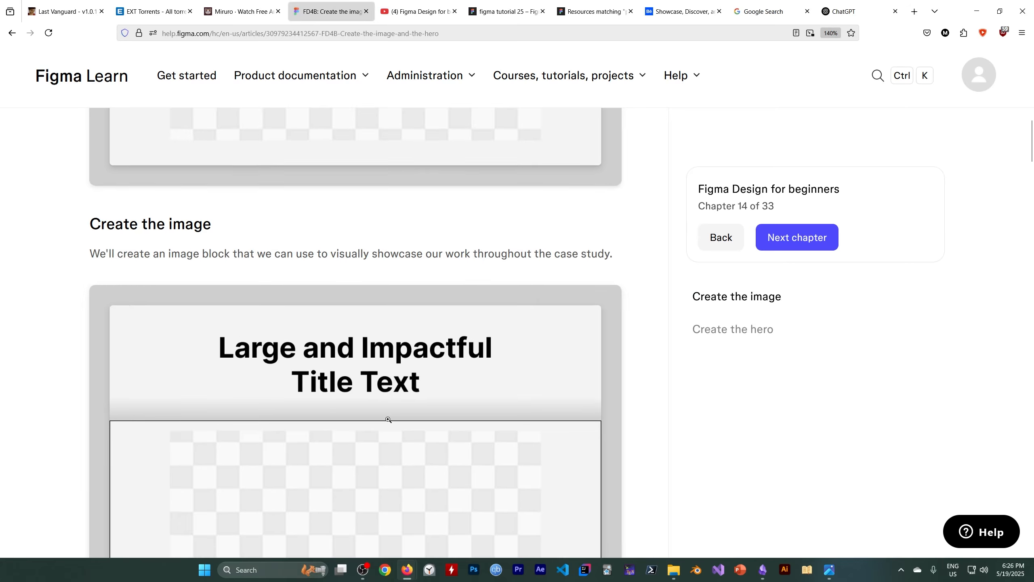
scroll(292, 447, "down", 15)
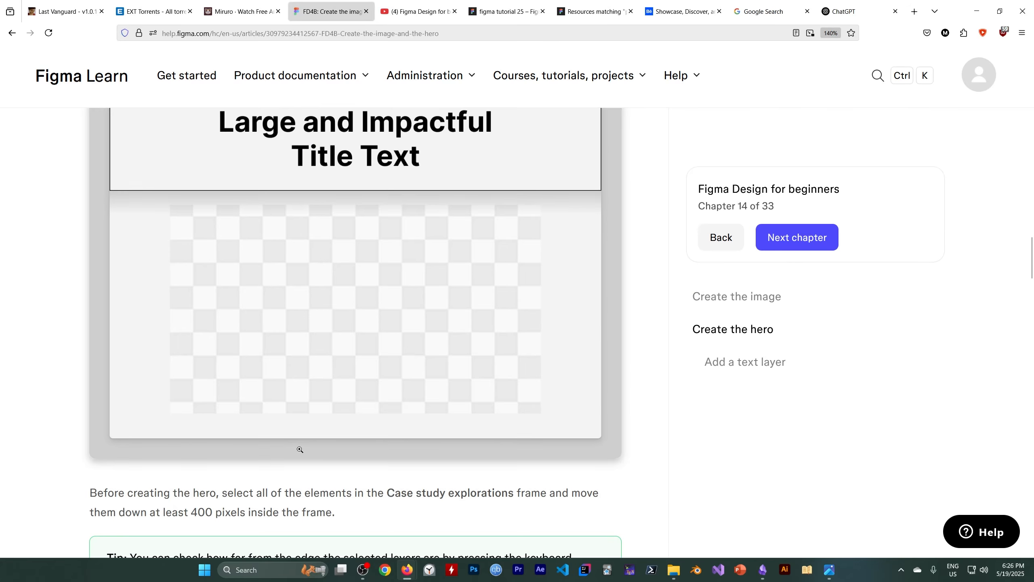
scroll(301, 445, "up", 4)
scroll(314, 392, "down", 2)
scroll(314, 393, "down", 1)
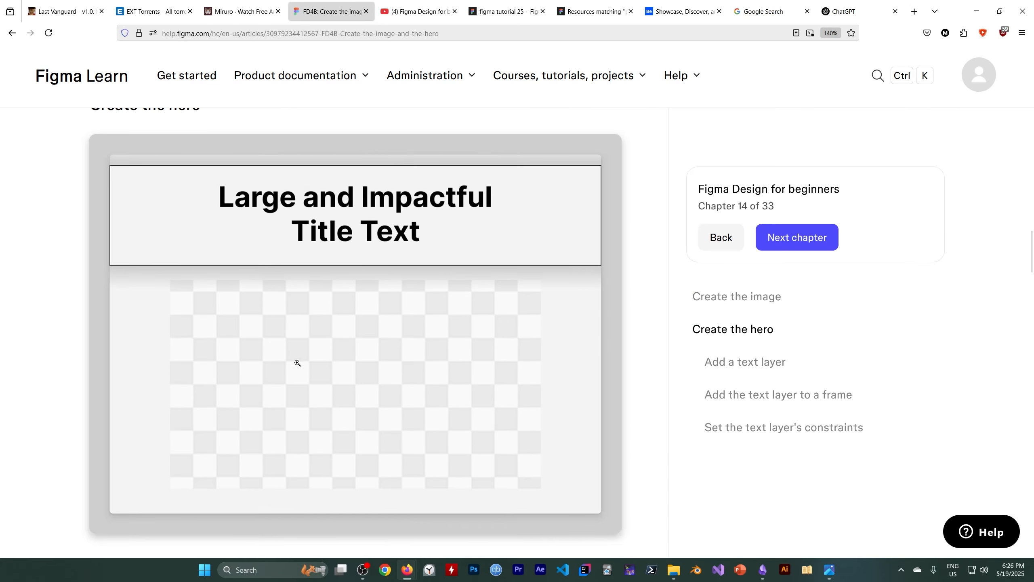
Step: In the Figma design file, add a text layer reading "Large and Impactful title text" above the section title in the case study frame
left_click(495, 12)
left_click(473, 415)
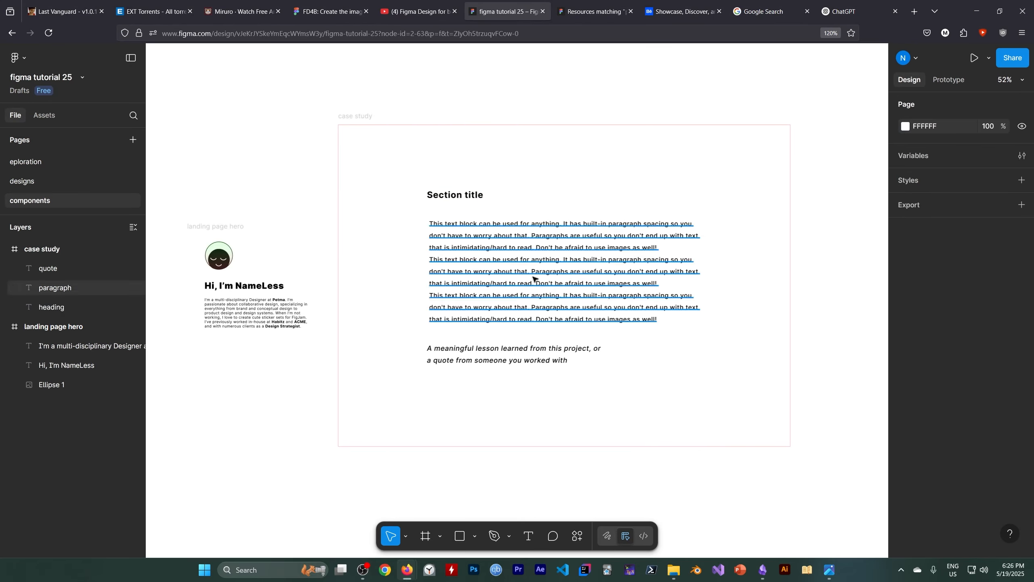
key("t")
left_click(439, 151)
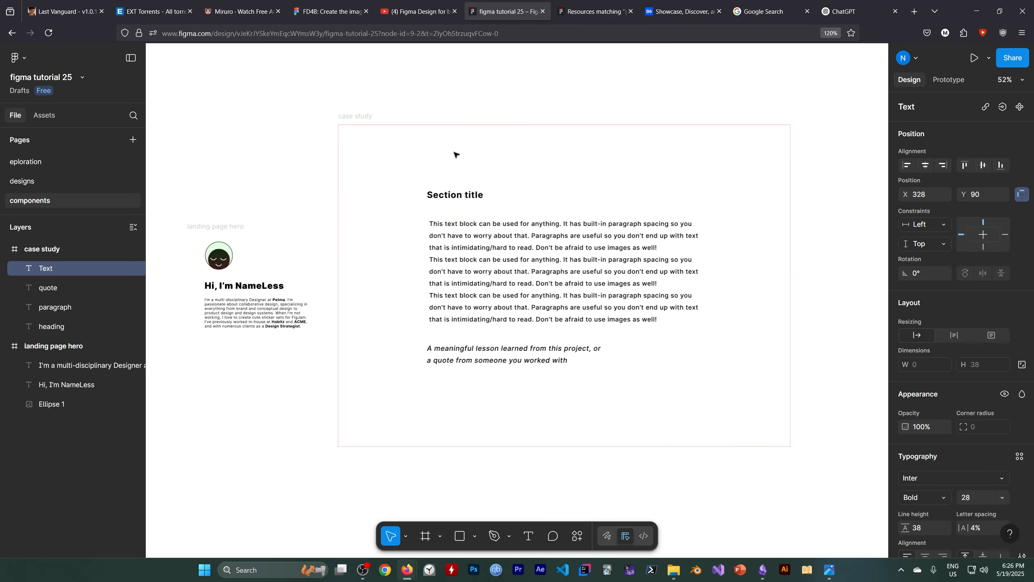
left_click(330, 11)
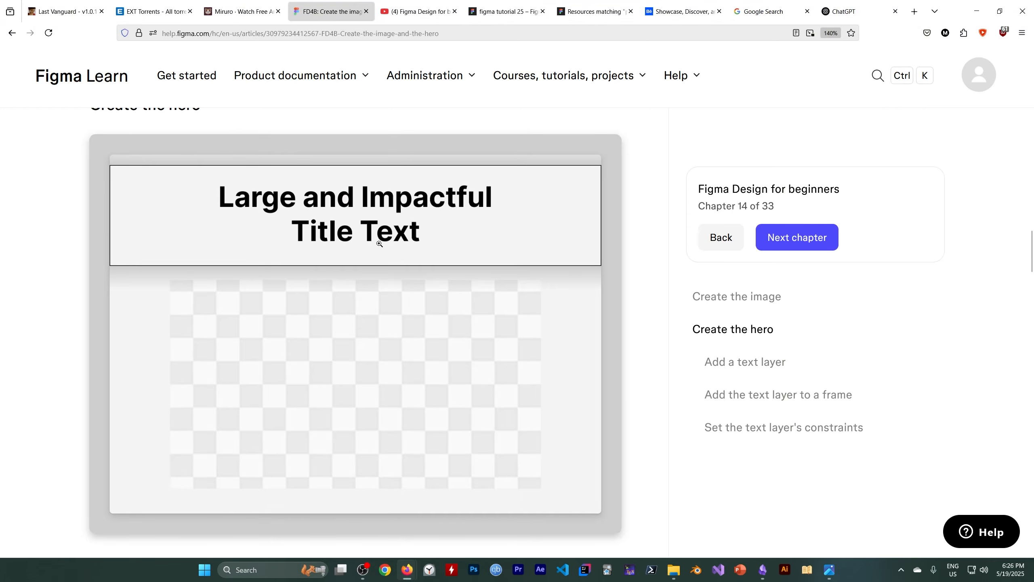
left_click(514, 15)
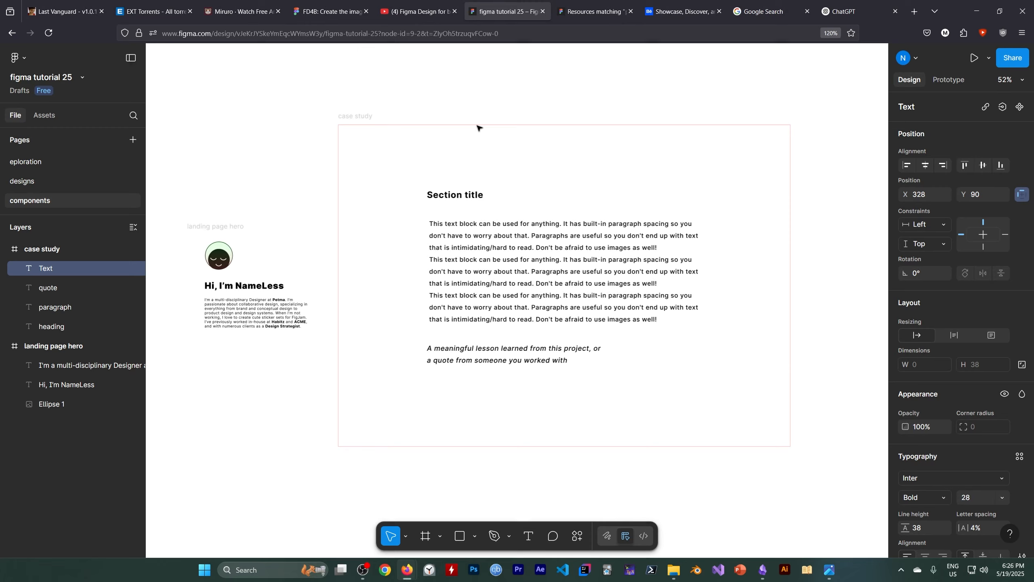
type("Large and")
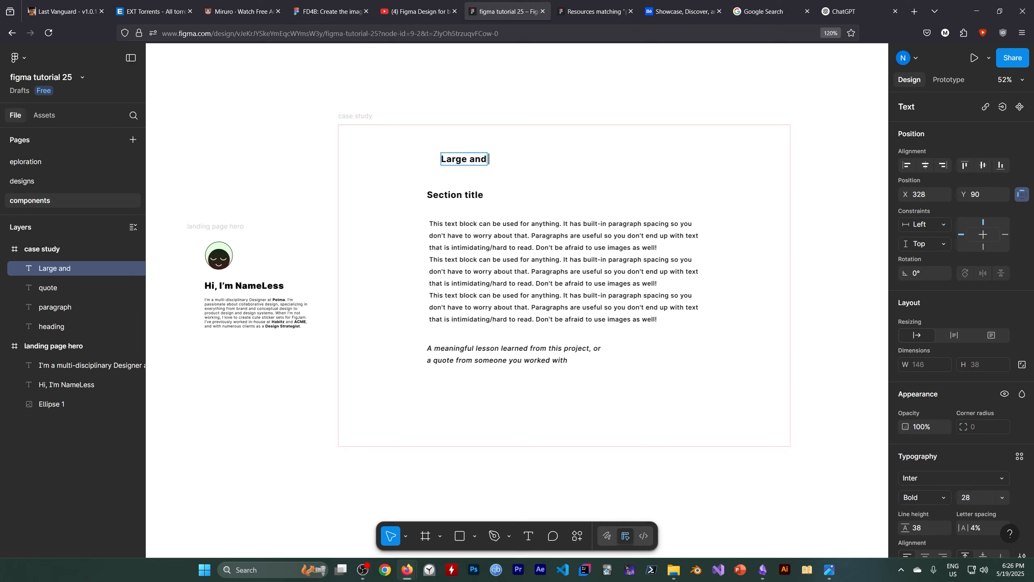
type(" Impactfu")
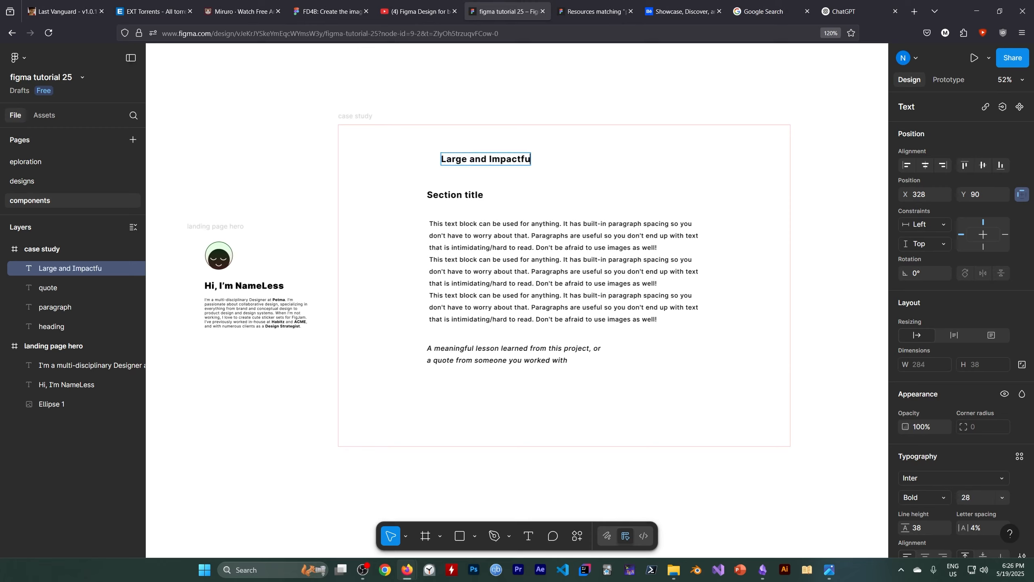
type("l t")
left_click(326, 20)
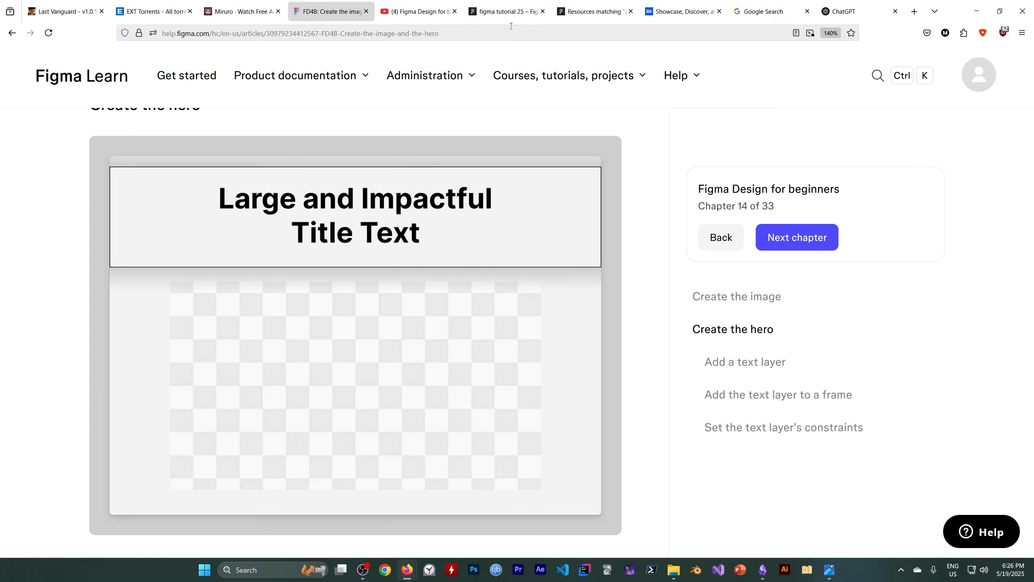
left_click(489, 12)
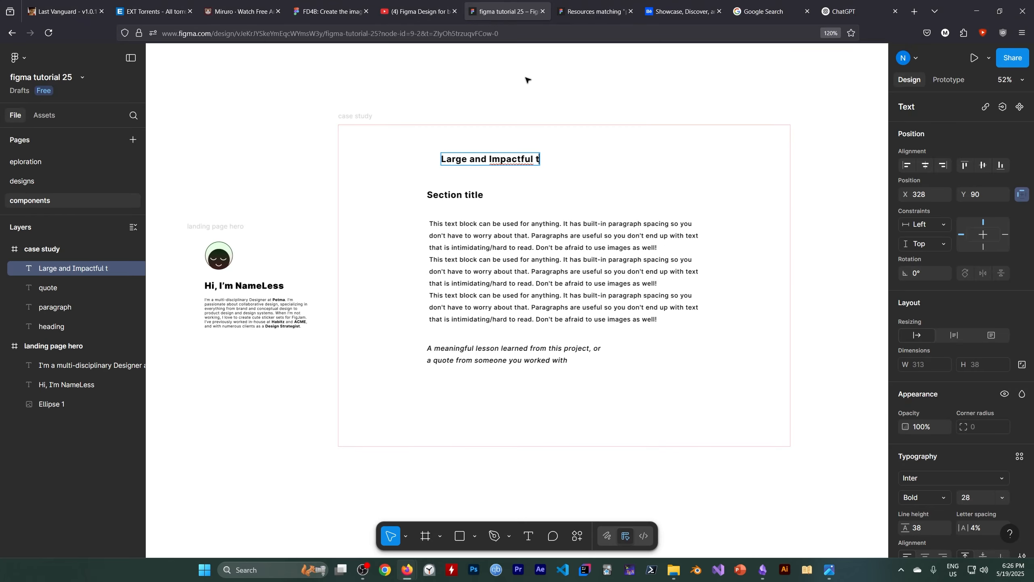
type("itle text")
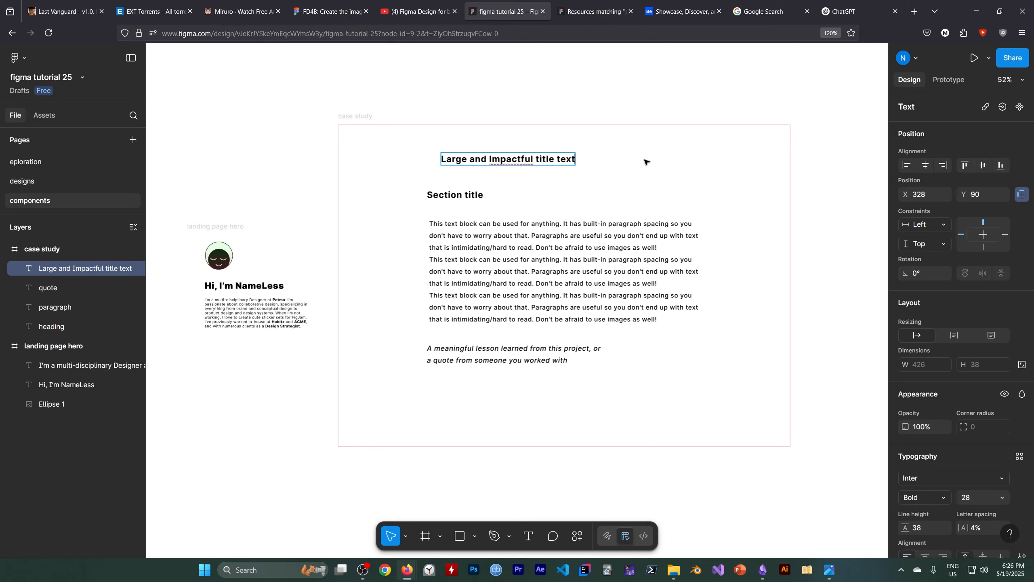
key("Escape")
Step: Set the hero title's font size to 61 and deselect the text
scroll(932, 428, "down", 3)
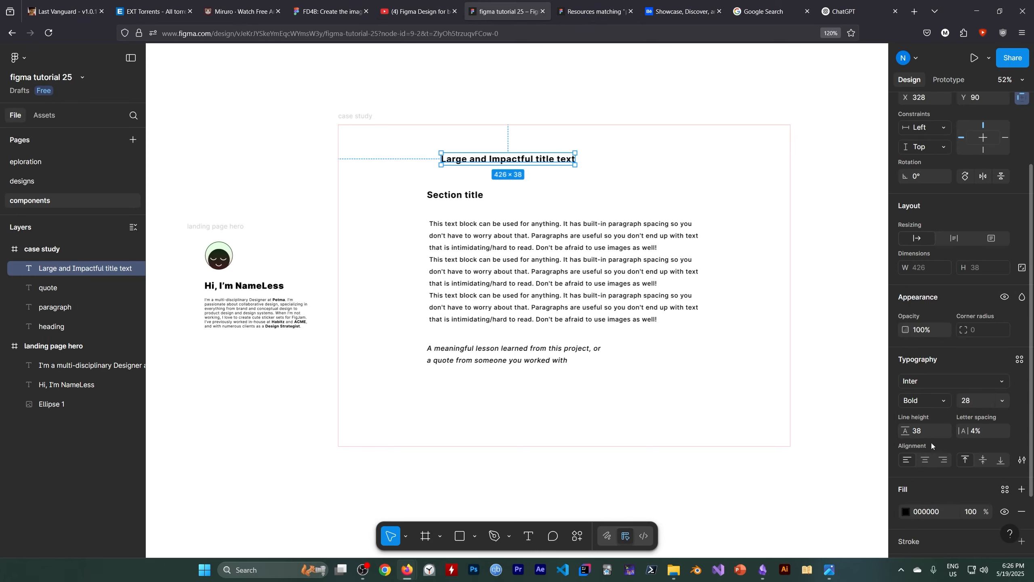
key("Up")
key("Up")
key("Up")
key("Up")
key("Up")
key("Up")
key("Up")
key("Up")
key("Up")
key("Up")
key("Up")
key("Up")
key("Up")
key("Up")
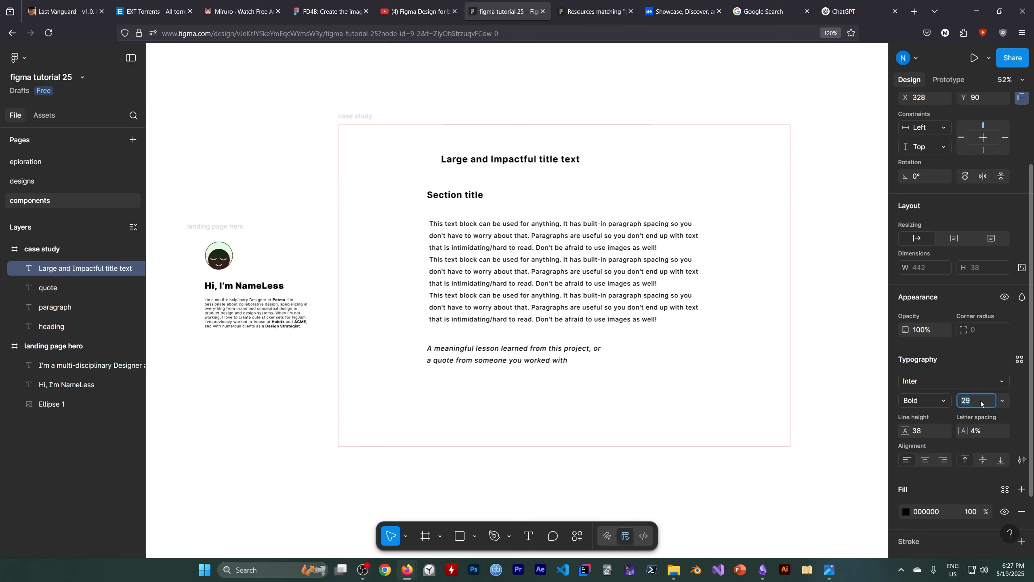
key("Up")
key("Up")
key("Up")
key("Up")
key("Up")
key("Up")
key("Up")
key("Up")
key("Up")
key("Up")
key("Up")
key("Up")
key("Up")
key("Up")
key("Up")
key("Up")
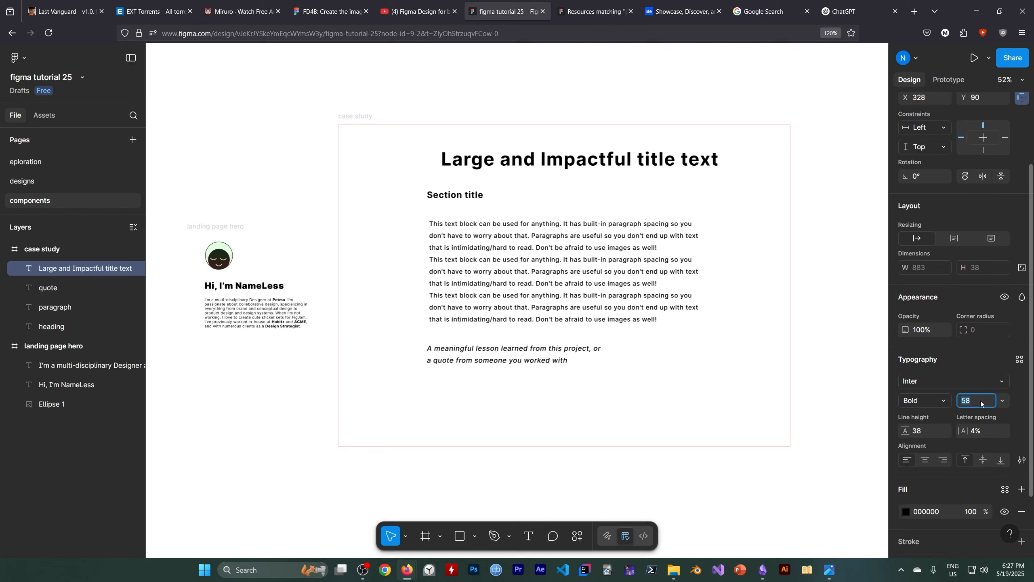
key("Up")
key("Up")
key("Up")
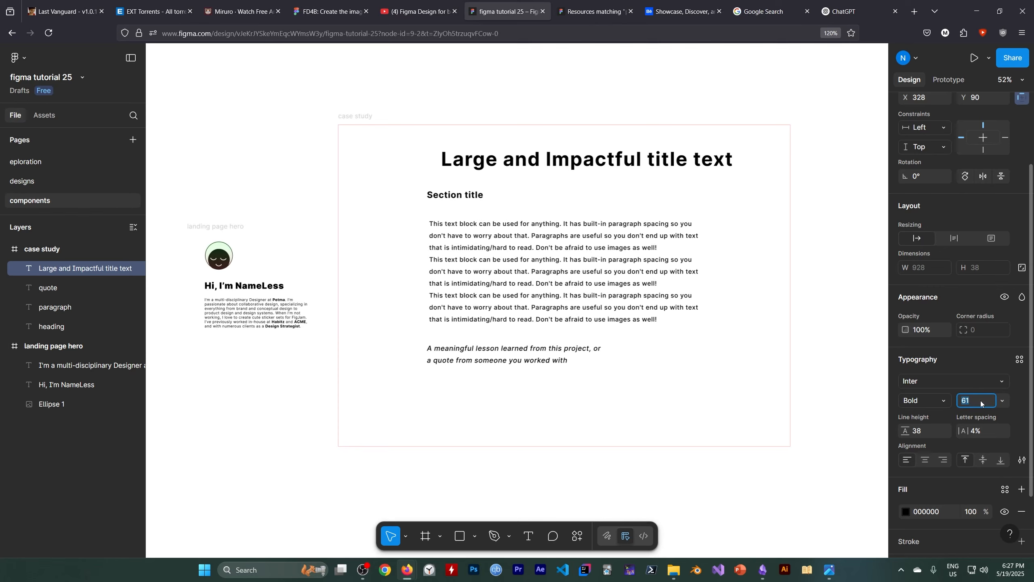
key("Escape")
left_click(694, 390)
Step: Move the hero title so its left edge aligns with the section title below it
left_click(480, 160)
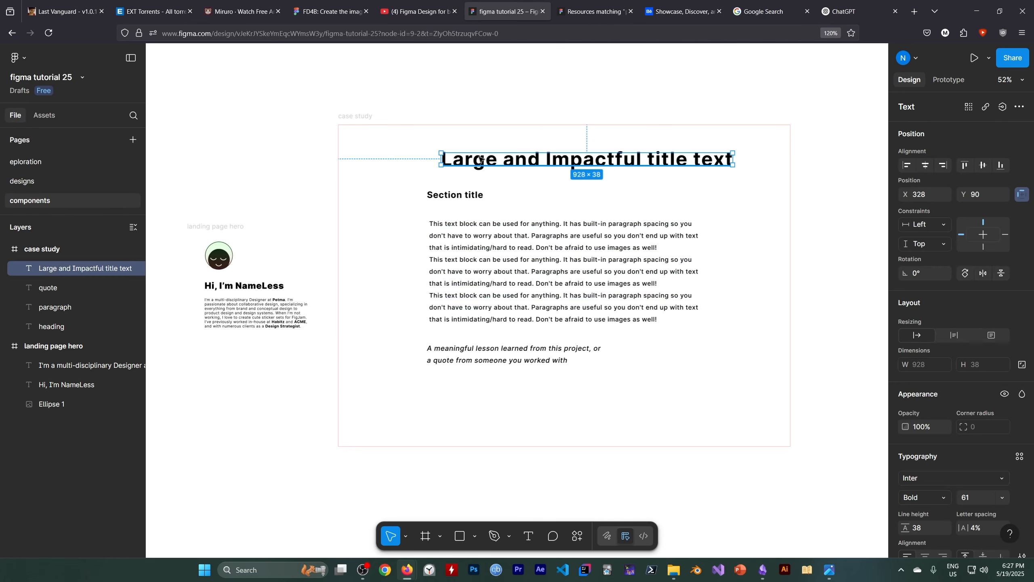
left_click_drag(483, 159, 471, 161)
left_click(494, 390)
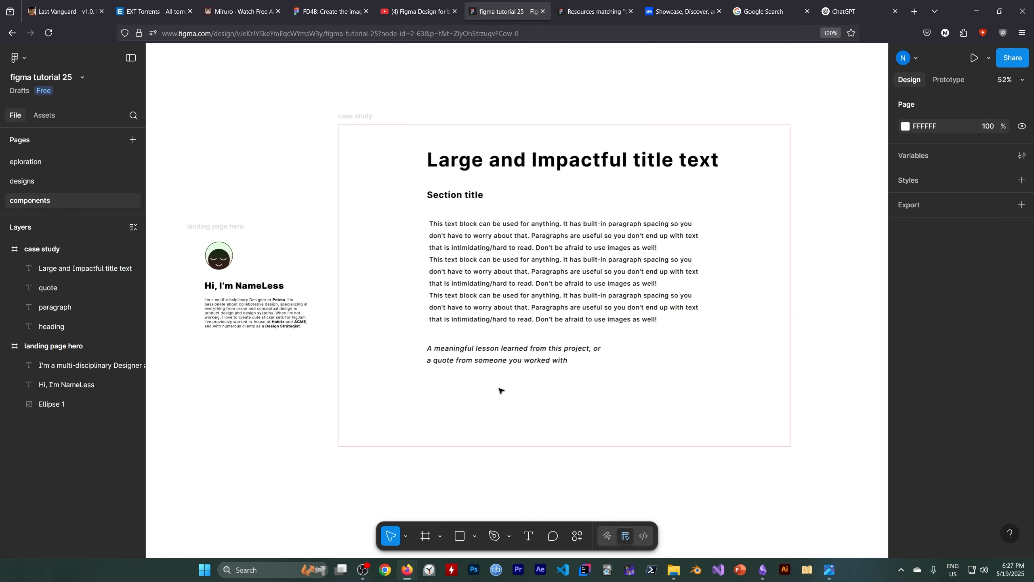
Step: Move the heading, paragraph and quote together lower and slightly left in the case study frame, widening the gap beneath the hero title
left_click_drag(412, 187, 525, 367)
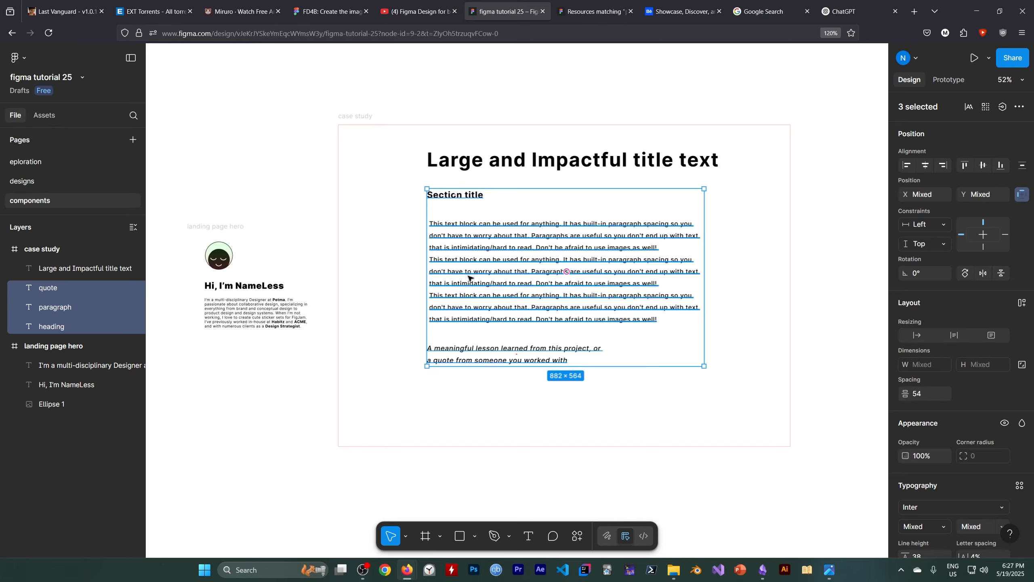
left_click_drag(468, 277, 426, 315)
left_click(557, 452)
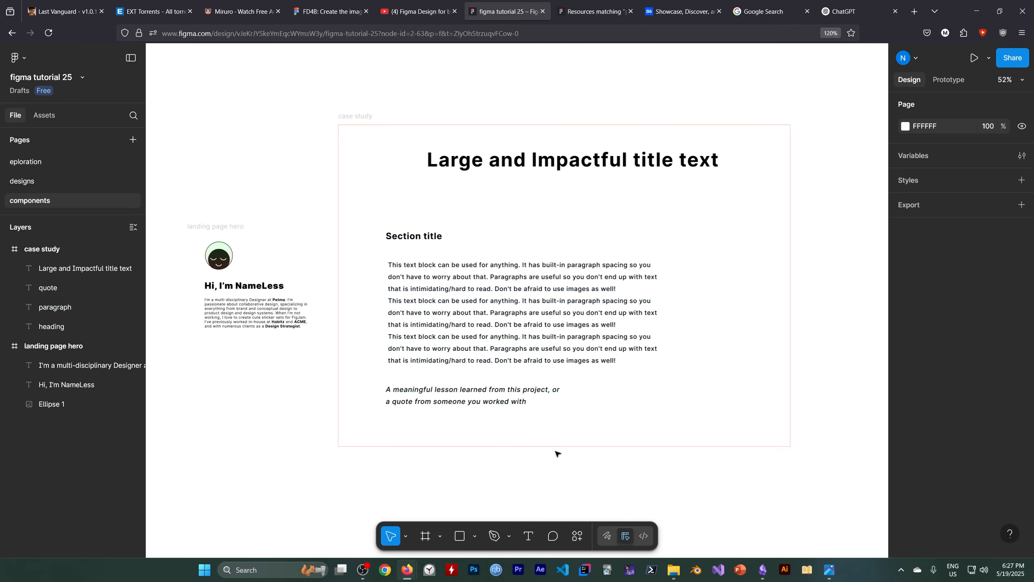
left_click_drag(380, 222, 490, 429)
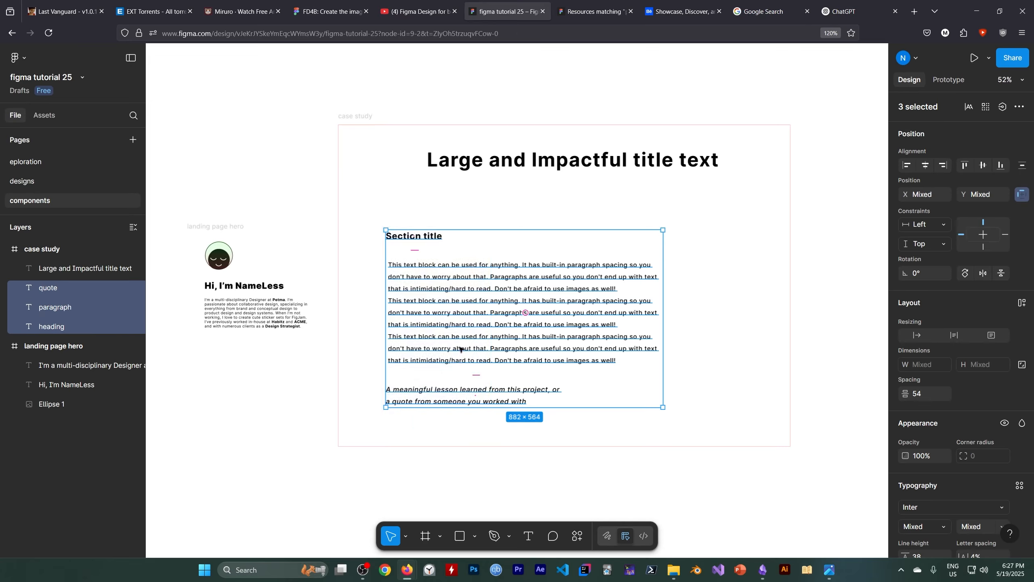
left_click_drag(460, 328, 482, 309)
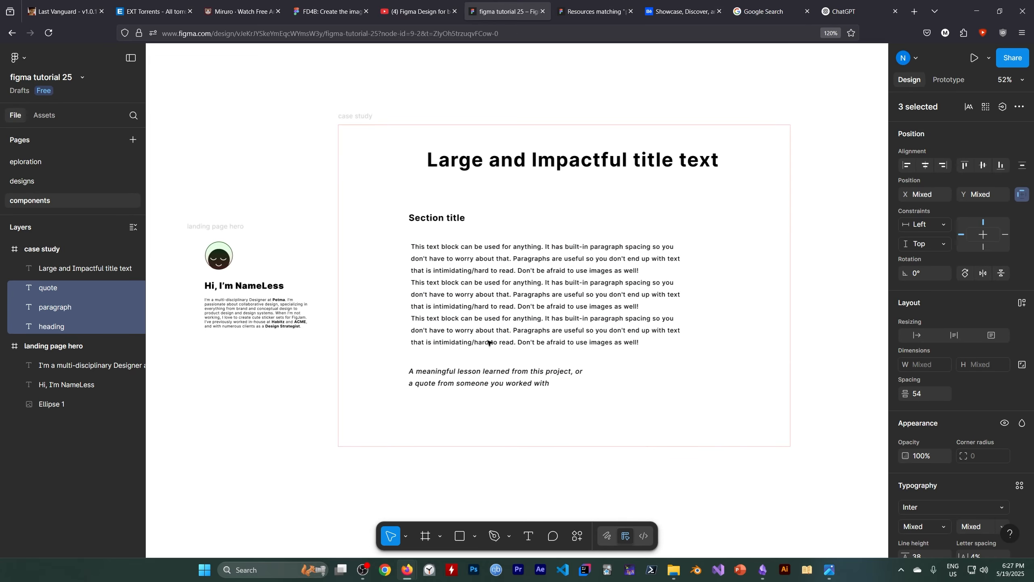
left_click(512, 448)
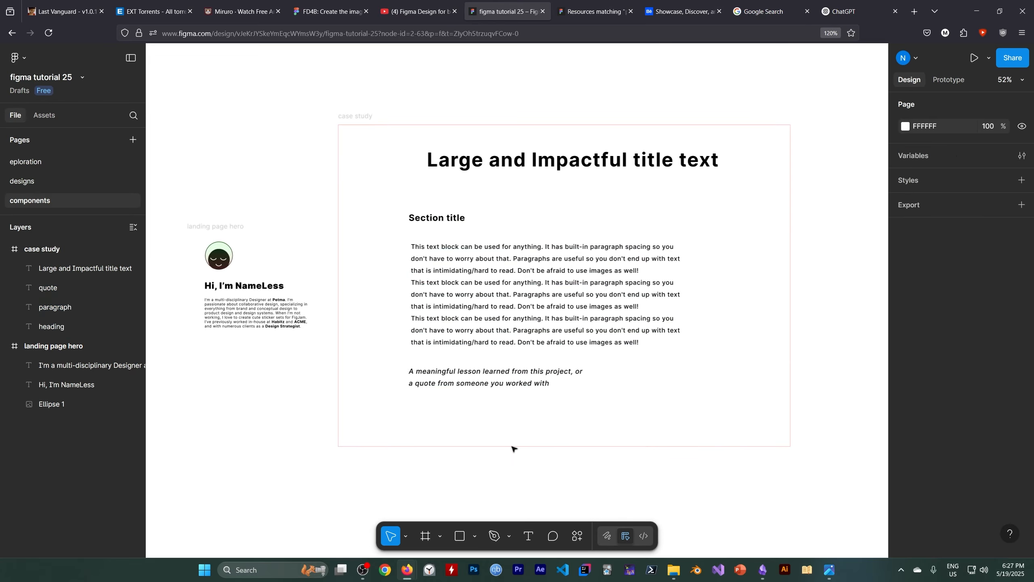
Step: Extend the case study frame downward to a height of about 1282, then deselect it
left_click(363, 129)
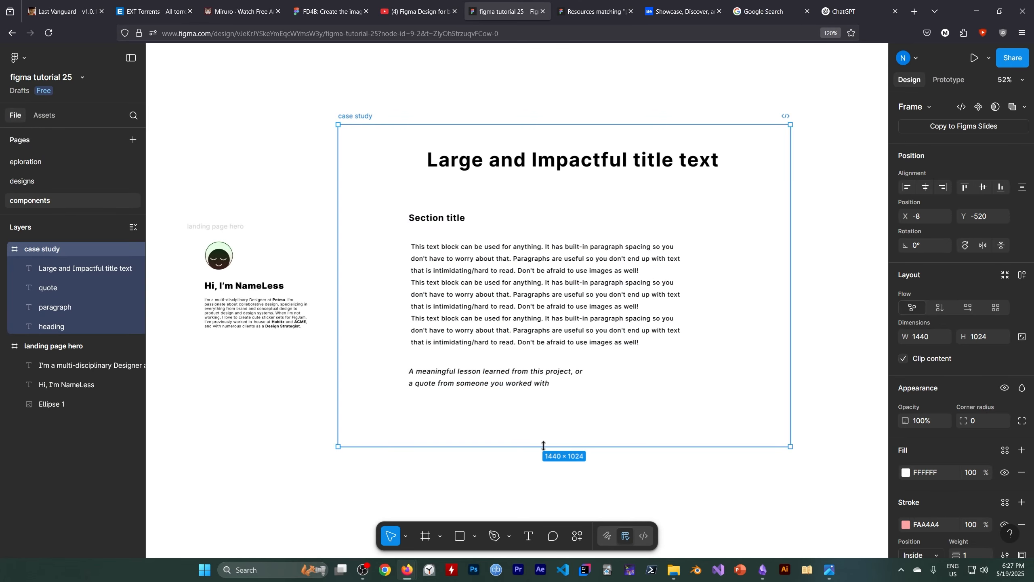
left_click_drag(544, 446, 545, 528)
scroll(515, 301, "down", 2)
scroll(515, 301, "down", 2)
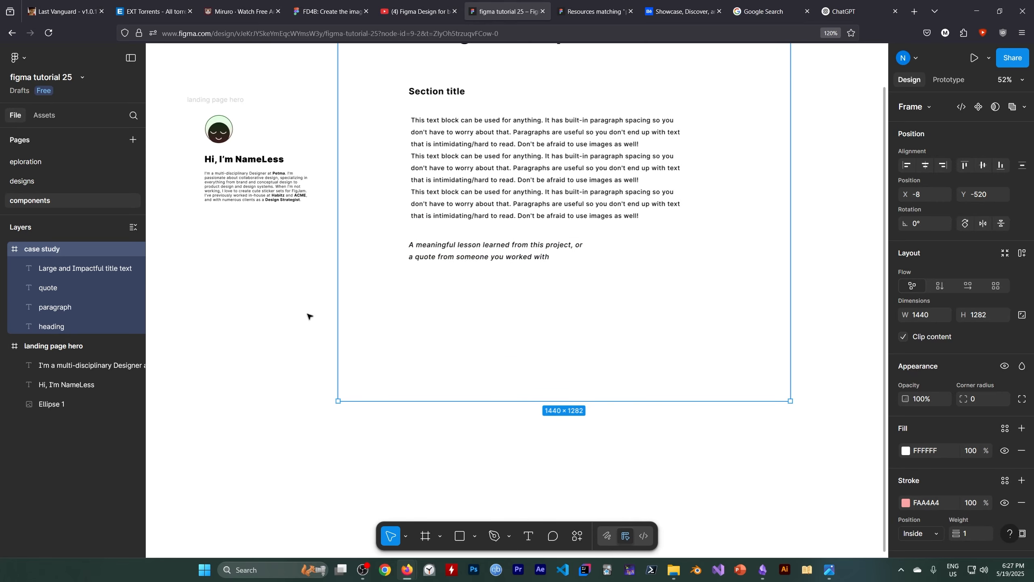
left_click(276, 307)
scroll(436, 246, "up", 2)
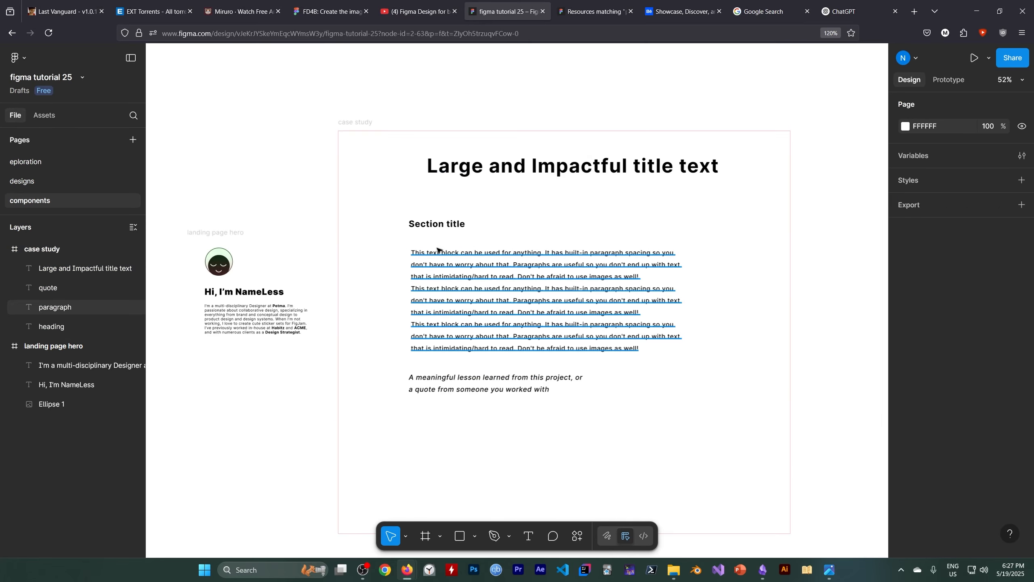
left_click_drag(390, 144, 509, 341)
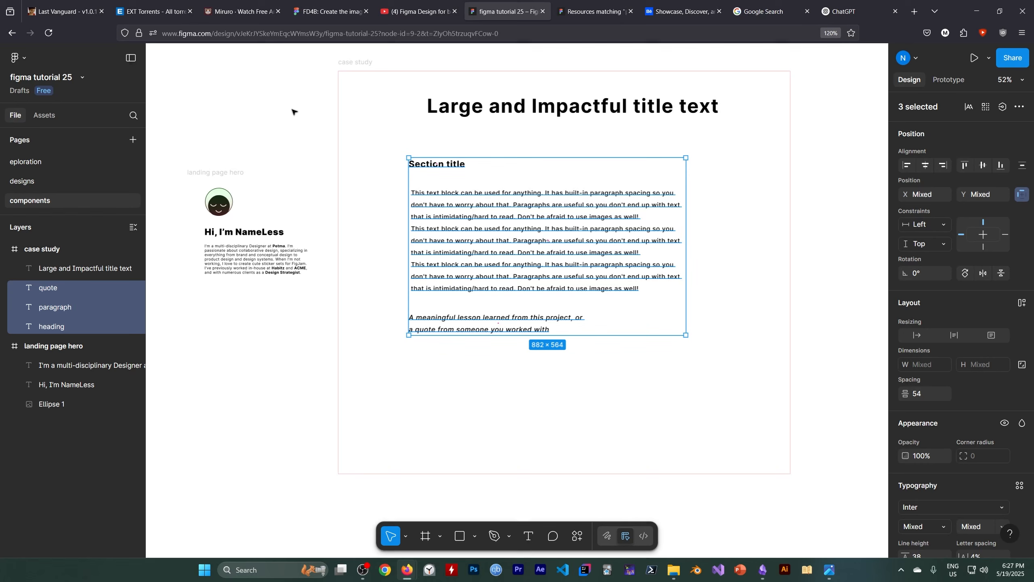
left_click(436, 367)
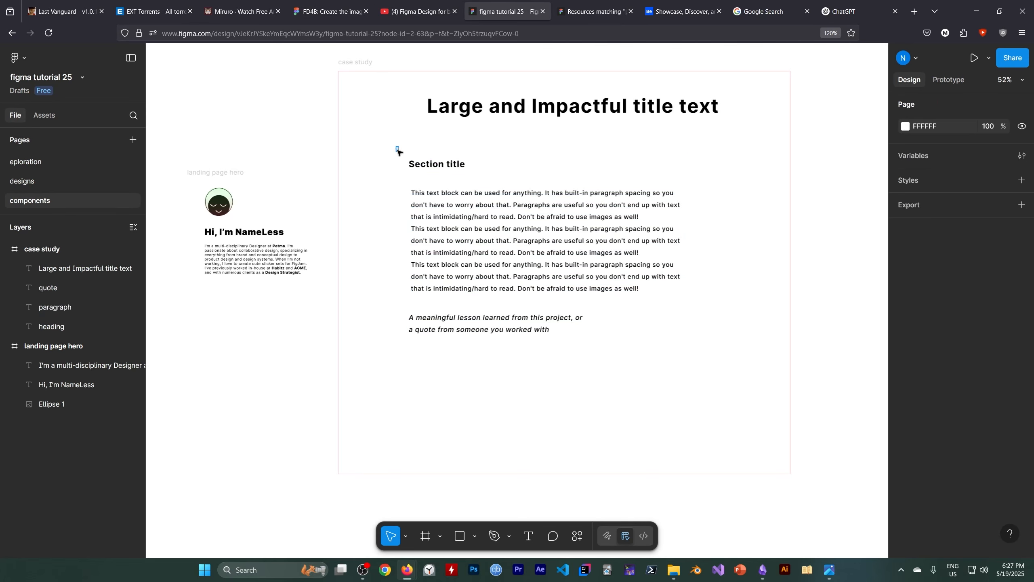
left_click_drag(397, 151, 523, 341)
left_click(436, 389)
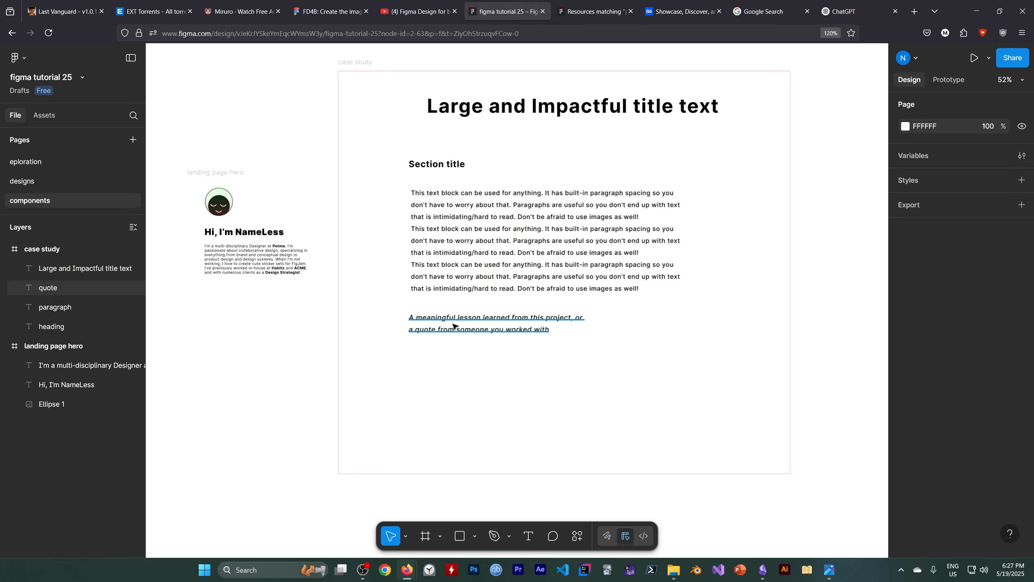
left_click(363, 569)
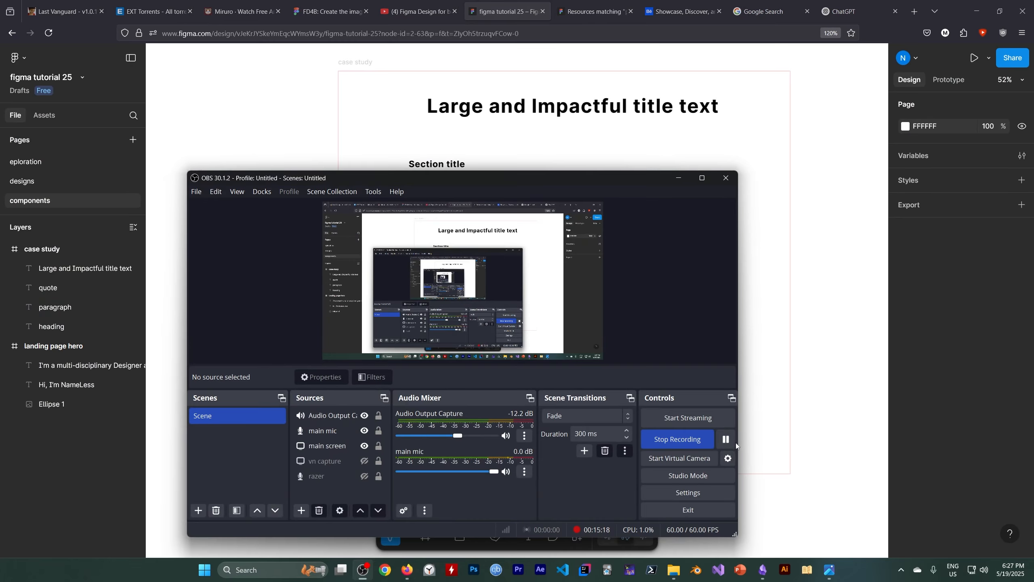
left_click(683, 183)
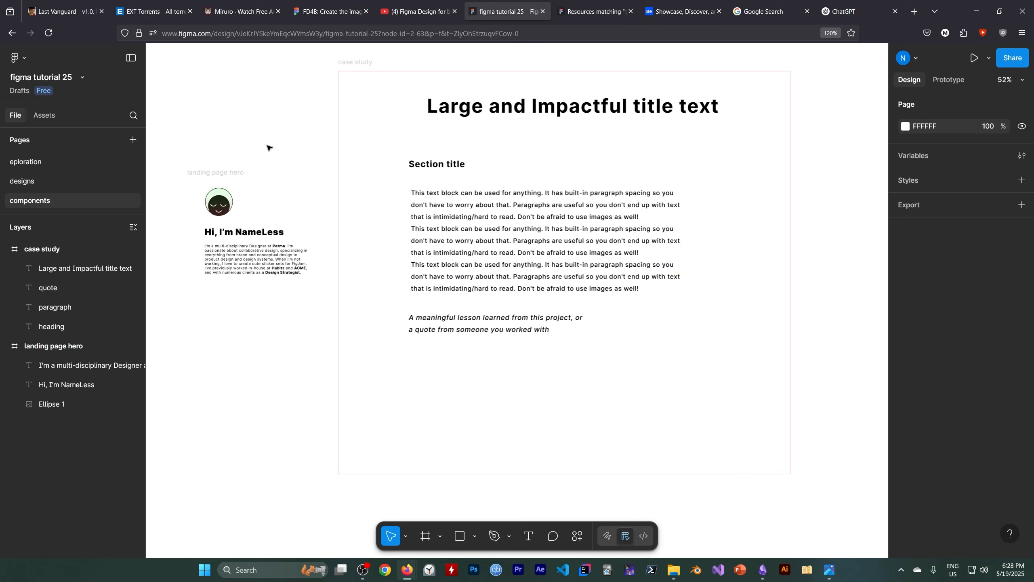
Step: Draw a rectangle about 1074 × 285 below the quote in the case study frame
left_click(461, 537)
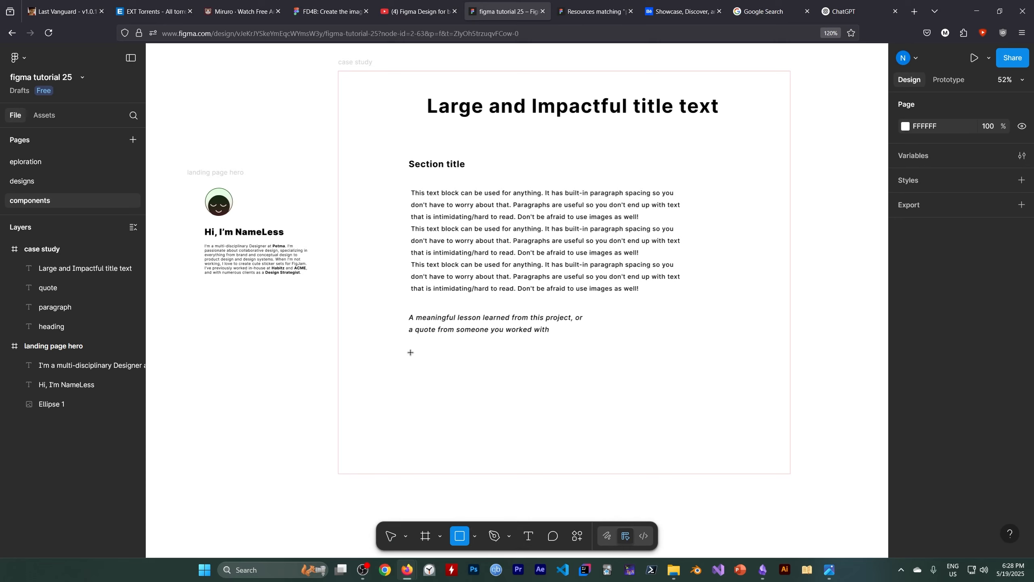
left_click_drag(415, 354, 752, 443)
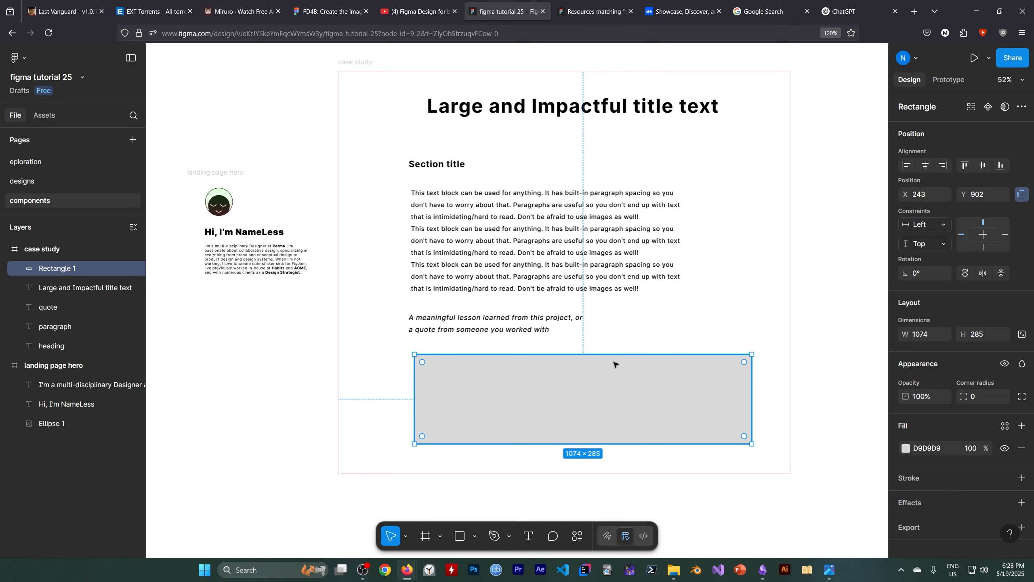
Step: Set the paragraph text layer's width to 1000
left_click(455, 204)
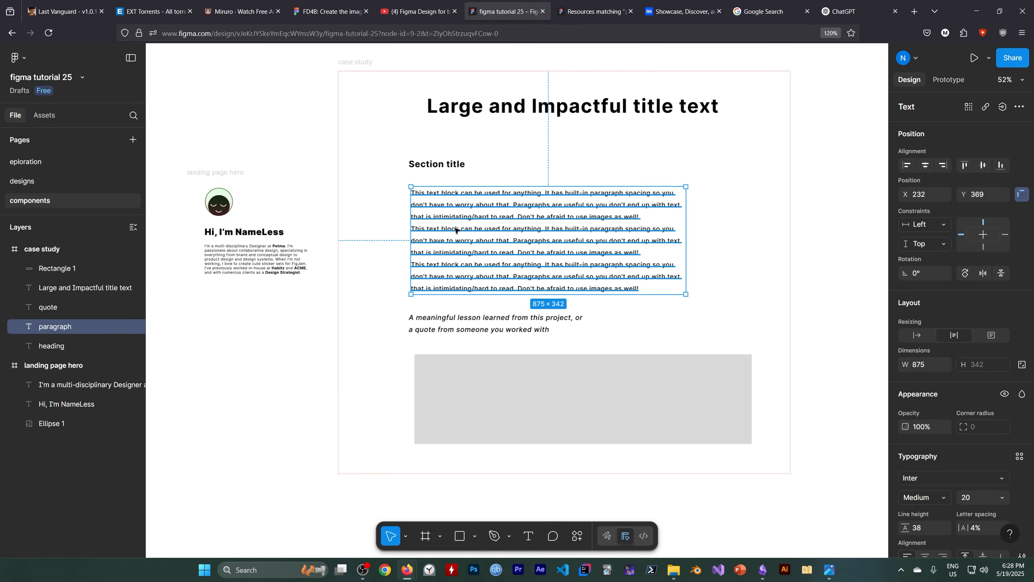
scroll(900, 338, "down", 1)
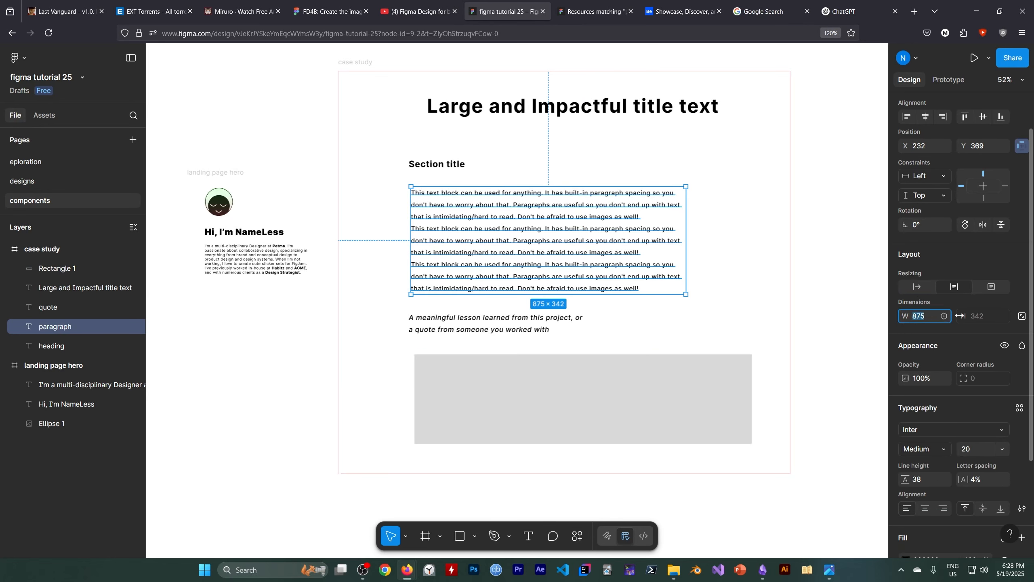
type("1000")
key("Return")
Step: Set the grey rectangle's width to 1000 and its height to 560
left_click(672, 397)
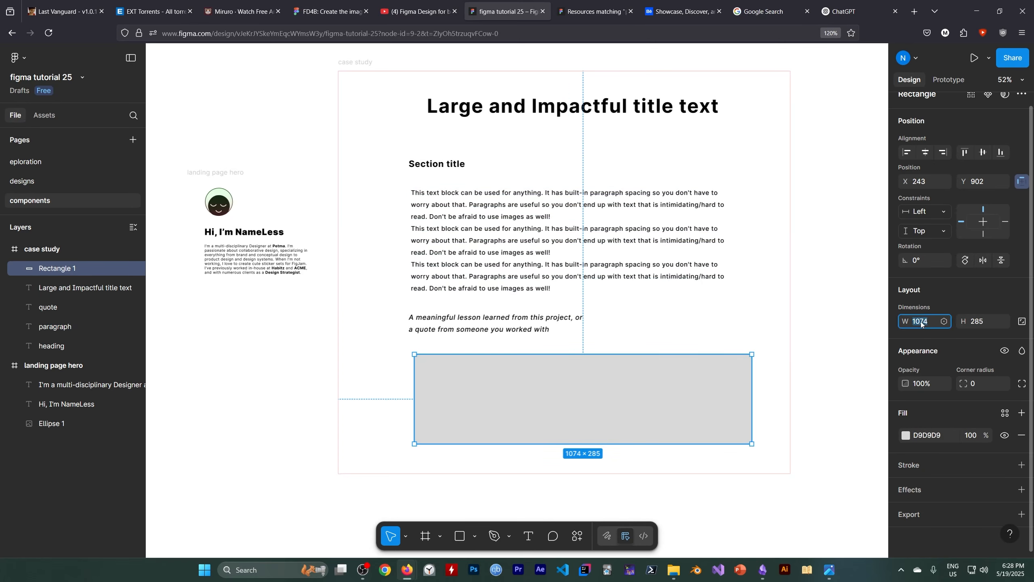
type("1000")
key("Return")
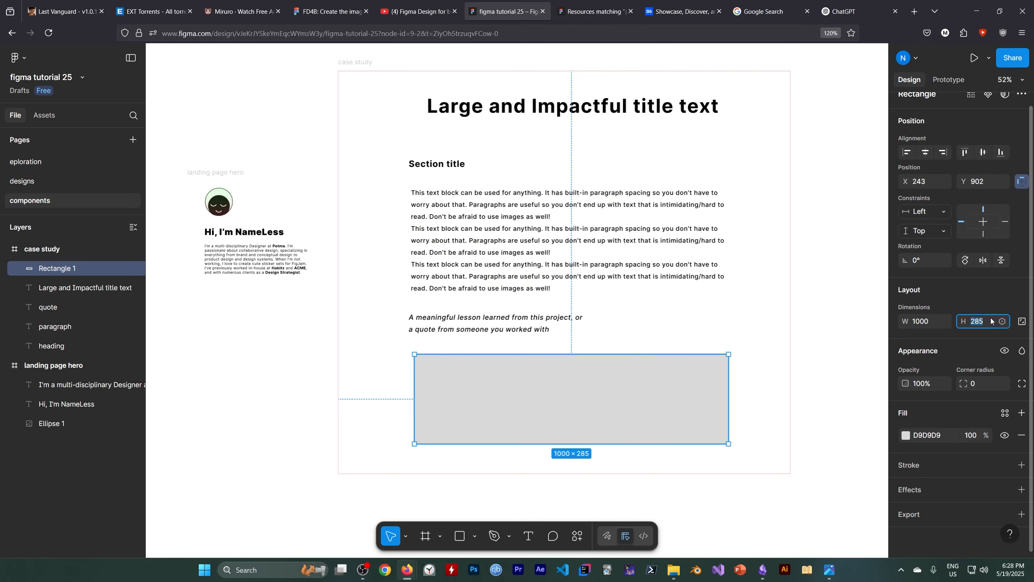
type("560")
key("Return")
Step: Extend the case study frame's lower edge well past the grey rectangle, to a height of about 2112
scroll(686, 263, "down", 2)
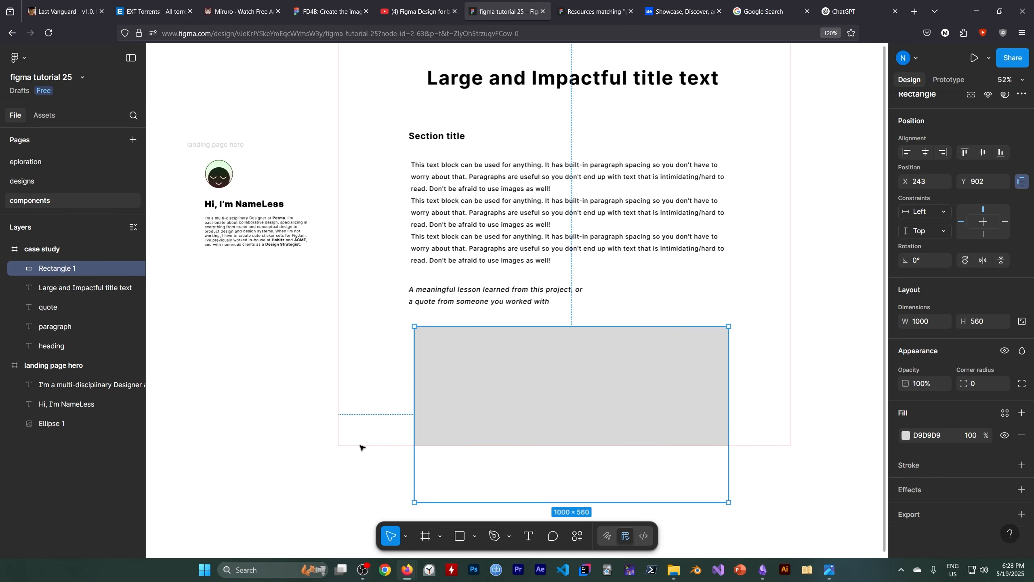
left_click(360, 447)
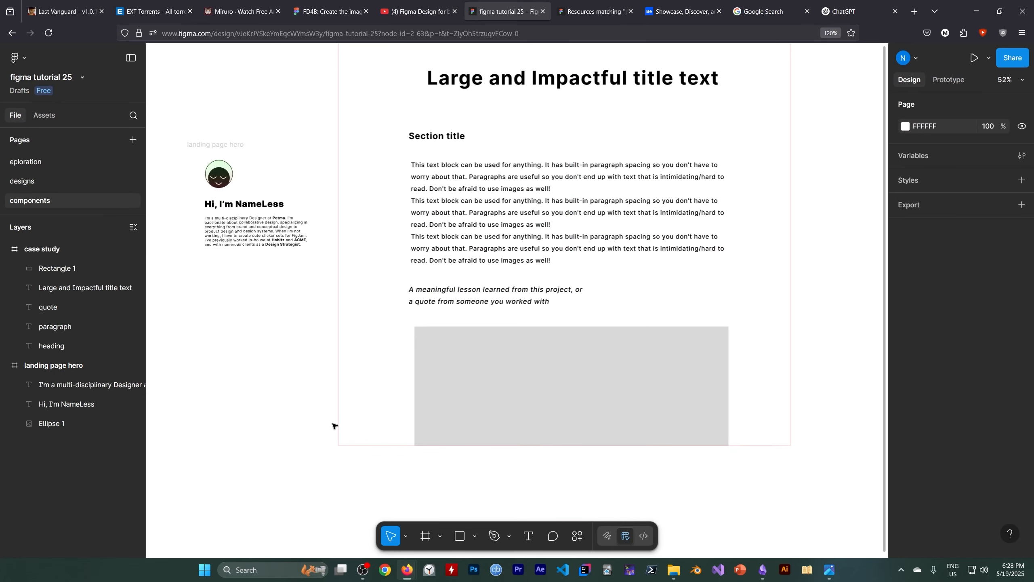
left_click(39, 249)
left_click_drag(581, 446, 581, 519)
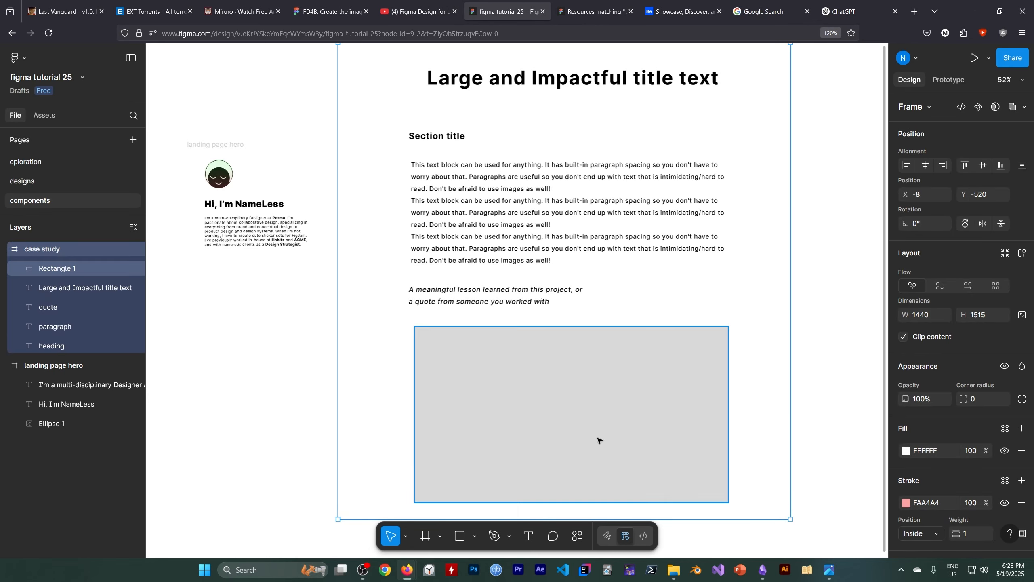
scroll(594, 408, "down", 5)
left_click_drag(568, 312, 578, 499)
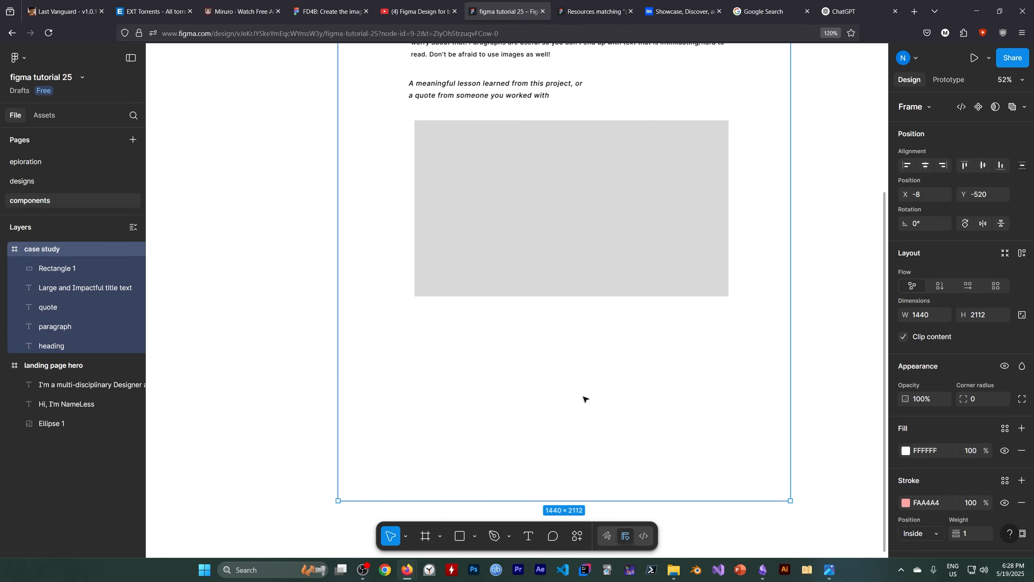
scroll(582, 391, "up", 5)
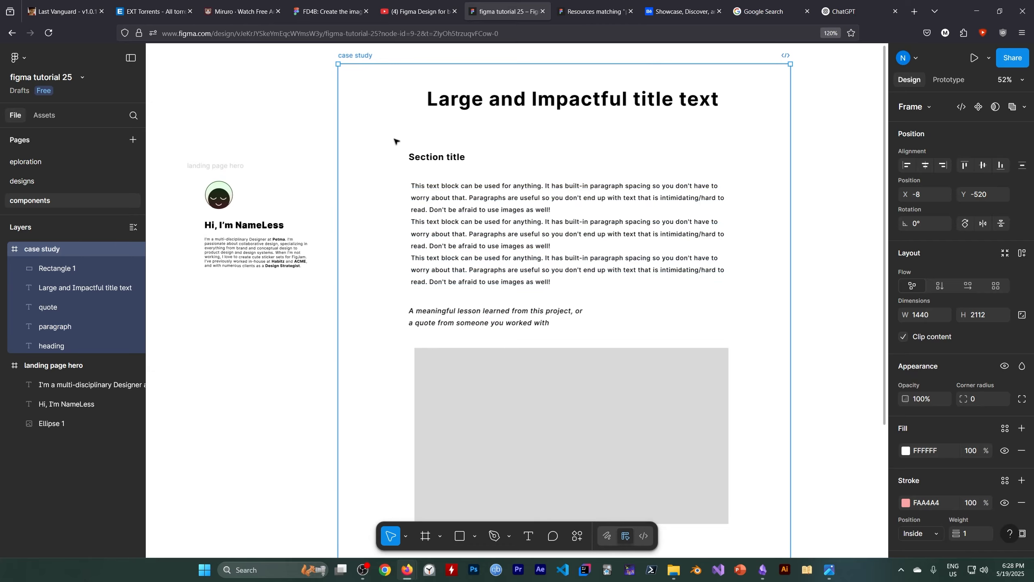
Step: Select the heading, paragraph, quote and rectangle together and measure their distances to the case study frame's edges
left_click_drag(397, 138, 407, 421)
left_click(328, 134)
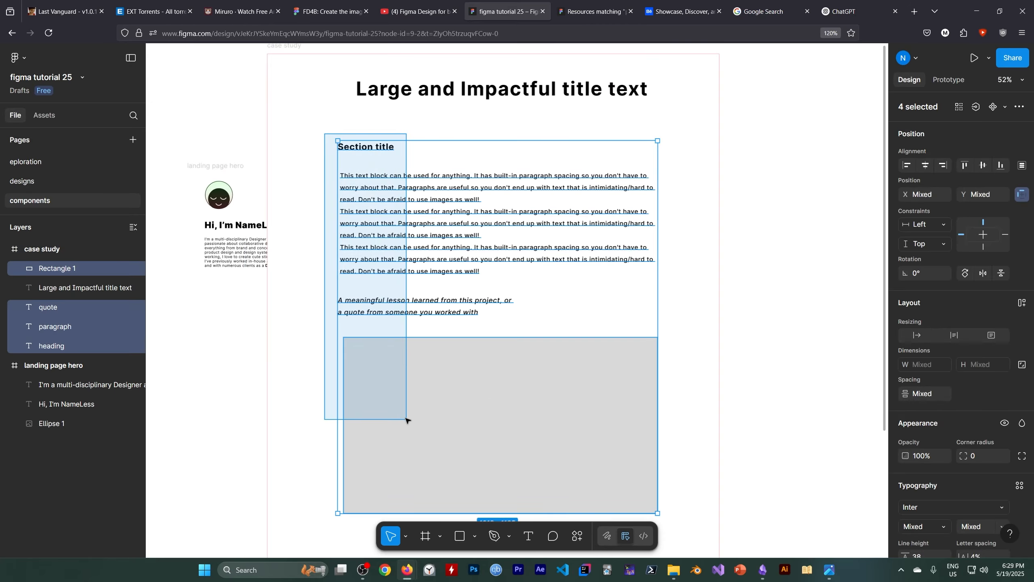
scroll(438, 321, "down", 2)
scroll(423, 221, "down", 5)
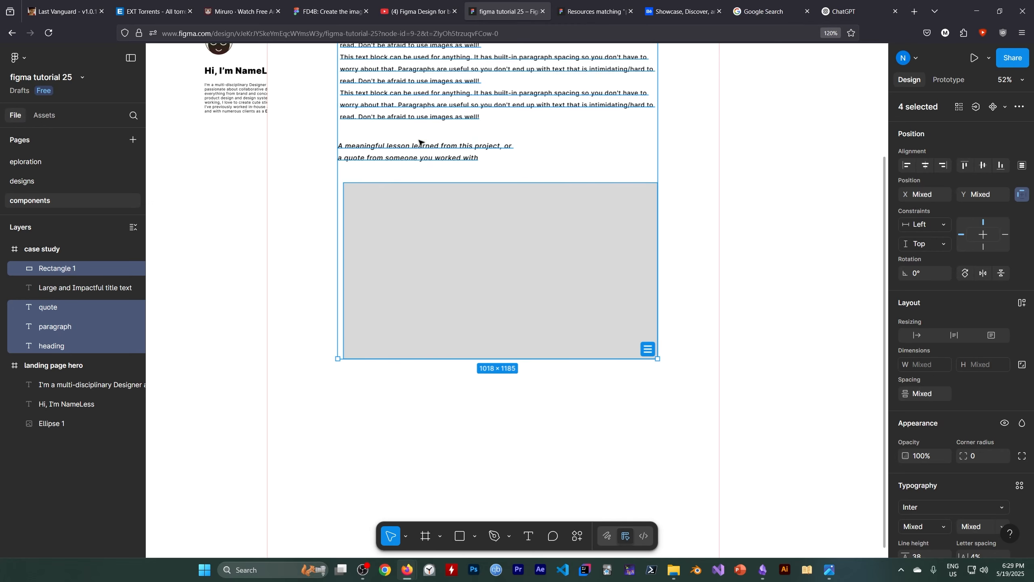
scroll(414, 135, "down", 2)
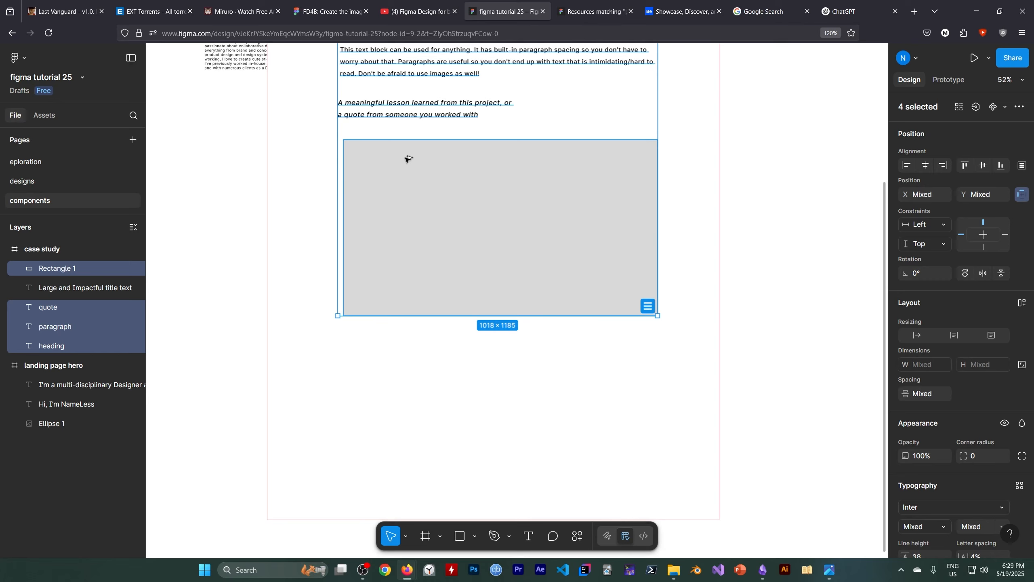
key("alt")
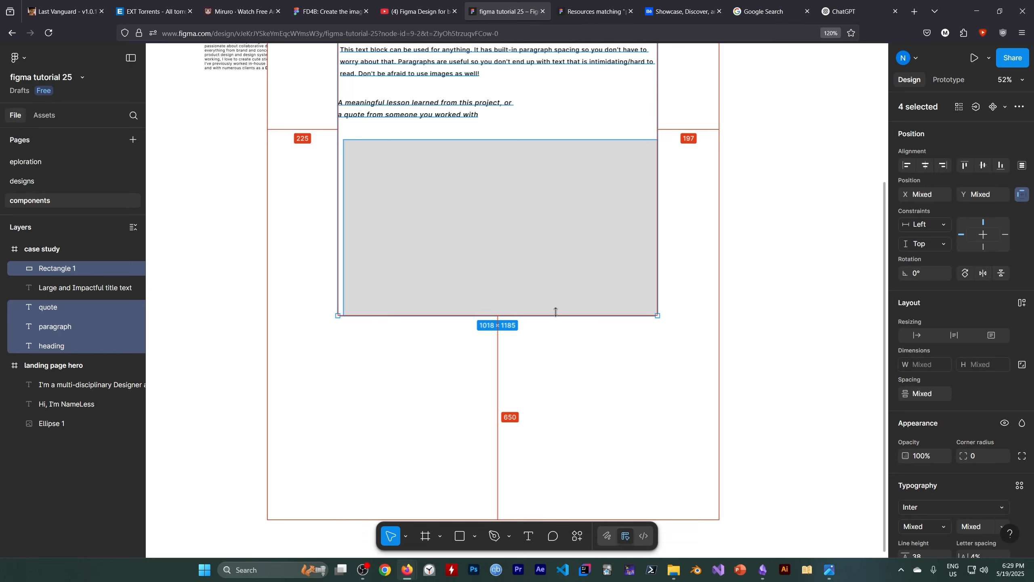
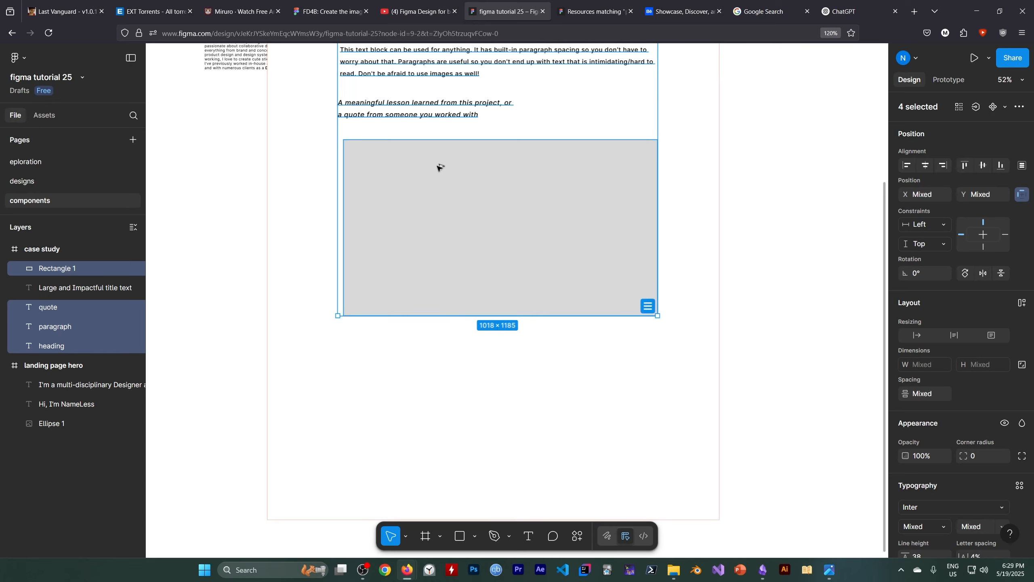
key("alt")
left_click_drag(433, 108, 471, 276)
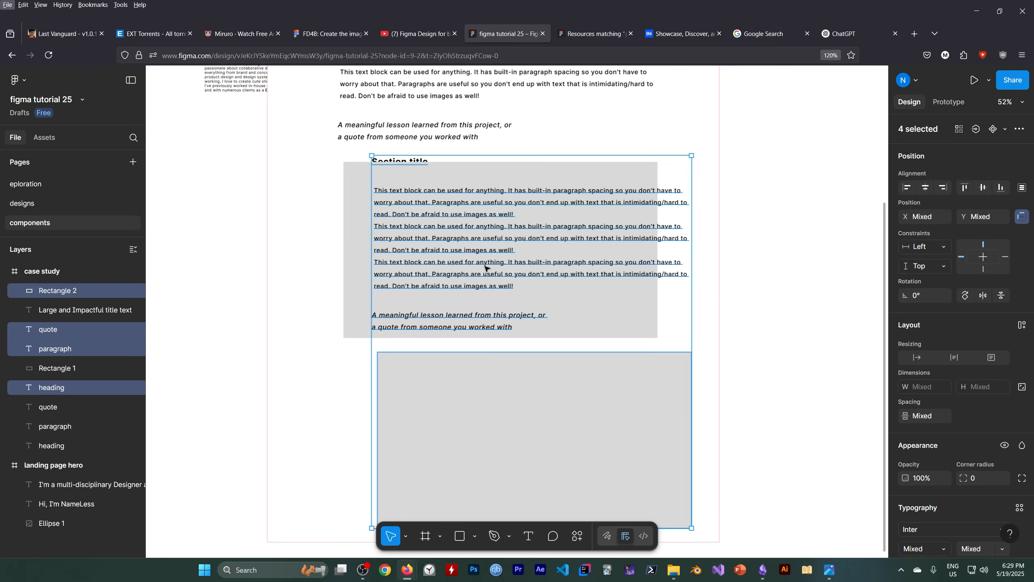
left_click(301, 288)
key("ctrl+z")
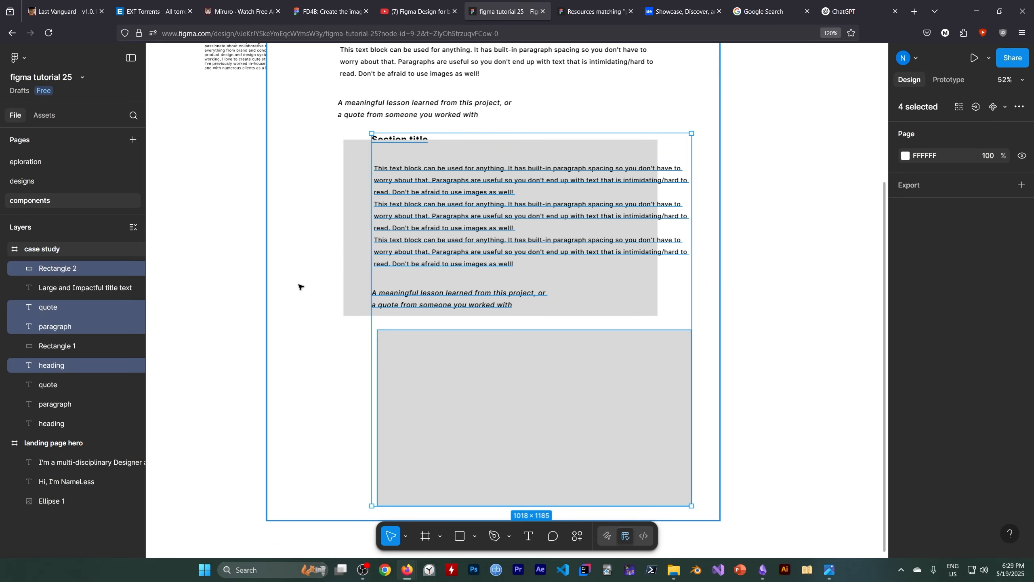
key("ctrl+z")
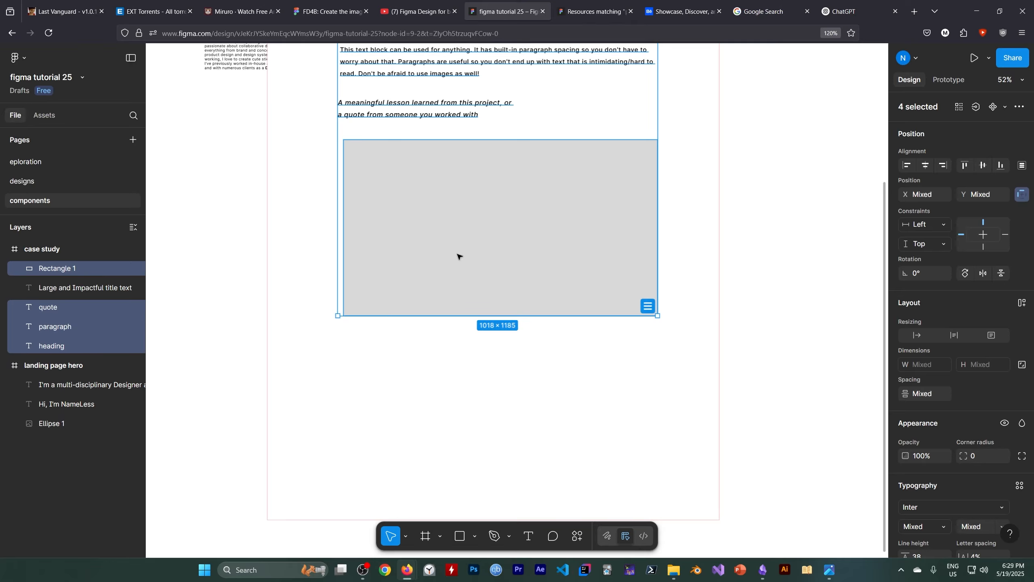
Step: Move the selected heading, paragraph, quote and grey rectangle together further down and slightly left within the case study frame
left_click_drag(457, 255, 421, 397)
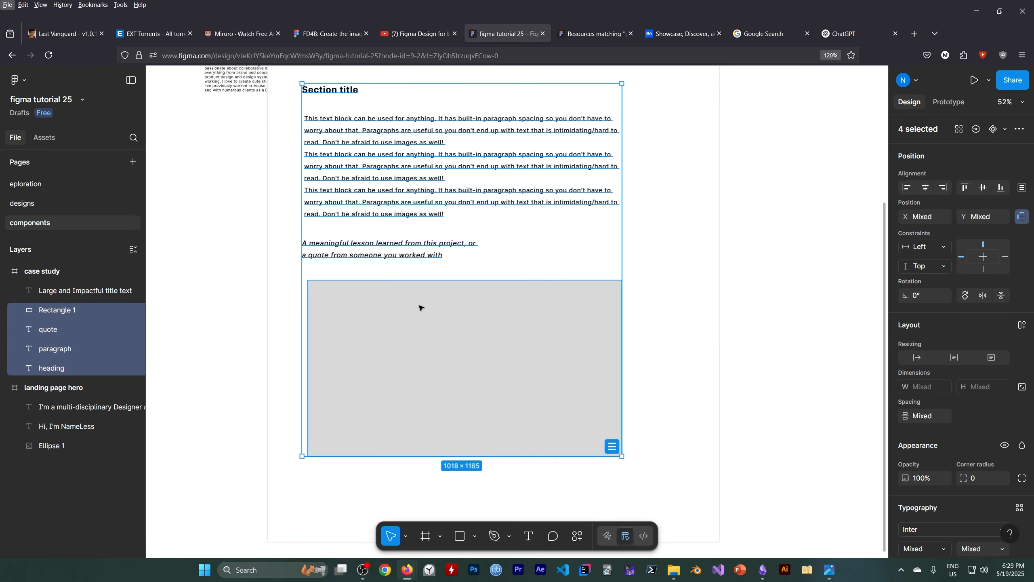
mouse_move(421, 307)
left_mouse_down()
mouse_move(416, 350)
mouse_move(433, 339)
mouse_move(409, 325)
left_mouse_up()
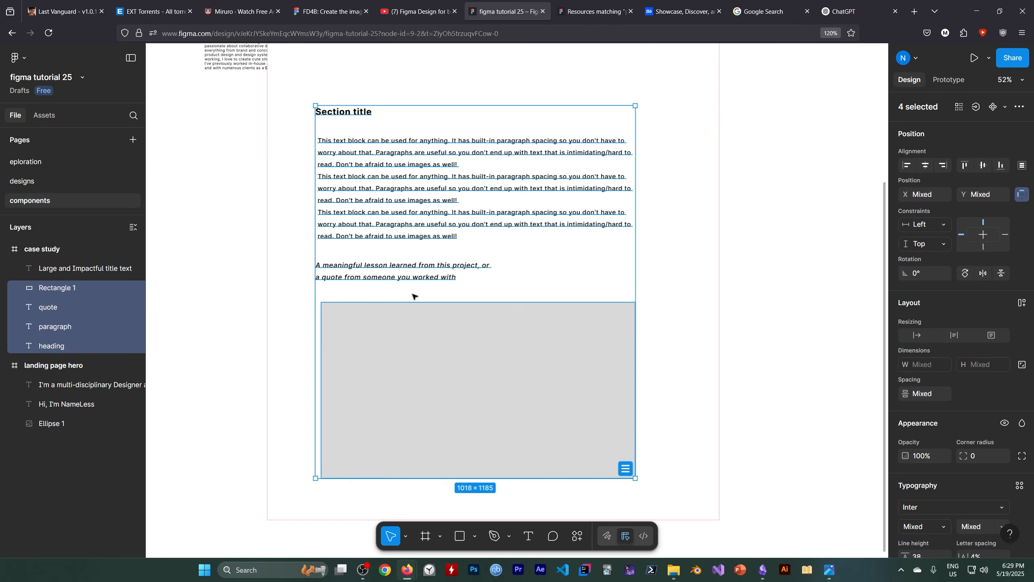
key("alt")
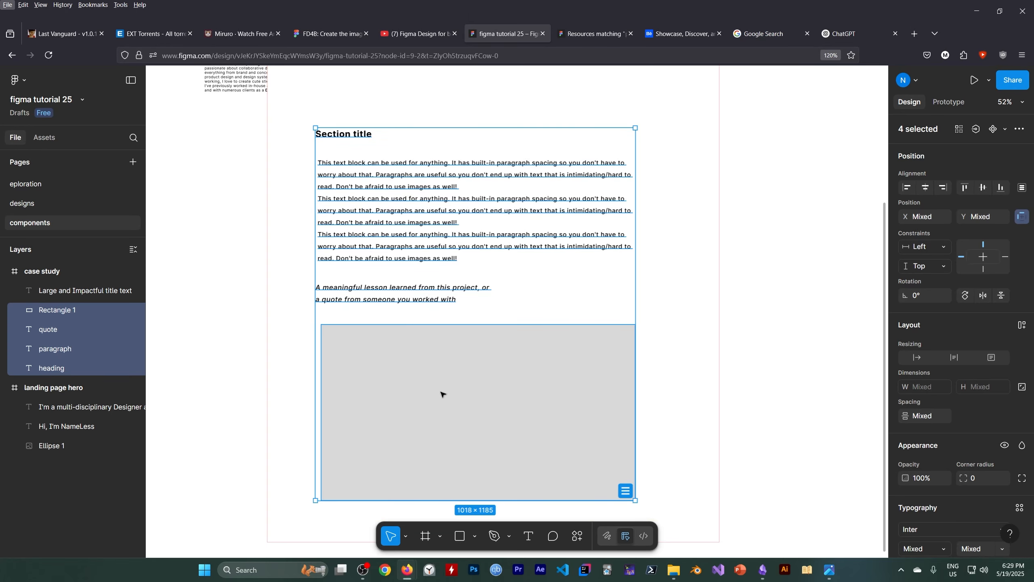
left_click(674, 363)
Step: Inspect the paragraph and the large title text and check how the elements are spread over the case study frame
left_click(432, 358)
left_click(376, 231)
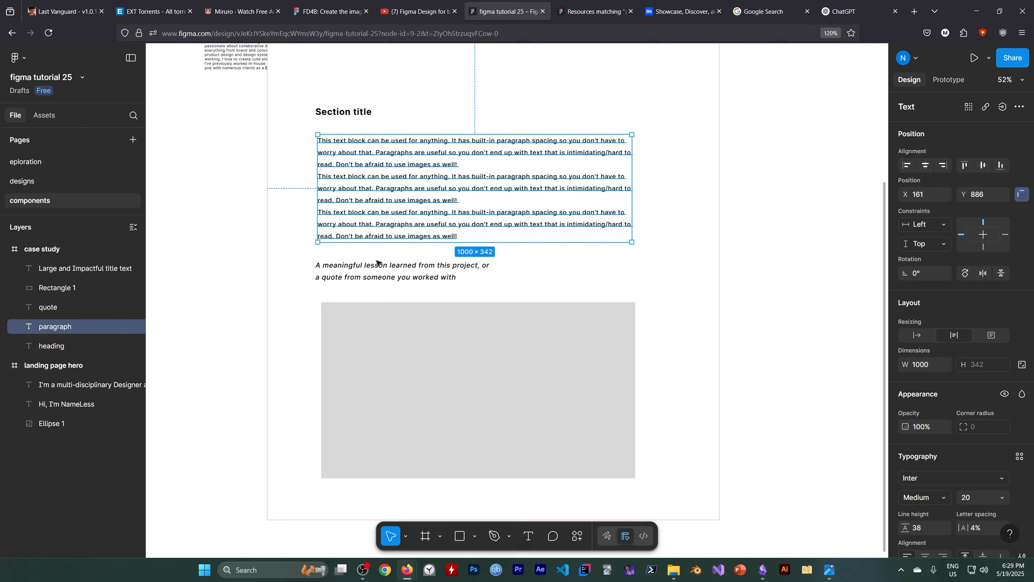
scroll(423, 359, "up", 8)
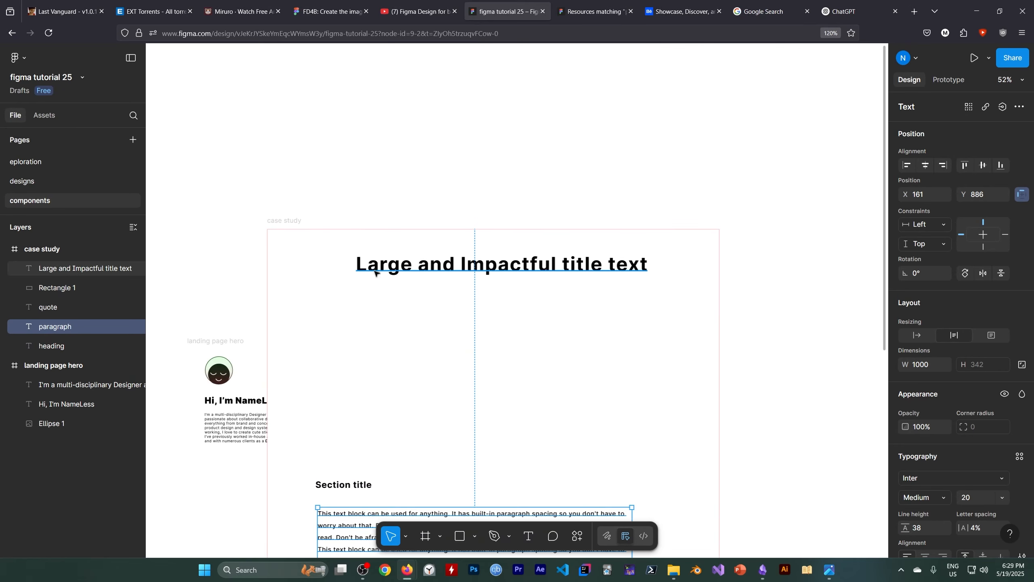
left_click(375, 267)
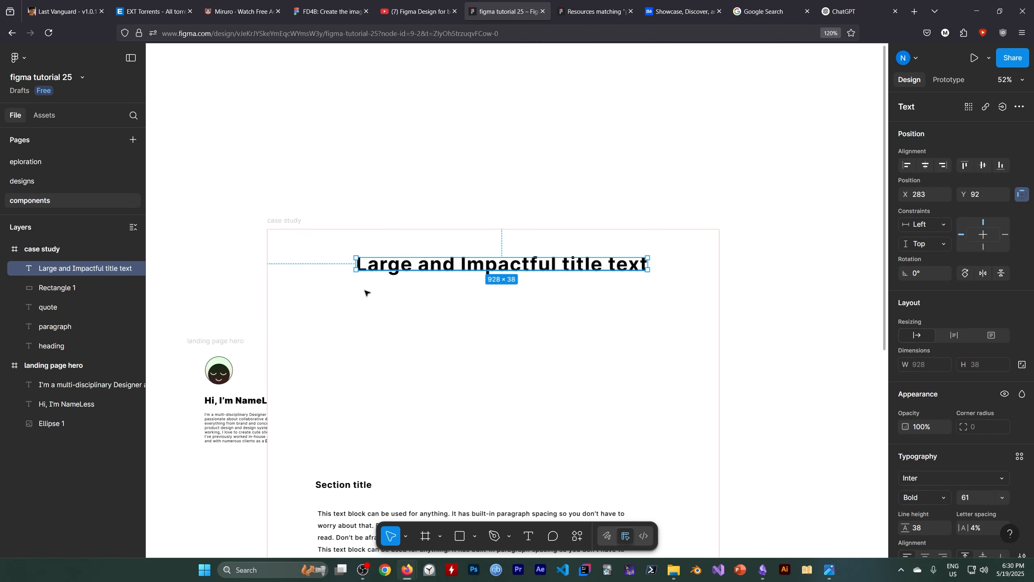
scroll(422, 326, "down", 8)
scroll(425, 388, "up", 3)
scroll(426, 389, "down", 6)
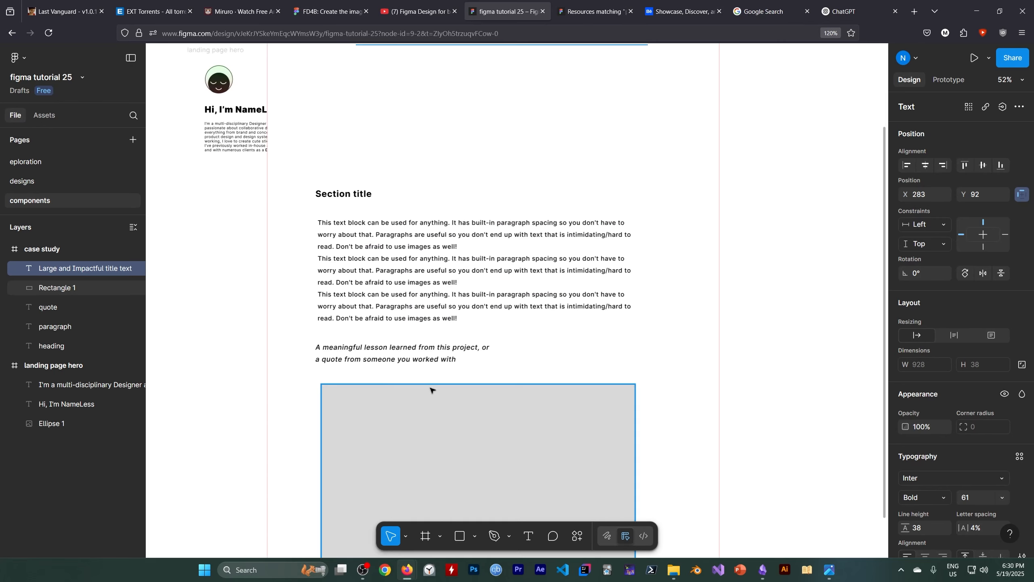
Step: Change the grey rectangle's fill from solid to an image fill without uploading a picture
left_click(399, 287)
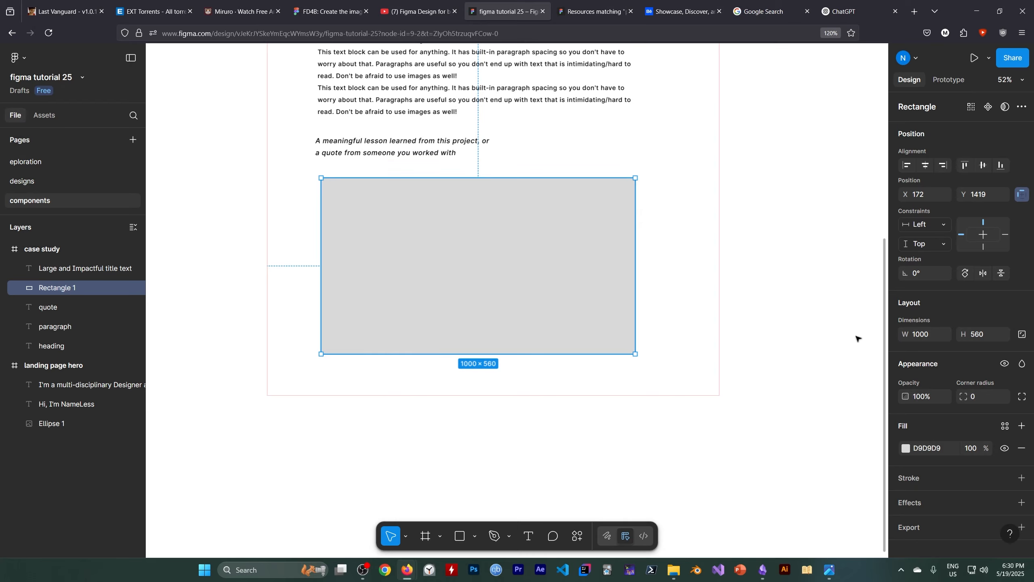
scroll(466, 281, "down", 3)
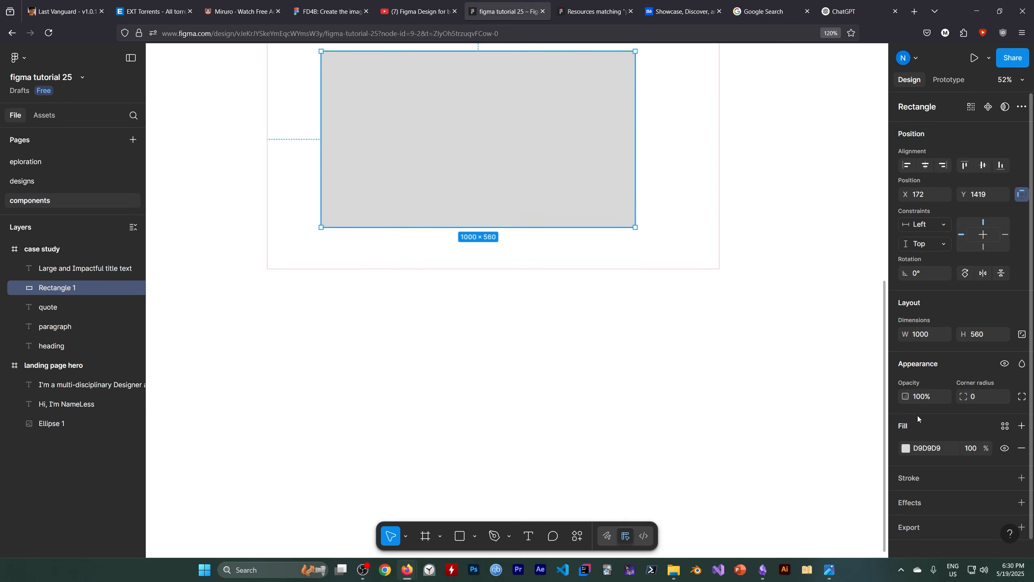
left_click(906, 449)
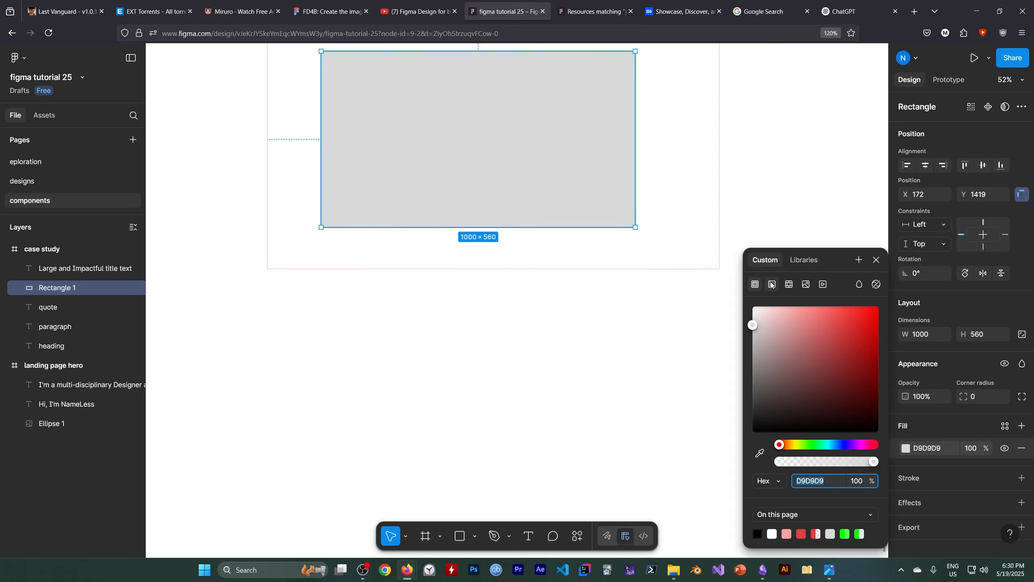
left_click_drag(857, 253, 731, 224)
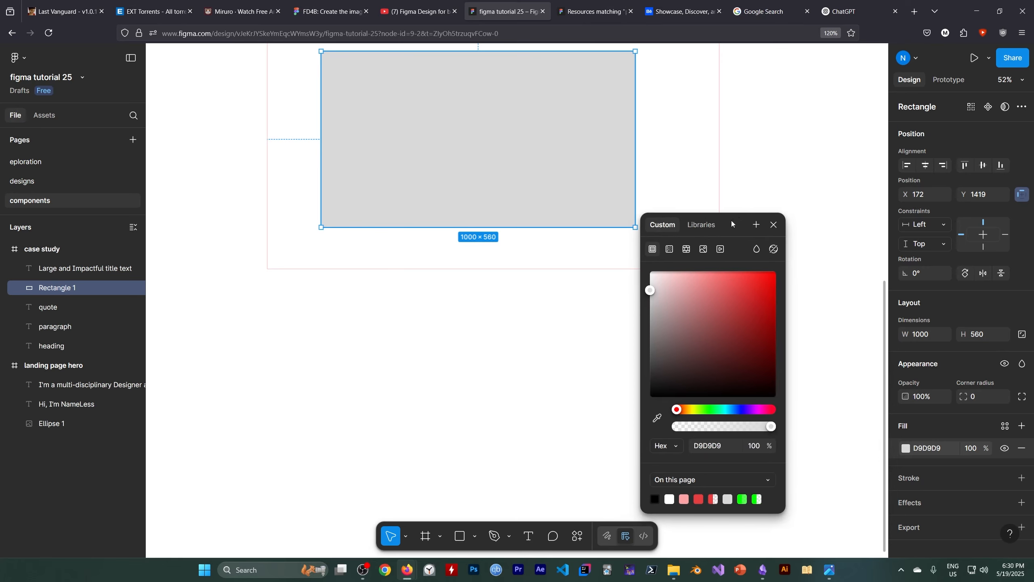
left_click(669, 249)
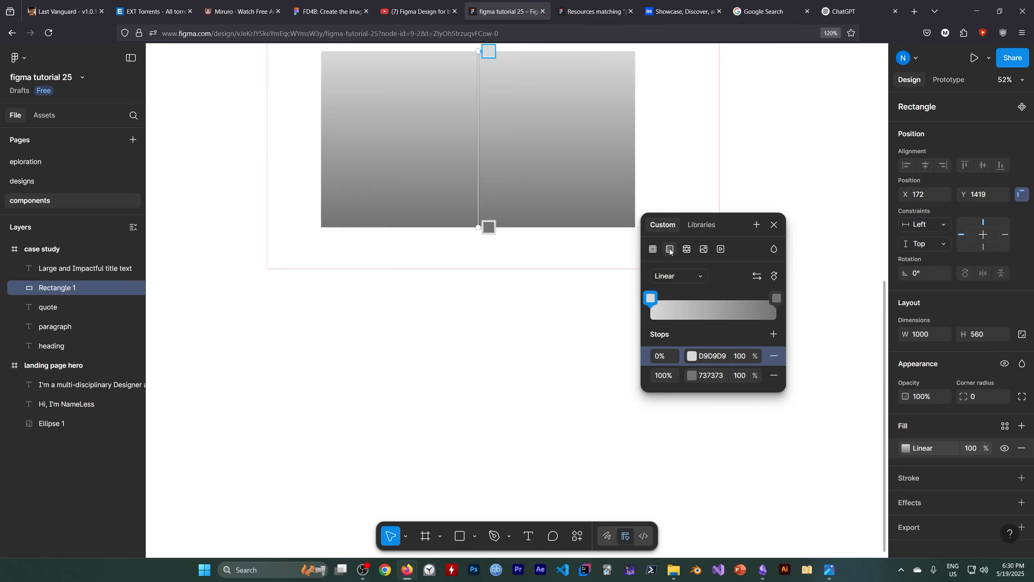
left_click(704, 249)
left_click(774, 225)
scroll(451, 382, "up", 4)
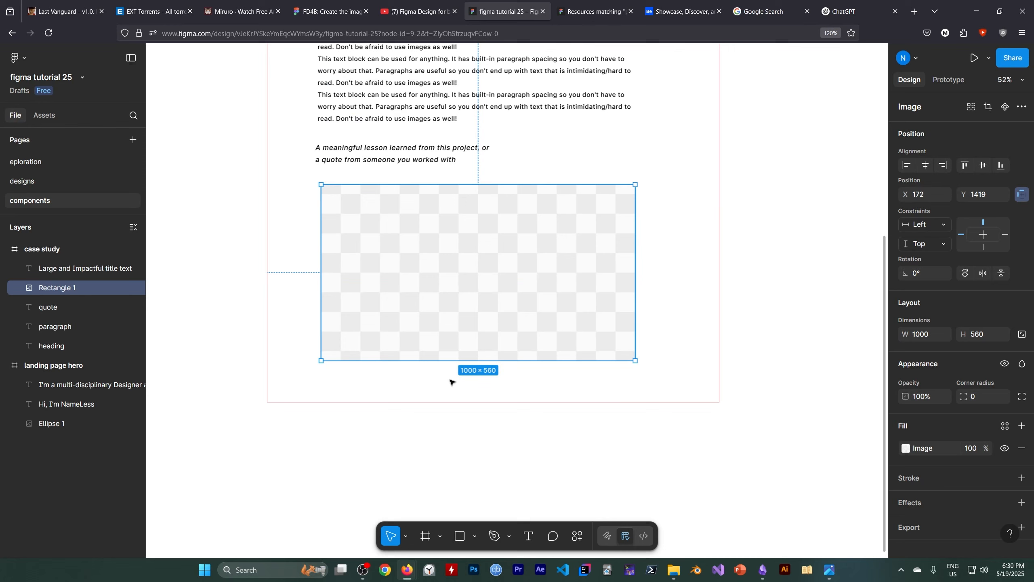
Step: Open the placeholder rectangle's image fill settings to view the upload option and close them again
left_click(580, 234)
left_click(492, 347)
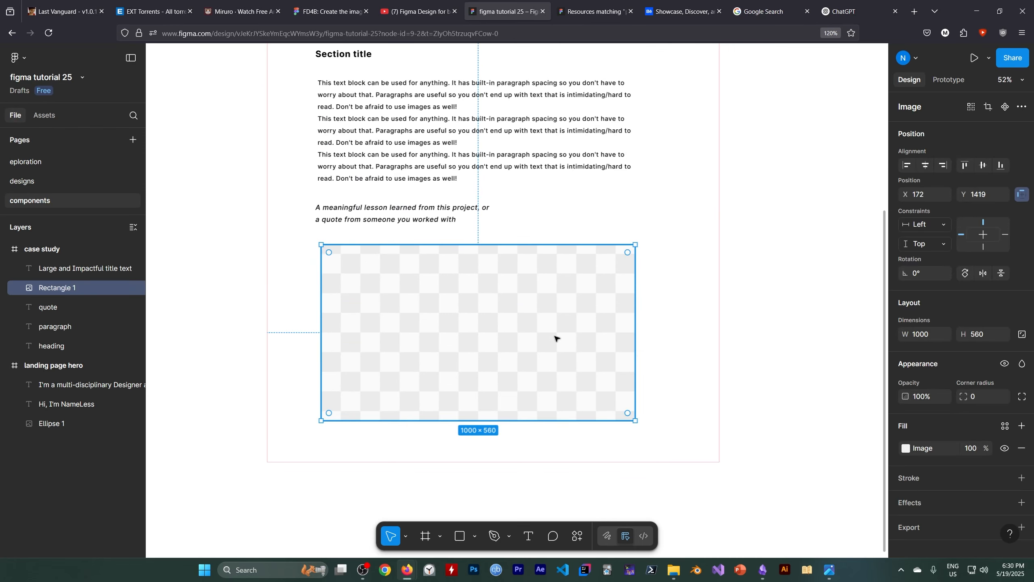
double_click(529, 346)
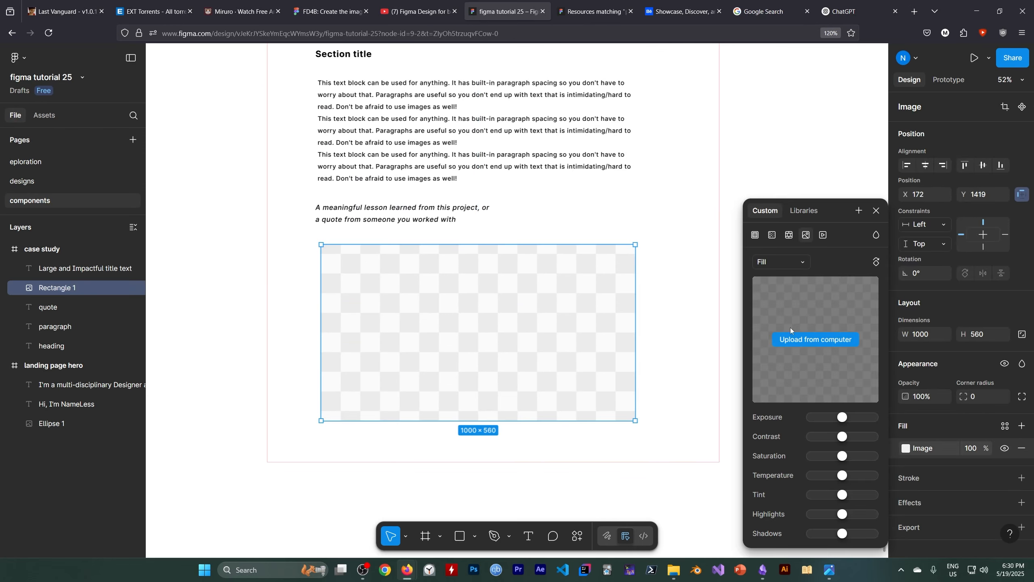
left_click(876, 210)
Step: Review the case study frame's layout from the large title text down to the image placeholder
scroll(571, 263, "up", 2)
scroll(571, 264, "up", 8)
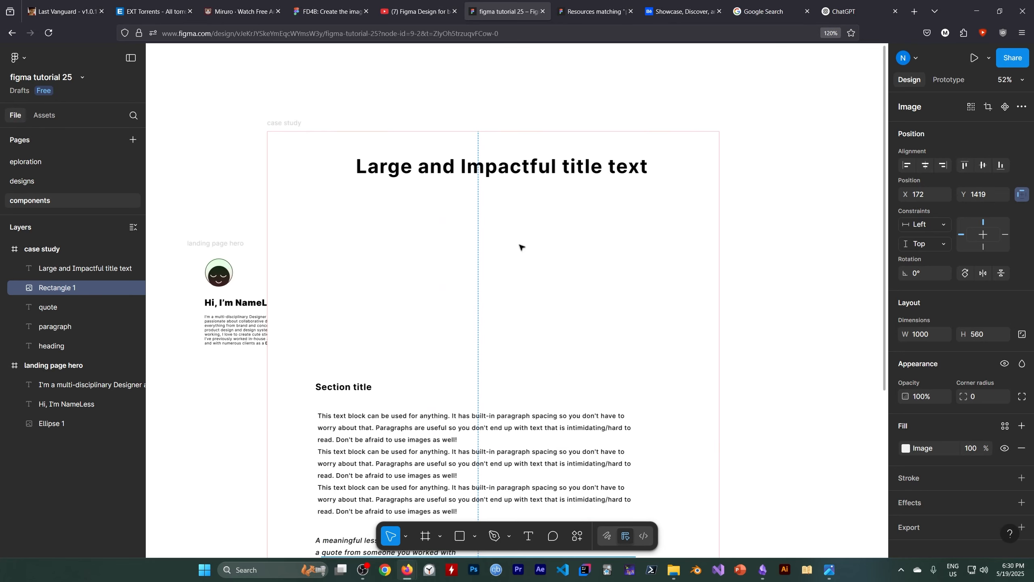
left_click(402, 183)
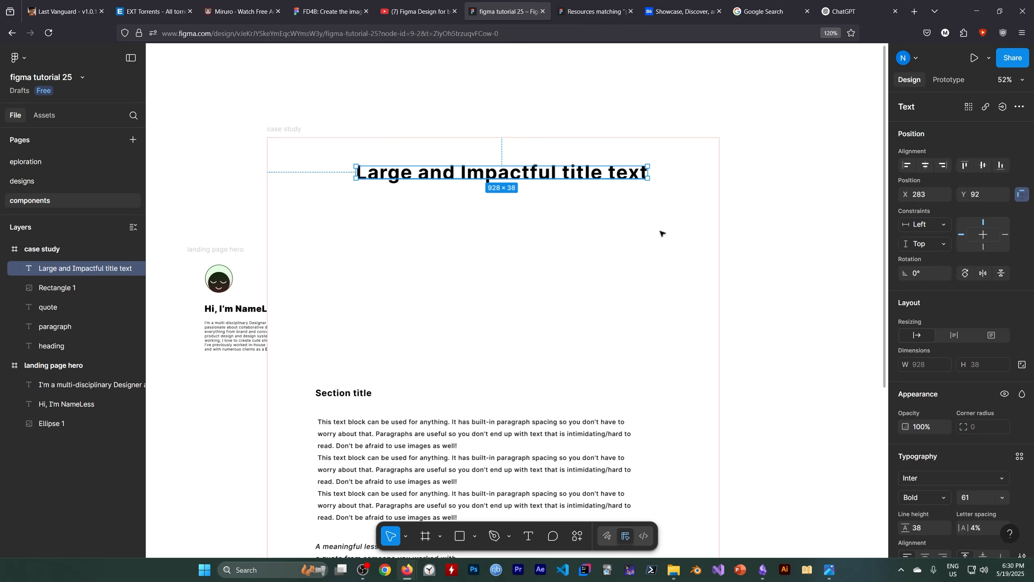
left_click(466, 271)
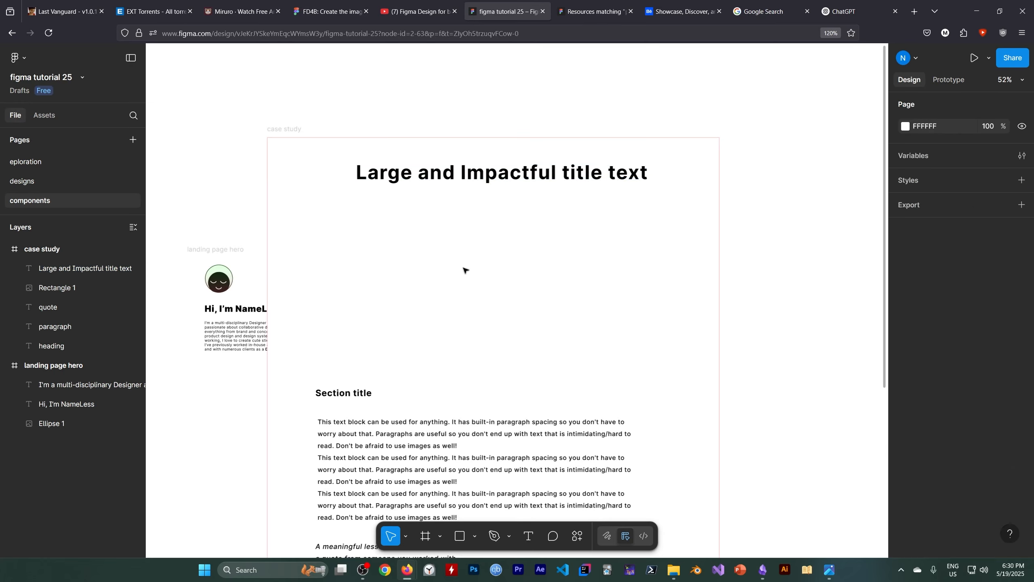
left_click(407, 181)
scroll(452, 250, "down", 5)
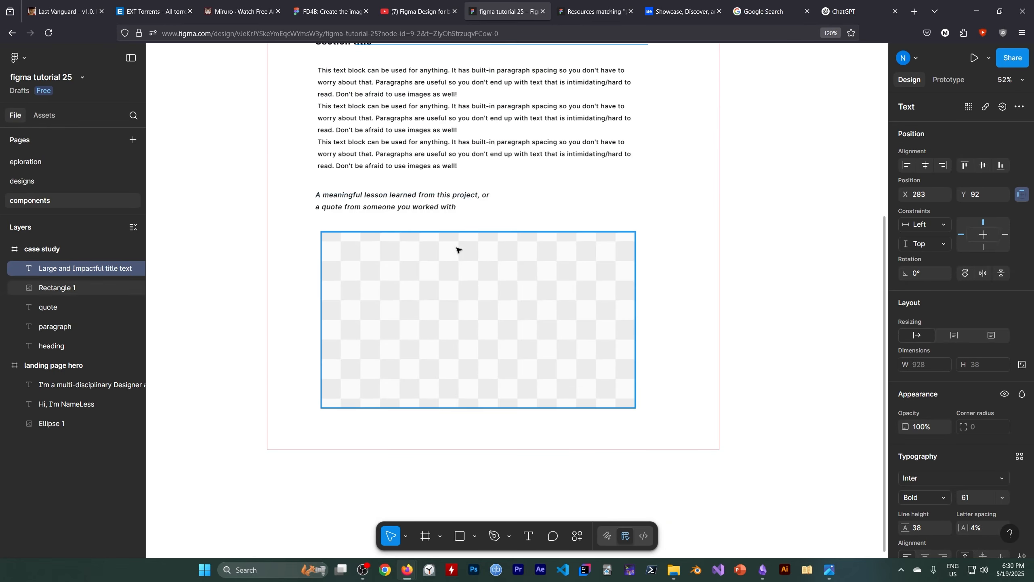
scroll(452, 261, "up", 7)
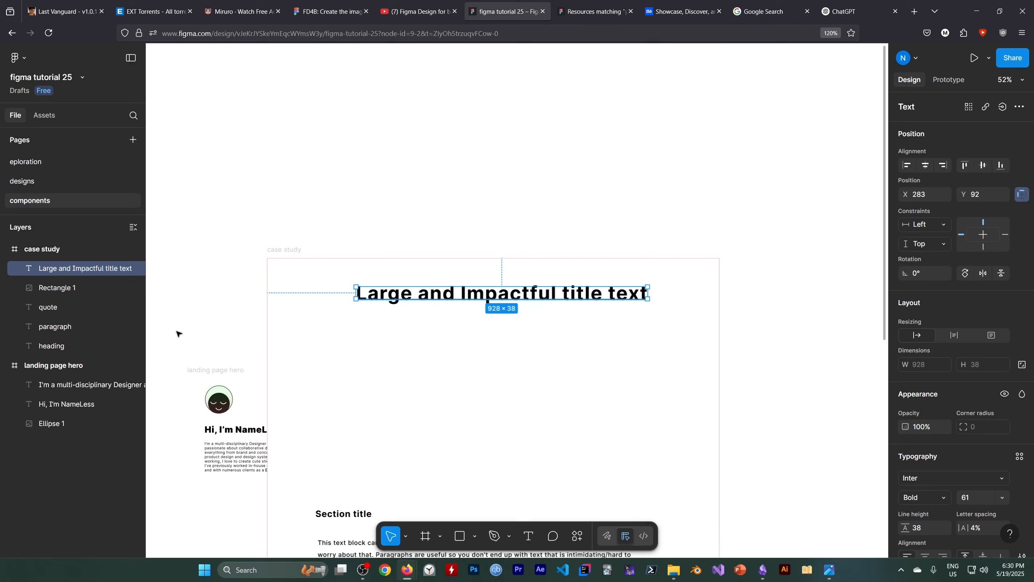
scroll(449, 467, "down", 7)
scroll(434, 462, "up", 7)
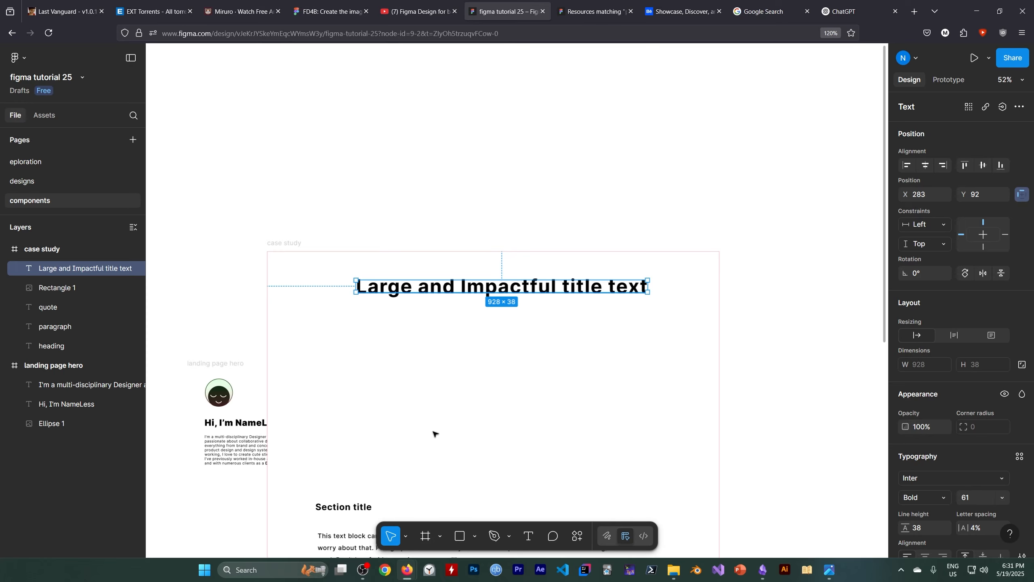
Step: Wrap the large title text in its own frame and expand that frame in the layer list
right_click(421, 294)
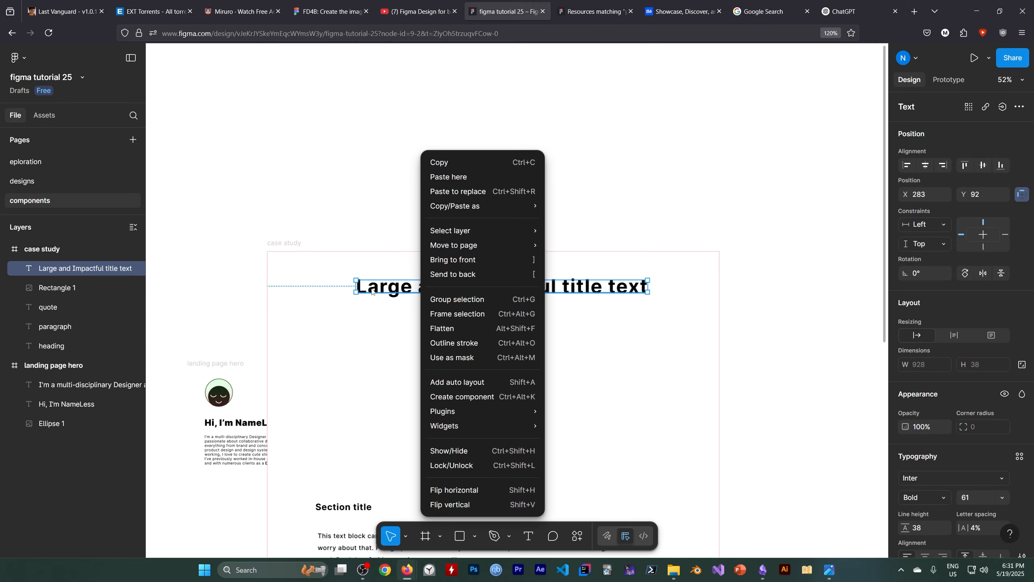
left_click(456, 316)
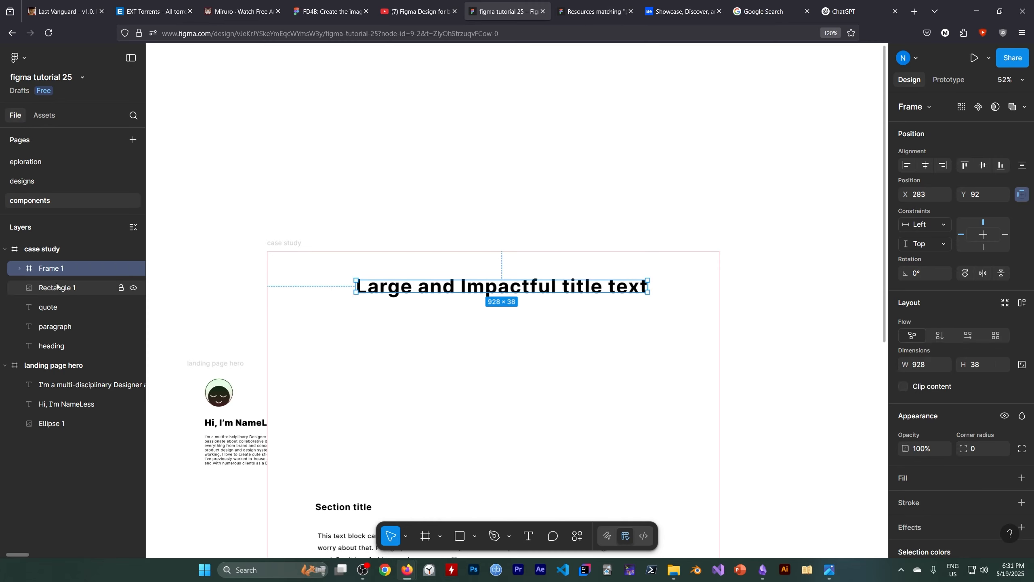
left_click(19, 269)
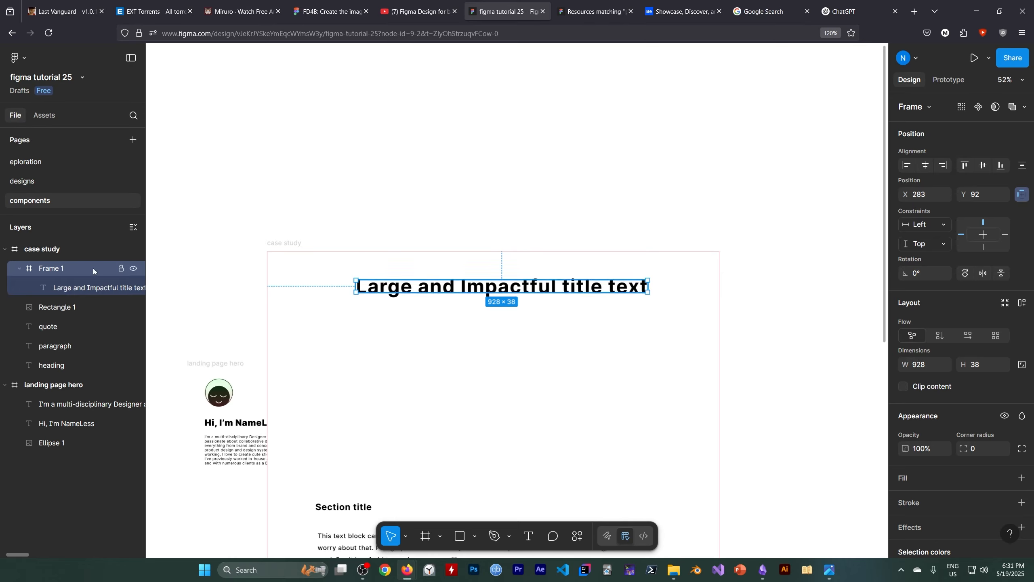
Step: Resize the title's new frame to about 1440 × 237 so it spans the full width of the case study frame
left_click_drag(489, 292, 493, 354)
left_click_drag(354, 319, 267, 318)
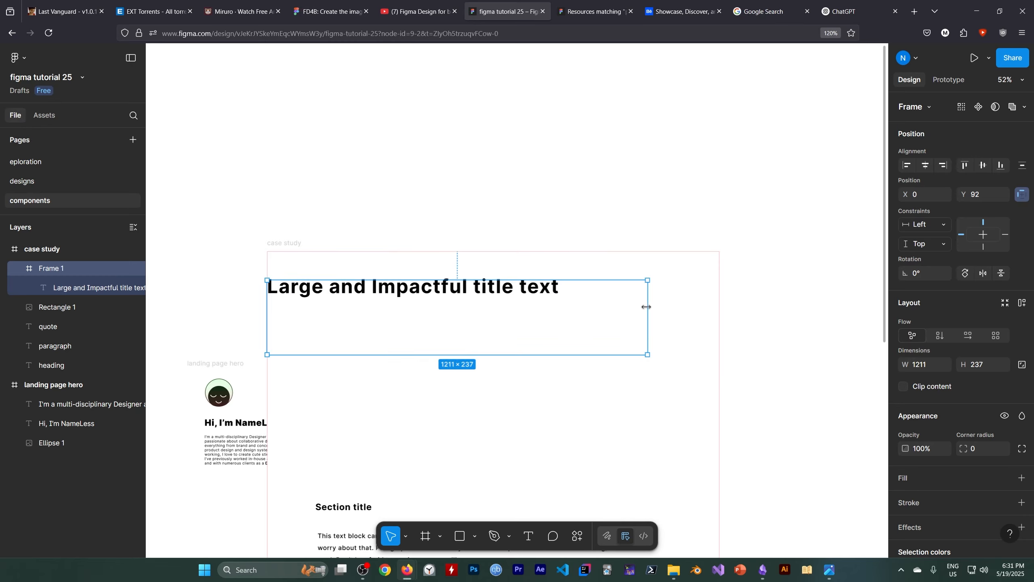
left_click_drag(646, 307, 716, 316)
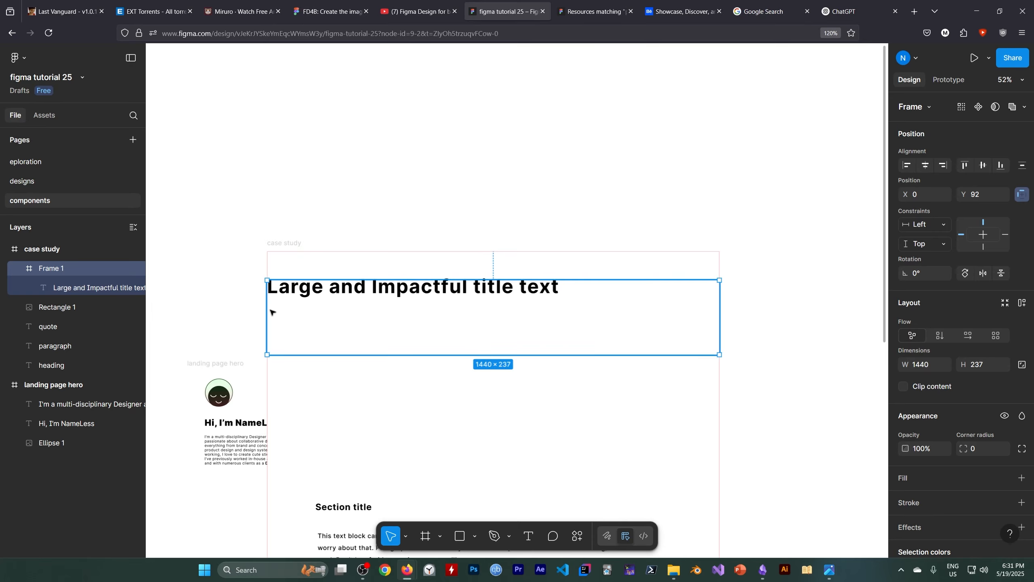
Step: Move the large title text away from the corner towards the middle of its new frame
scroll(309, 256, "down", 1)
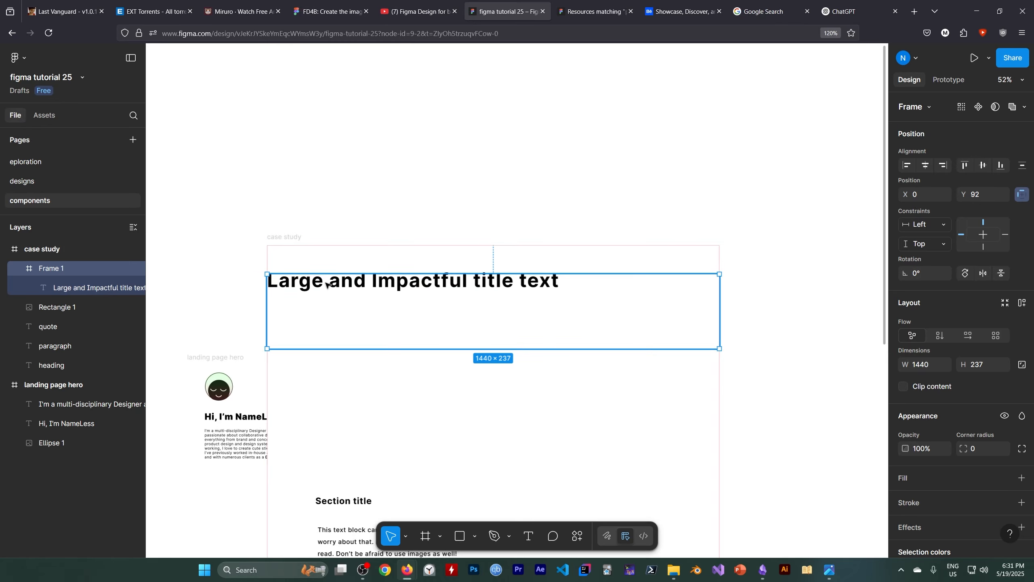
left_click(475, 285)
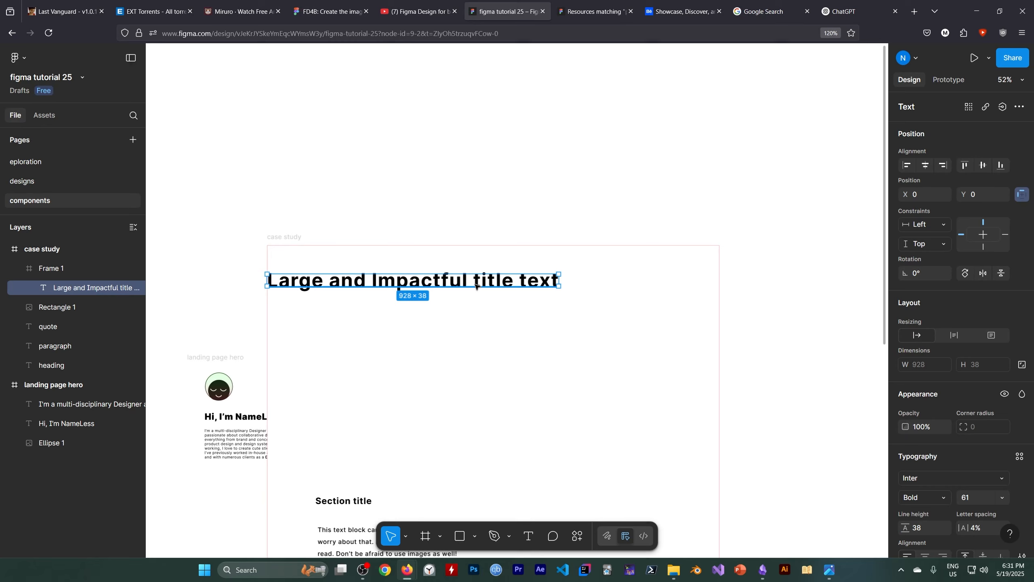
left_click_drag(355, 282, 409, 306)
Step: Add a stroke to the title's frame and set its colour to the muted pink D98686
left_click(293, 321)
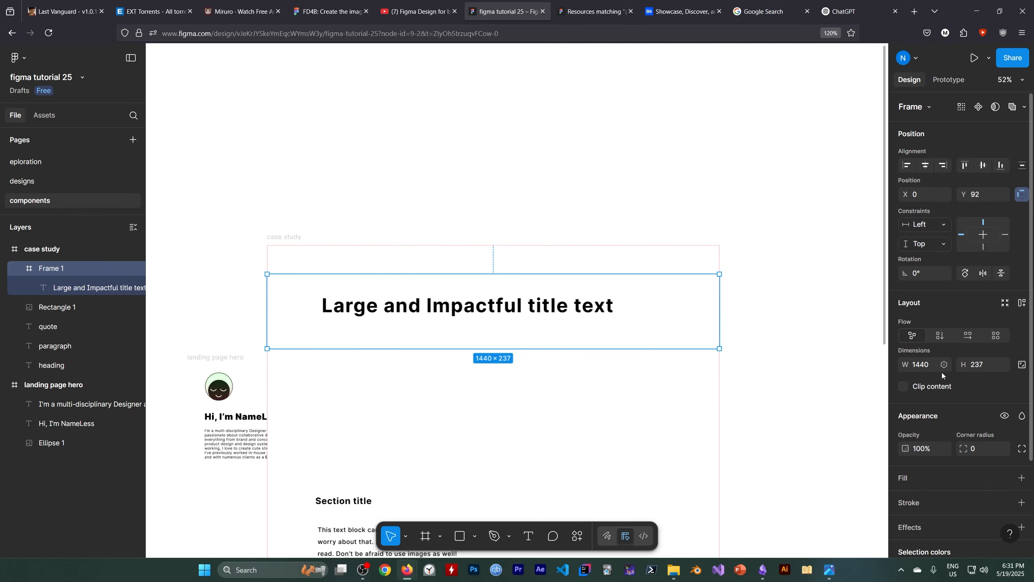
scroll(871, 393, "down", 5)
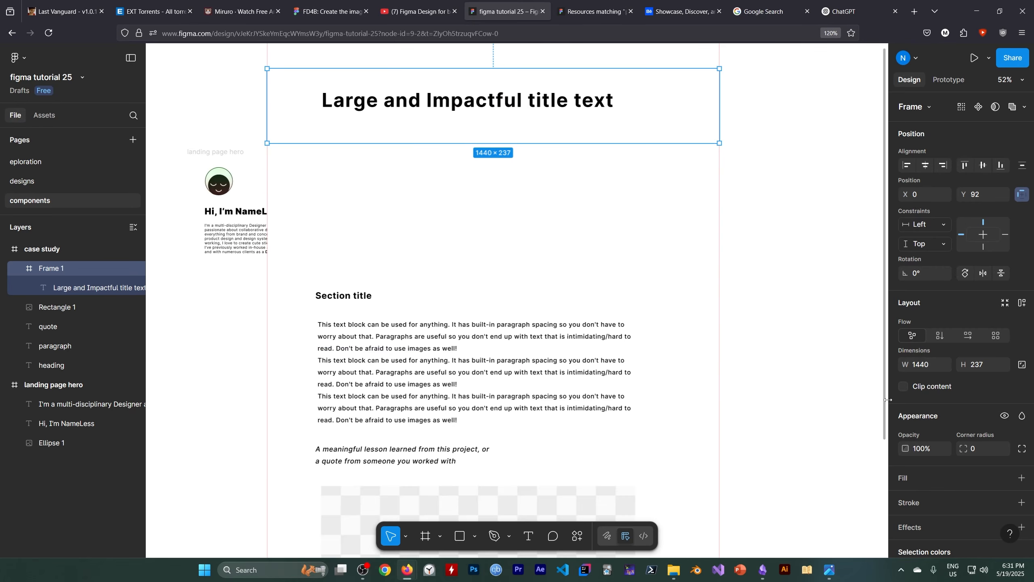
scroll(994, 401, "down", 3)
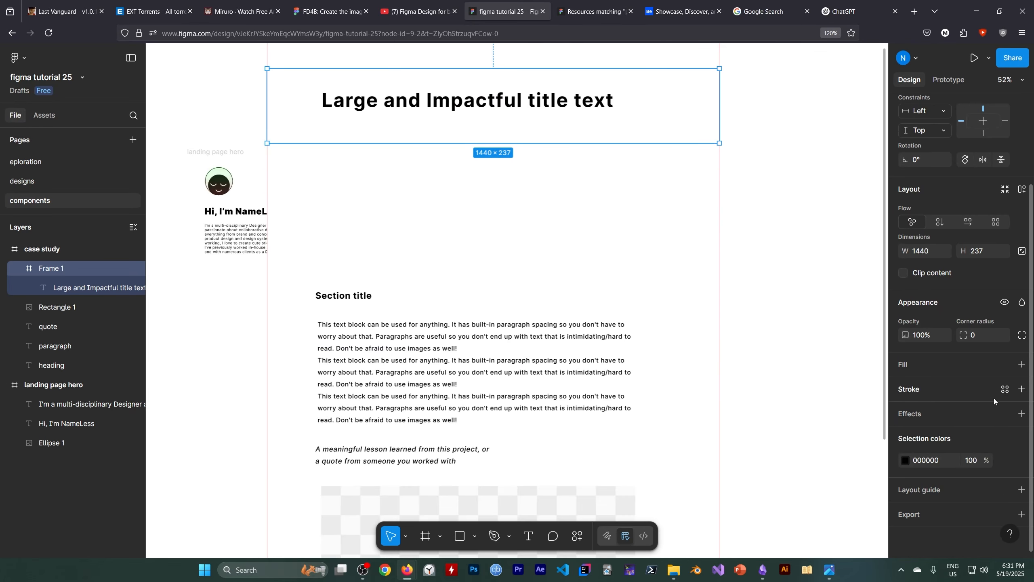
left_click(1022, 389)
left_click(906, 410)
left_click_drag(799, 379, 800, 326)
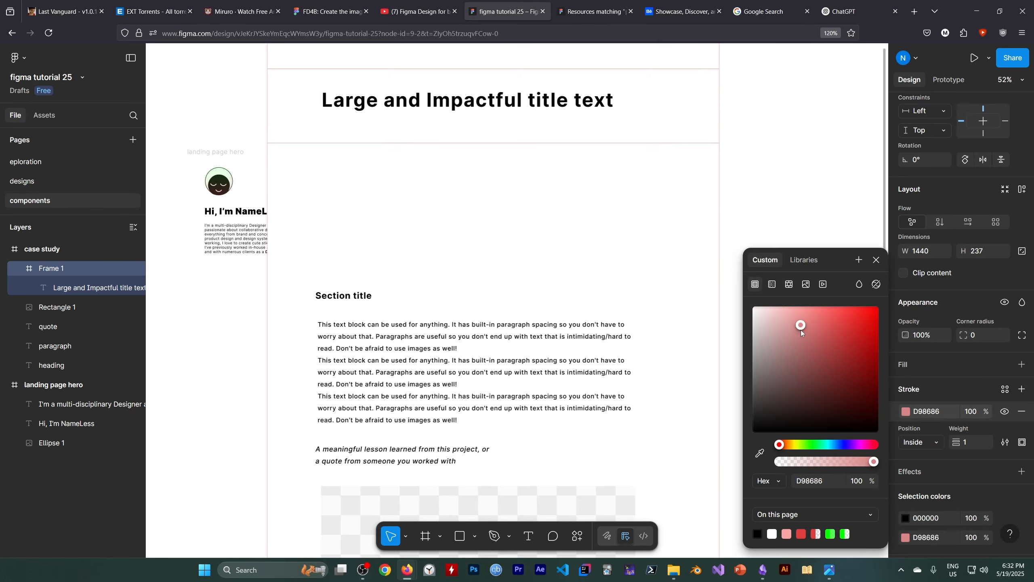
Step: Try moving the title's frame down within the case study frame, and undo the move
left_click(491, 267)
scroll(491, 267, "up", 3)
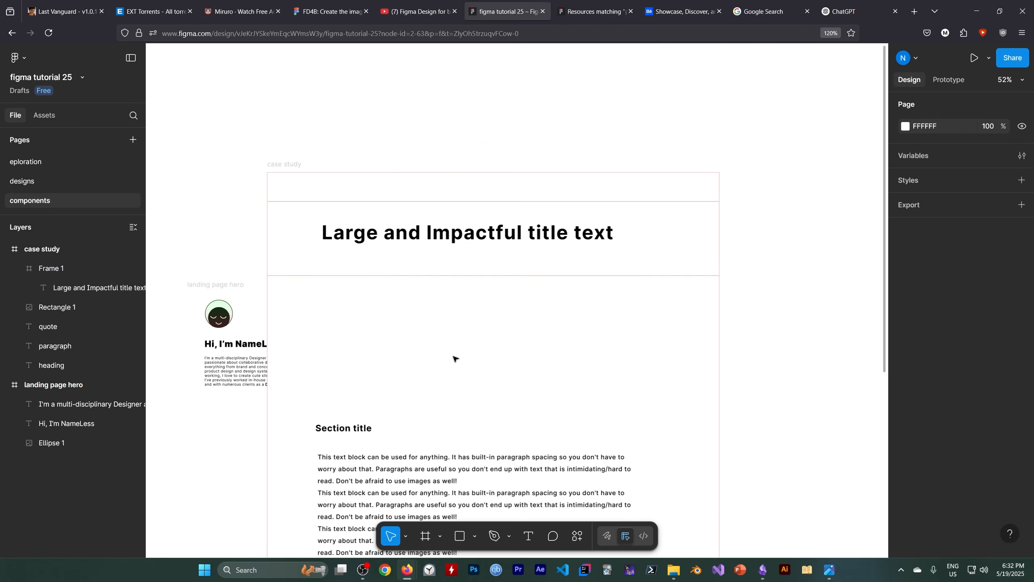
left_click(372, 238)
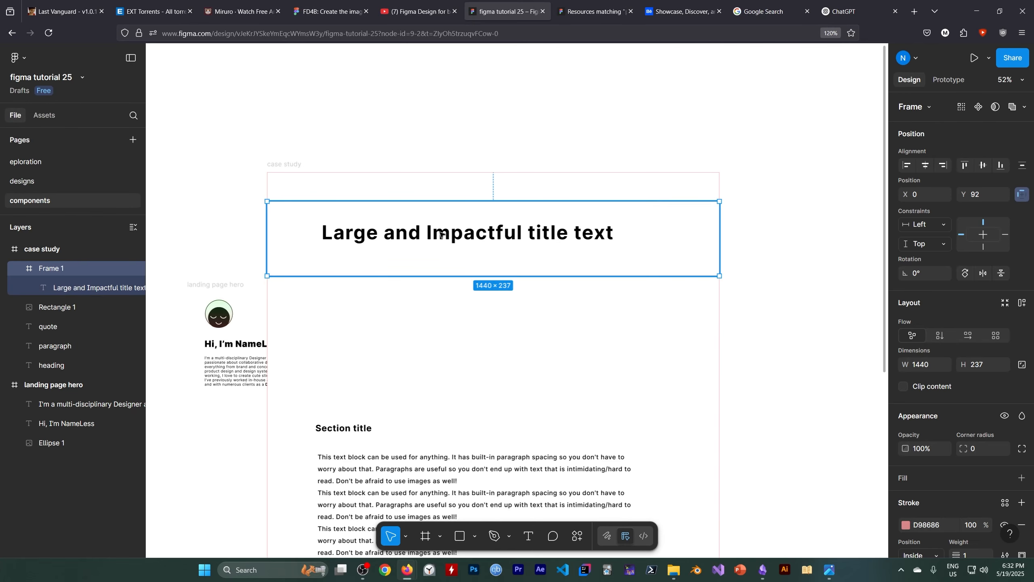
left_click_drag(442, 235, 423, 243)
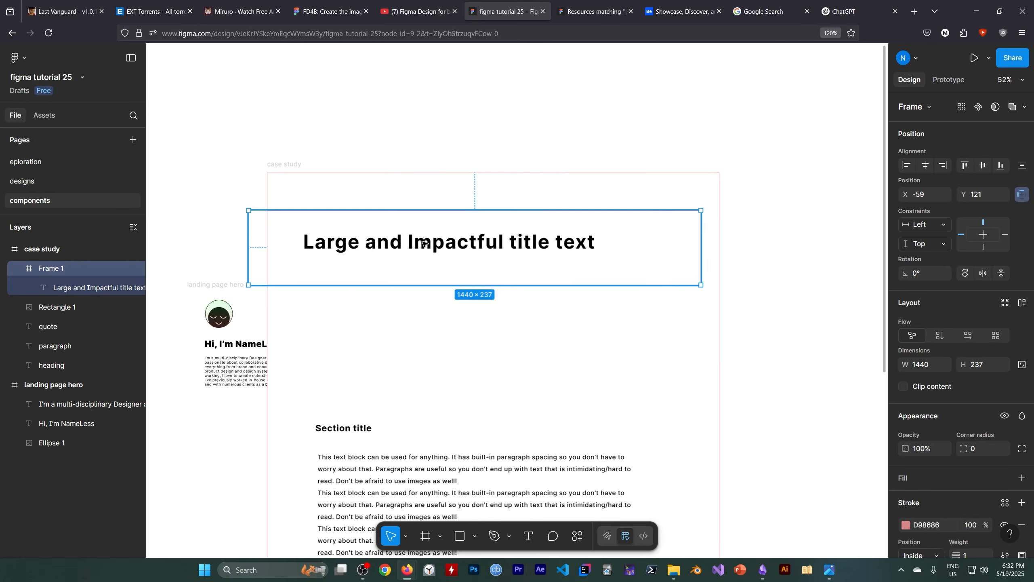
key("ctrl+z")
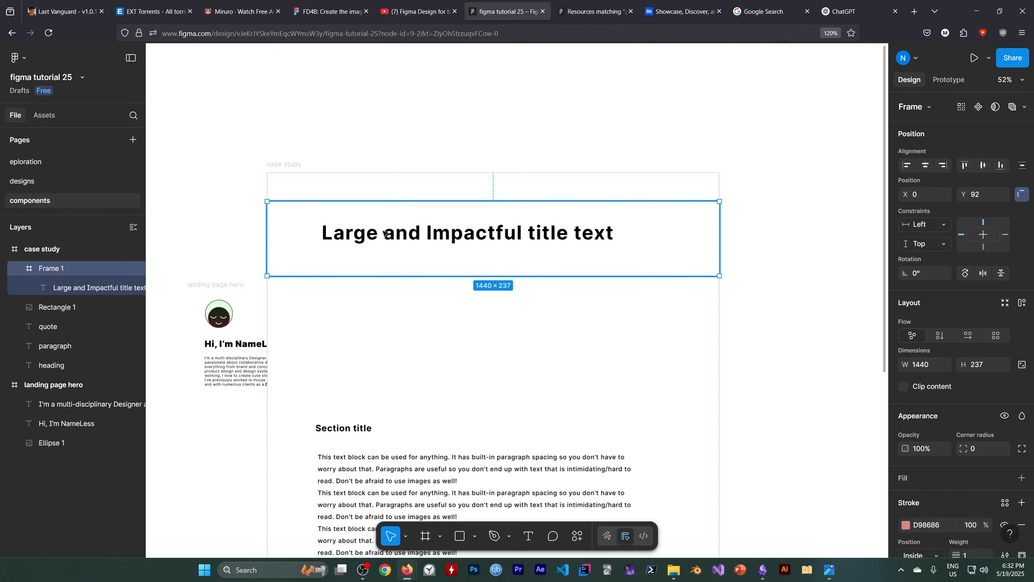
Step: Move the large title text to the centre of its frame, at about X 256, Y 99
left_click(368, 294)
left_click(107, 290)
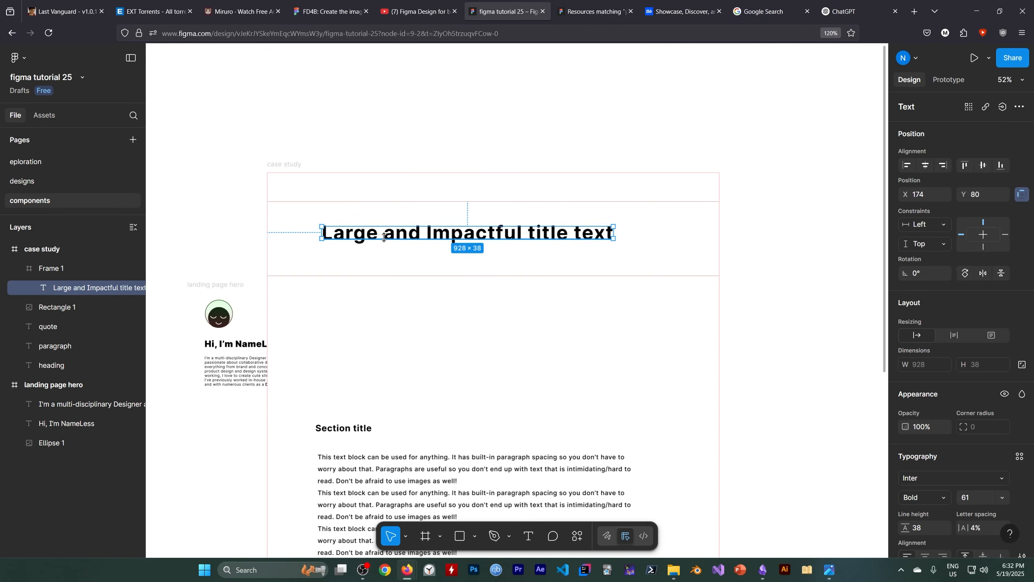
left_click_drag(384, 239, 409, 239)
key("ctrl+z")
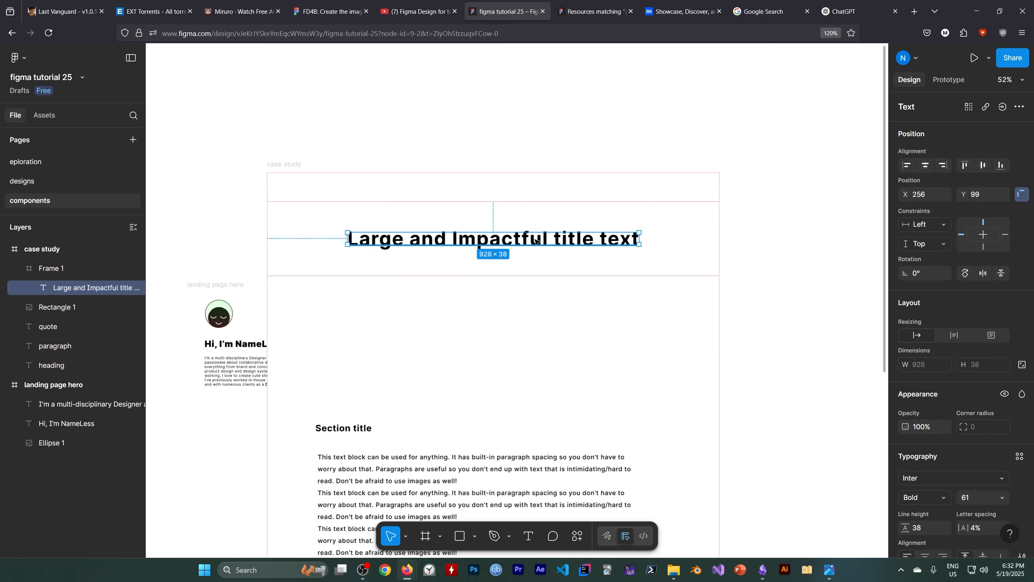
Step: Try the left, centre and right alignments on the title text and leave it horizontally centred in its frame
left_click(907, 166)
left_click(921, 166)
left_click(938, 167)
left_click(926, 166)
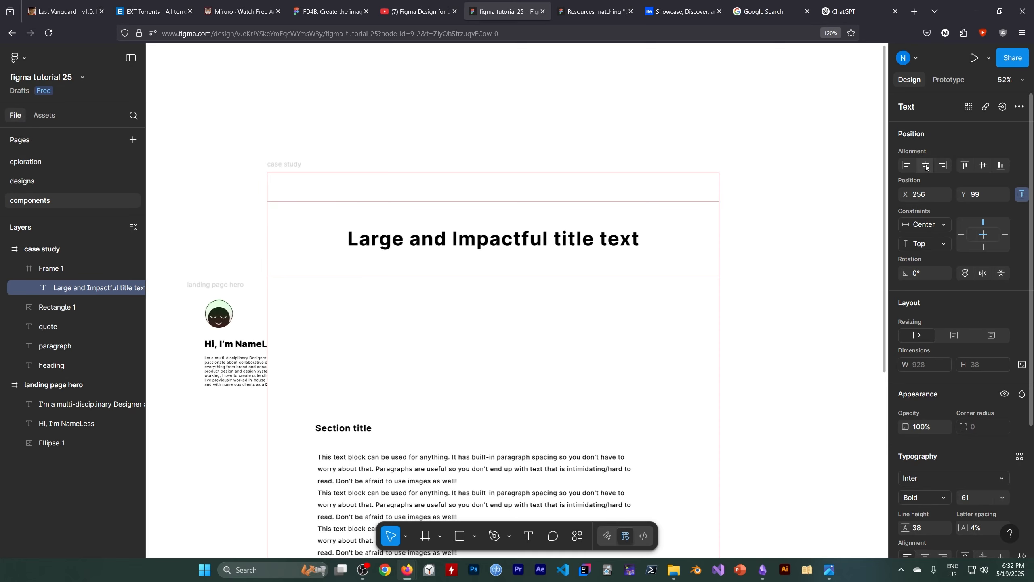
left_click(908, 166)
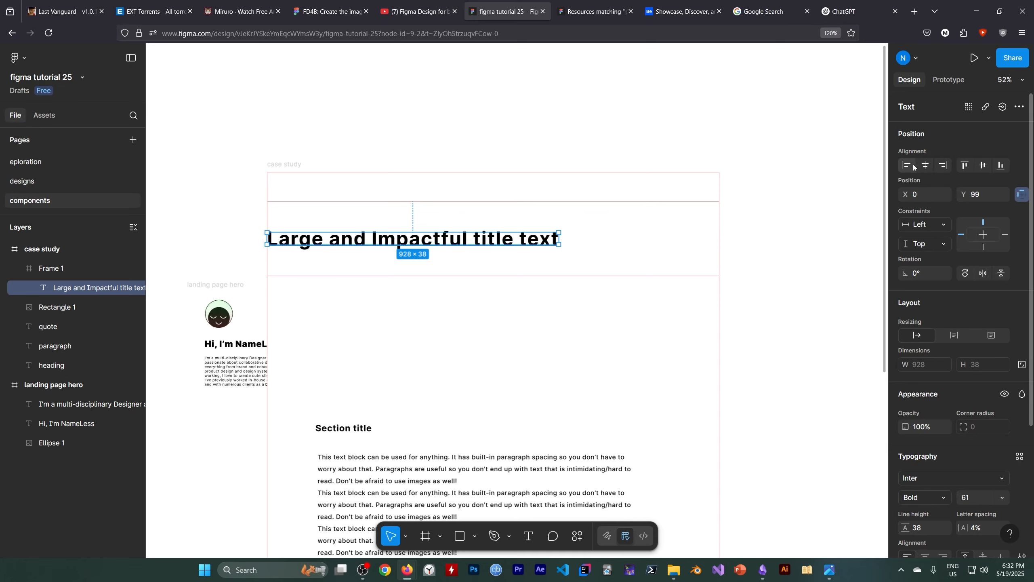
left_click(926, 165)
Step: Add a fill to the title's frame and set its type to Image, keeping the placeholder pattern
left_click(383, 224)
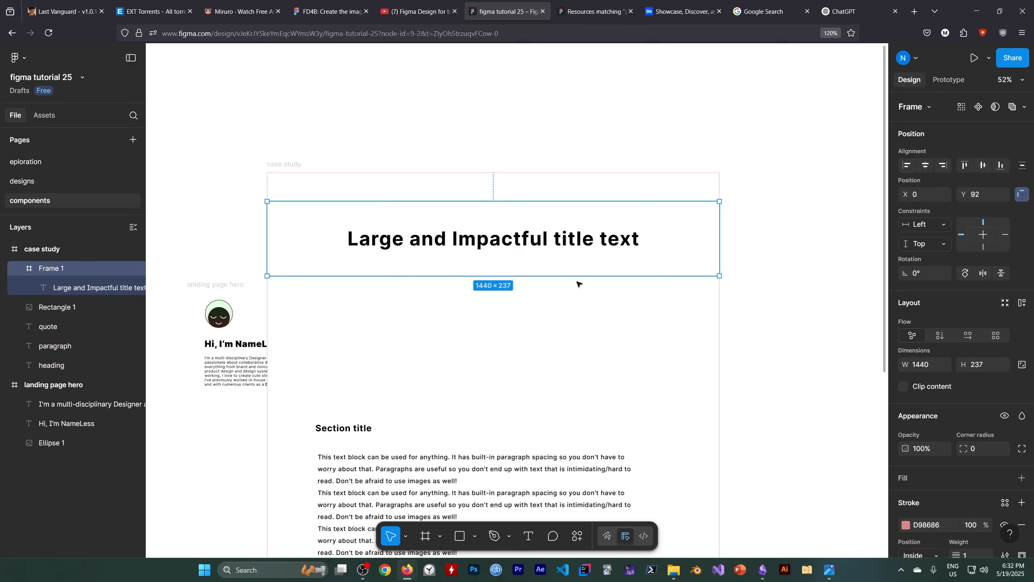
key("alt+Tab")
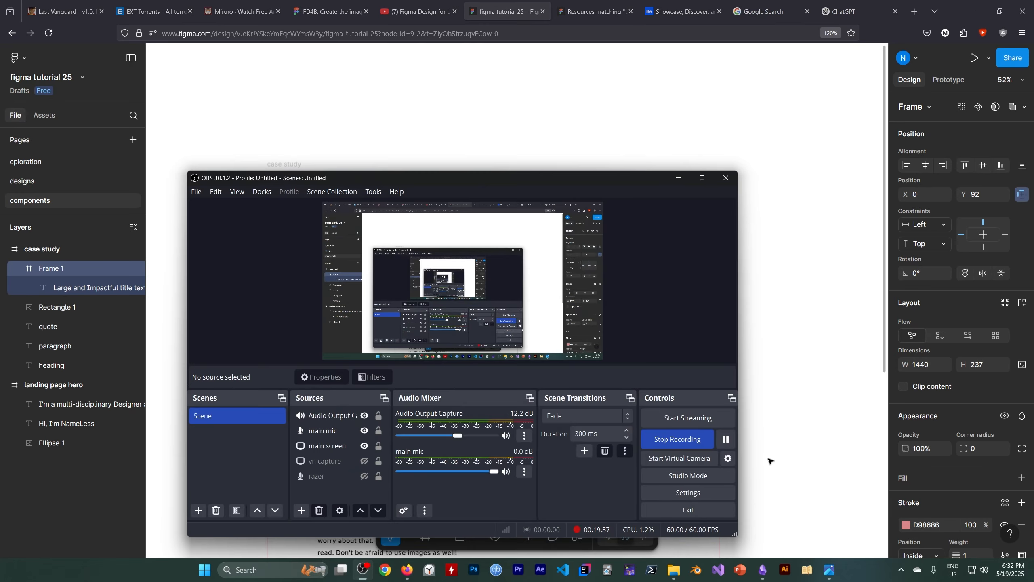
left_click(678, 178)
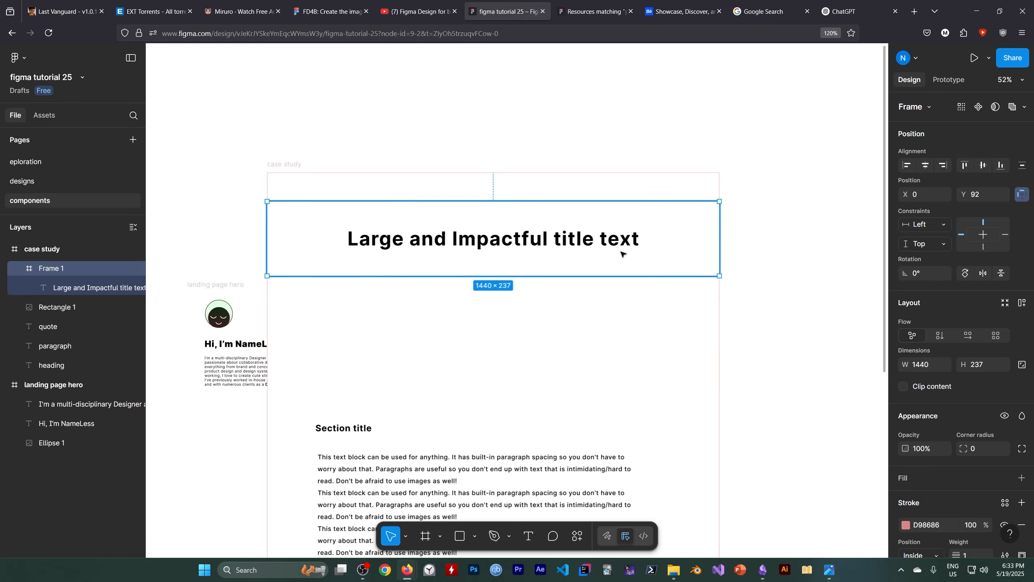
scroll(901, 397, "down", 4)
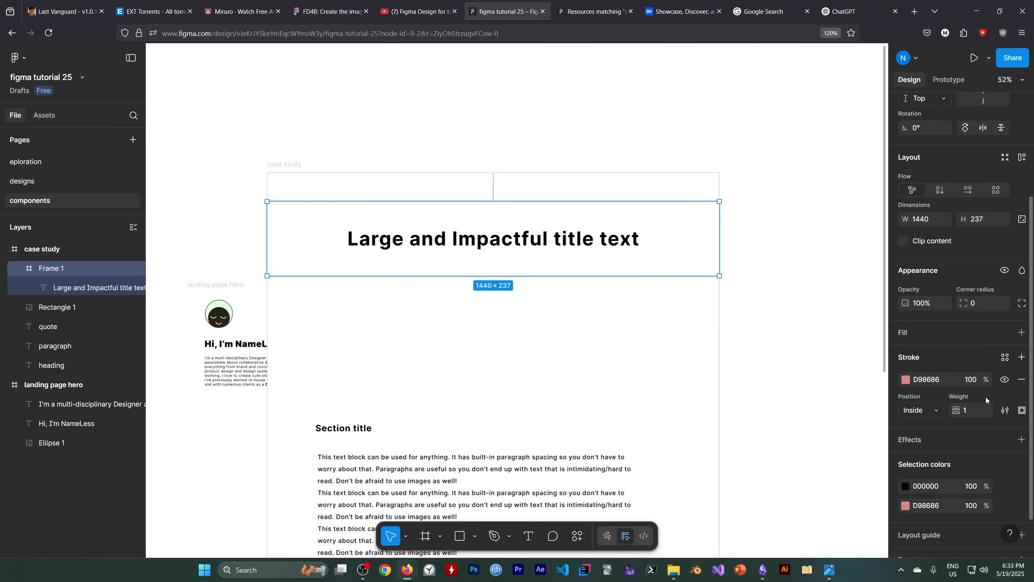
scroll(857, 400, "down", 1)
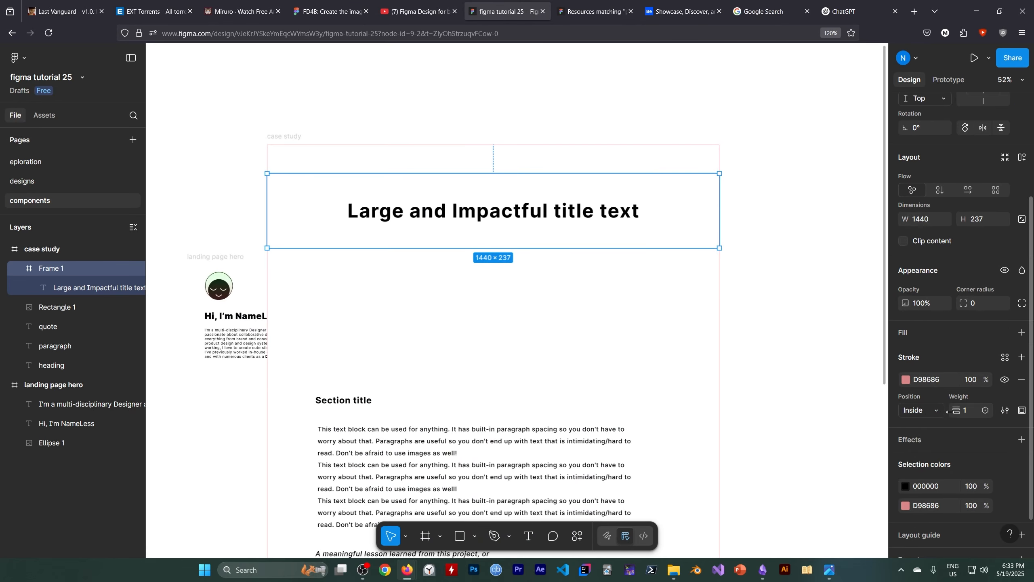
scroll(936, 403, "up", 3)
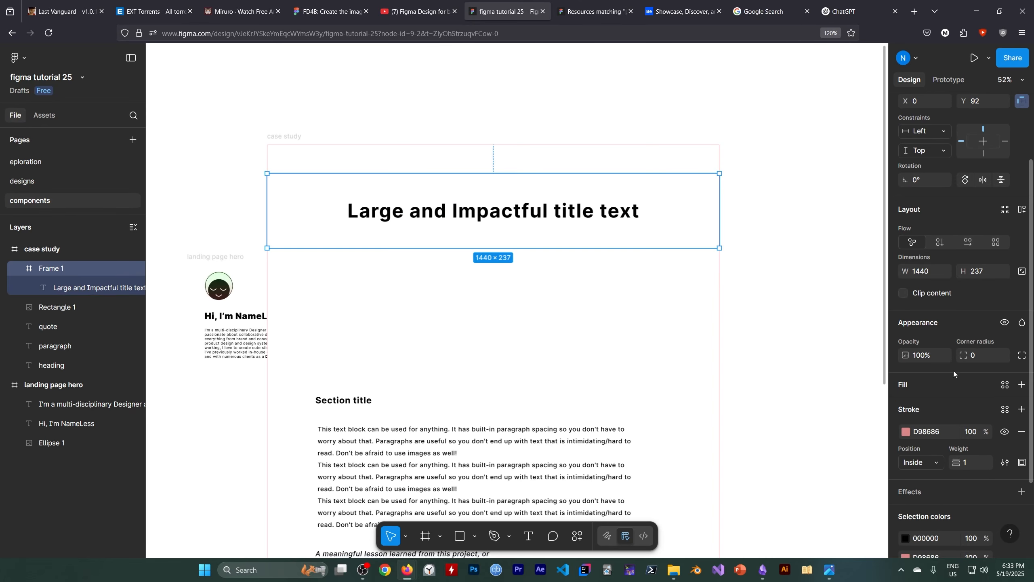
scroll(937, 359, "down", 5)
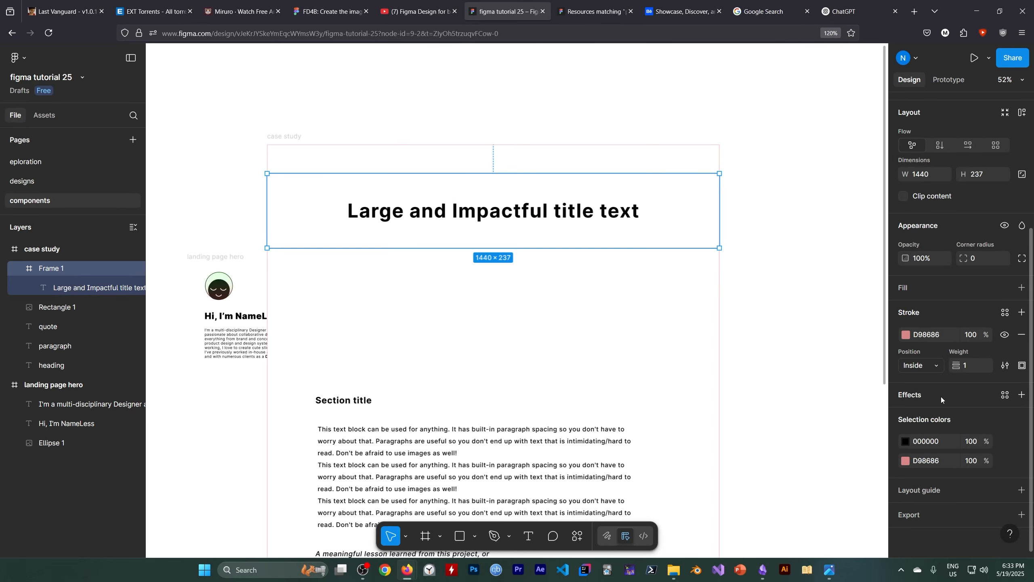
scroll(940, 397, "up", 3)
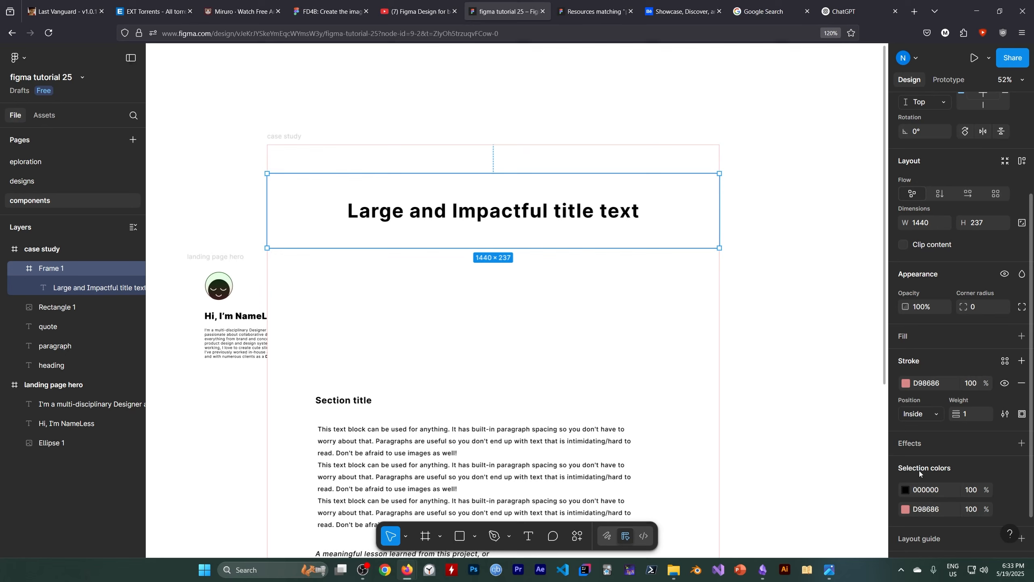
left_click(1022, 336)
left_click(807, 286)
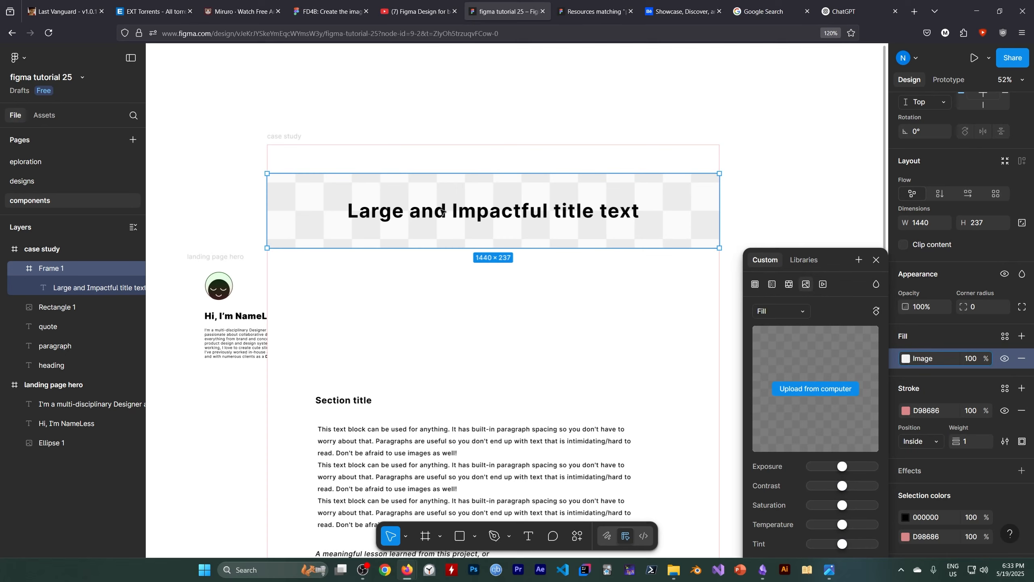
Step: Cycle the title text through left, centre and right alignment inside its image-filled frame, ending on horizontal centre
left_click(89, 288)
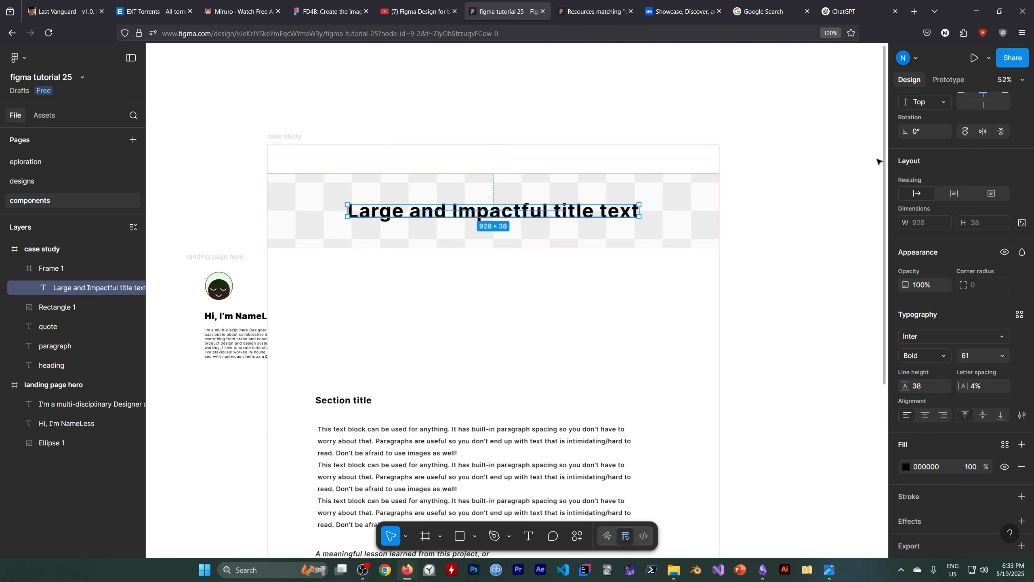
scroll(954, 213, "up", 4)
left_click(905, 166)
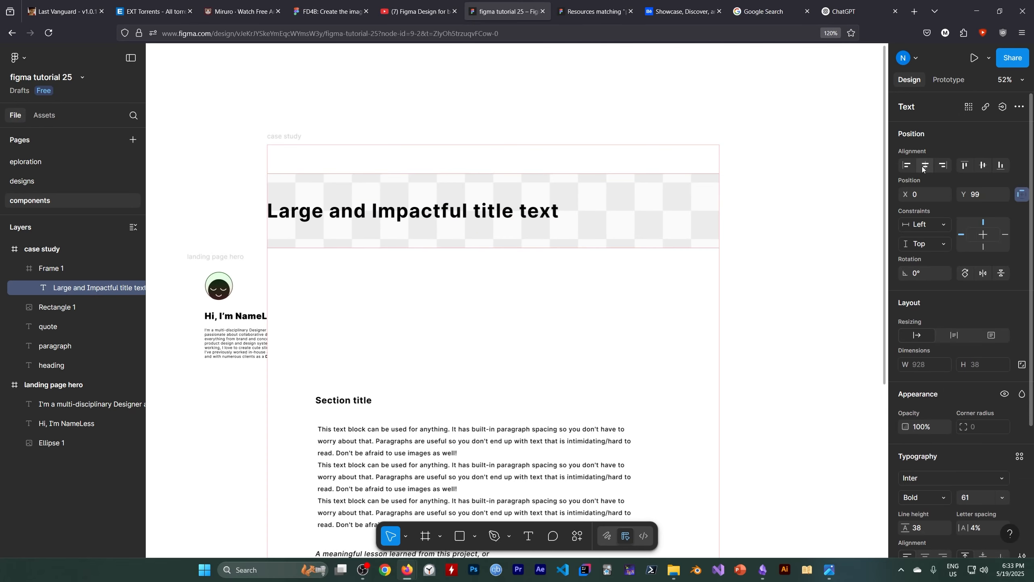
left_click(923, 167)
left_click(942, 166)
left_click(925, 167)
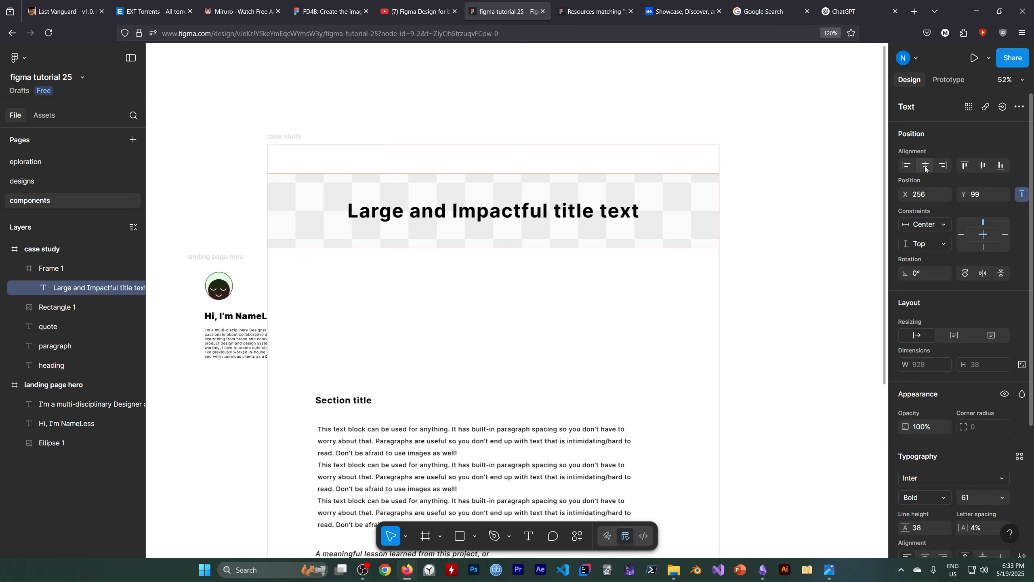
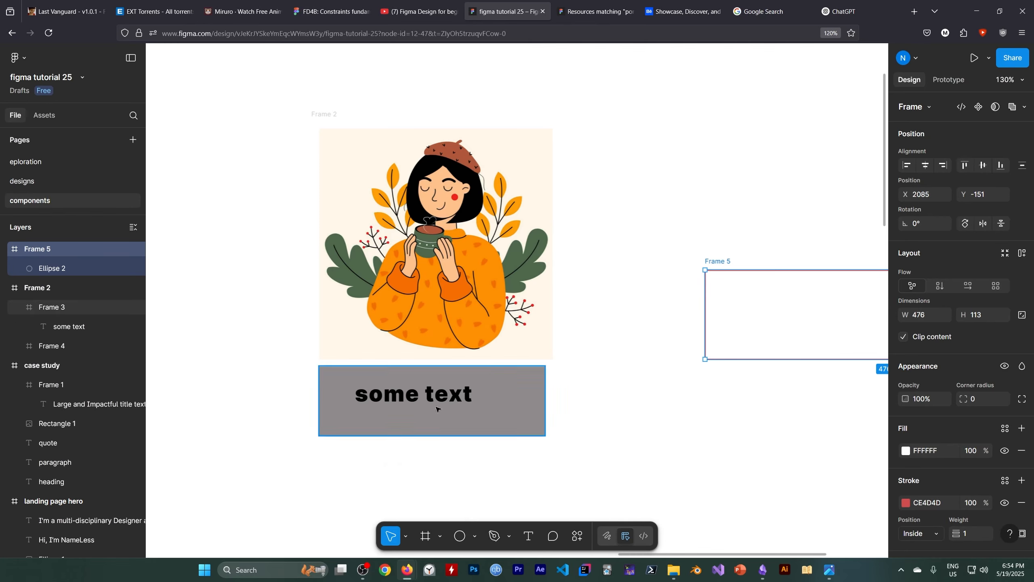
Step: Test the constraints by resizing the illustration card's outer frame to about 243 × 360 and back up to about 331 × 422
left_click(434, 246)
left_click(66, 291)
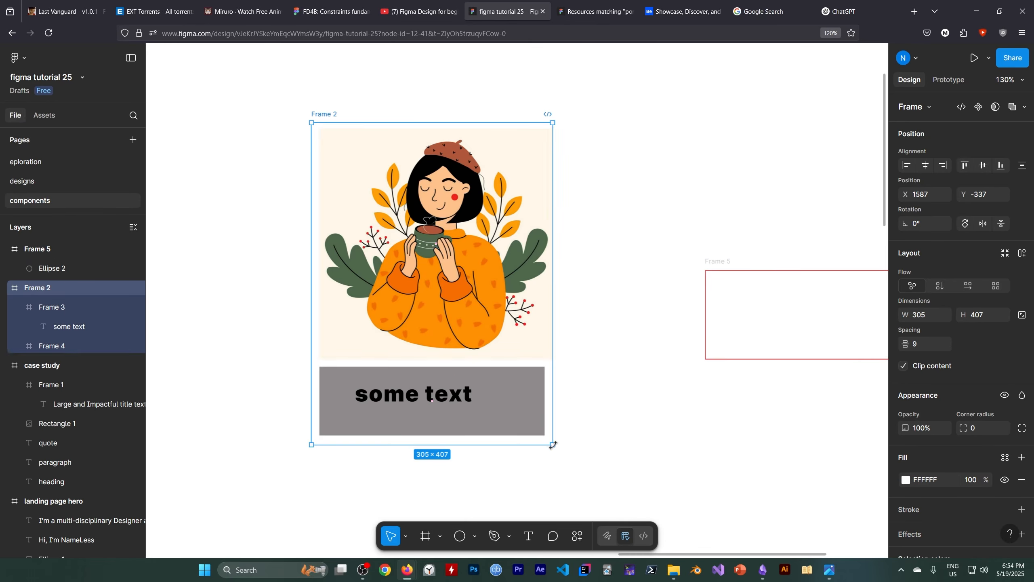
left_click_drag(553, 444, 500, 404)
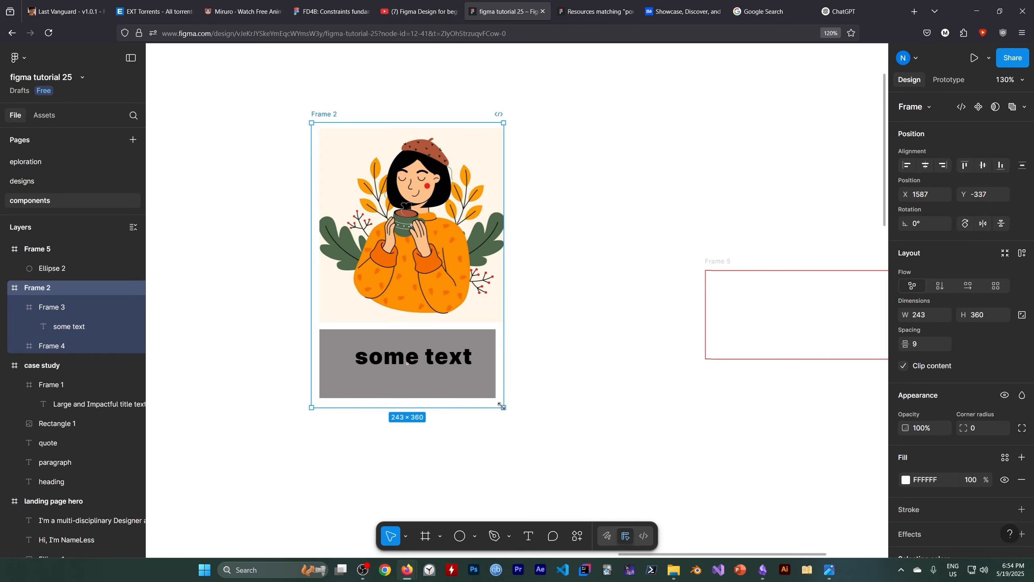
left_click_drag(502, 406, 552, 438)
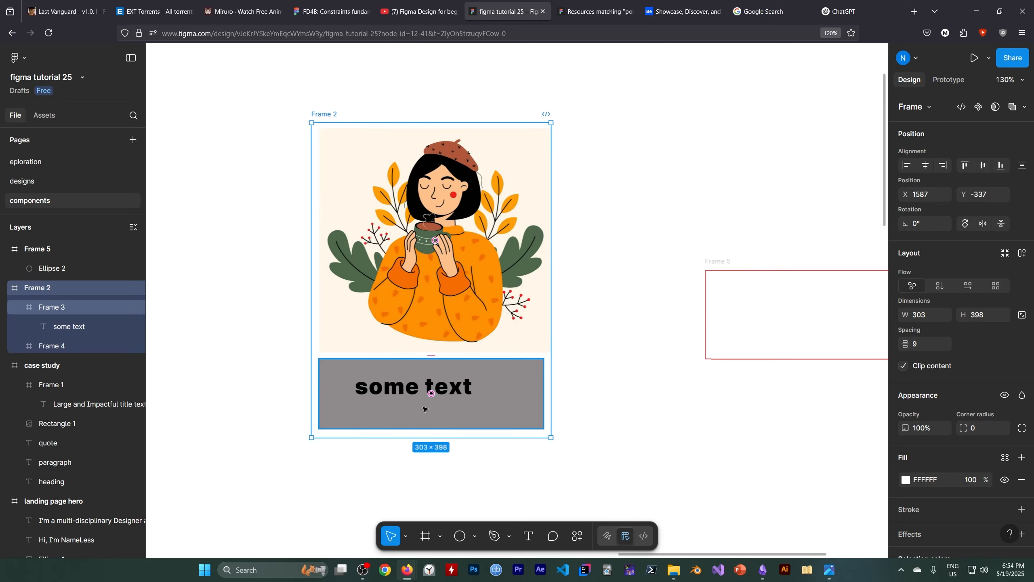
left_click_drag(552, 437, 569, 452)
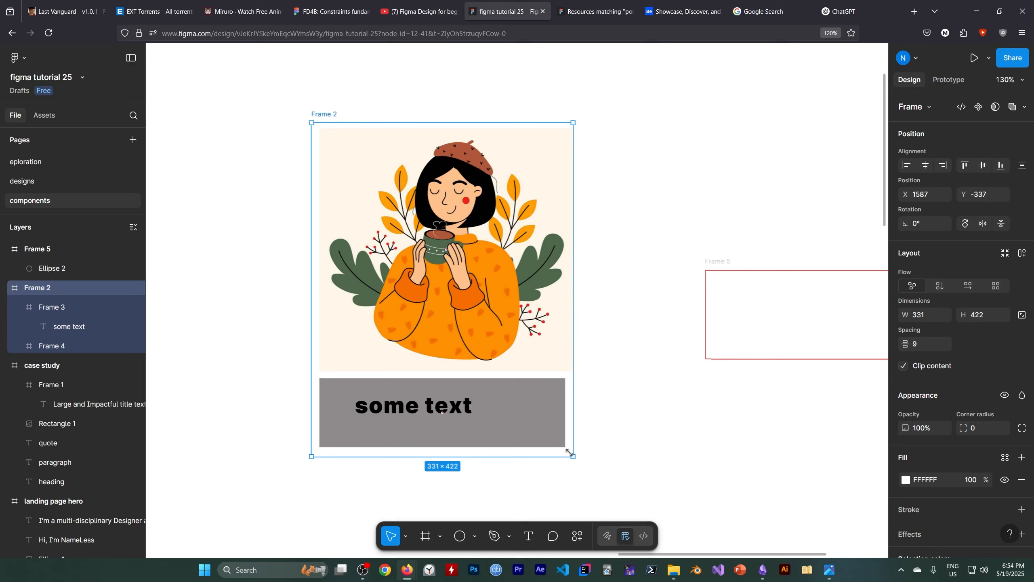
Step: Set the horizontal constraint of the grey frame holding "some text" to Left + Right
left_click(63, 307)
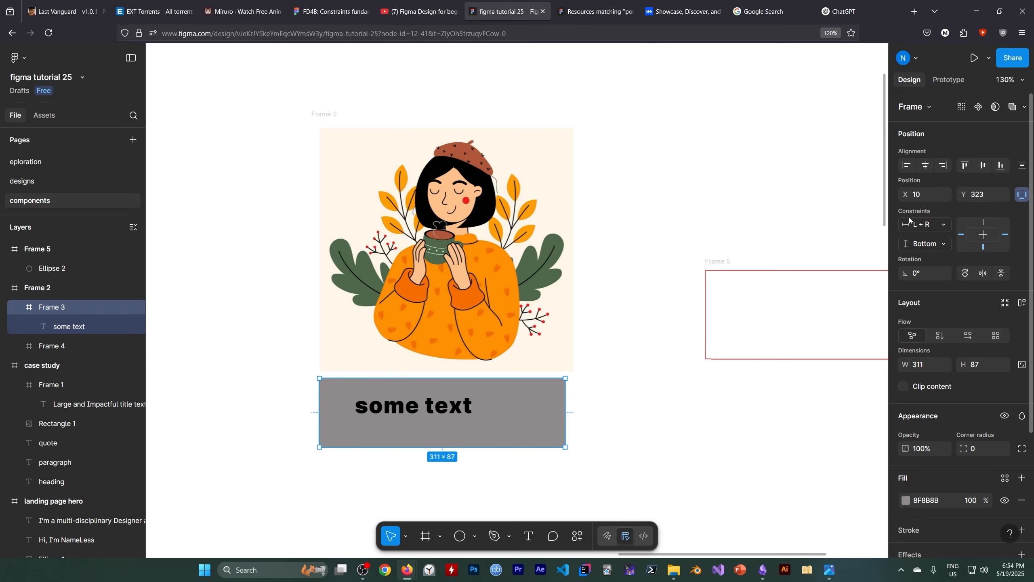
left_click(940, 230)
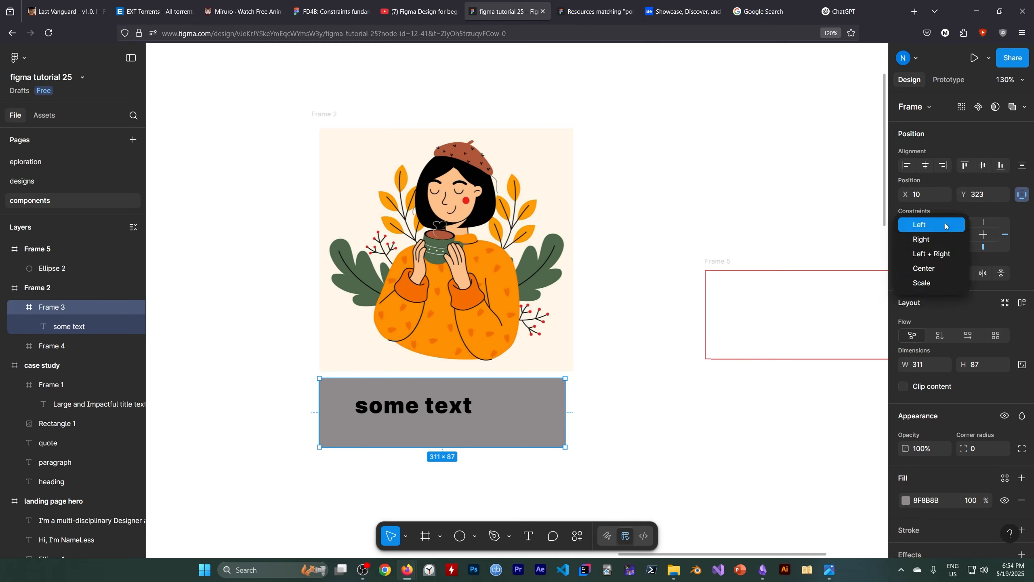
left_click(934, 255)
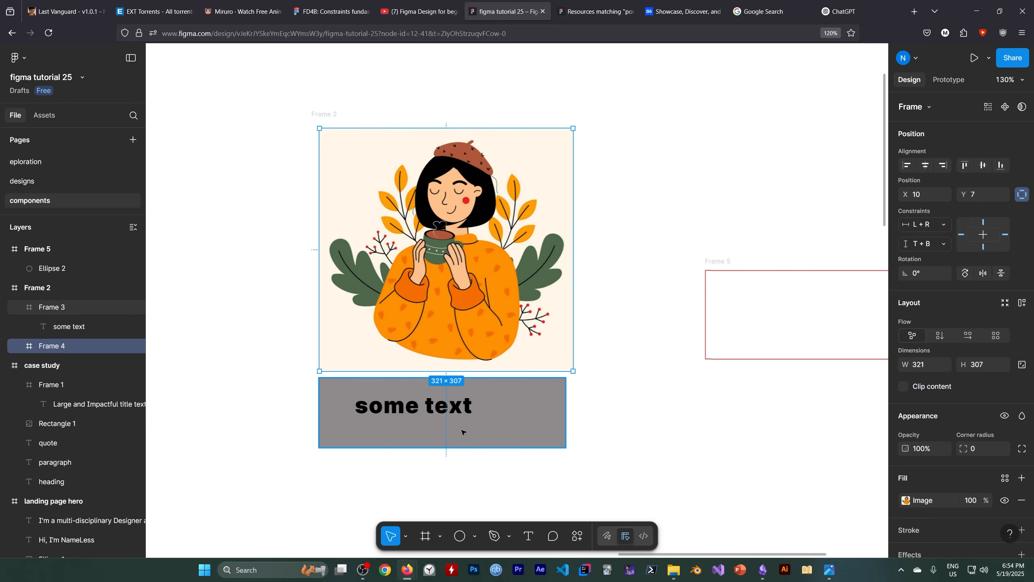
left_click(926, 225)
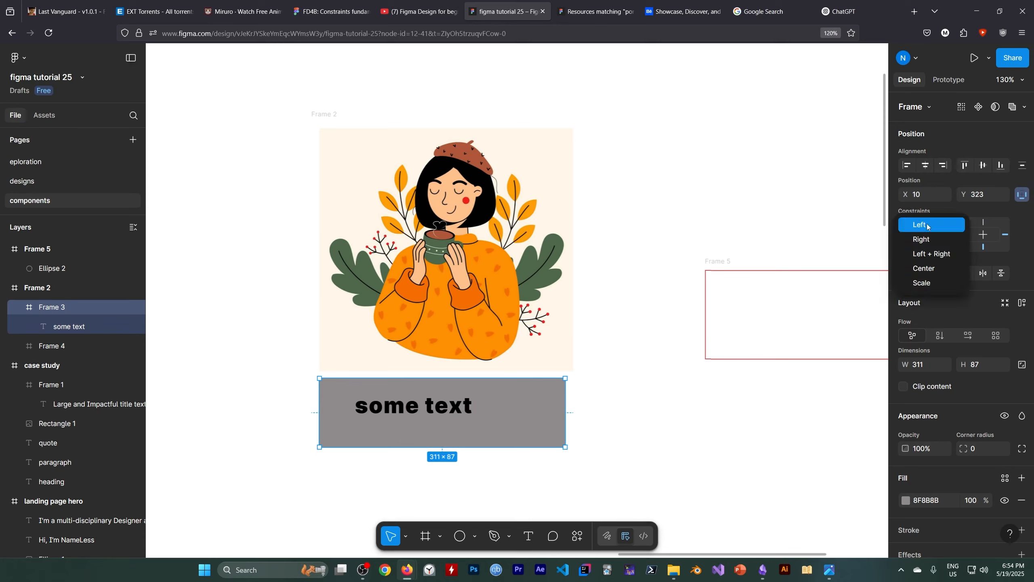
left_click(933, 251)
Step: Check the illustration frame's constraints and resize the card's outer frame to about 359 × 364
left_click(484, 285)
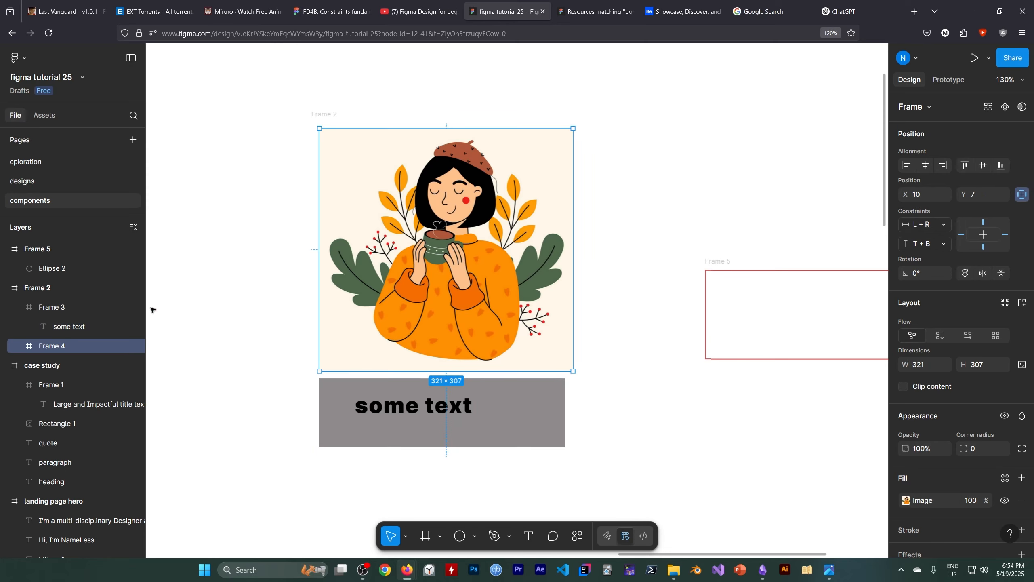
left_click(45, 292)
left_click_drag(573, 456, 595, 411)
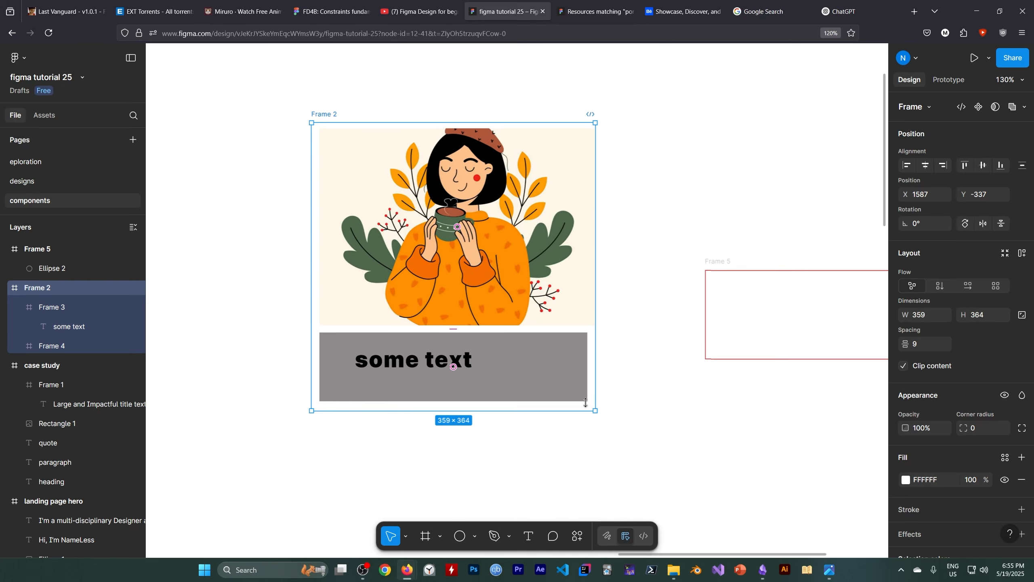
left_click(362, 571)
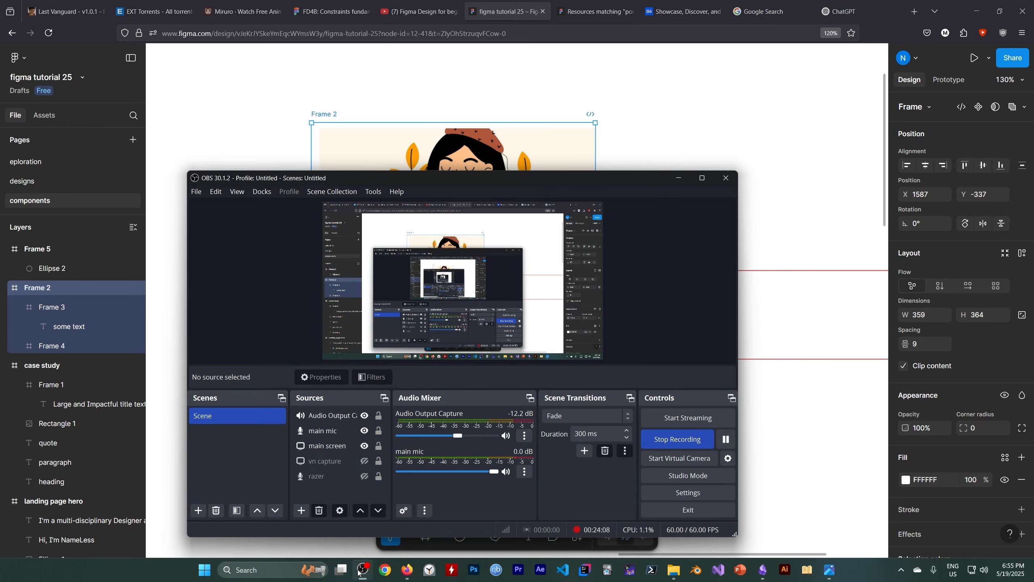
left_click(679, 180)
Step: Compare the position, constraint and layout settings of the illustration frame and the card's outer frame
left_click(444, 240)
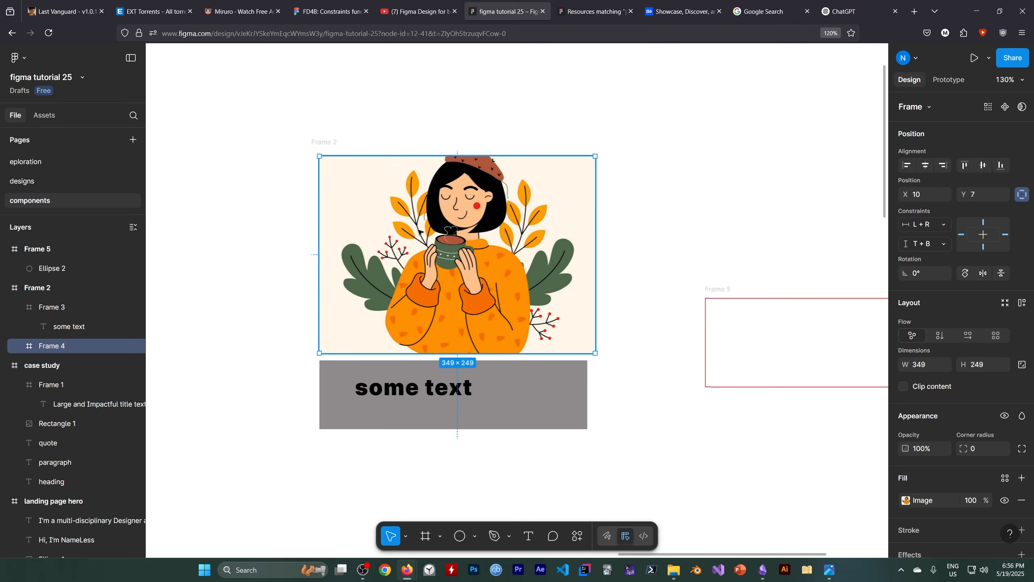
left_click(64, 283)
left_click(191, 381)
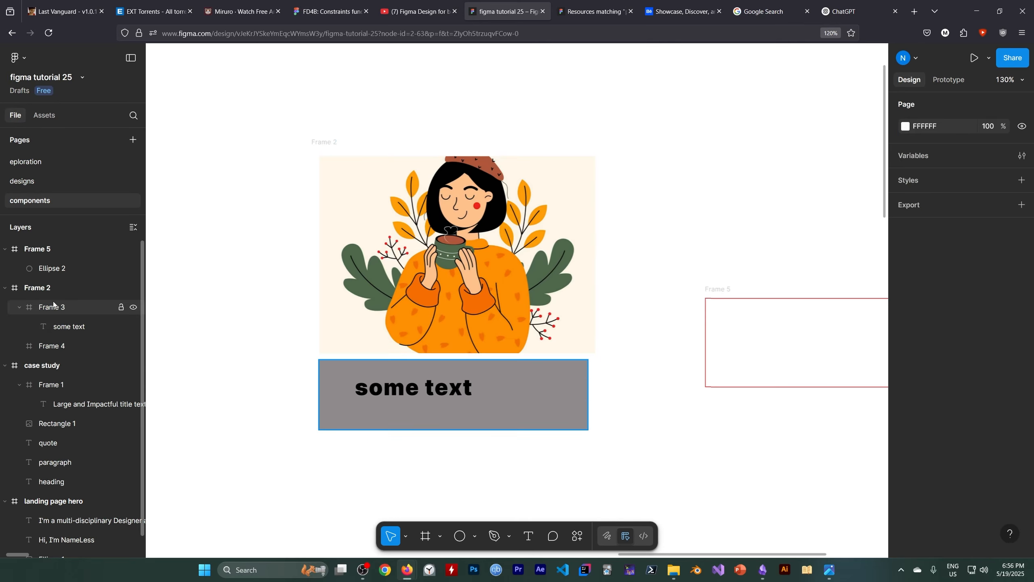
left_click(49, 291)
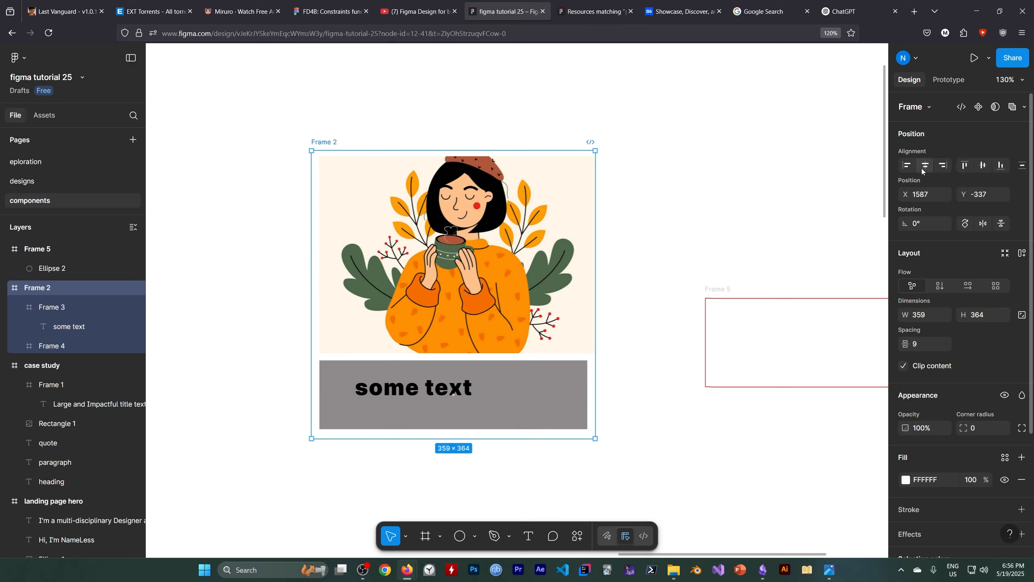
scroll(924, 302, "down", 2)
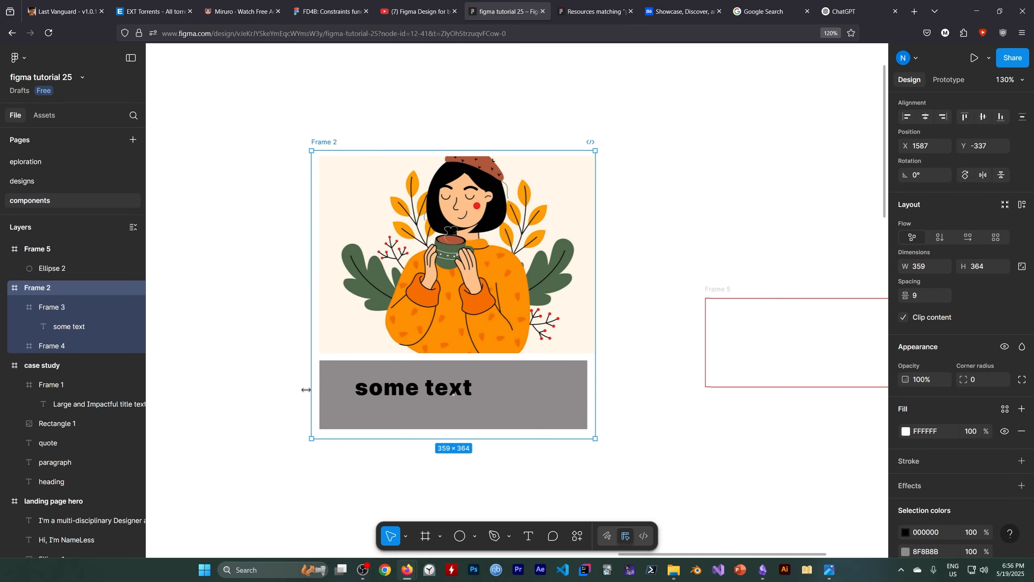
left_click(173, 353)
left_click(50, 288)
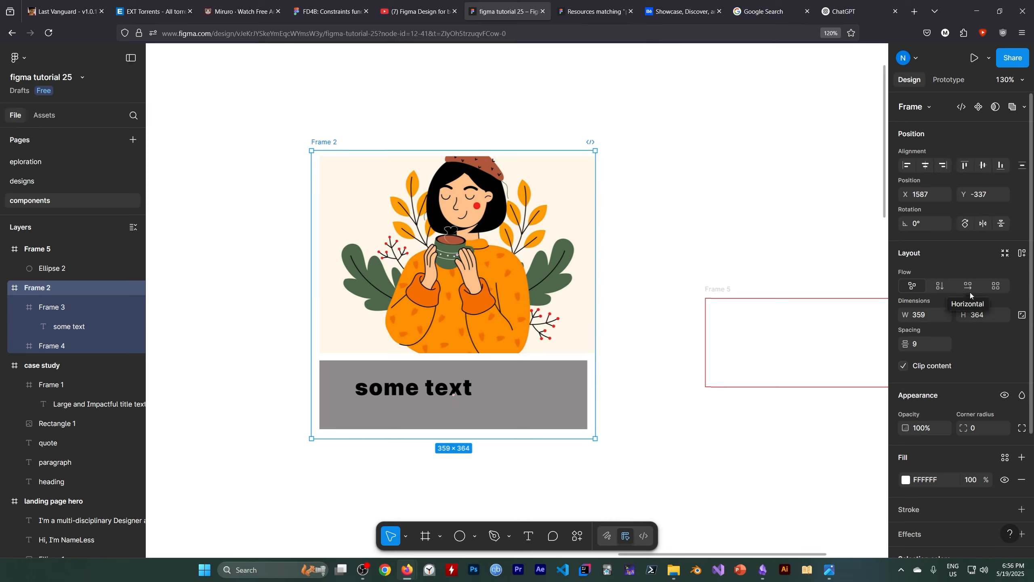
Step: Select the grey "some text" frame and widen the design properties sidebar so its constraint names show in full
left_click(87, 306)
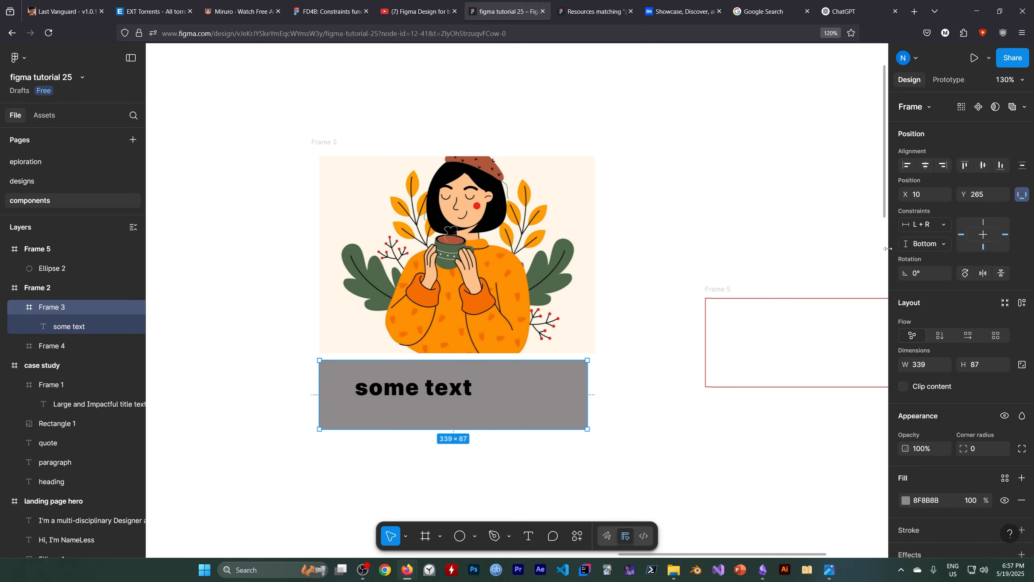
left_click_drag(890, 283, 794, 265)
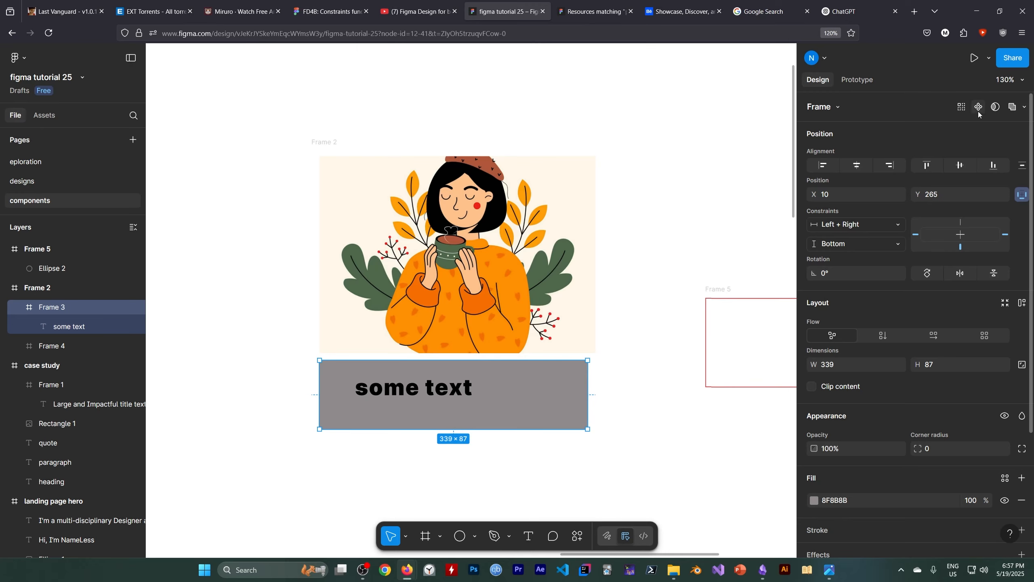
left_click(362, 569)
left_click(678, 178)
Step: Try auto layout with a Left + Right constraint on the grey text frame, testing it by resizing the card to about 423 × 403
left_click(1021, 303)
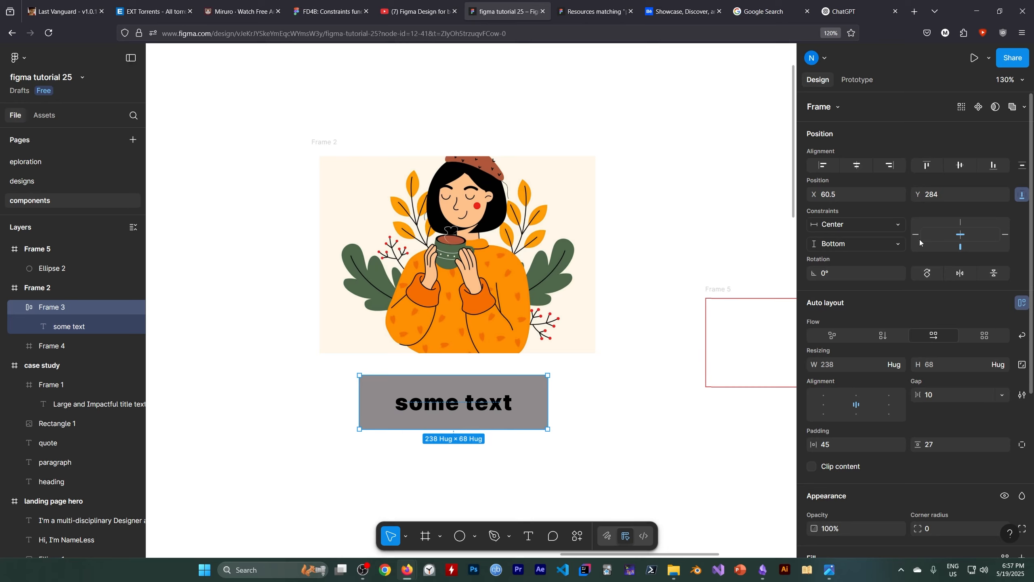
left_click(855, 228)
left_click(846, 251)
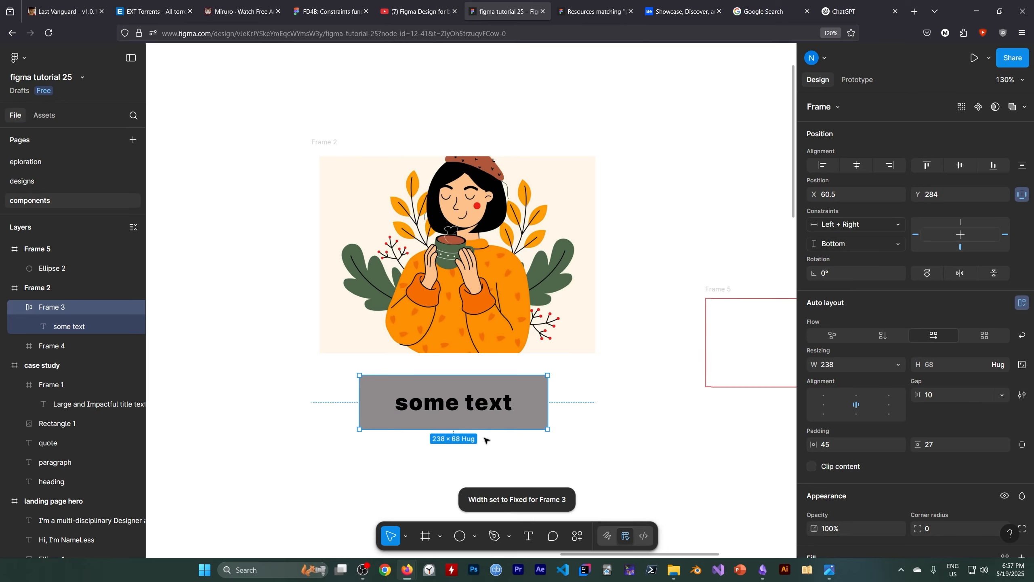
left_click(61, 289)
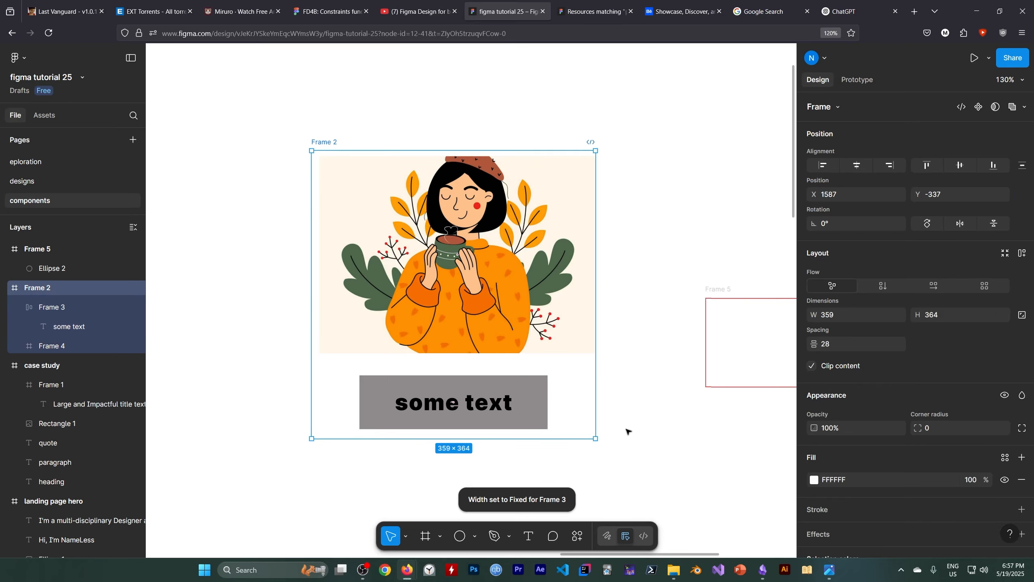
left_click_drag(596, 438, 645, 469)
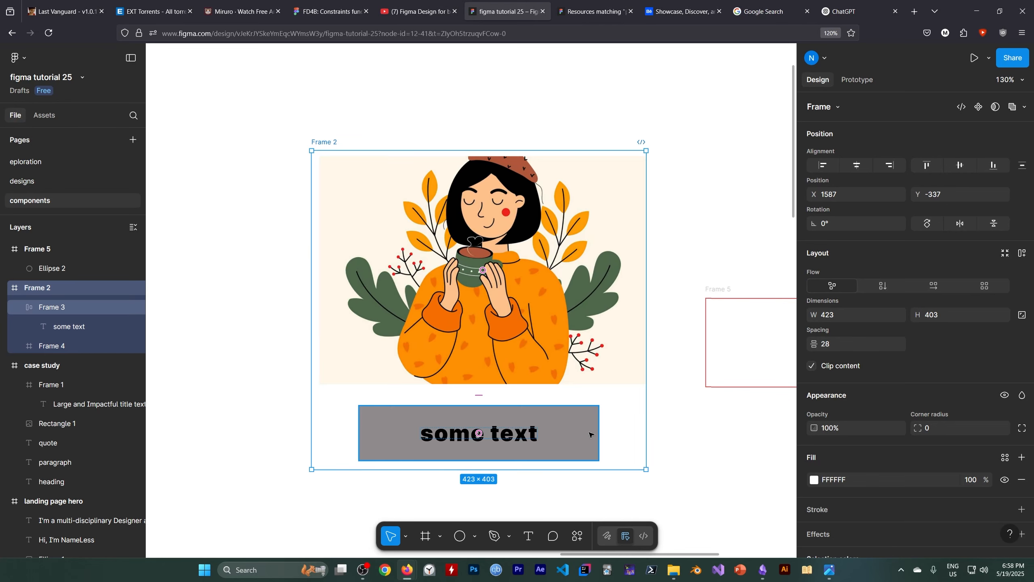
Step: Undo the card resize, the Left + Right constraint and the auto layout on the grey text frame
key("ctrl+z")
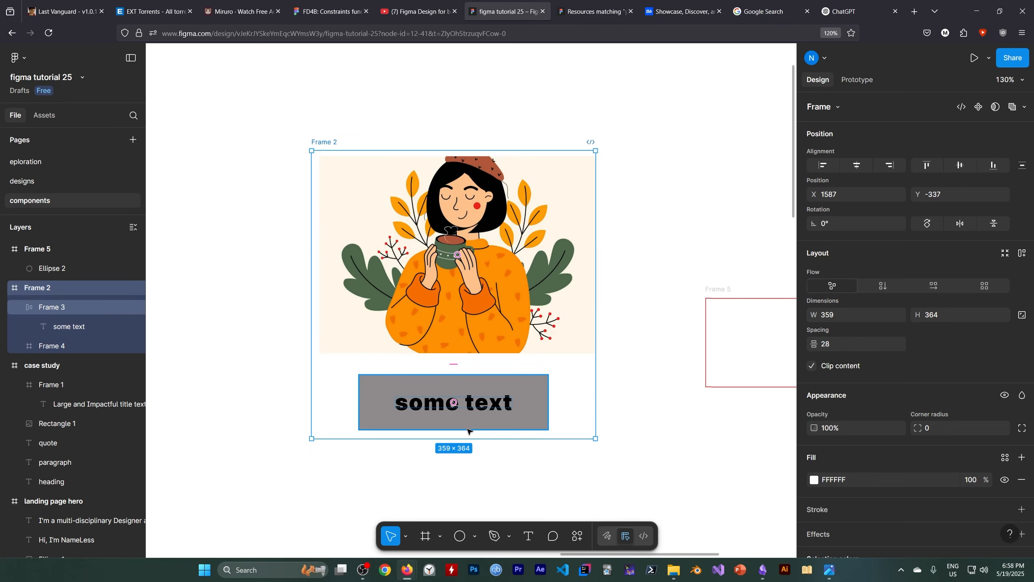
key("ctrl+z")
key("ctrl+z")
key("ctrl+z")
key("ctrl+z")
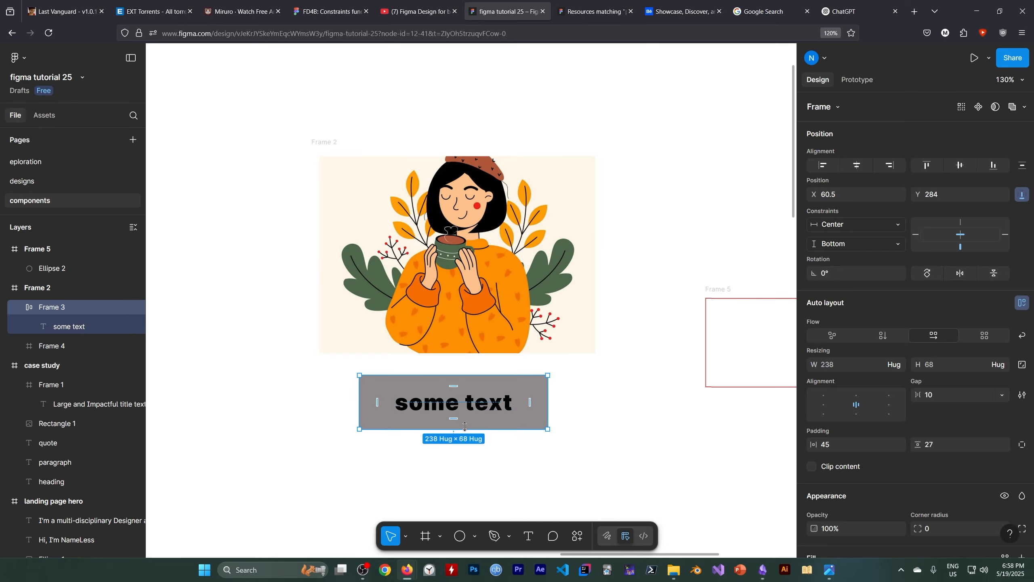
key("ctrl+z")
left_click(665, 477)
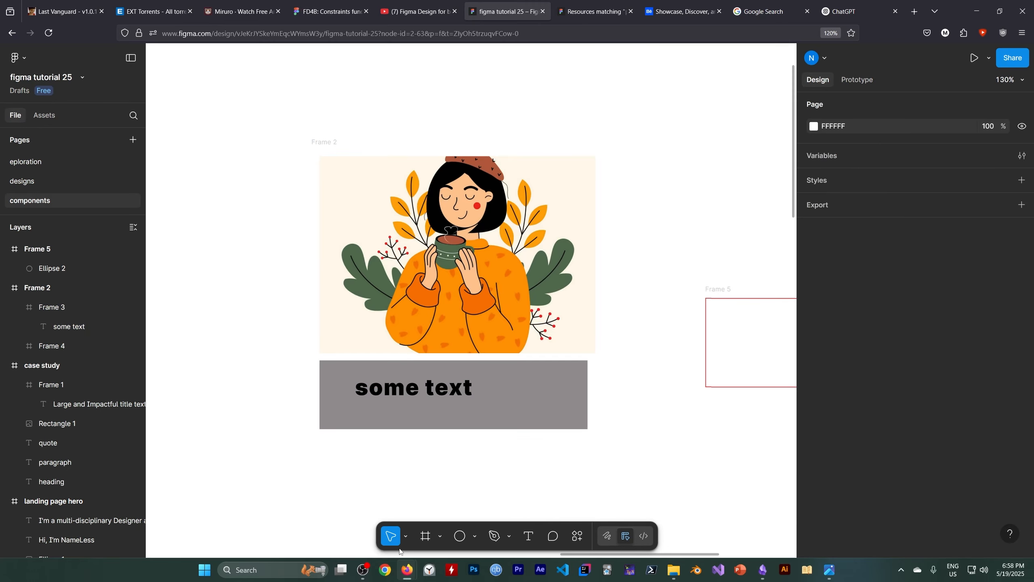
Step: Switch from the Hand tool to the Move tool
left_click(363, 570)
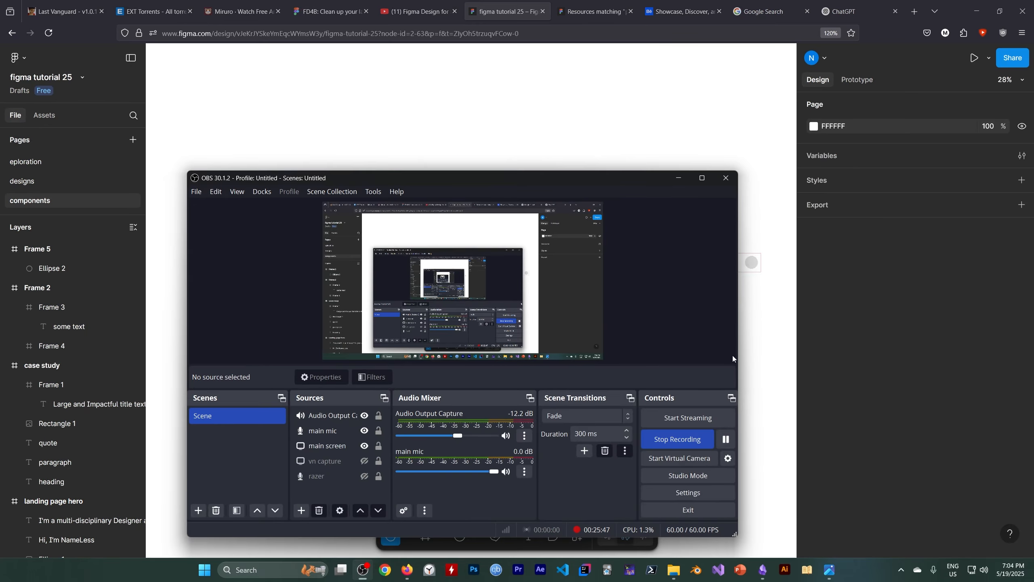
left_click(678, 179)
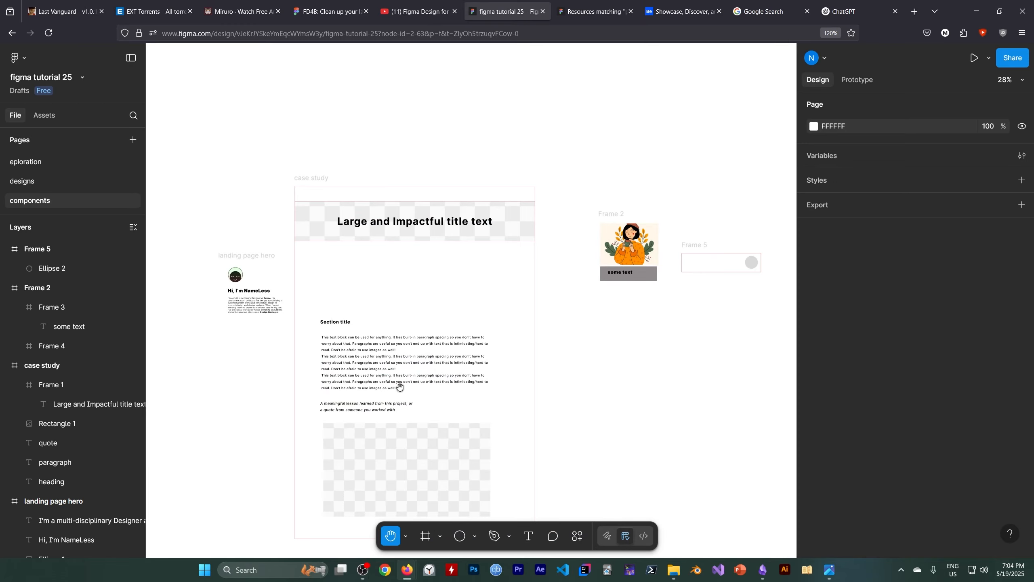
left_click(406, 536)
left_click(399, 489)
left_click(408, 538)
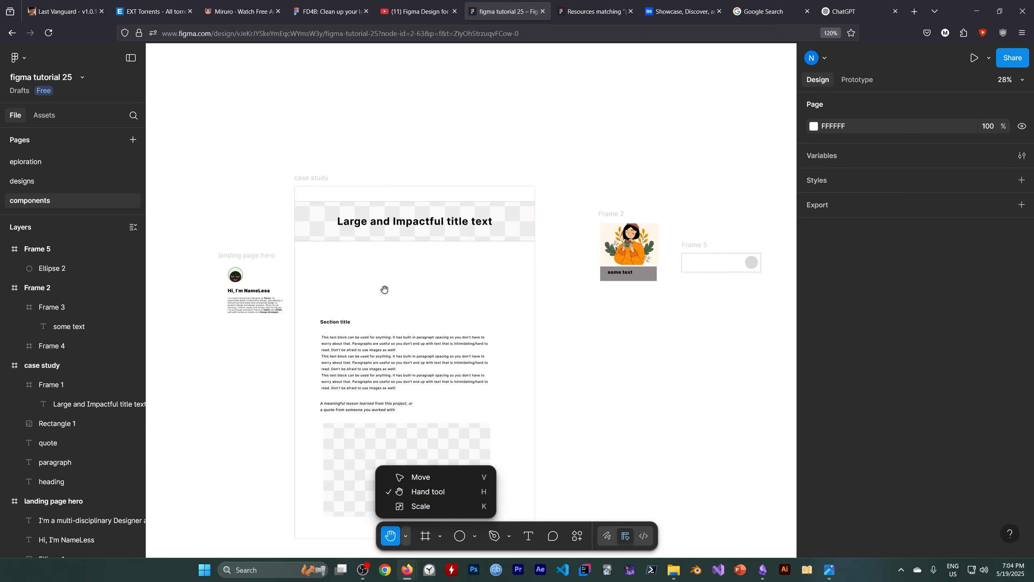
left_click(407, 476)
Step: Set both the horizontal and vertical constraints of the "Large and Impactful title text" to Center
left_click(391, 232)
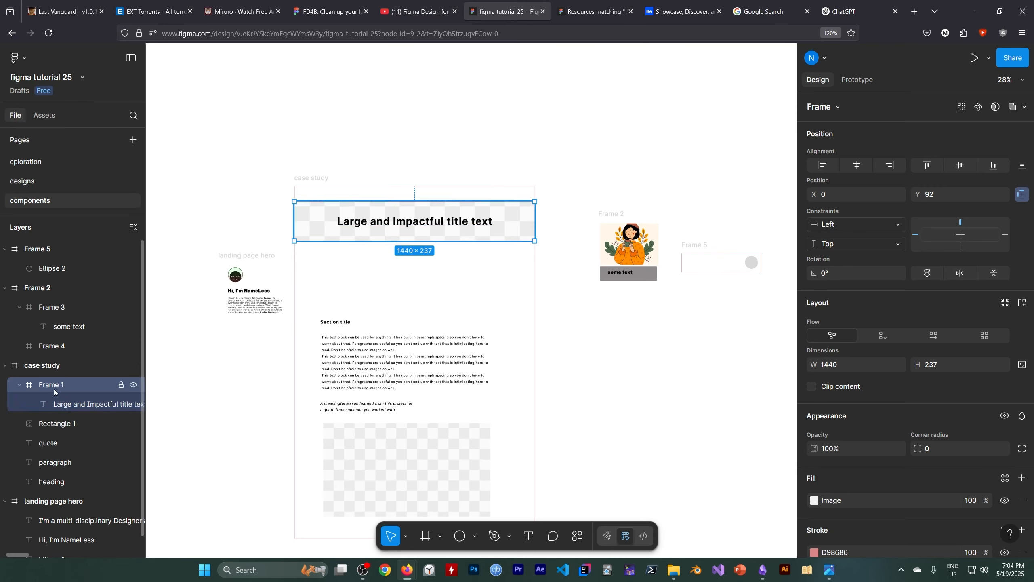
left_click(60, 404)
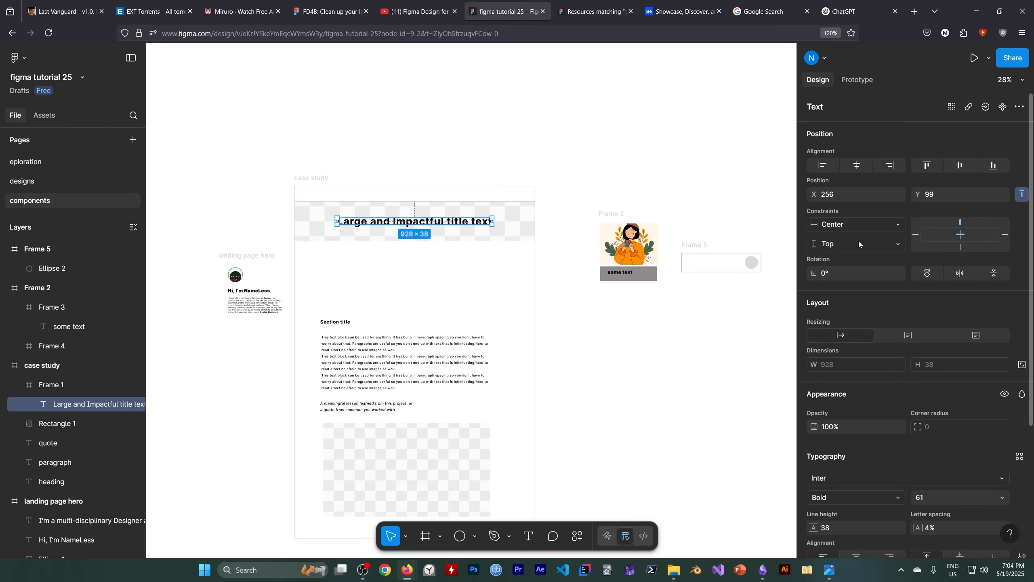
left_click(848, 225)
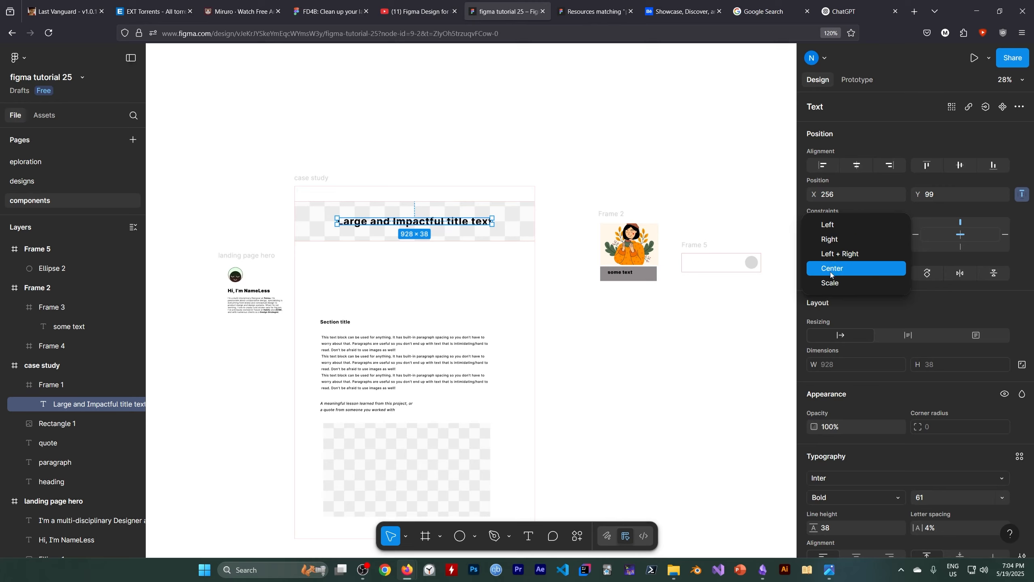
left_click(838, 267)
left_click(844, 244)
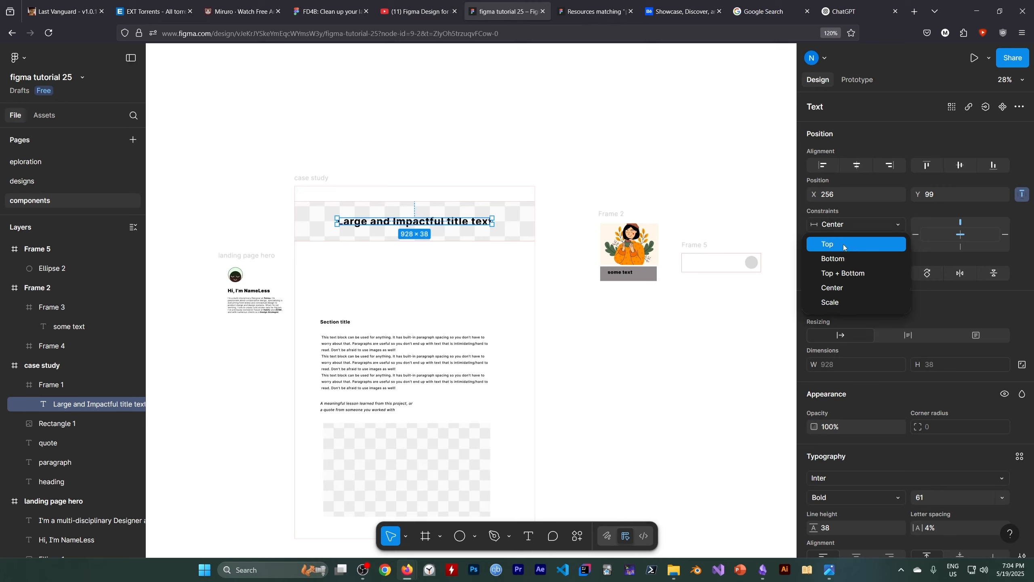
left_click(835, 291)
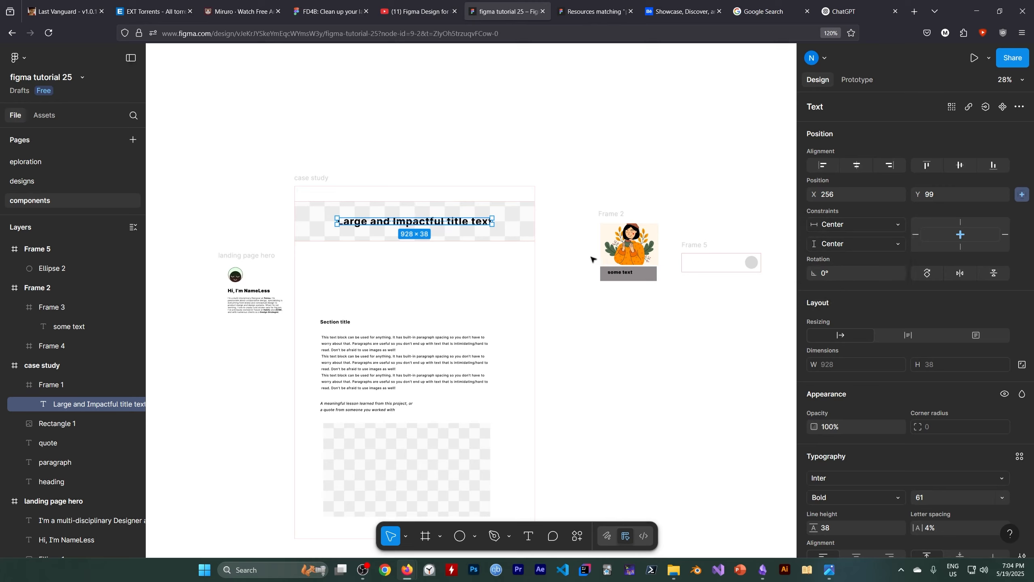
Step: Resize the image-filled title frame in the case study to about 1440 × 436
left_click(448, 214)
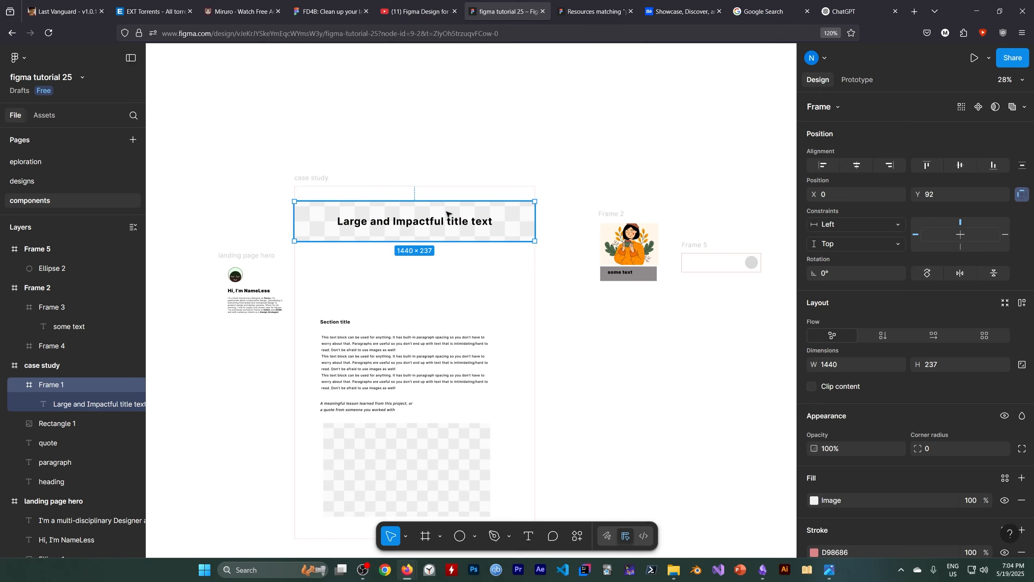
left_click(98, 404)
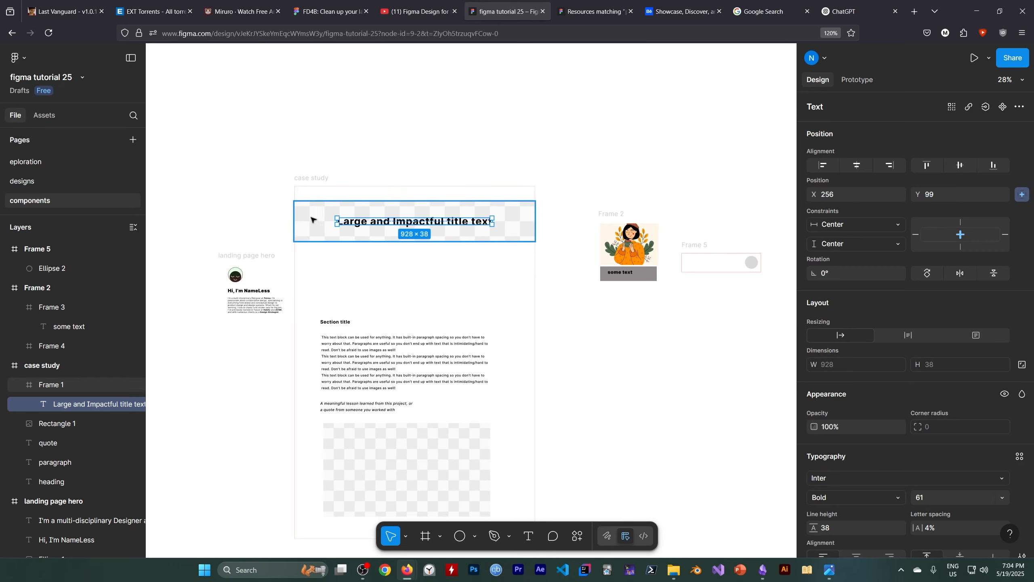
left_click(50, 385)
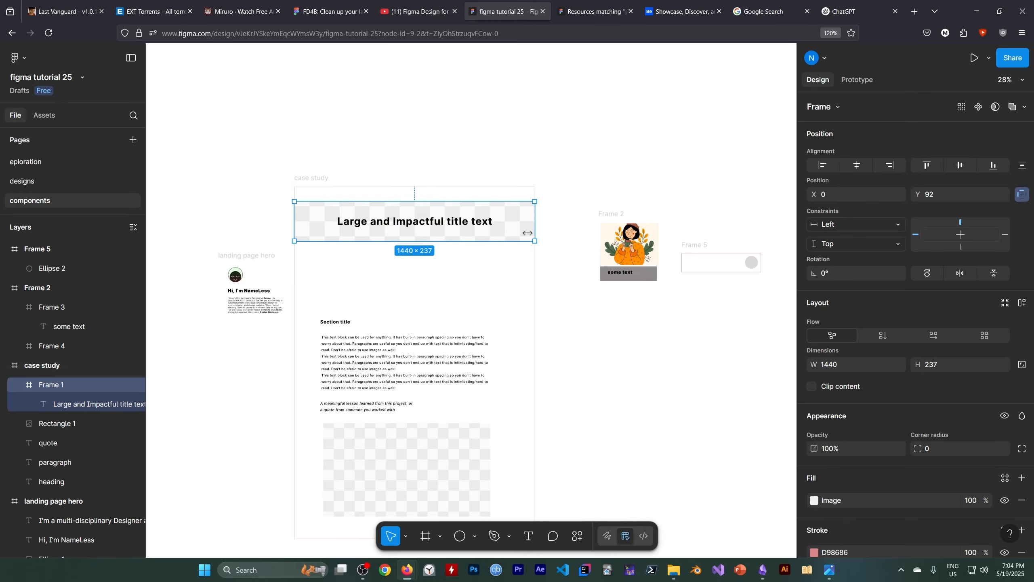
left_click_drag(534, 240, 535, 274)
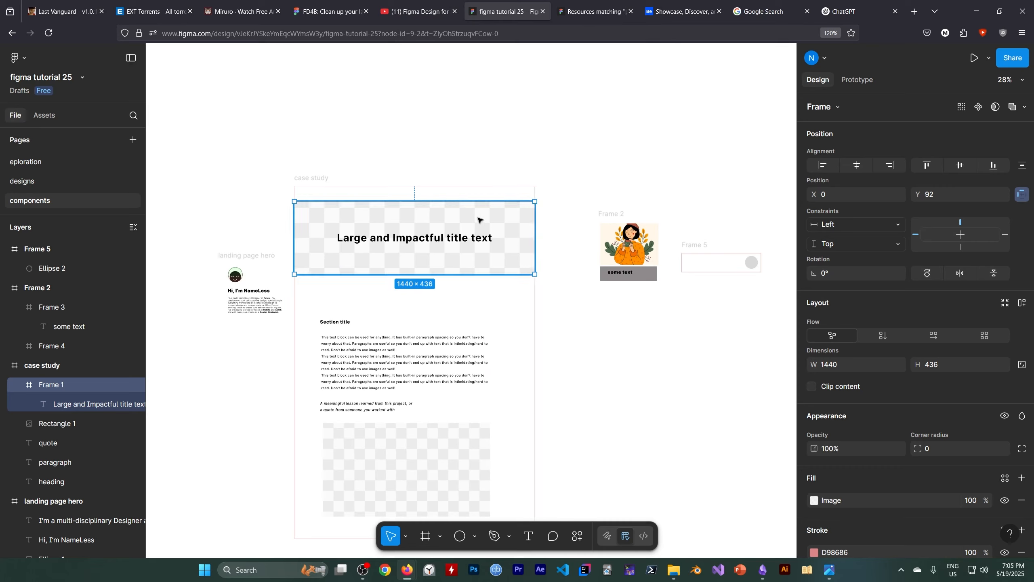
Step: Move the title frame up to the top edge of the case study frame, at Y 0
left_click_drag(441, 222, 441, 207)
left_click(484, 286)
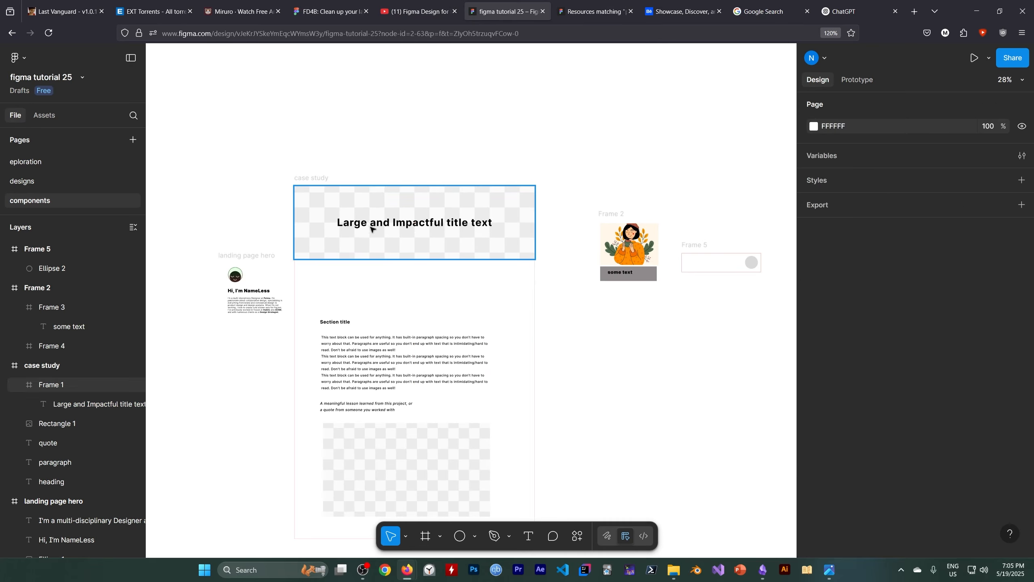
left_click(375, 247)
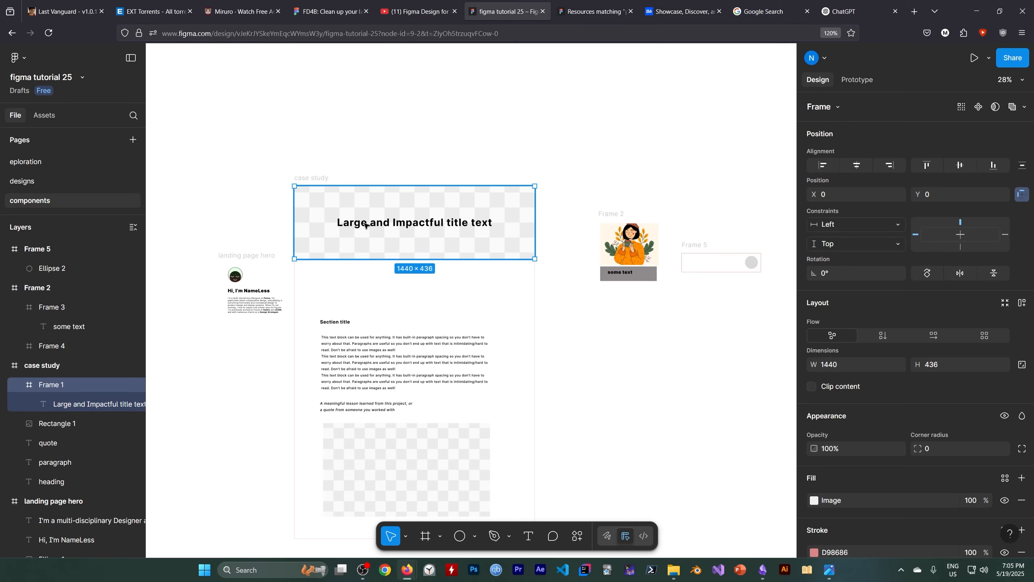
left_click(607, 346)
scroll(540, 308, "down", 3)
scroll(537, 305, "up", 2)
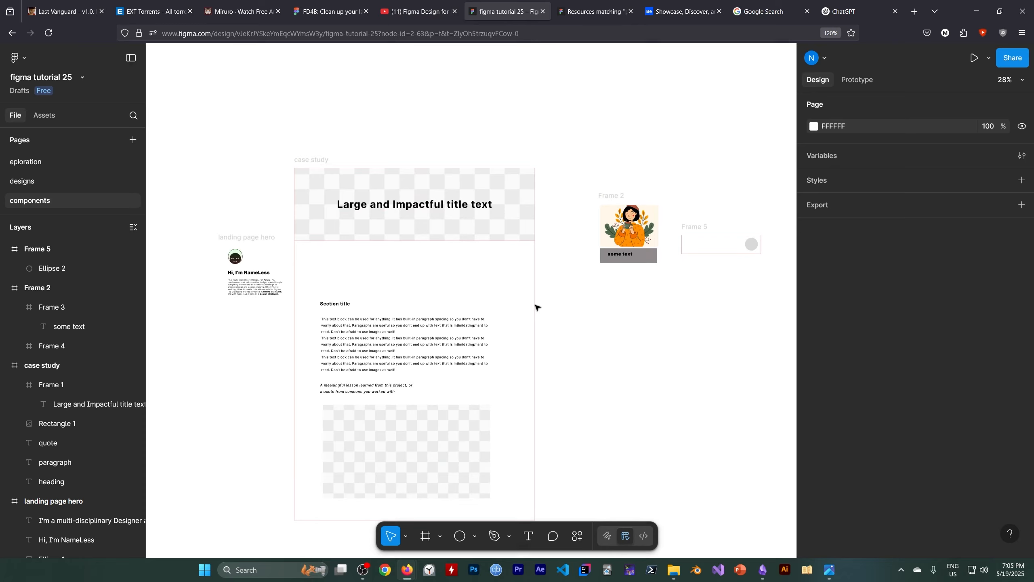
left_click(368, 572)
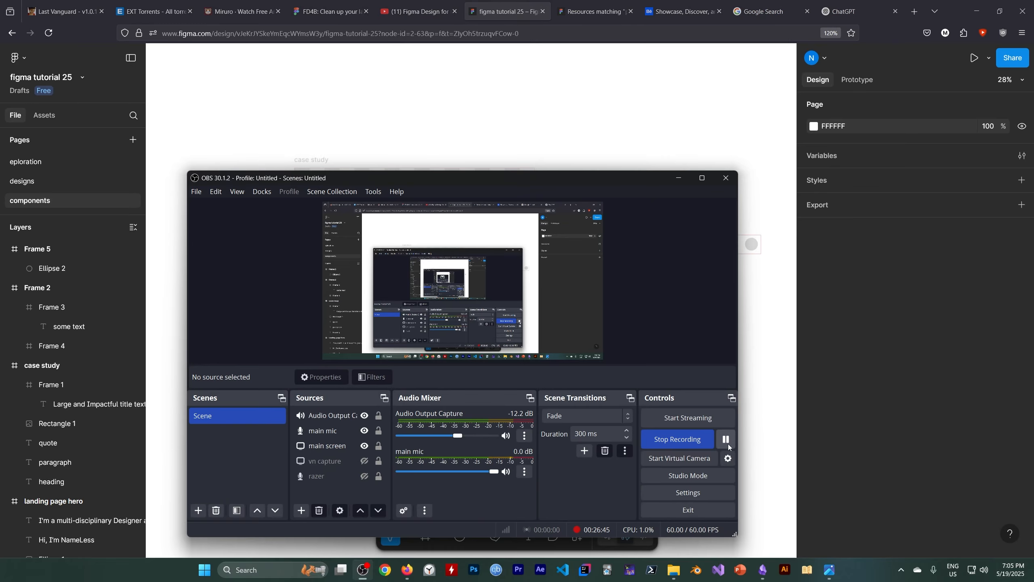
left_click(688, 184)
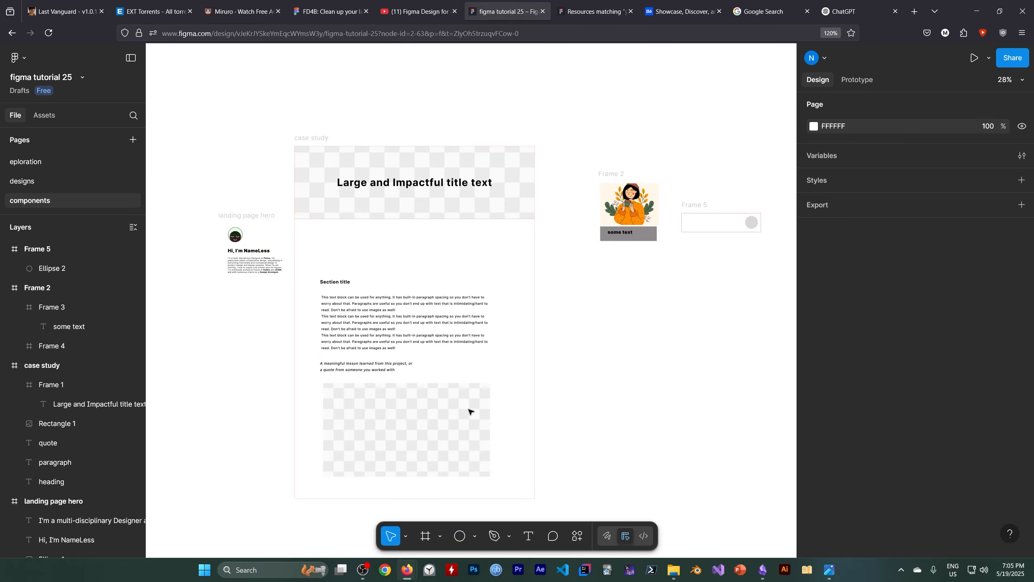
Step: Align the case study's heading, paragraph, quote and image rectangle along their left edges
left_click_drag(316, 271, 358, 481)
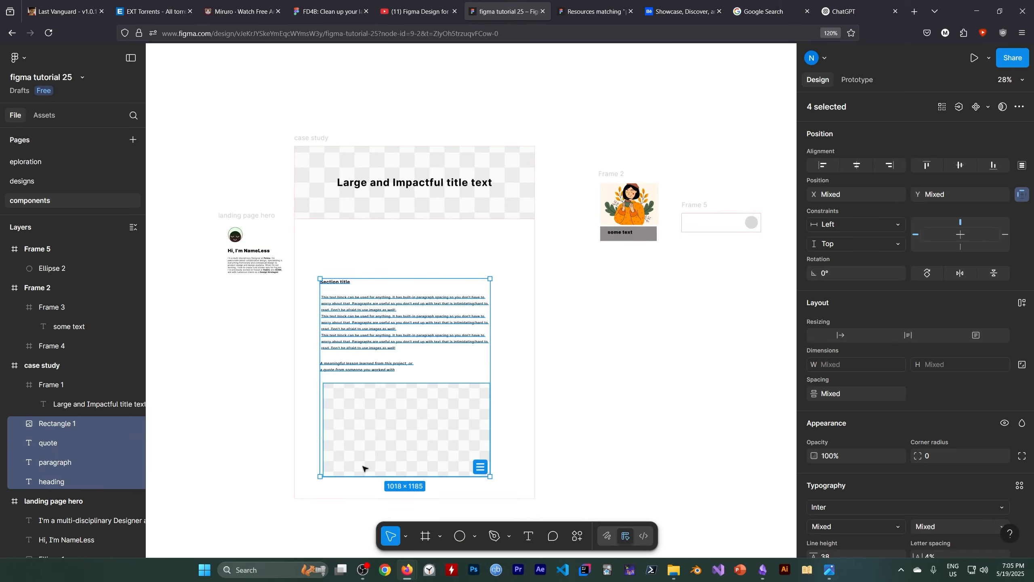
left_click(821, 165)
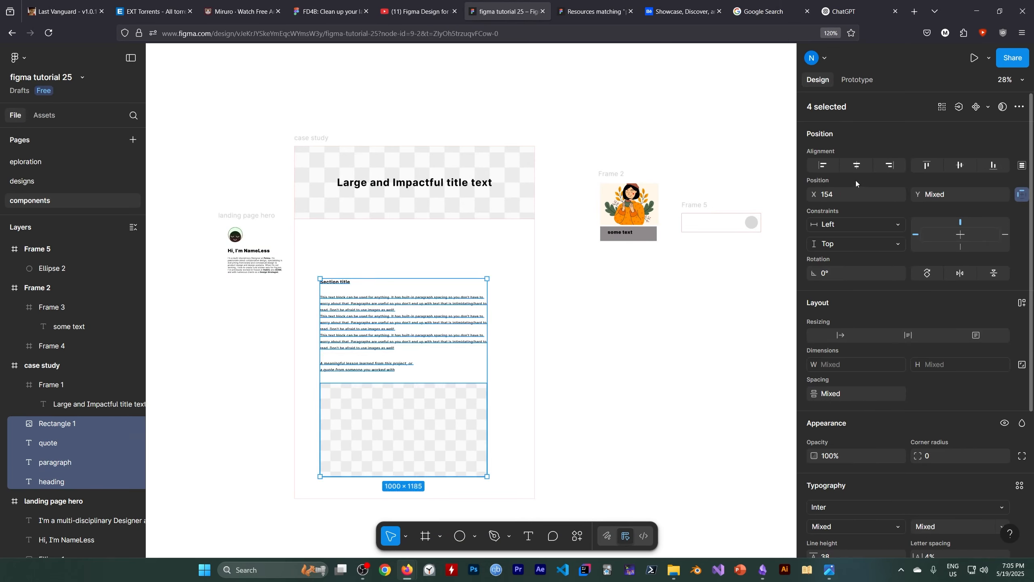
left_click(501, 270)
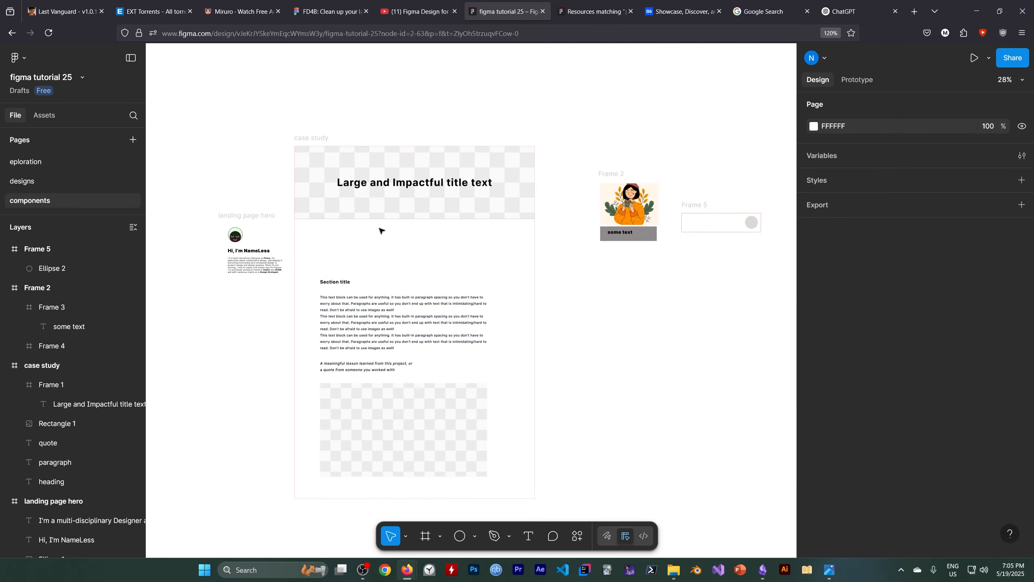
left_click(355, 188)
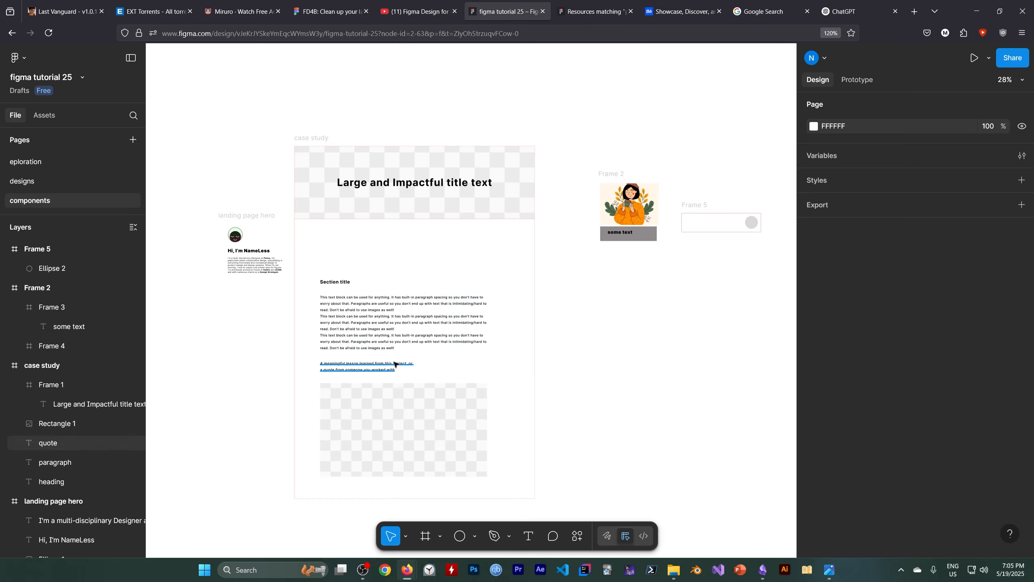
left_click(363, 569)
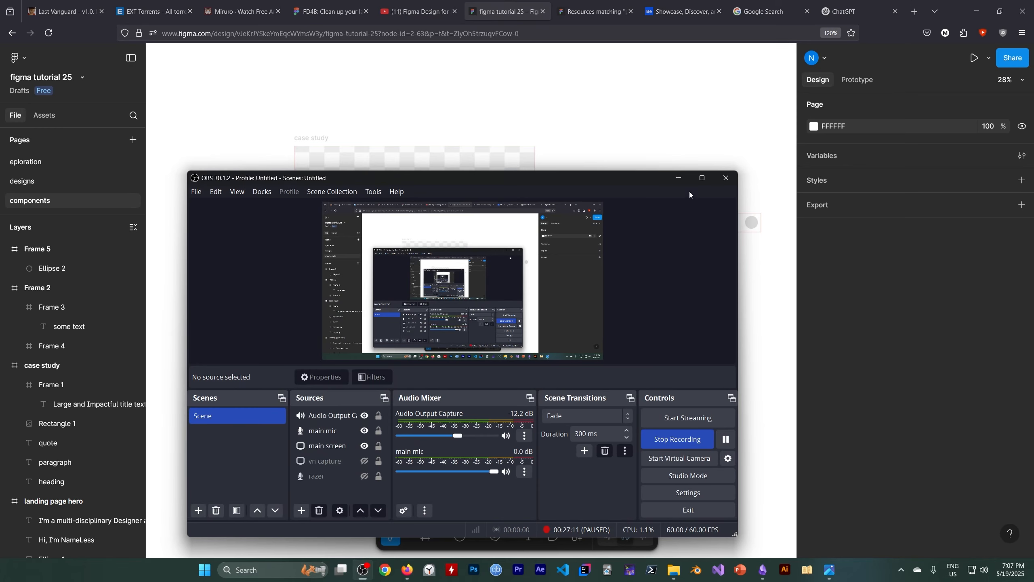
left_click(678, 178)
scroll(324, 328, "down", 1)
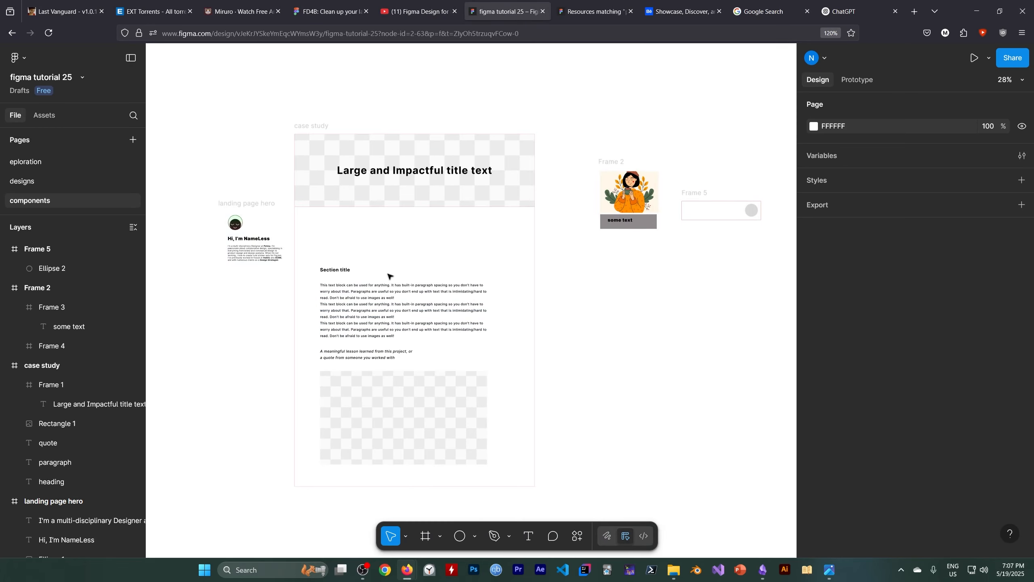
Step: Centre all of the case study frame's direct children horizontally
left_click(309, 129)
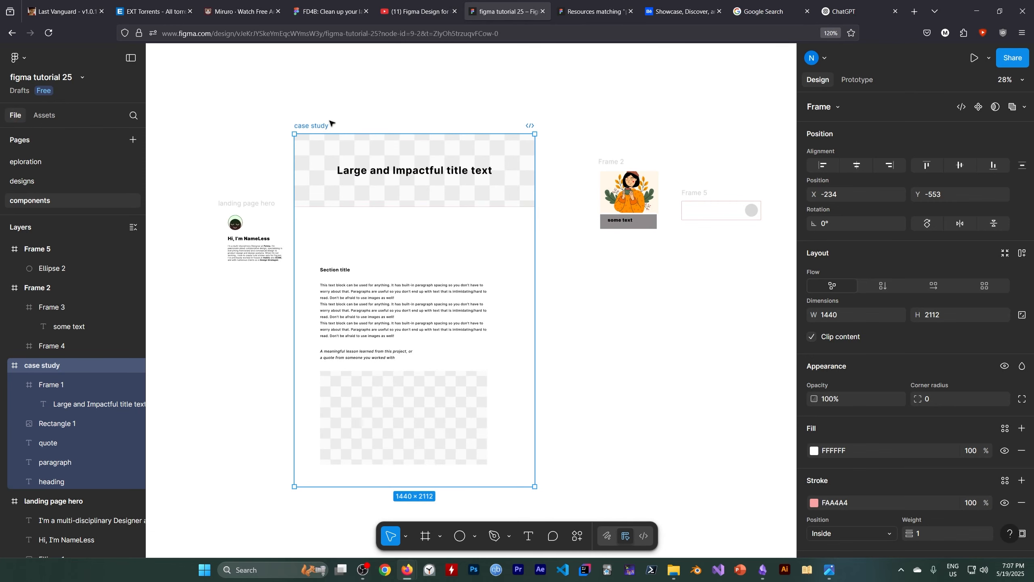
key("Return")
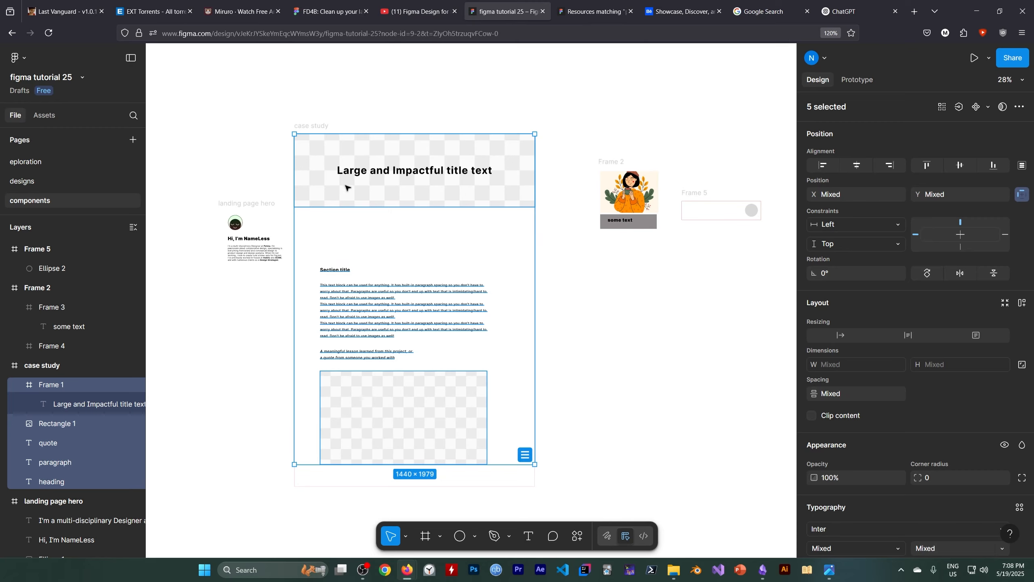
left_click(858, 167)
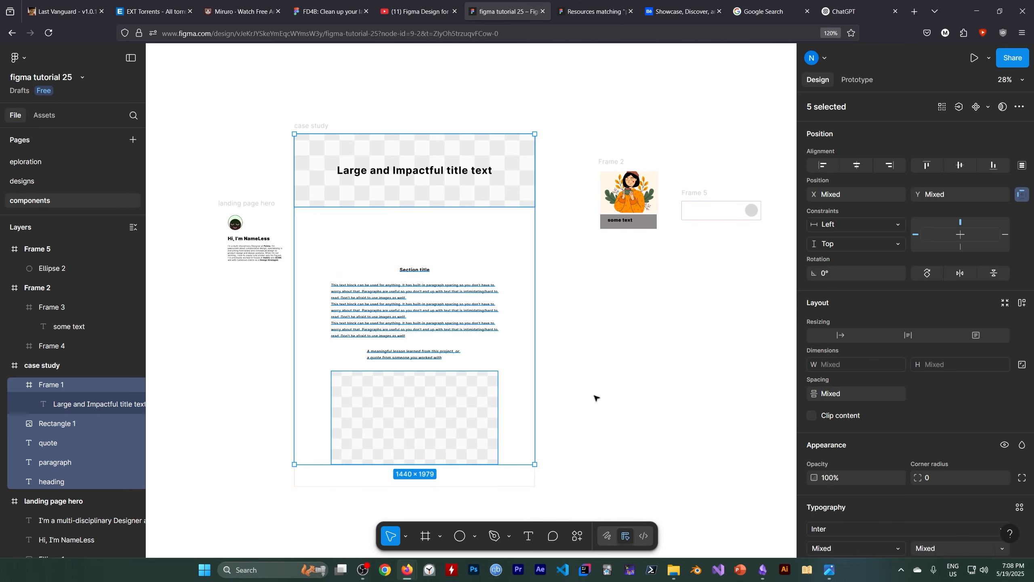
left_click(576, 364)
Step: Set the "Section title" heading's width to 1000 and its resizing to Auto height
left_click(419, 269)
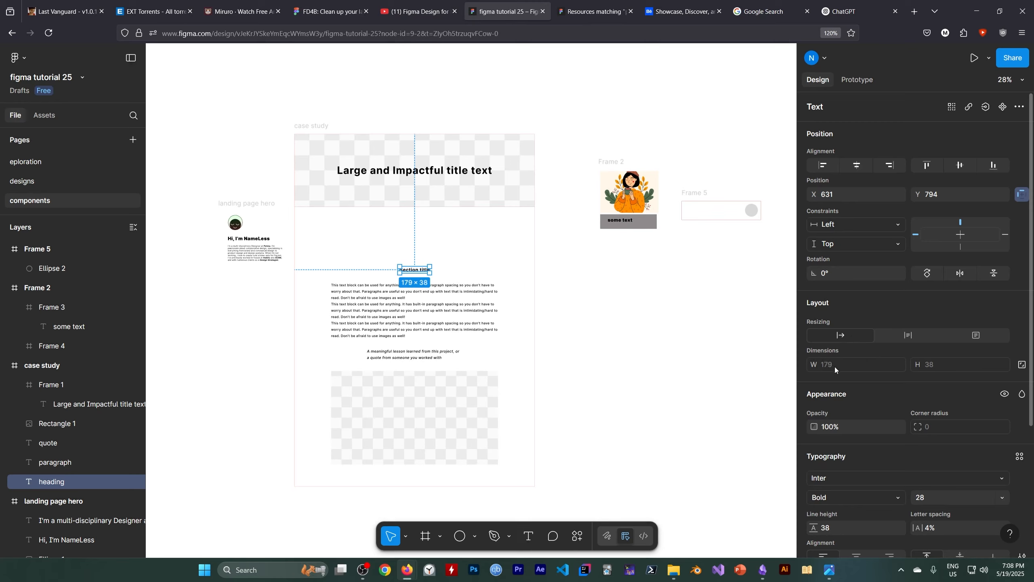
left_click(1020, 366)
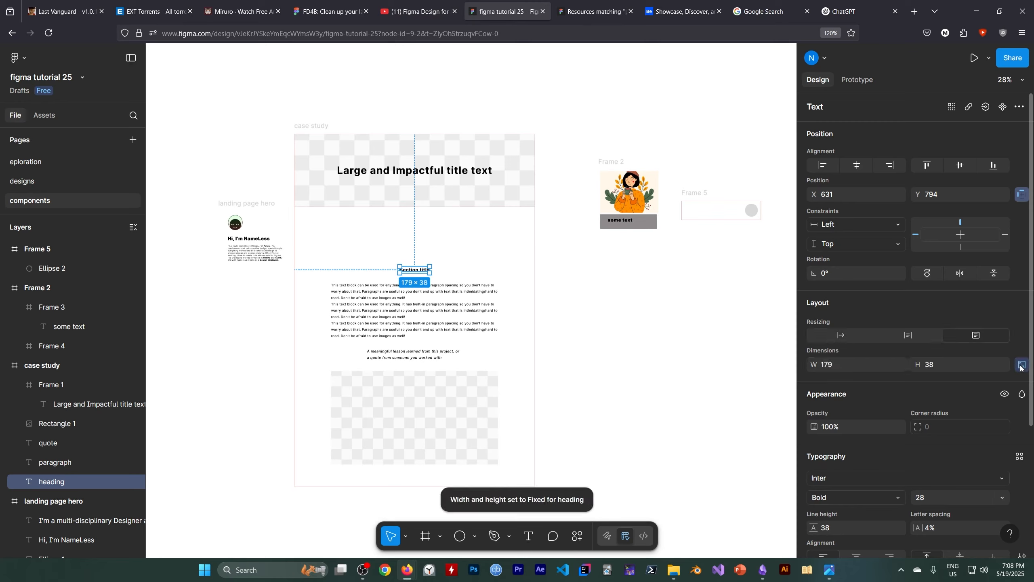
left_click(851, 365)
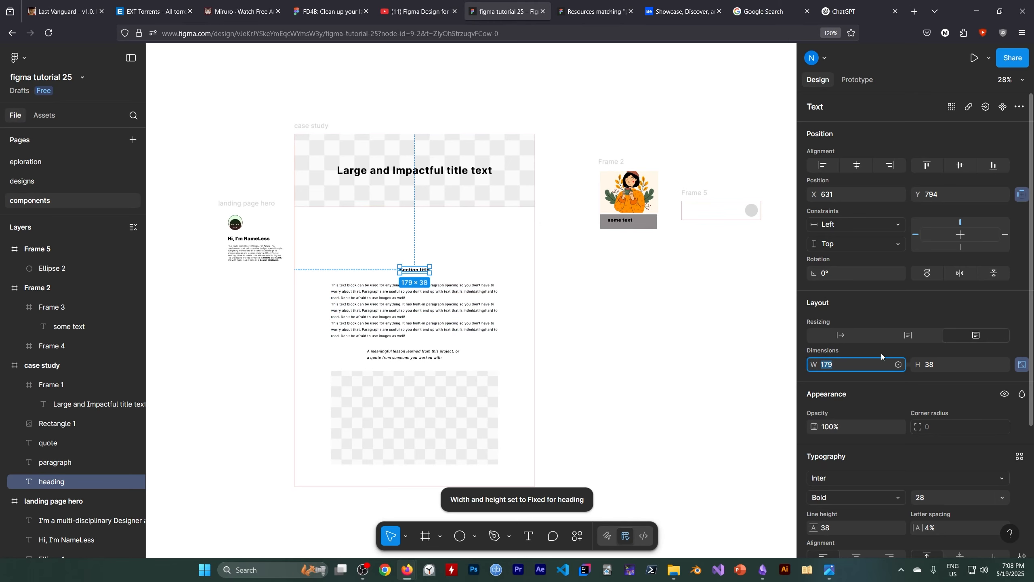
type("1000")
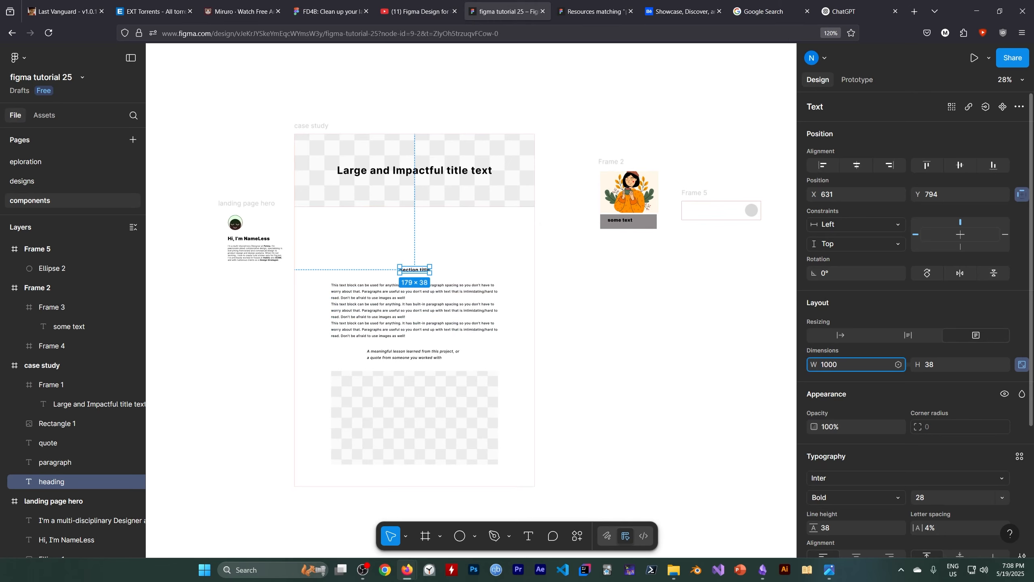
key("Return")
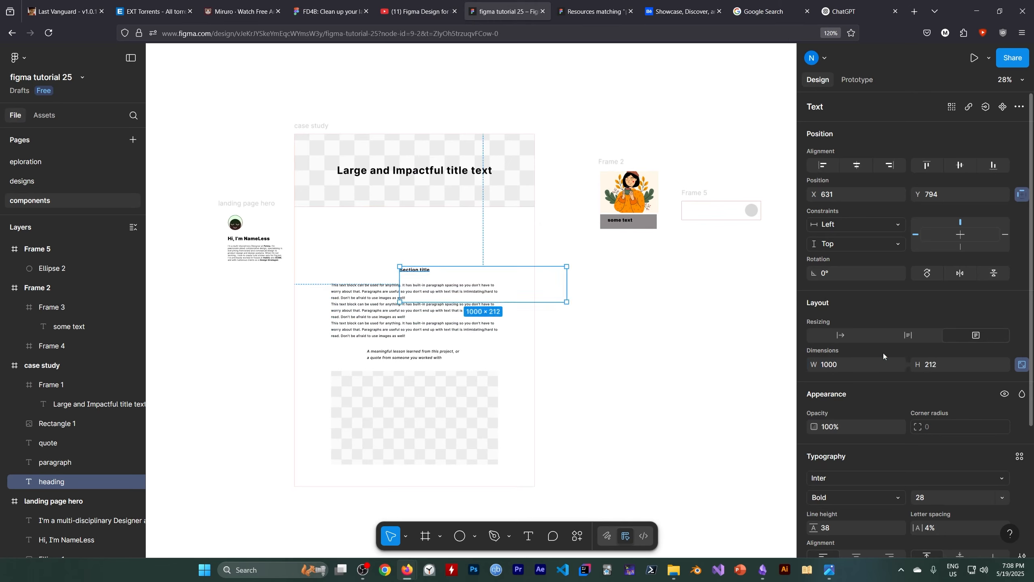
left_click(910, 336)
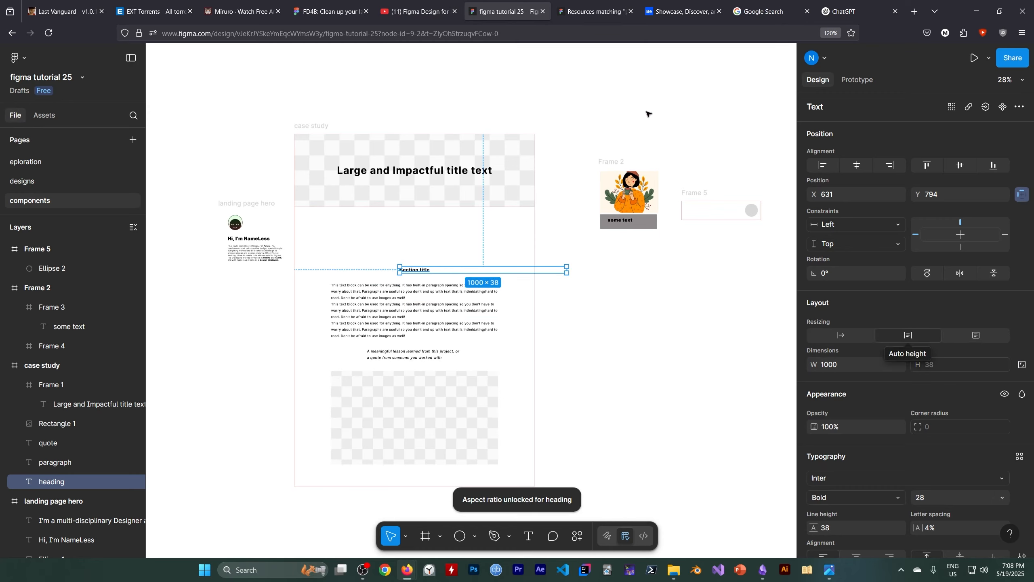
Step: Try to centre all of the case study's contents horizontally with the widened heading included
left_click(72, 357)
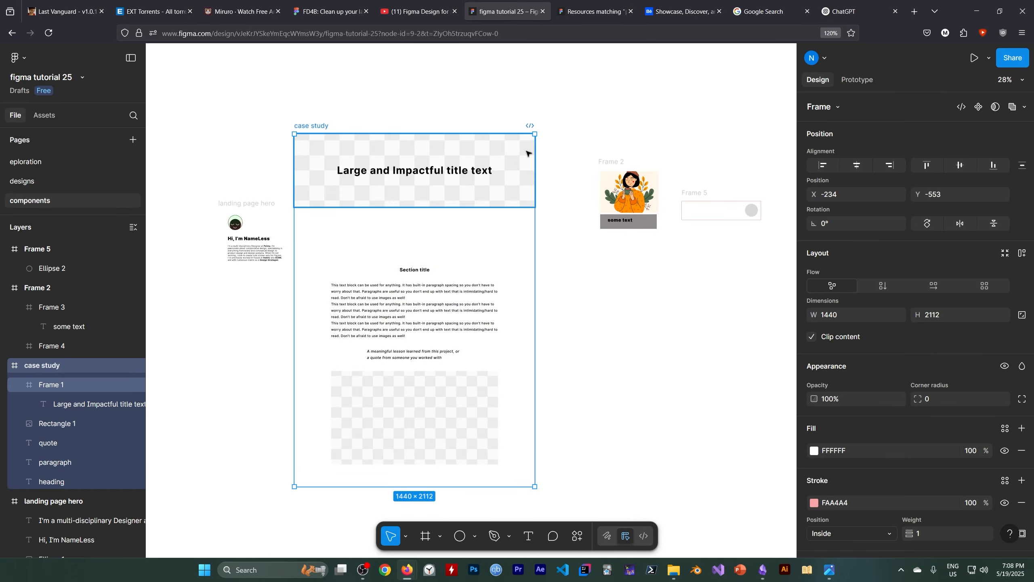
key("Return")
left_click(856, 169)
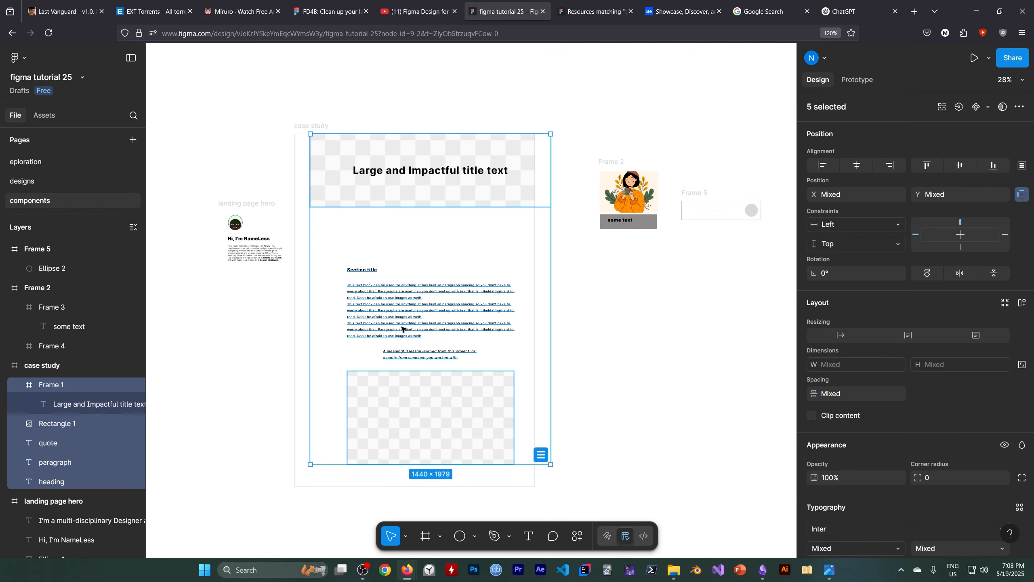
left_click(671, 340)
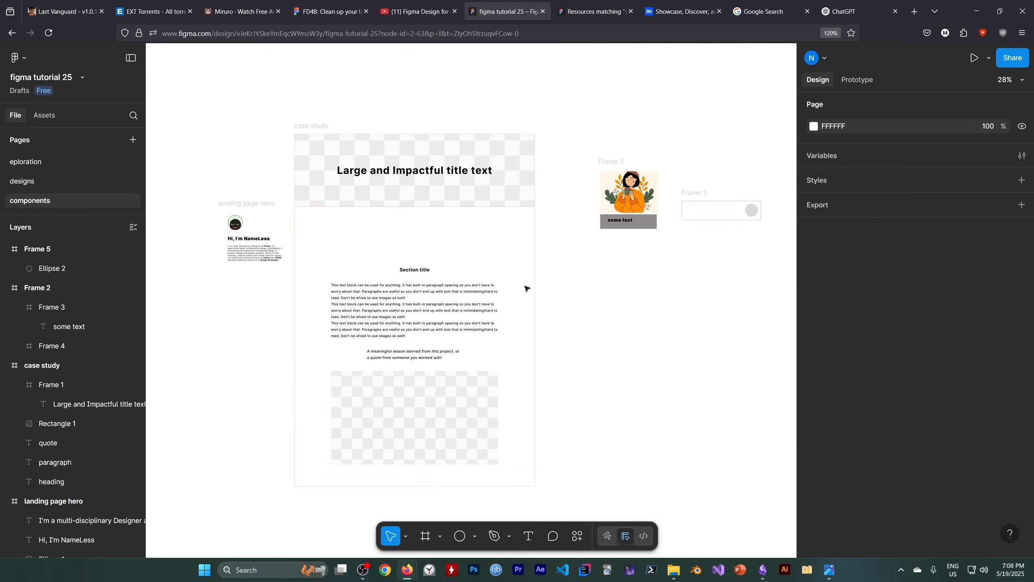
Step: Examine the positions and widths of the case study's title, paragraph, image rectangle and section heading
left_click(421, 186)
left_click(420, 311)
left_click(441, 403)
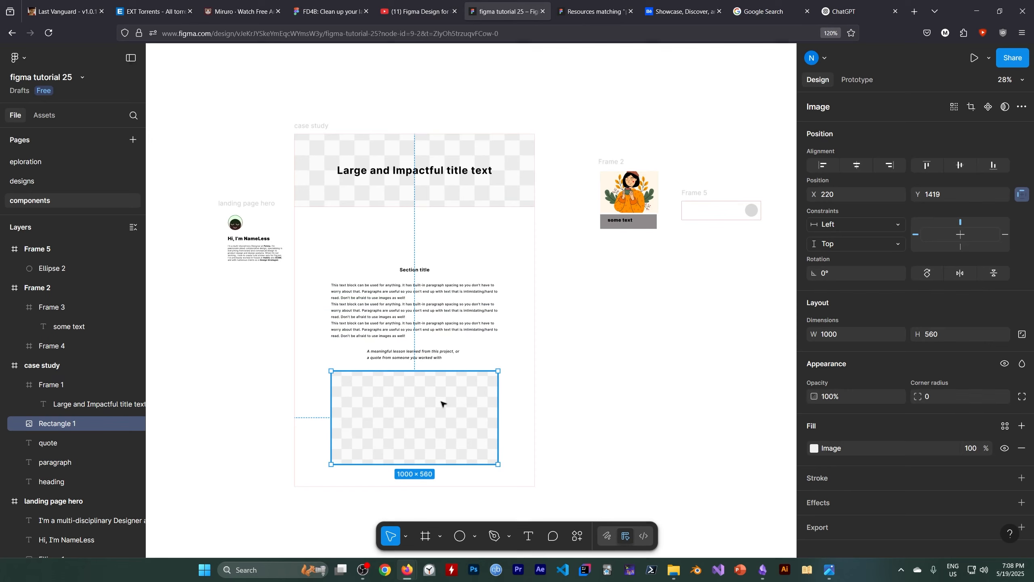
left_click(52, 367)
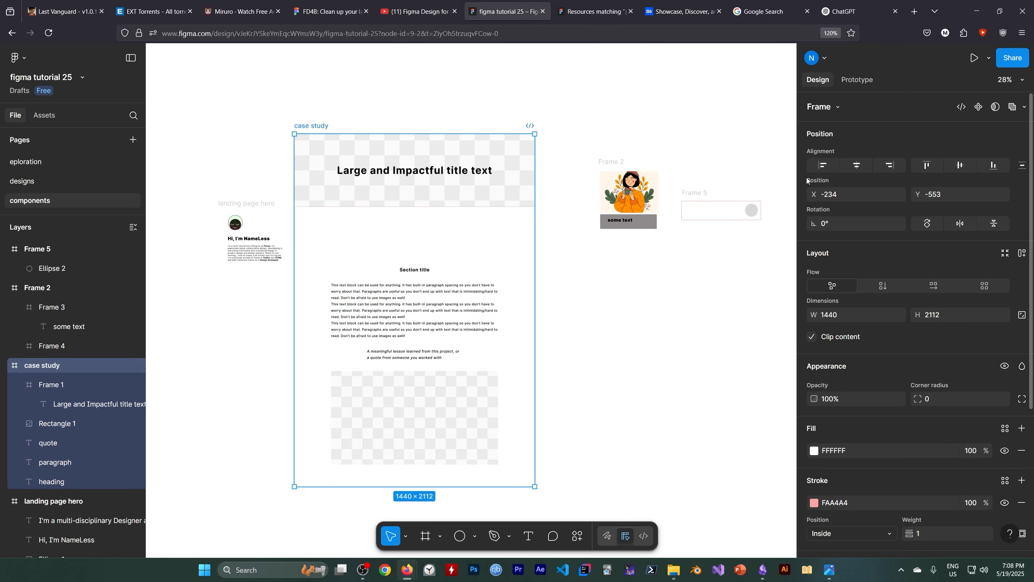
key("Return")
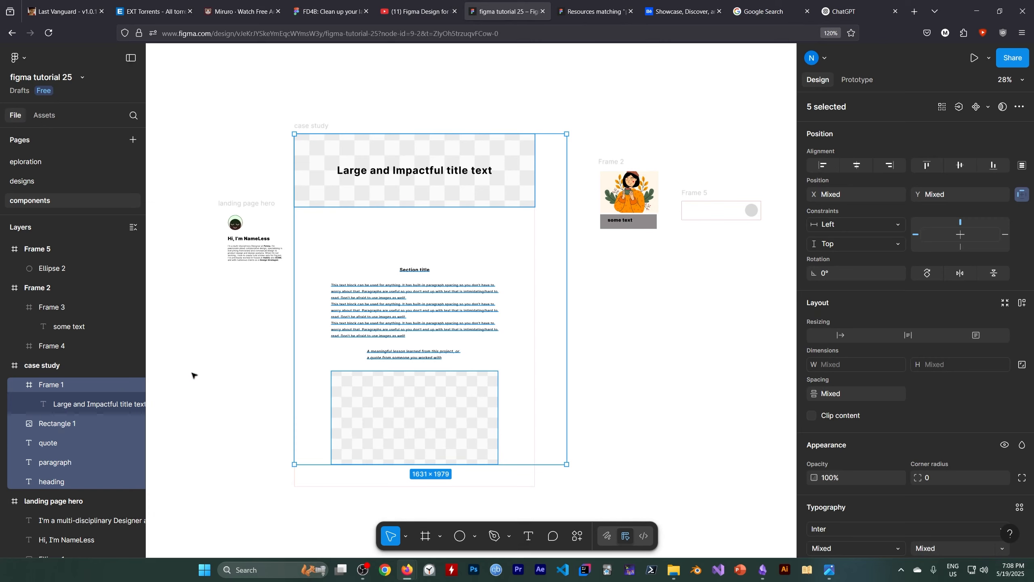
left_click(414, 270)
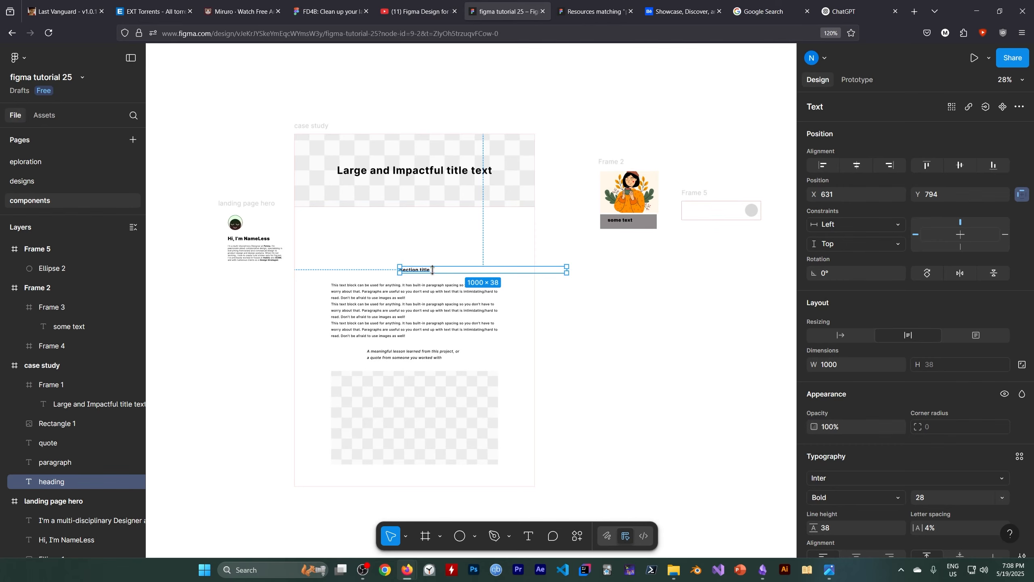
left_click(437, 271)
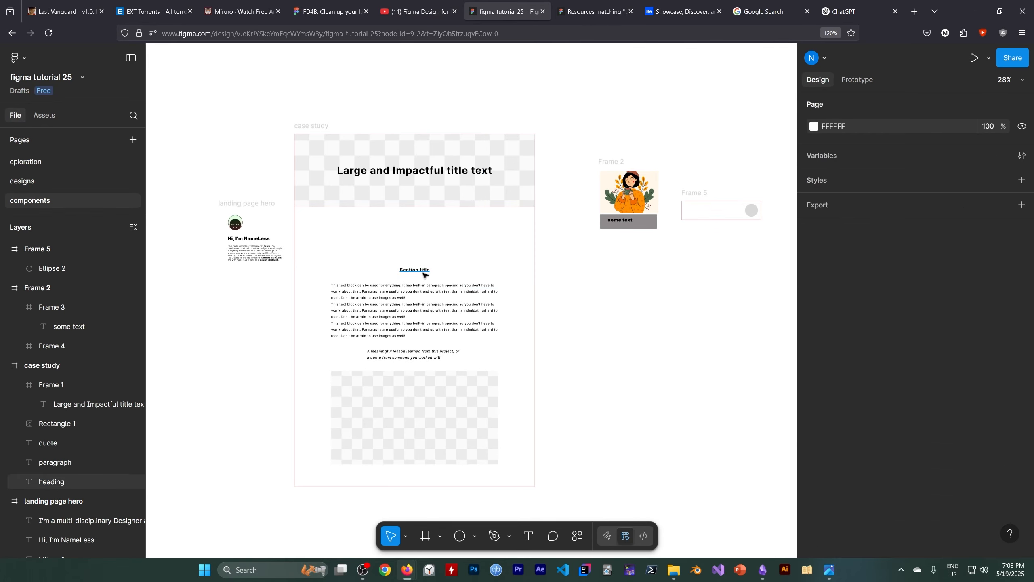
Step: Align the case study's paragraph, quote and image rectangle along their left edges
left_click(423, 271)
left_click_drag(321, 245, 393, 448)
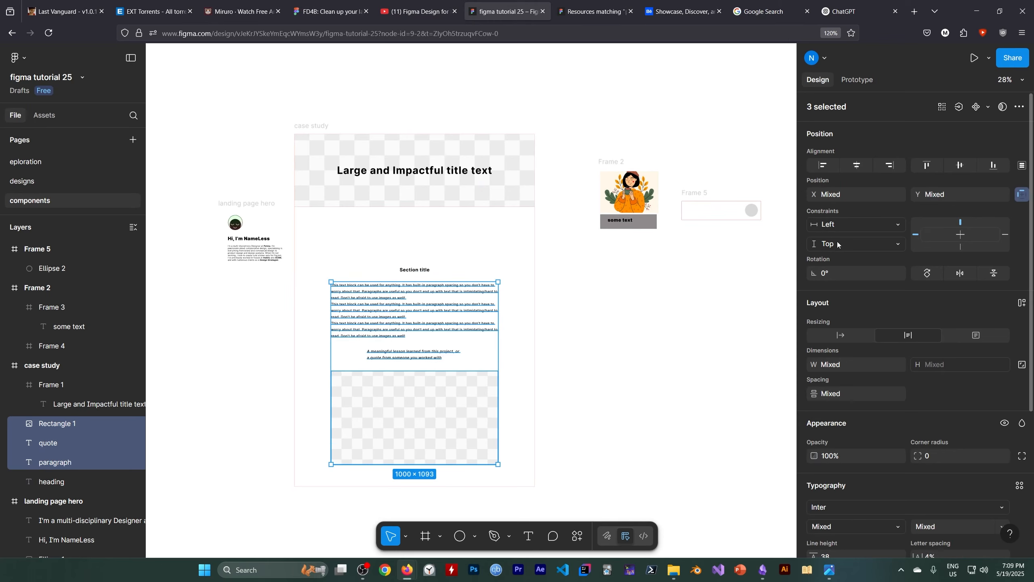
left_click(824, 166)
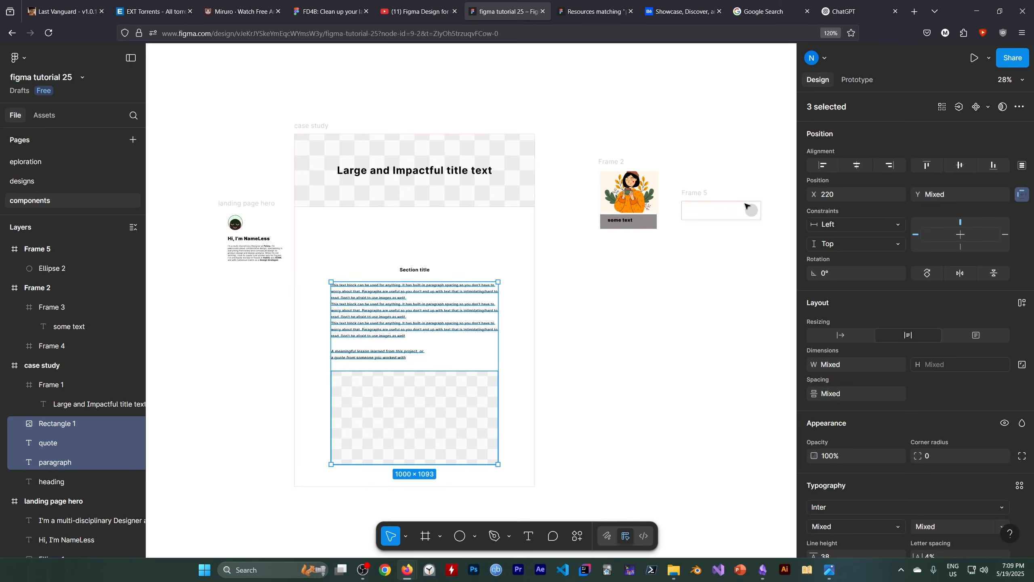
Step: Align the "Section title" heading with the paragraph along their left edges
left_click(419, 273)
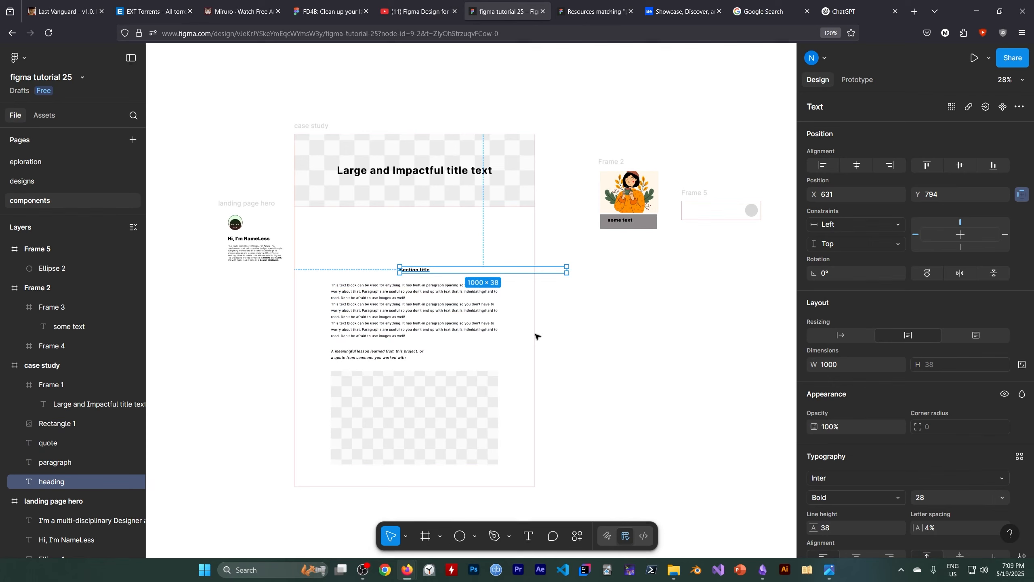
left_click(506, 338)
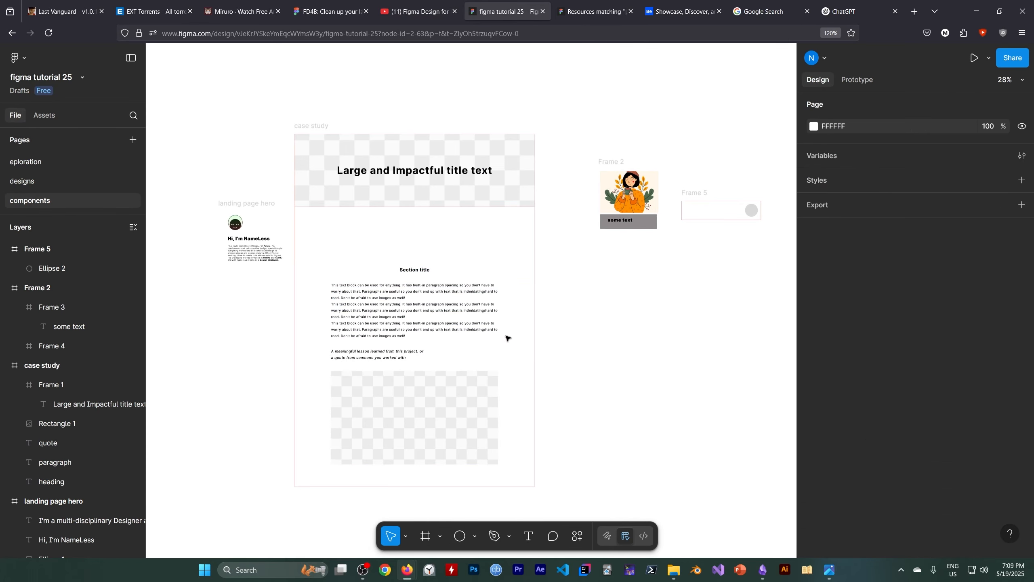
left_click(353, 310)
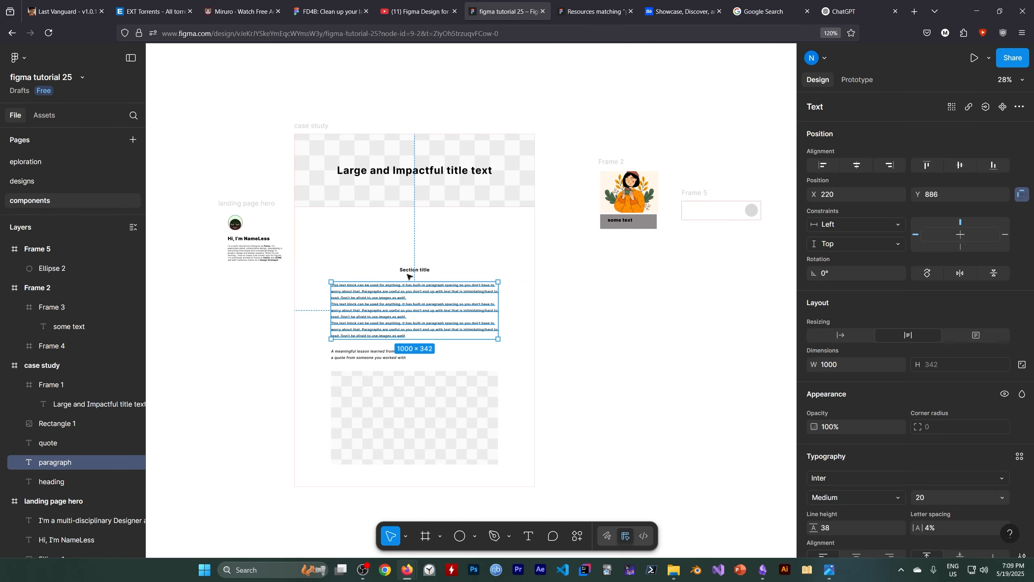
left_click(410, 273, "shift")
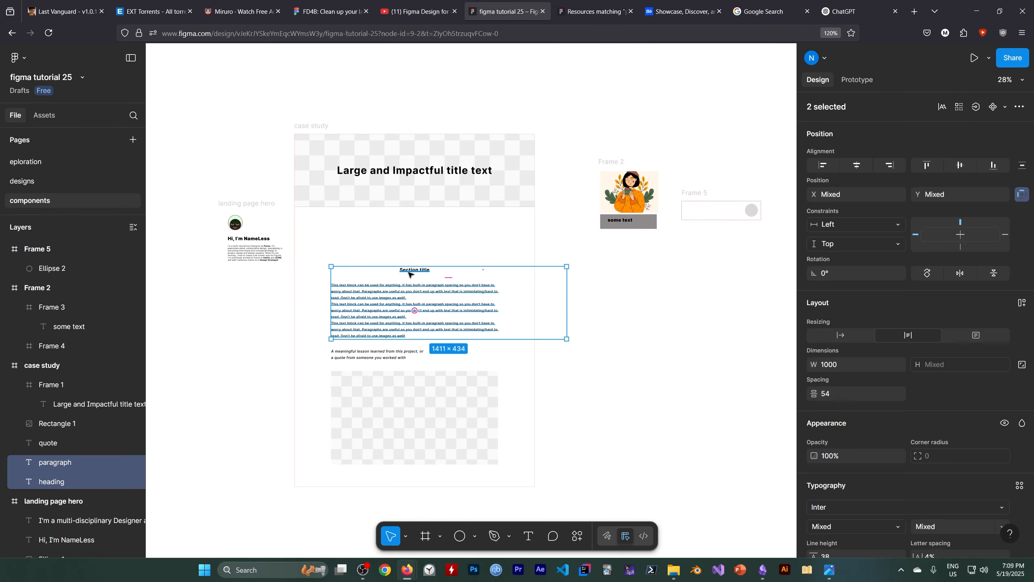
left_click(823, 166)
key("Escape")
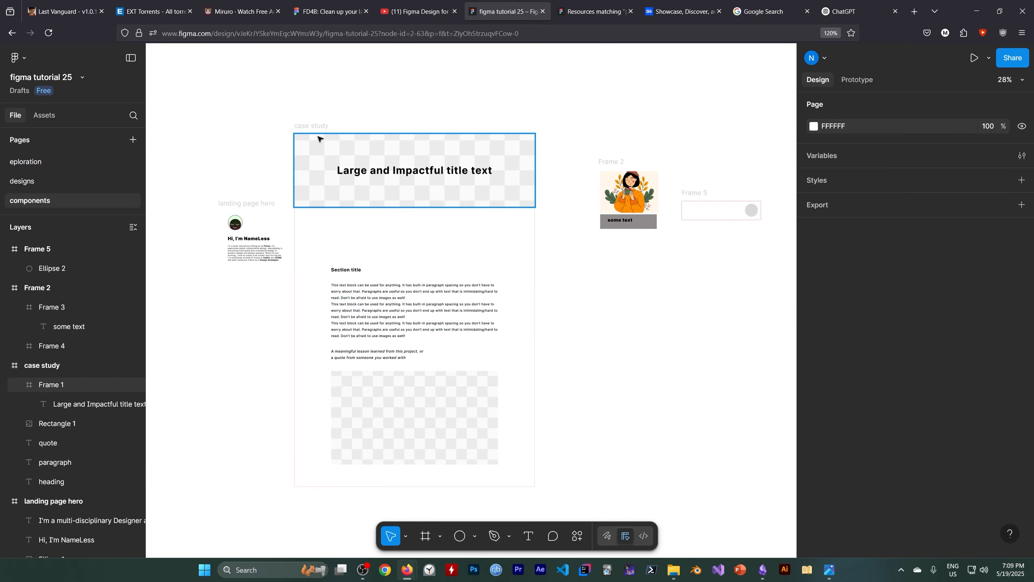
Step: Align the horizontal centres of the title frame, heading, paragraph, quote and image rectangle in the case study
left_click(45, 366)
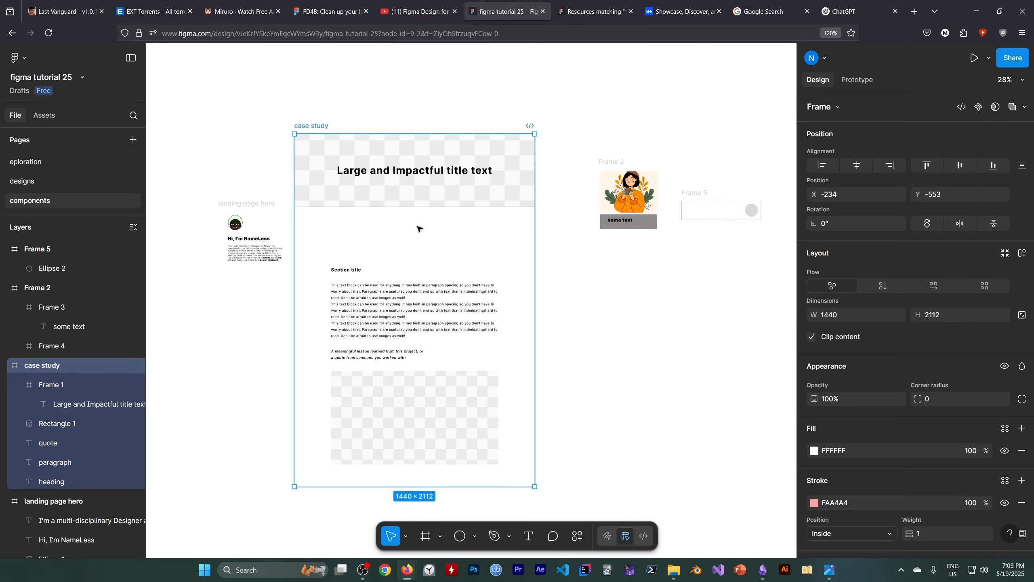
key("Return")
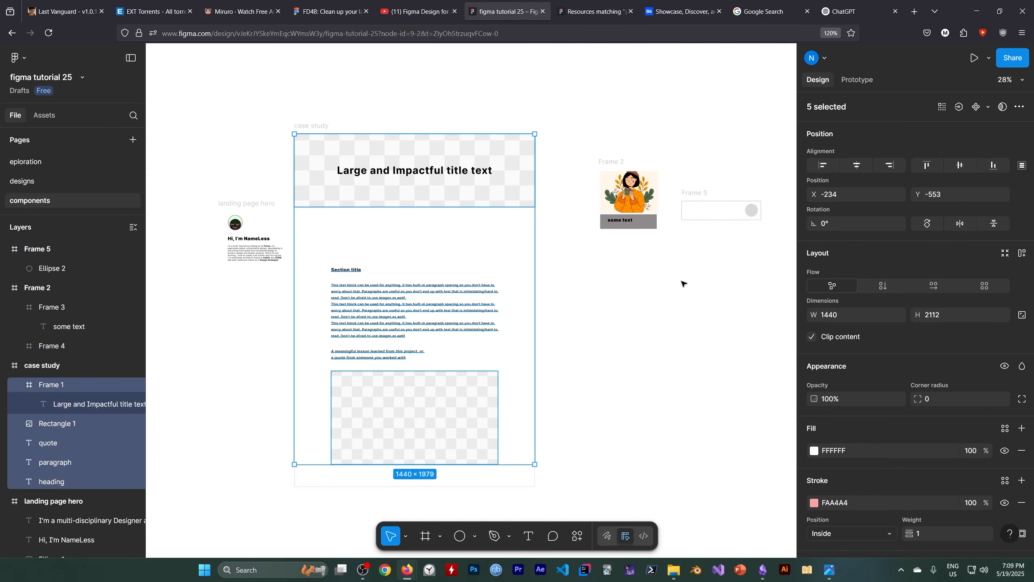
left_click(854, 165)
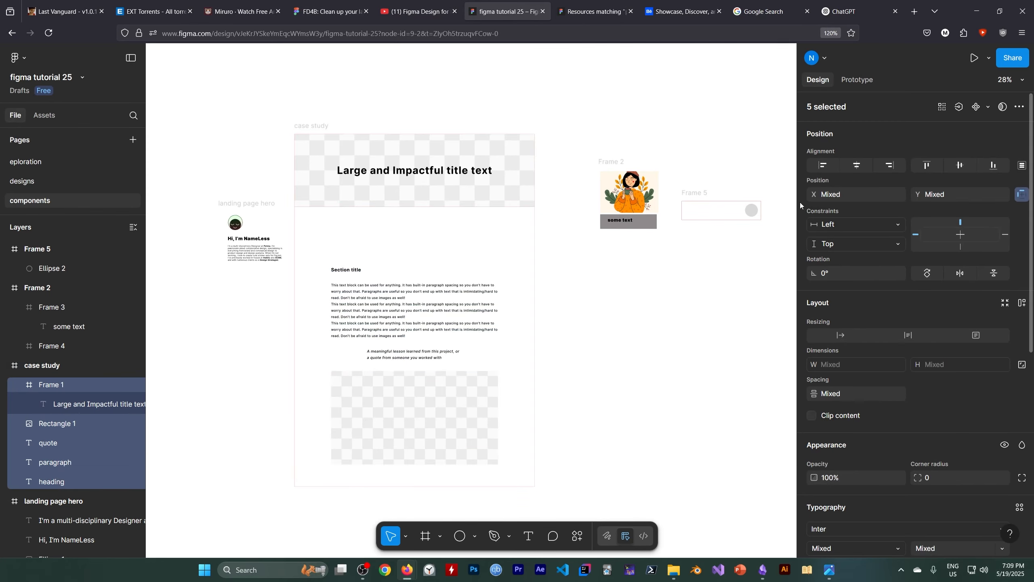
left_click(626, 365)
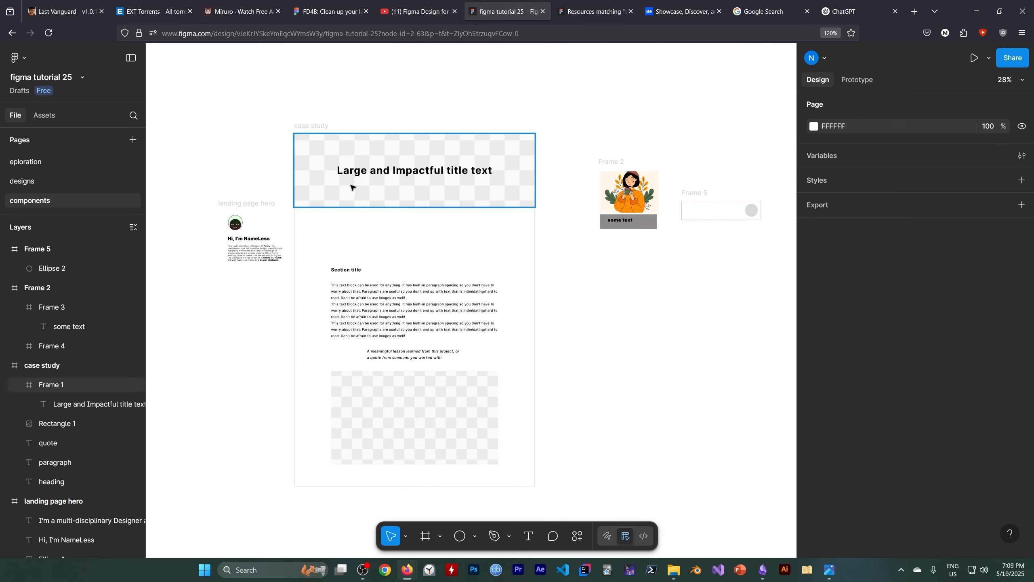
Step: Distribute the vertical spacing of the case study's five elements evenly and reorder the image rectangle between the heading and paragraph
left_click(56, 368)
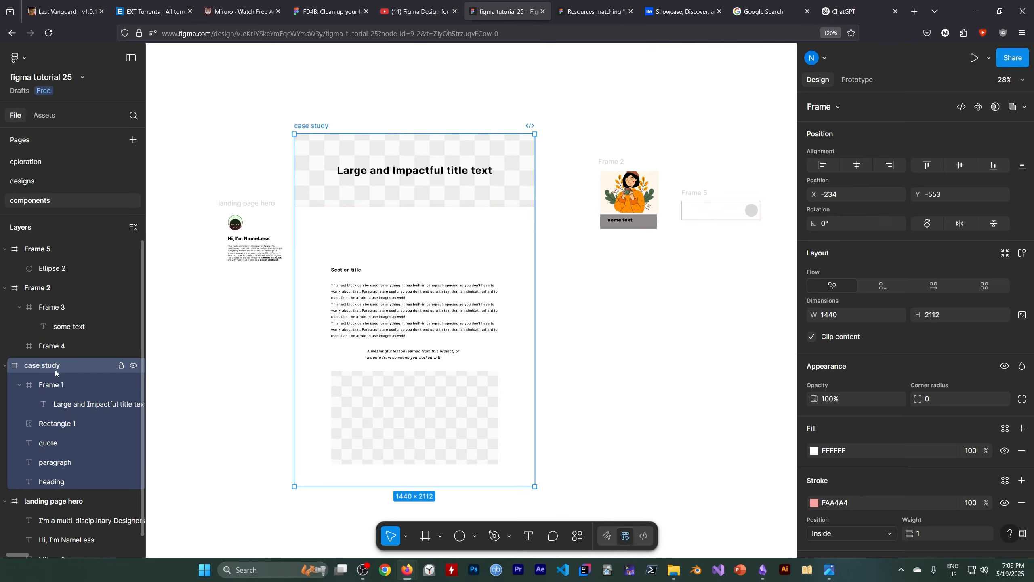
key("Return")
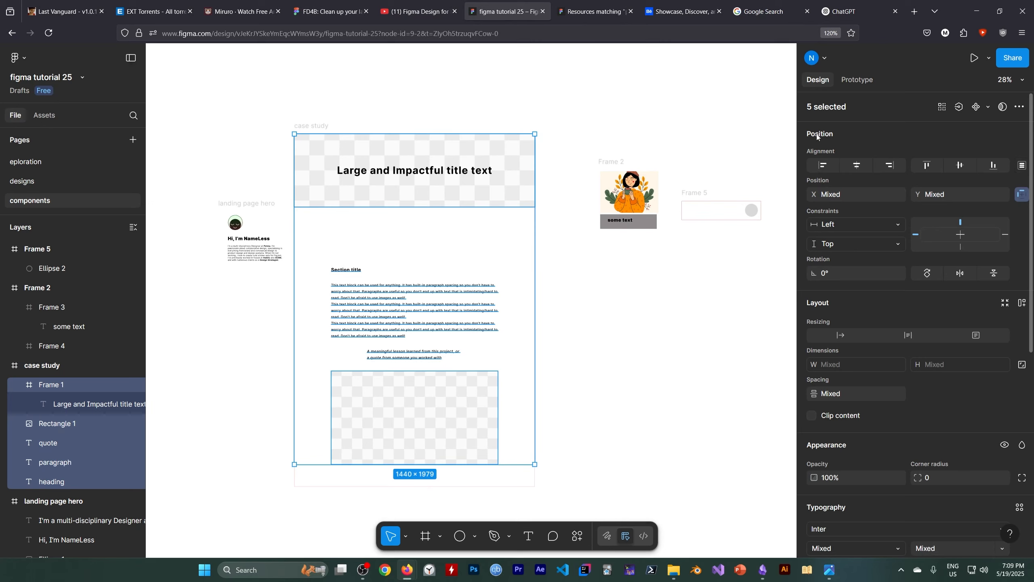
left_click(1022, 165)
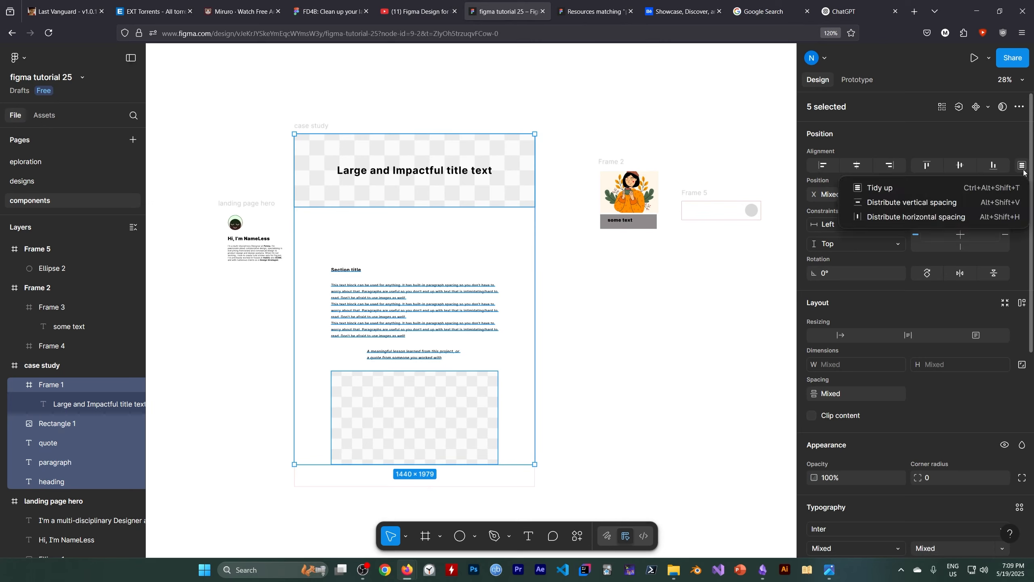
left_click(879, 204)
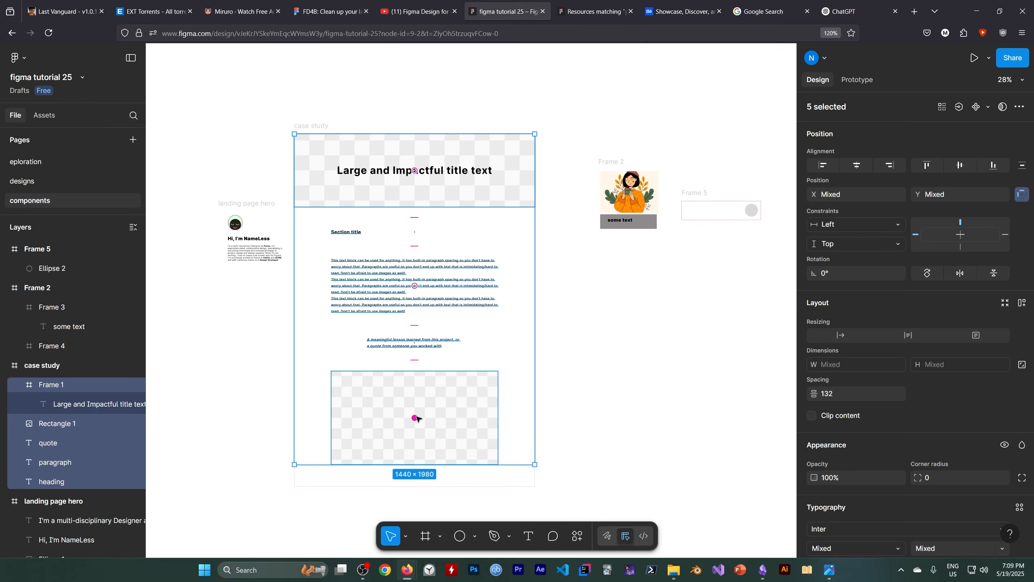
left_click_drag(417, 418, 421, 304)
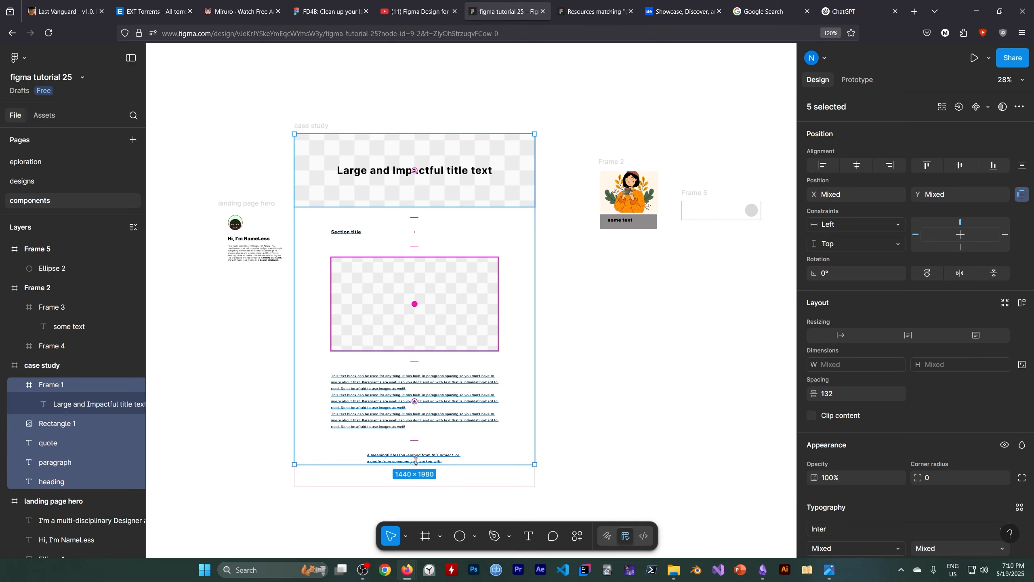
Step: Reorder the case study's evenly spaced elements so the title frame stays first and the image rectangle sits last, below the quote
left_click_drag(415, 173, 422, 459)
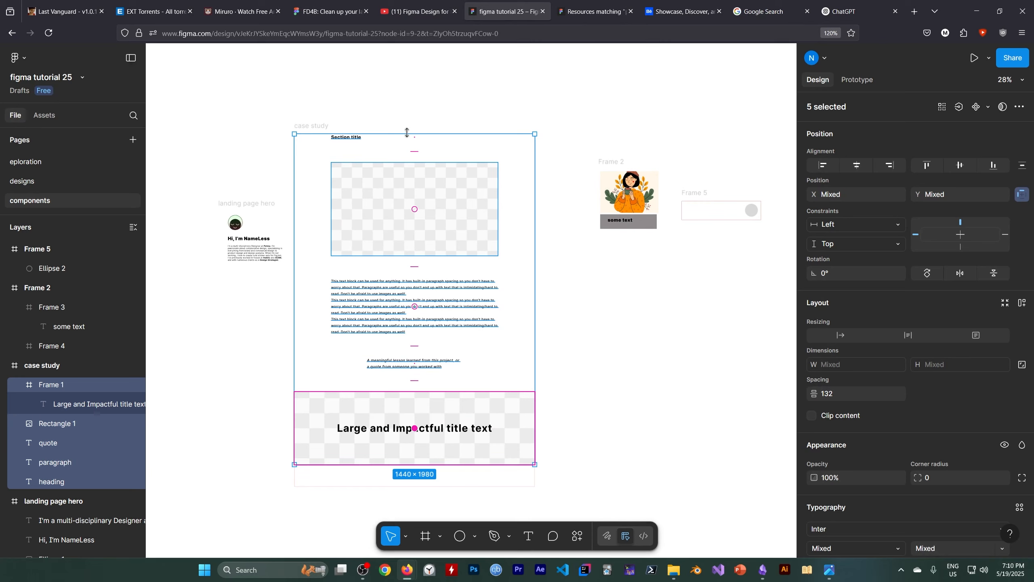
left_click_drag(415, 212, 424, 406)
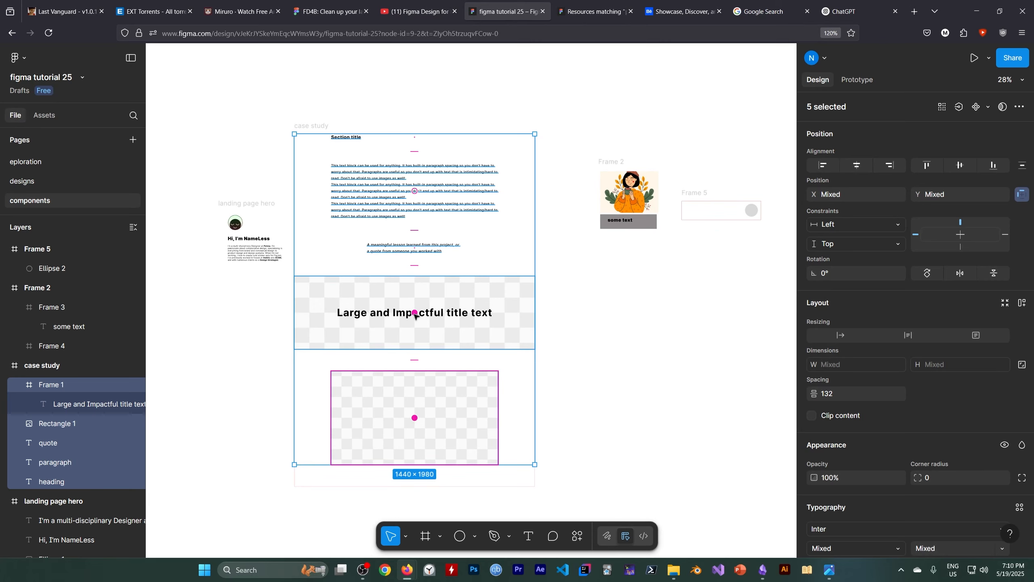
left_click_drag(414, 313, 423, 168)
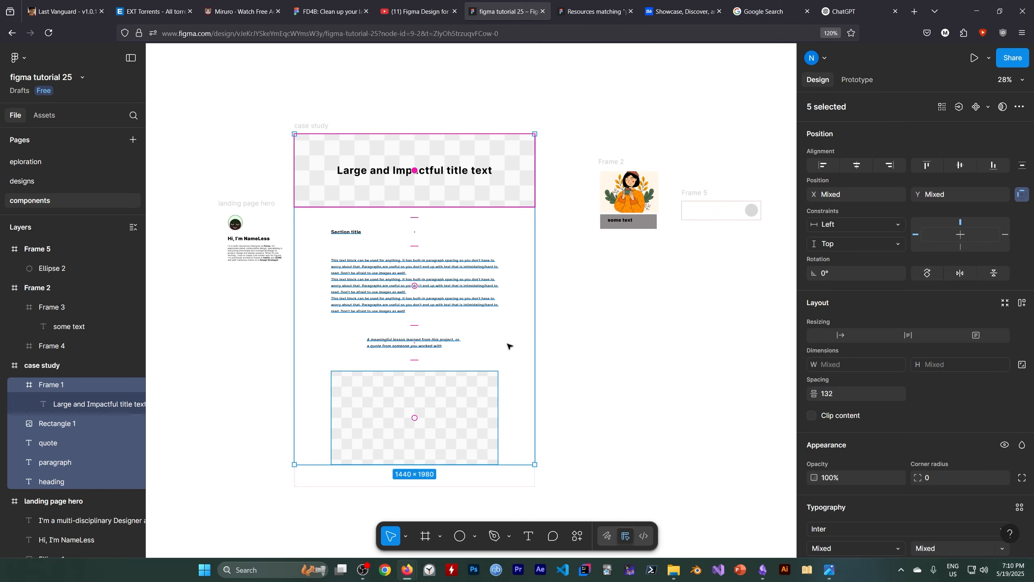
left_click(605, 337)
left_click(362, 575)
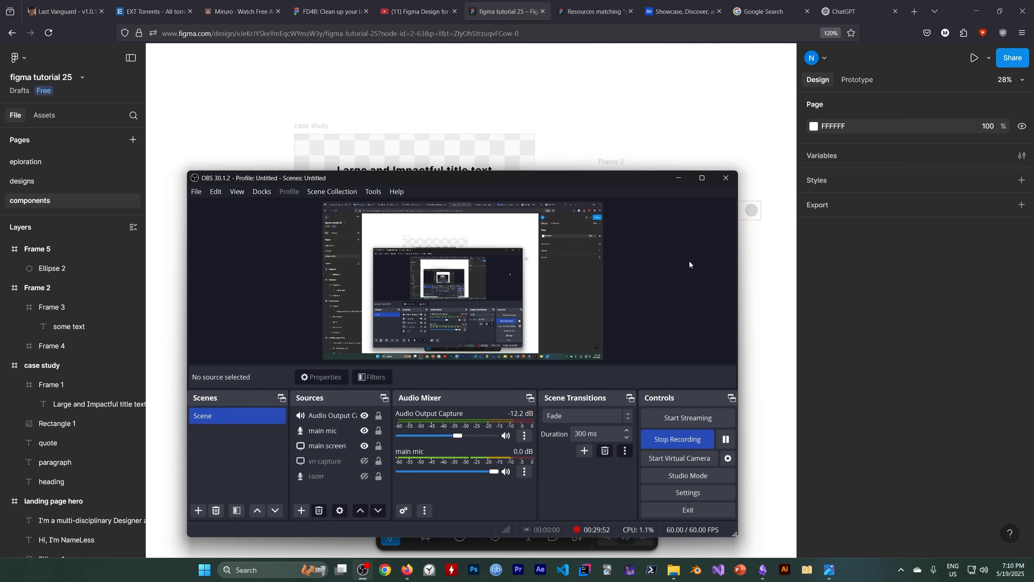
left_click(679, 179)
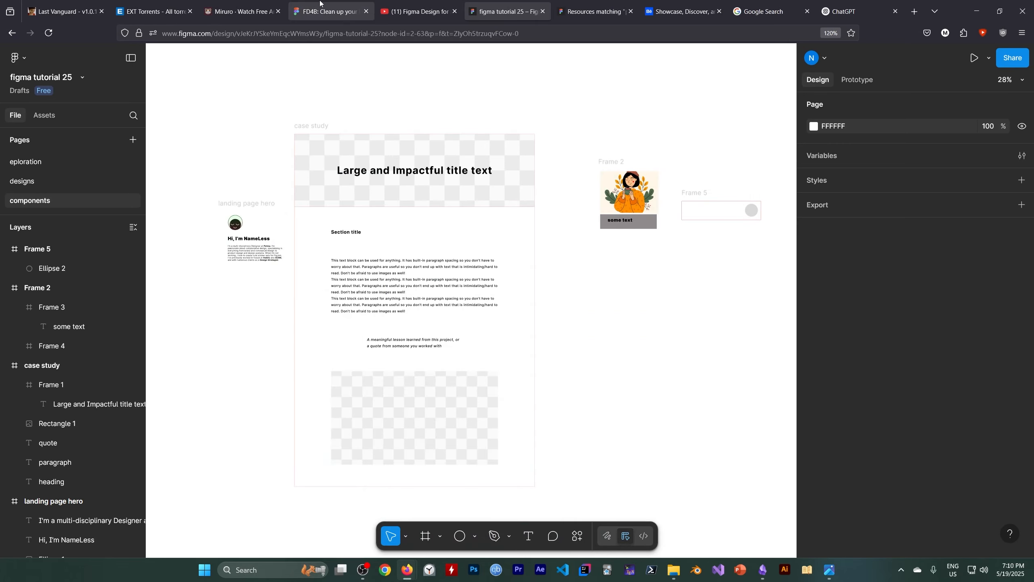
Step: Switch to the Figma Learn "Clean up your layers" lesson and resume its video at the smart selection demonstration
mouse_move(320, 3)
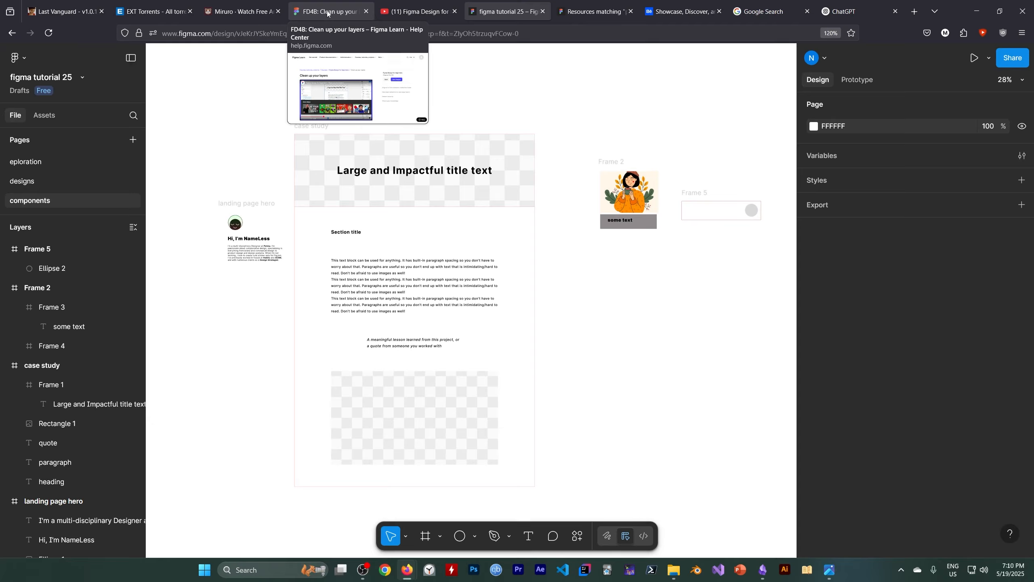
left_click(327, 14)
scroll(280, 256, "down", 3)
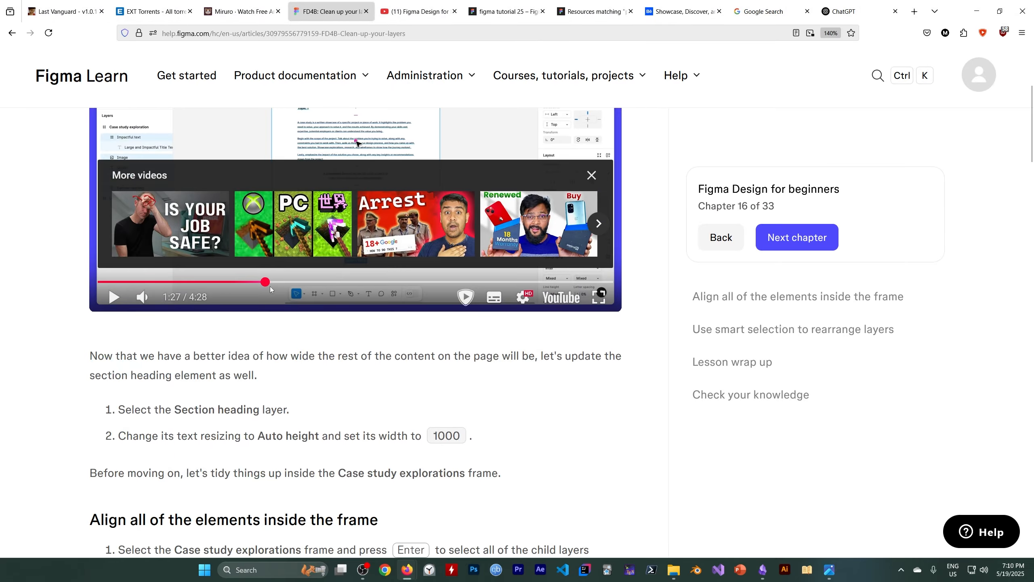
left_click(113, 296)
scroll(300, 386, "up", 2)
left_click(280, 433)
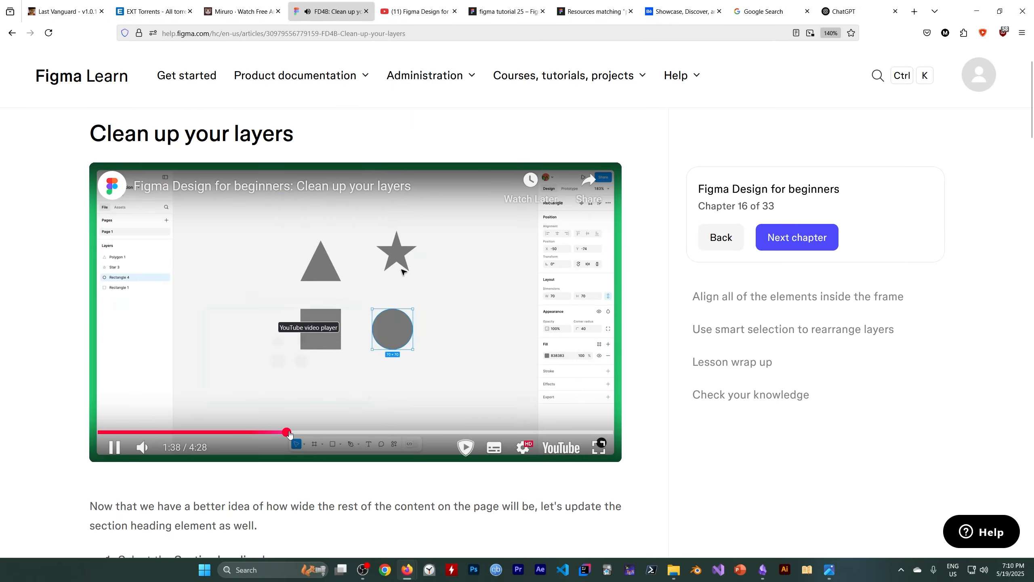
Step: Show the "Clean up your layers" video in full screen and raise its volume
left_click_drag(280, 434, 407, 432)
left_click(599, 447)
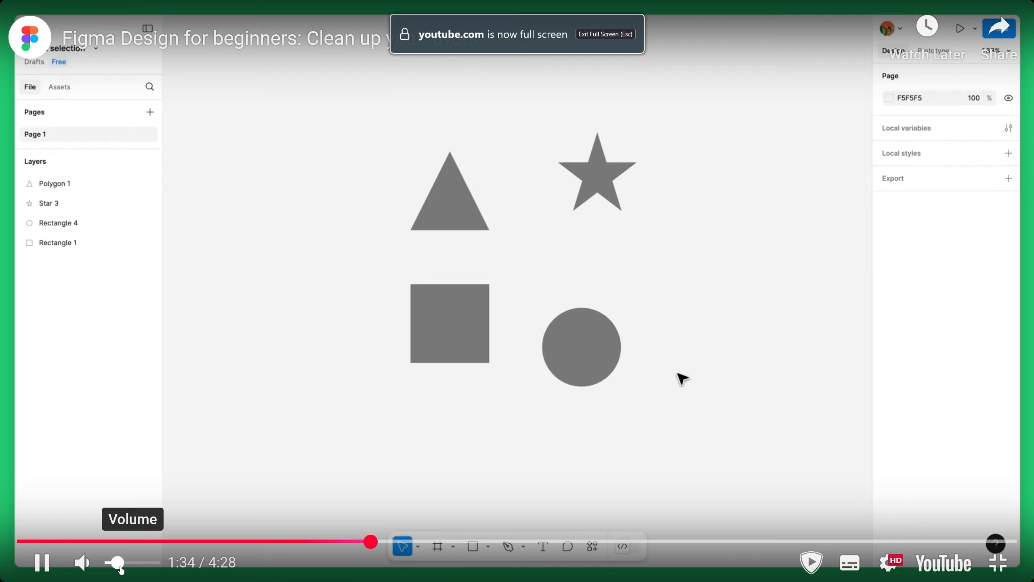
left_click_drag(121, 566, 135, 566)
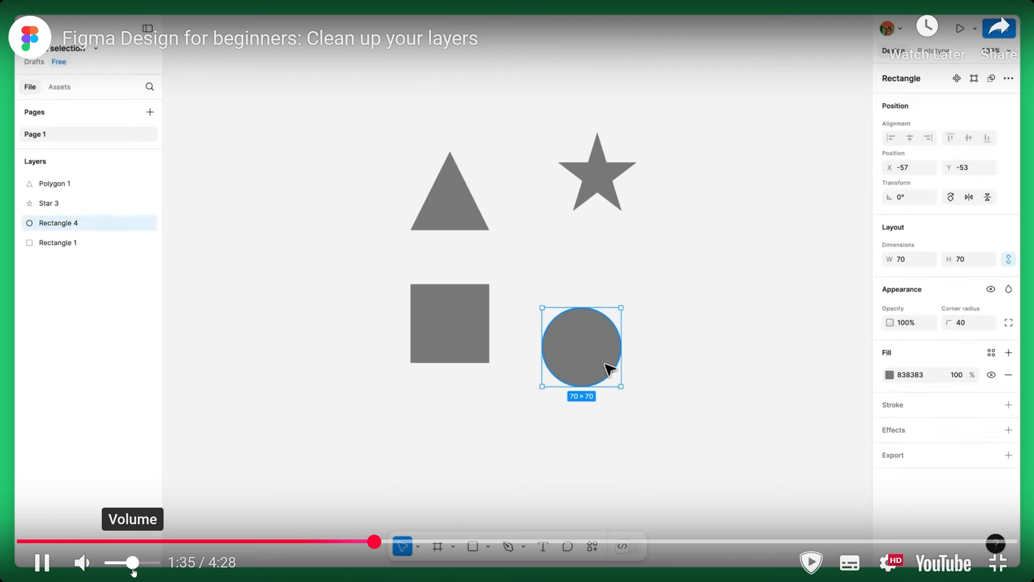